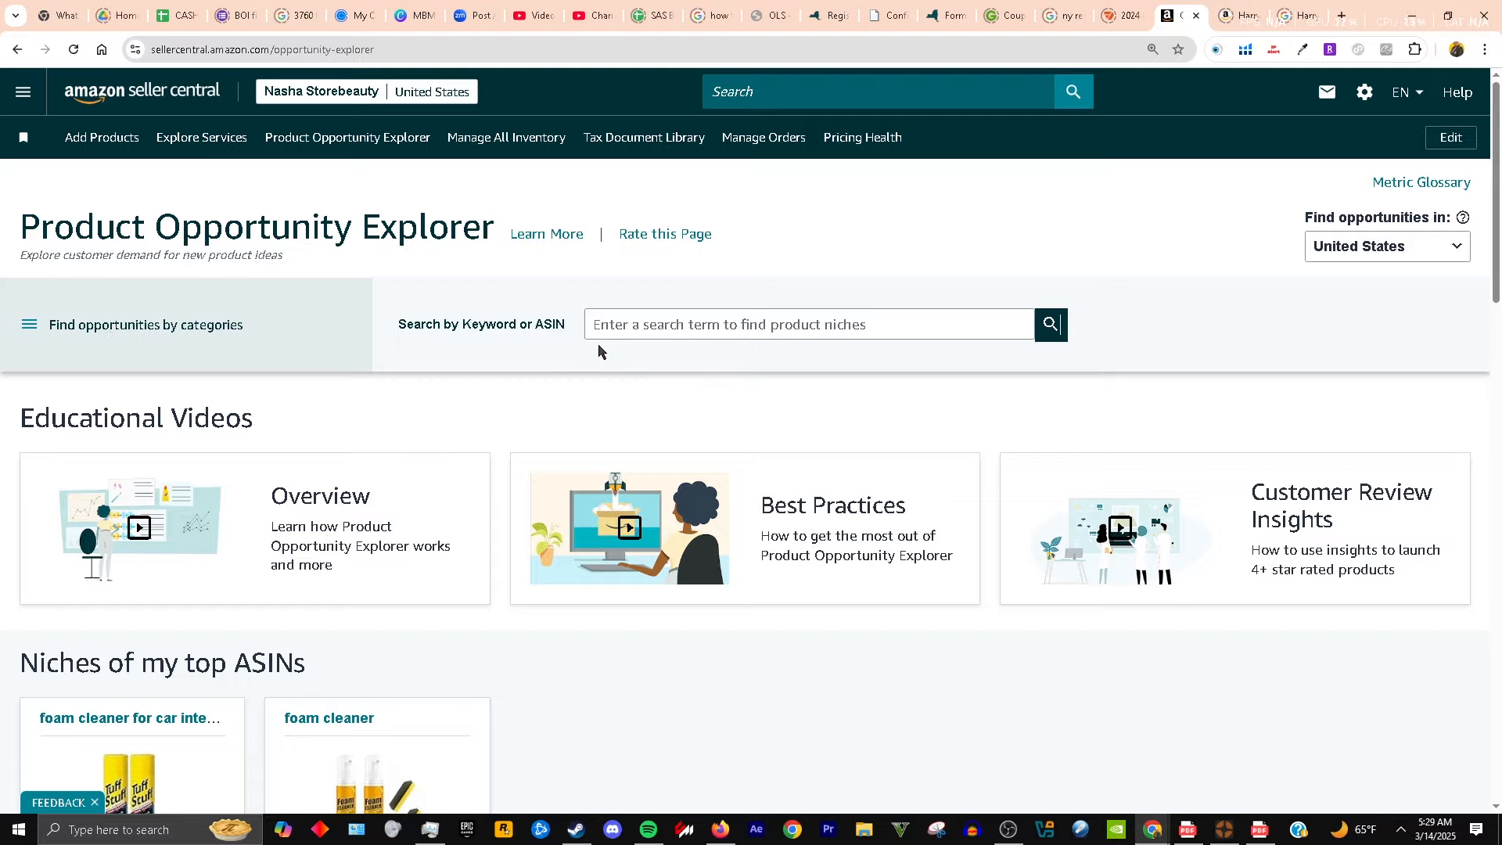
- Open the Product Opportunity Explorer from the Growth section
left_click(23, 93)
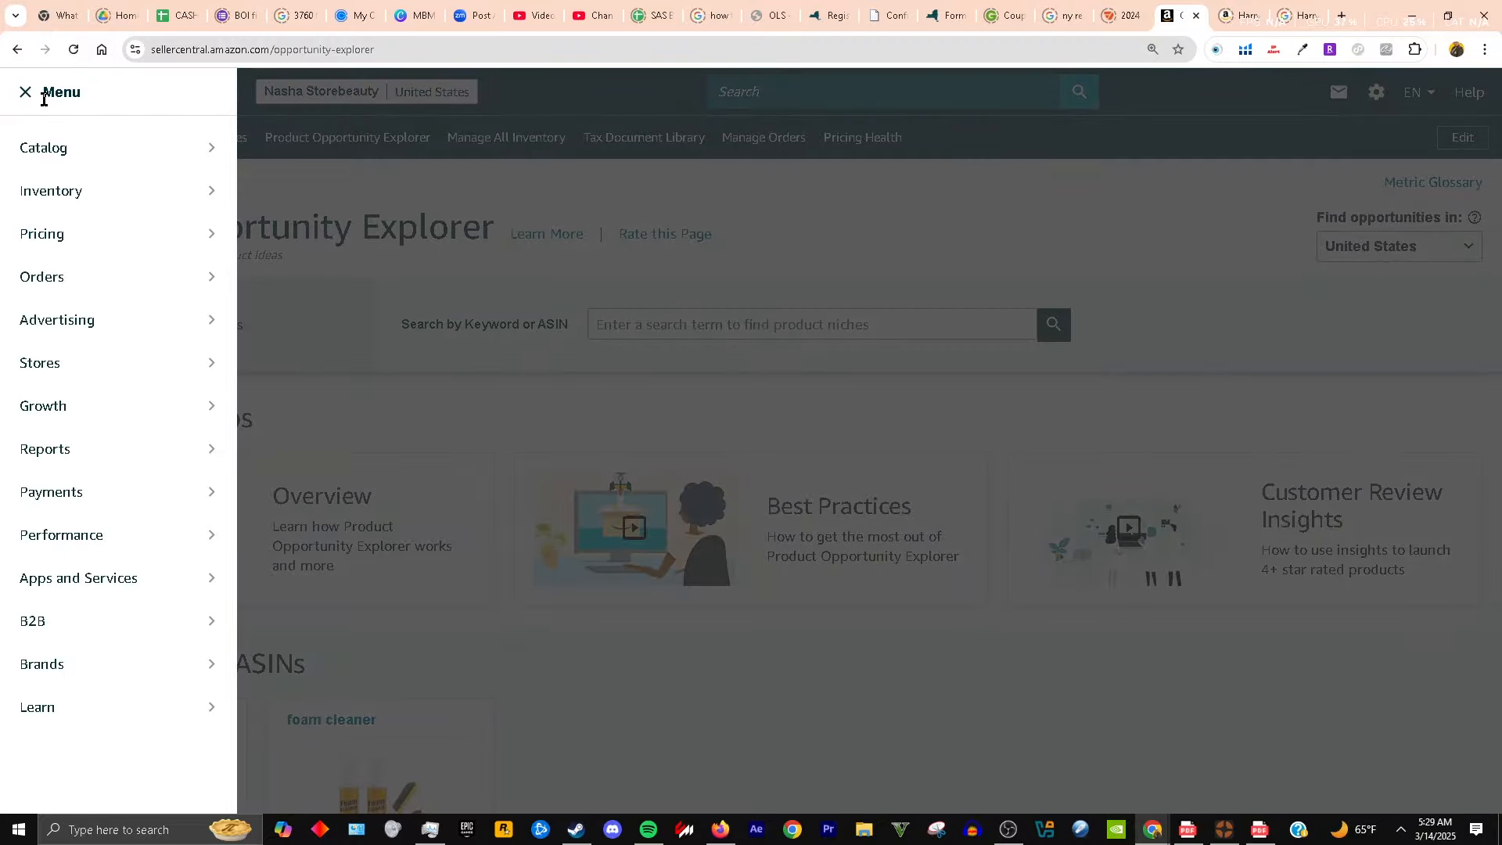
mouse_move(98, 289)
mouse_move(110, 412)
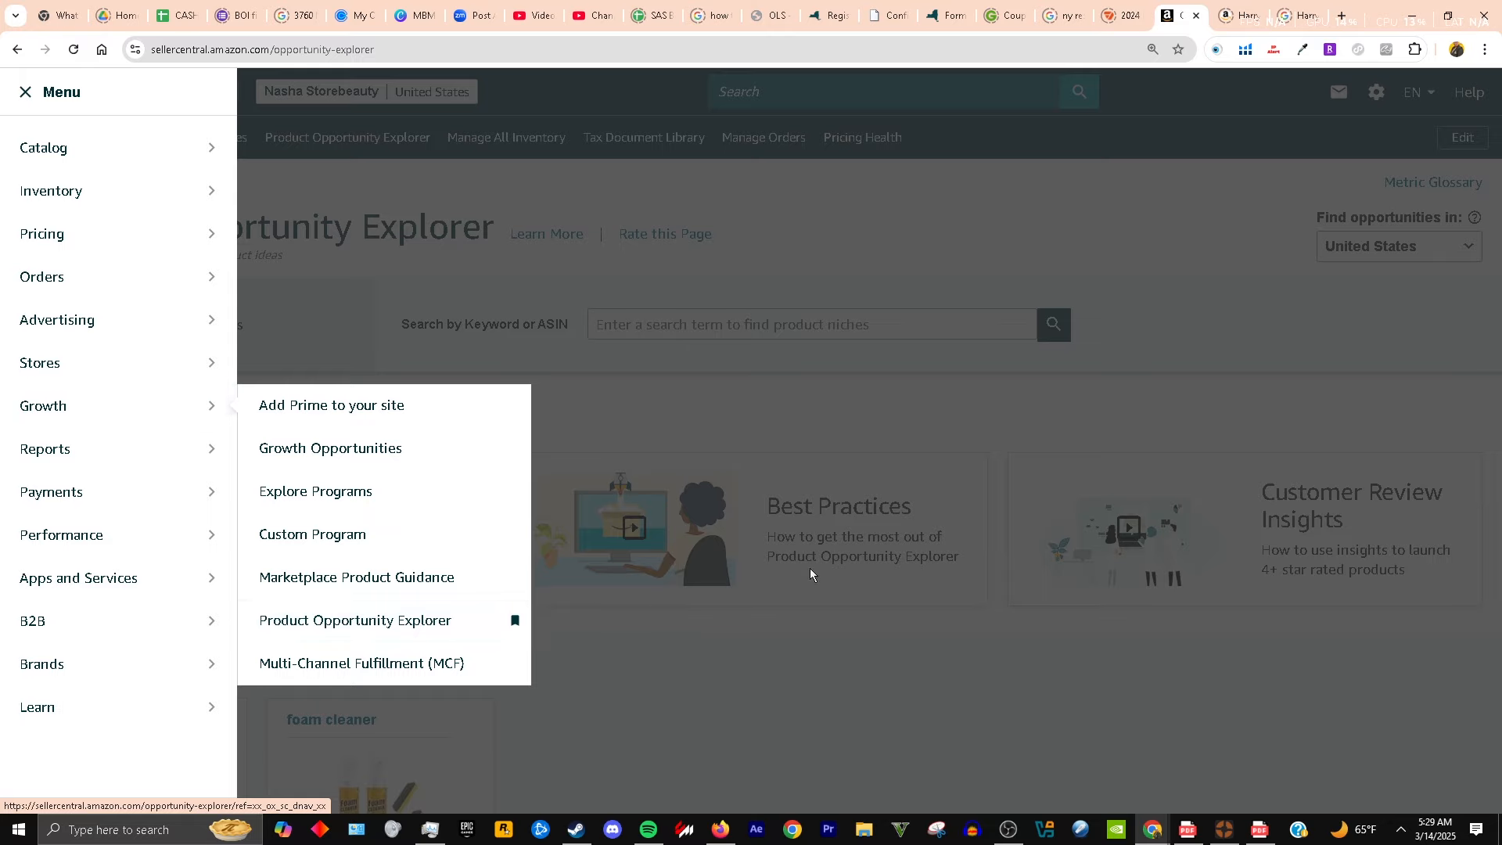
left_click(417, 624)
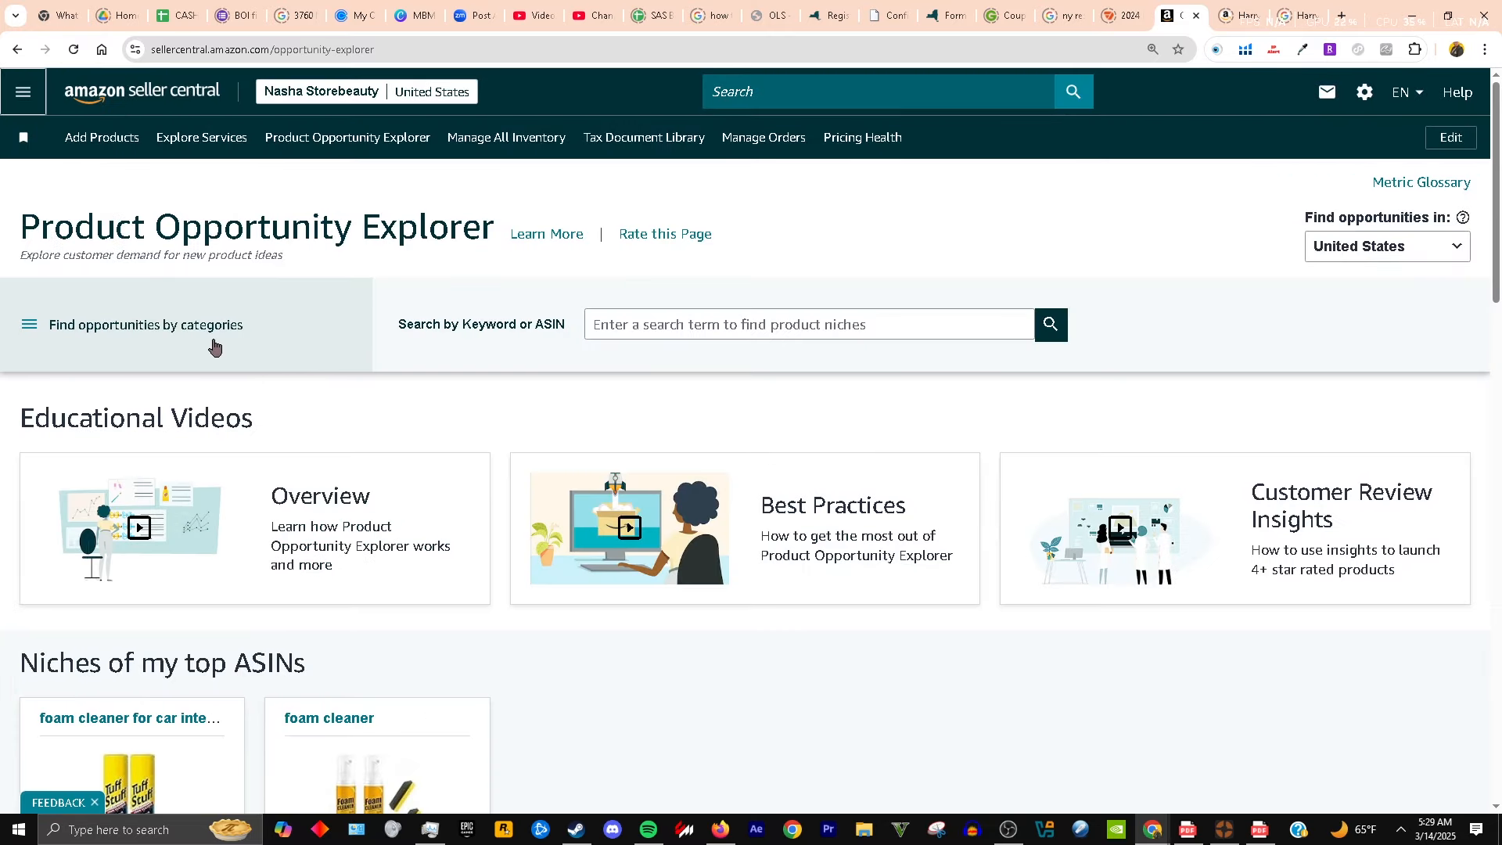
- Examine the opportunity categories and the explorer's home page sections, from niches of top ASINs through features that drive purchases
left_click(177, 338)
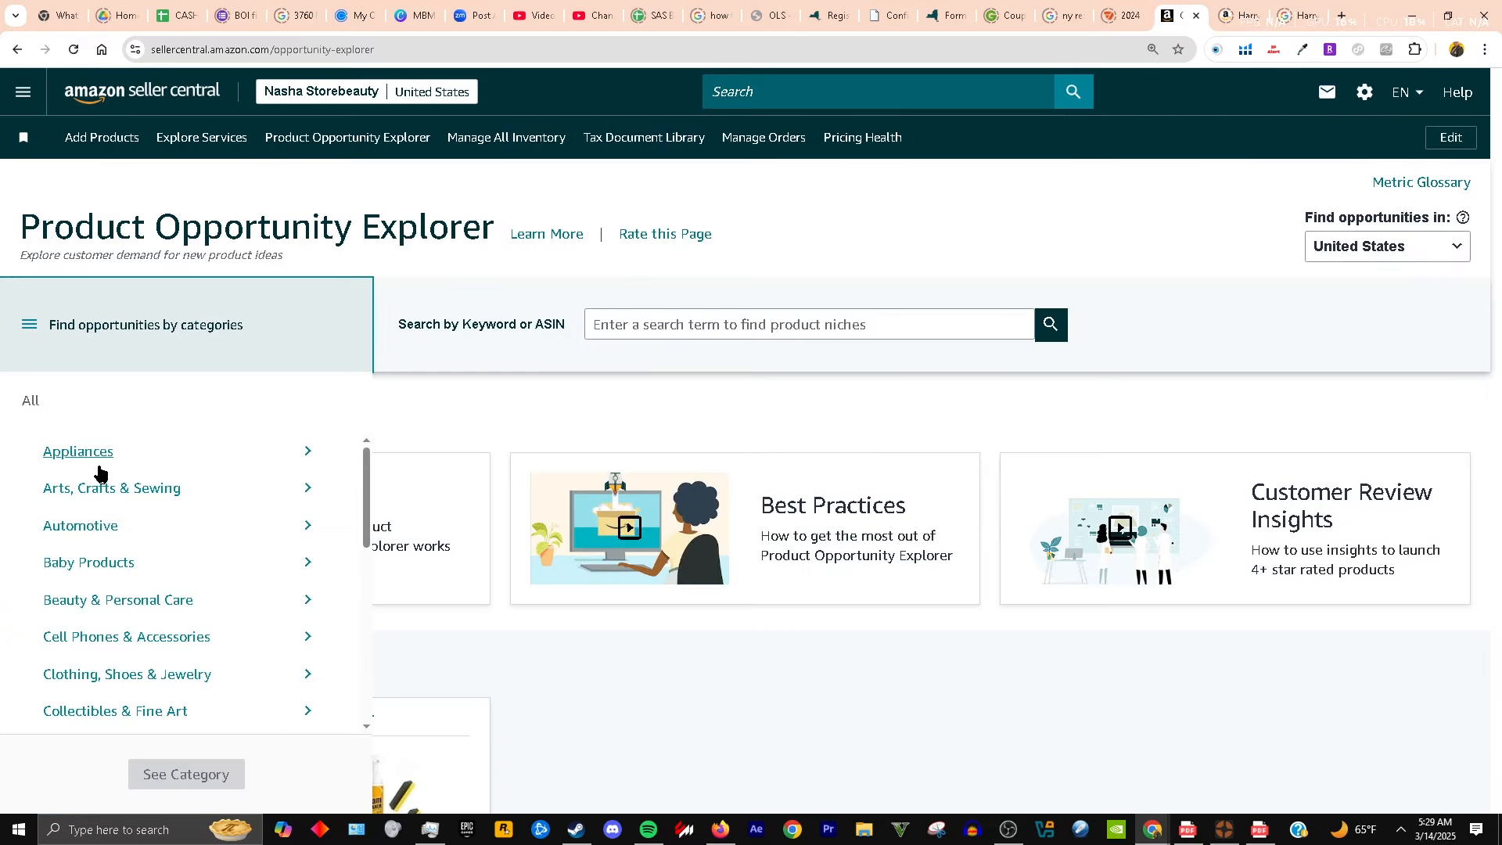
scroll(100, 471, "down", 2)
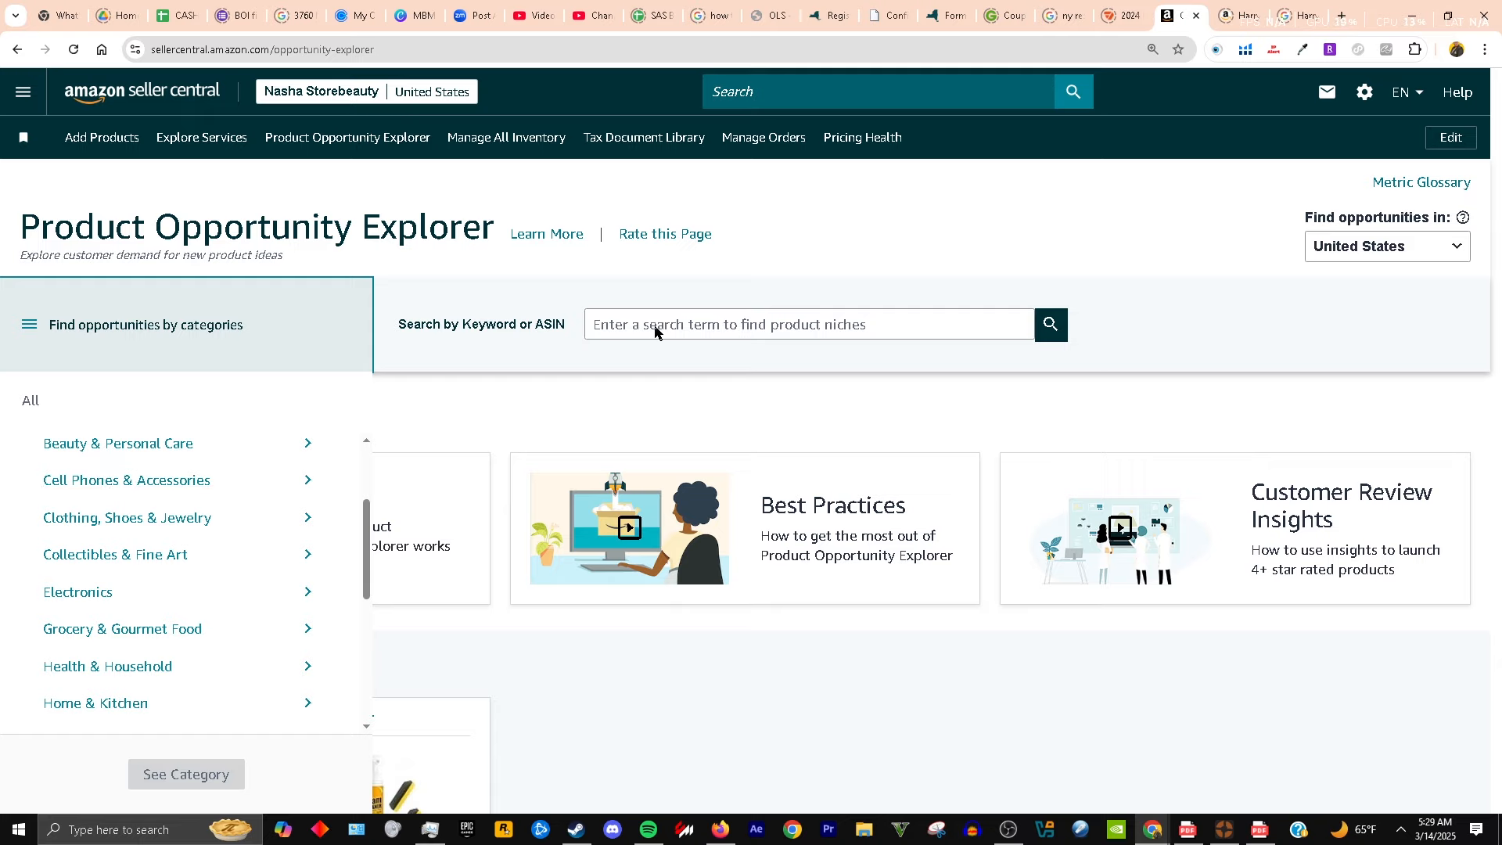
left_click(459, 429)
scroll(412, 473, "down", 5)
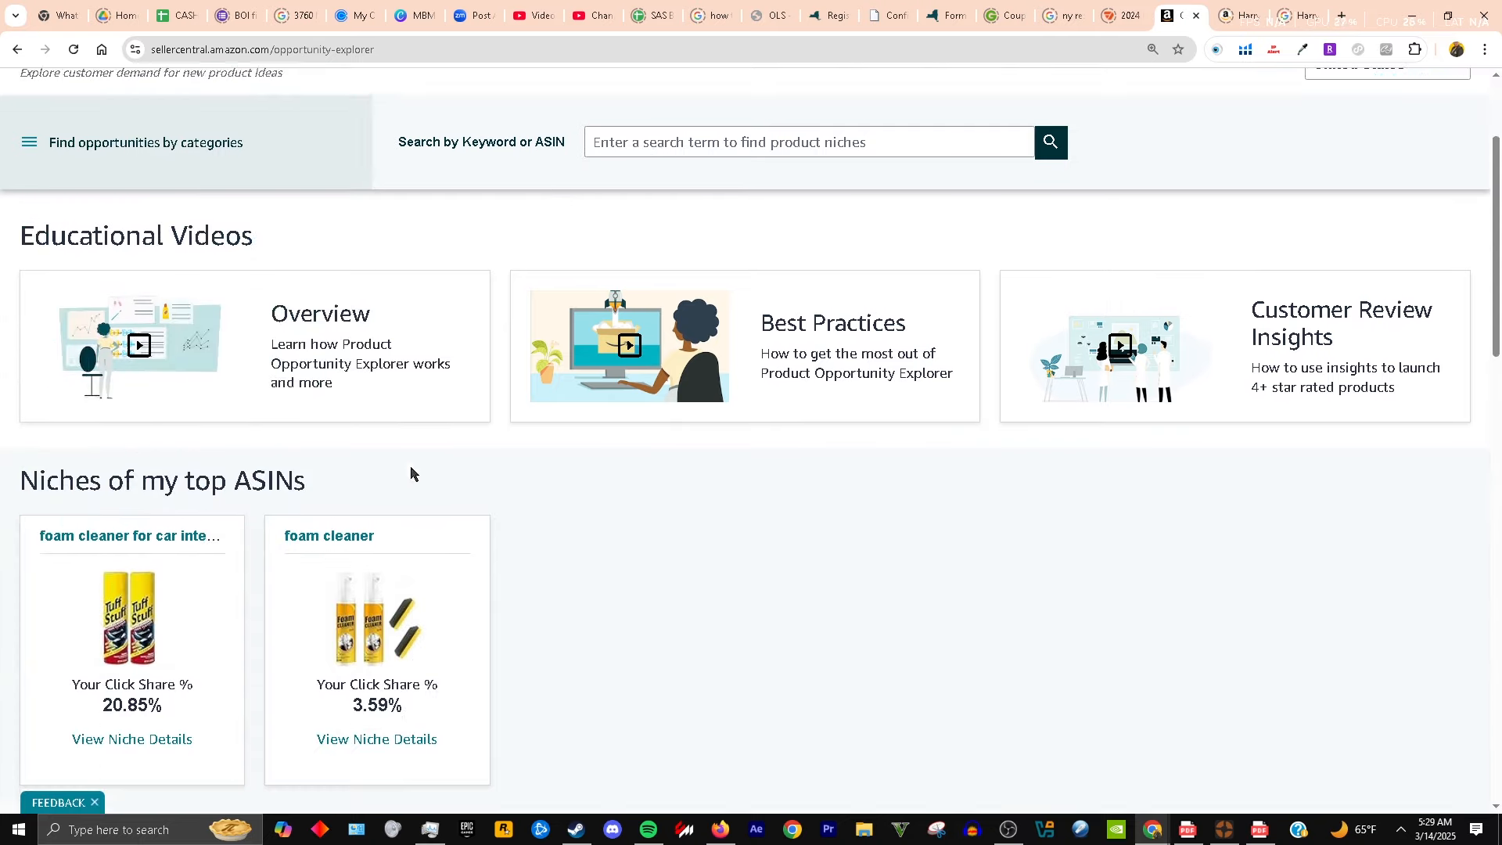
scroll(439, 490, "down", 5)
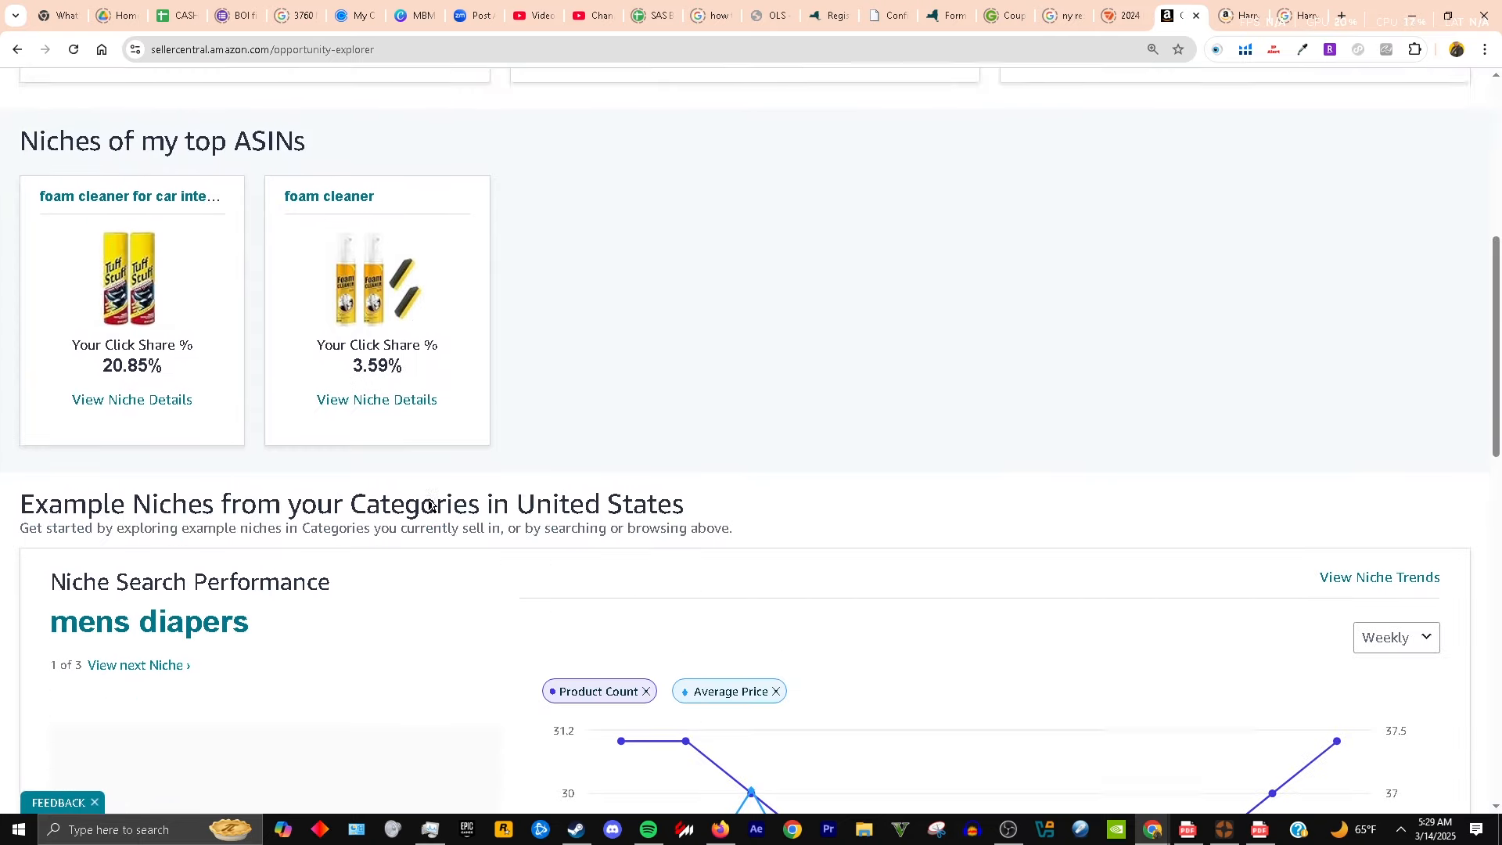
scroll(439, 491, "down", 4)
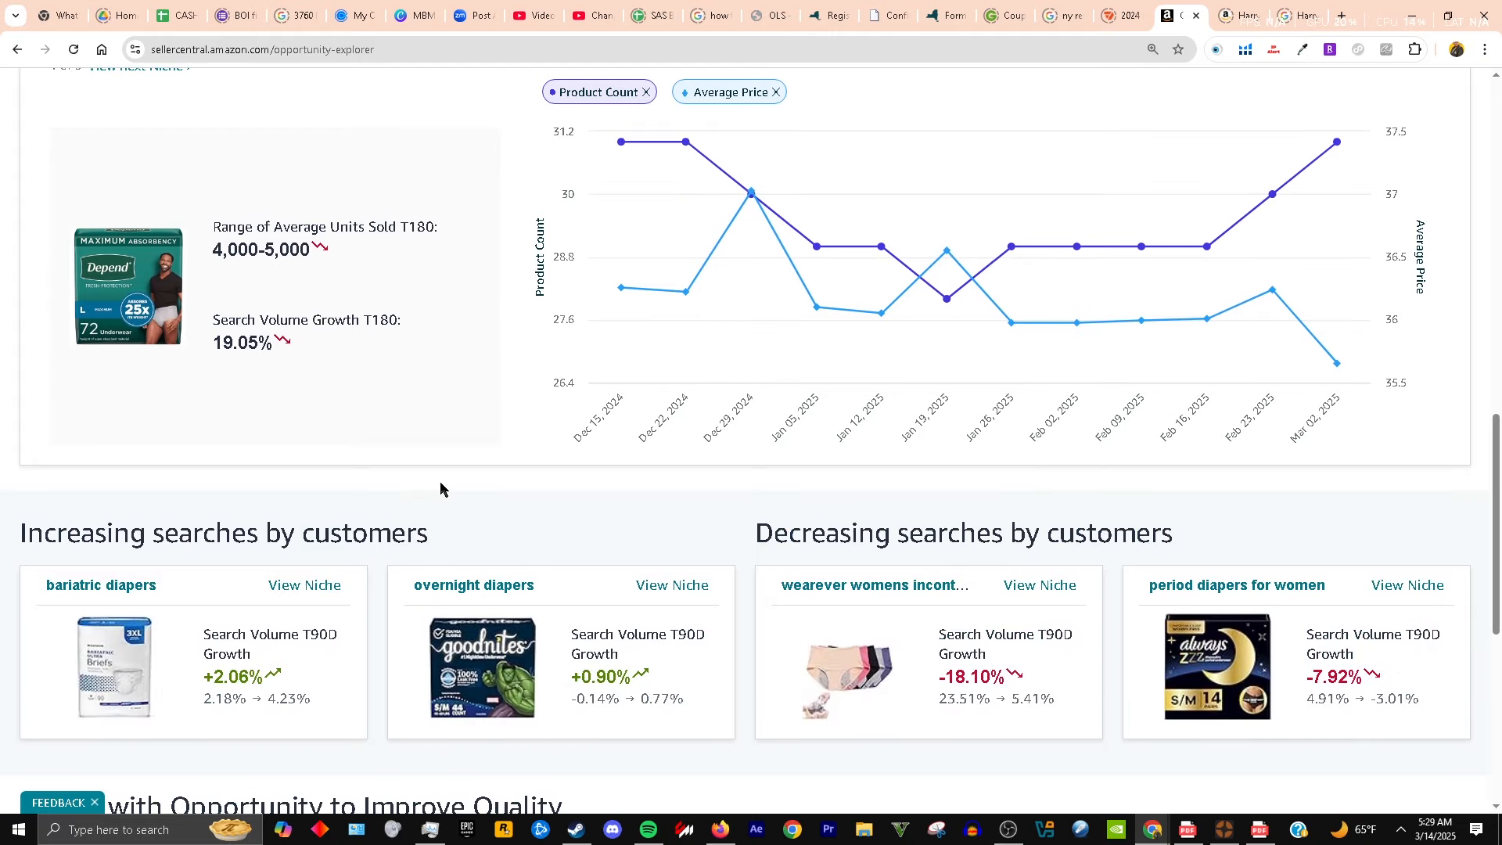
scroll(441, 489, "down", 1)
scroll(440, 487, "down", 3)
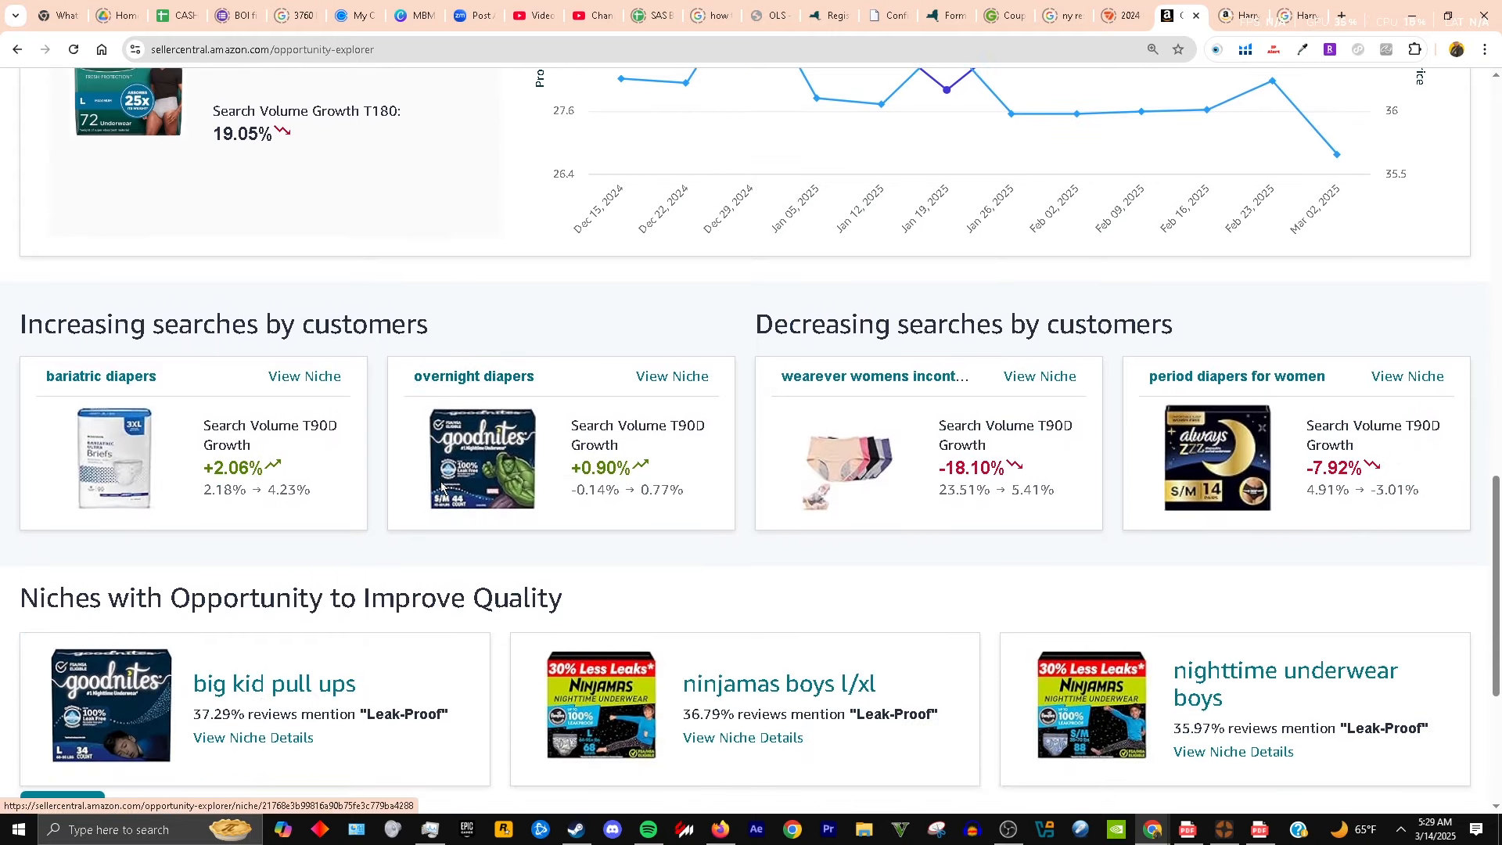
scroll(441, 485, "down", 3)
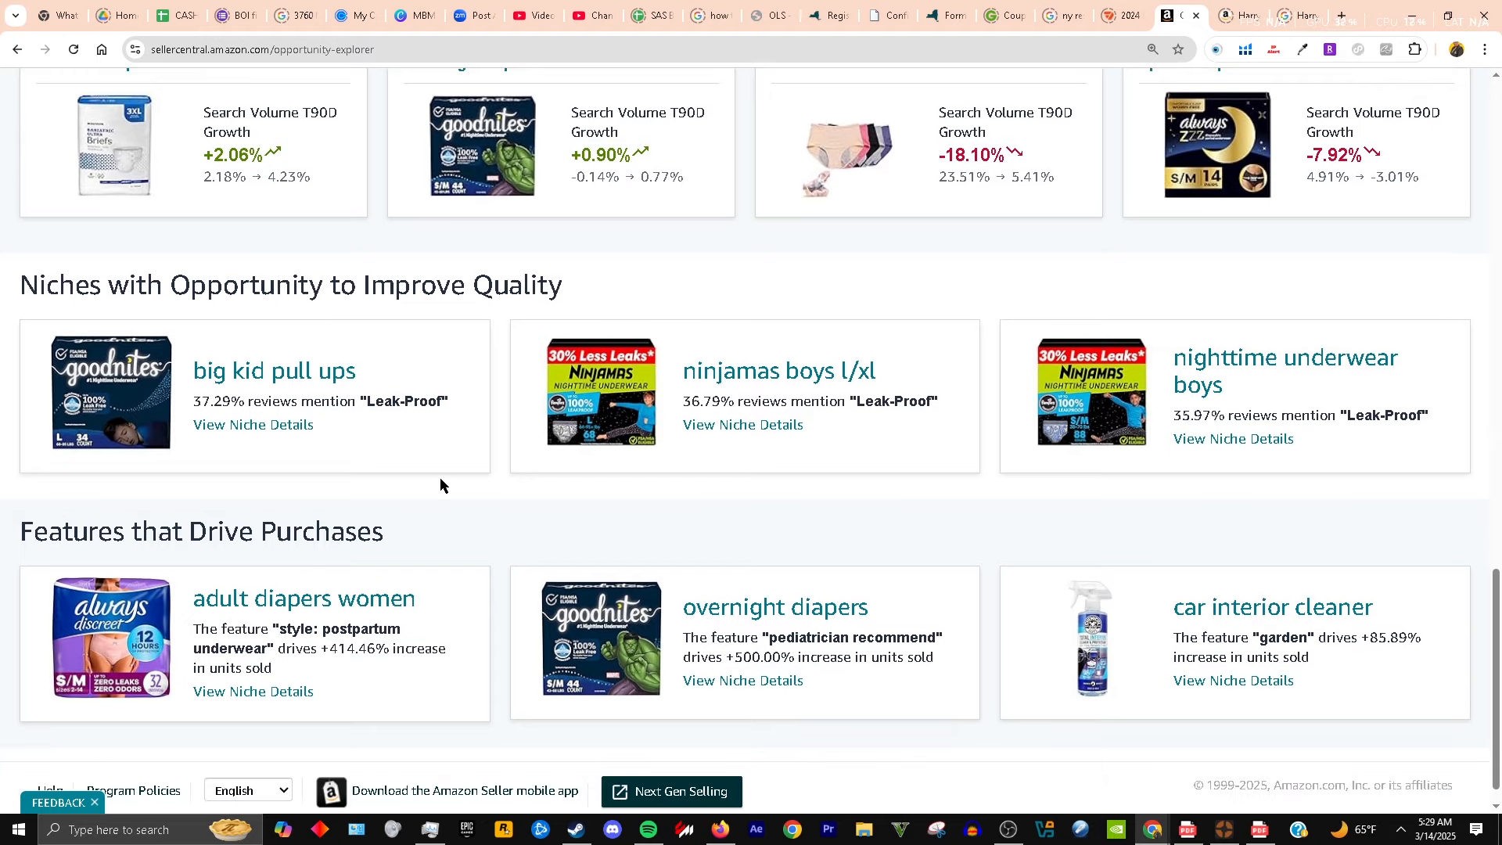
scroll(440, 487, "down", 1)
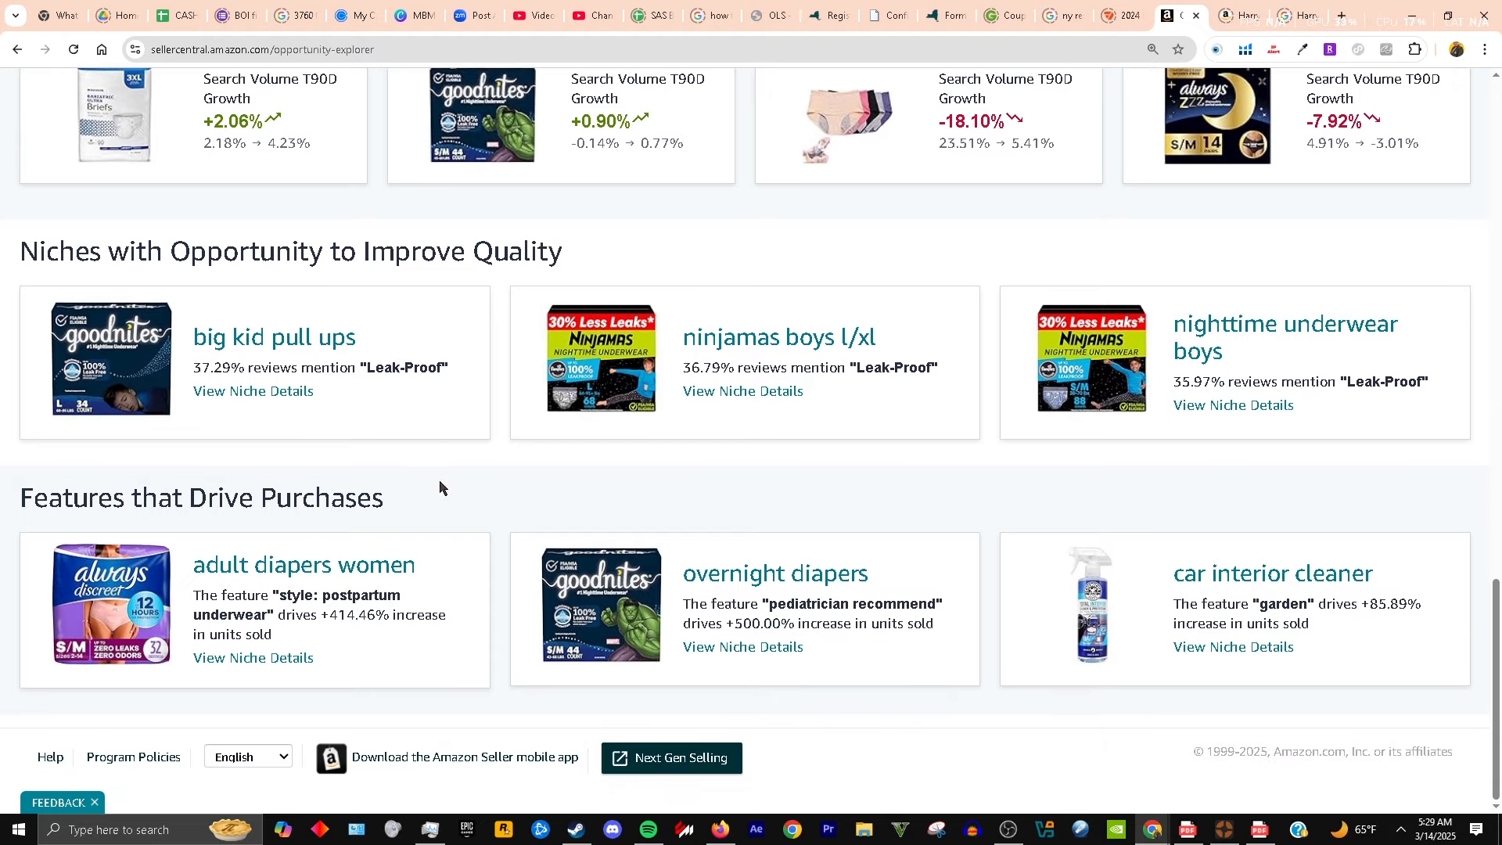
scroll(485, 492, "up", 10)
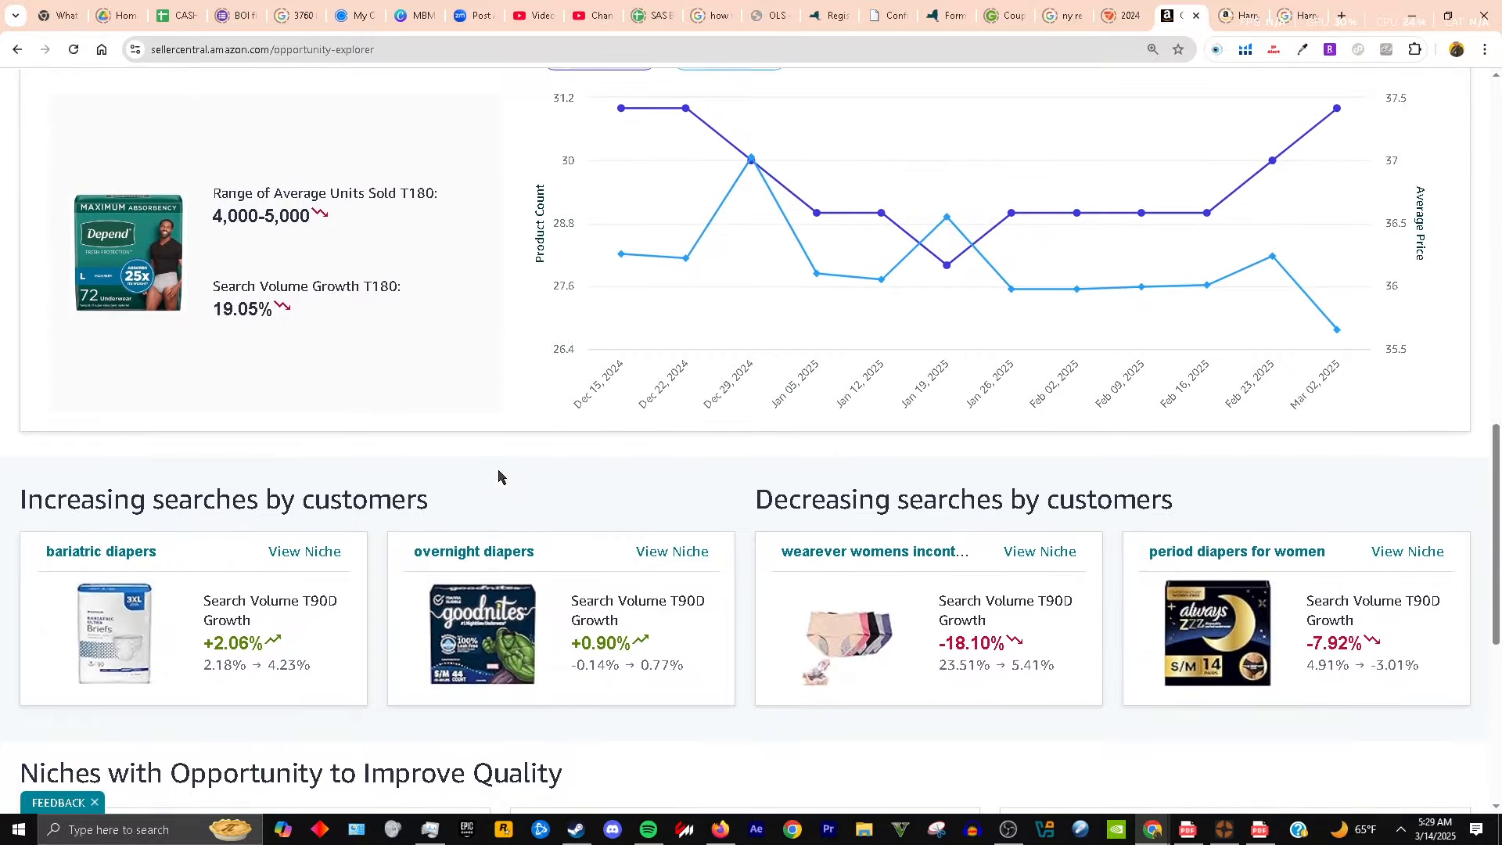
scroll(498, 476, "up", 10)
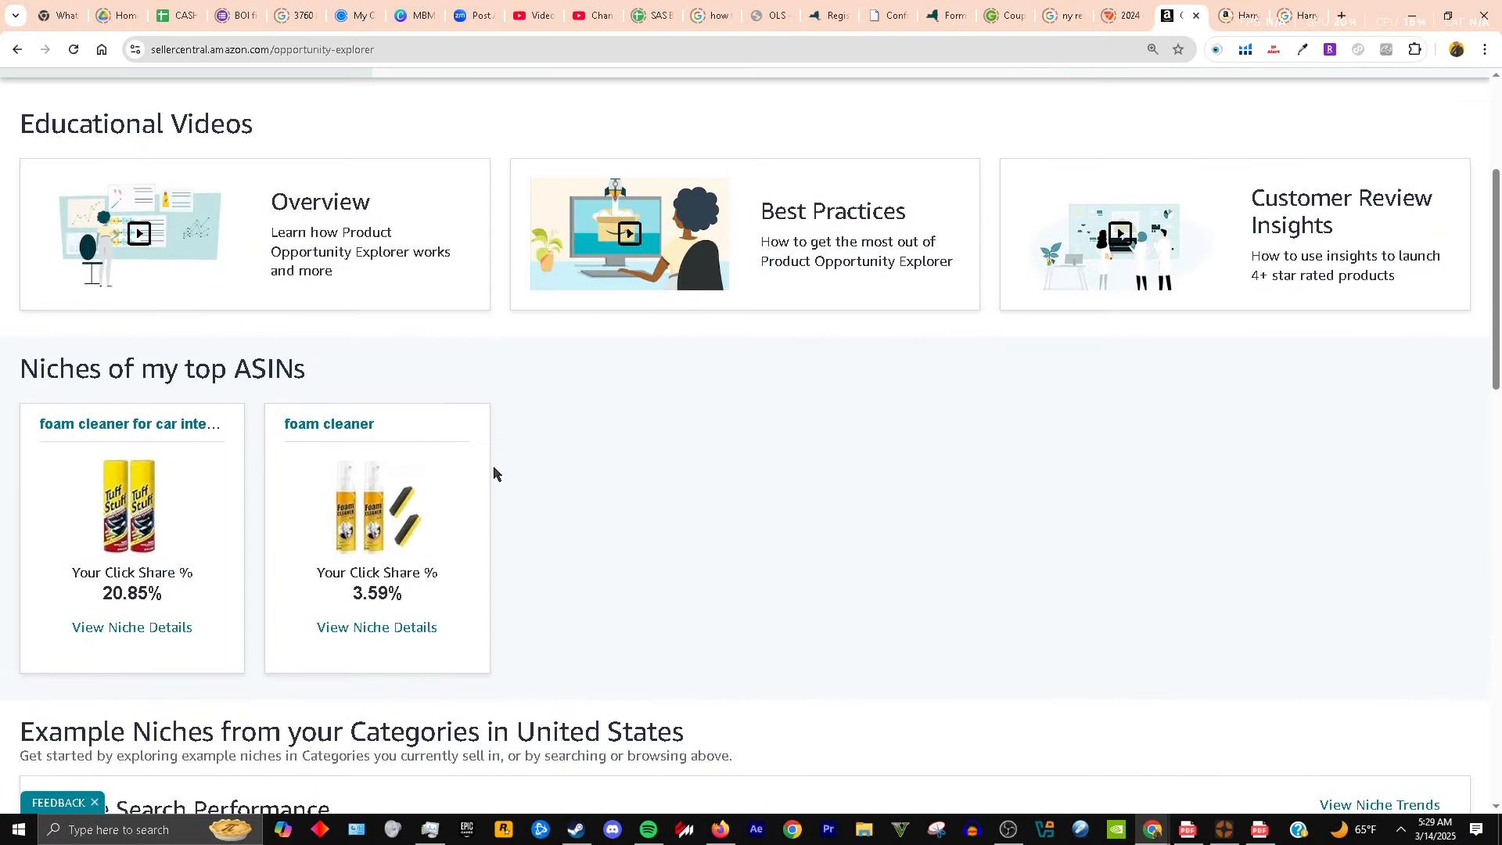
scroll(492, 470, "up", 2)
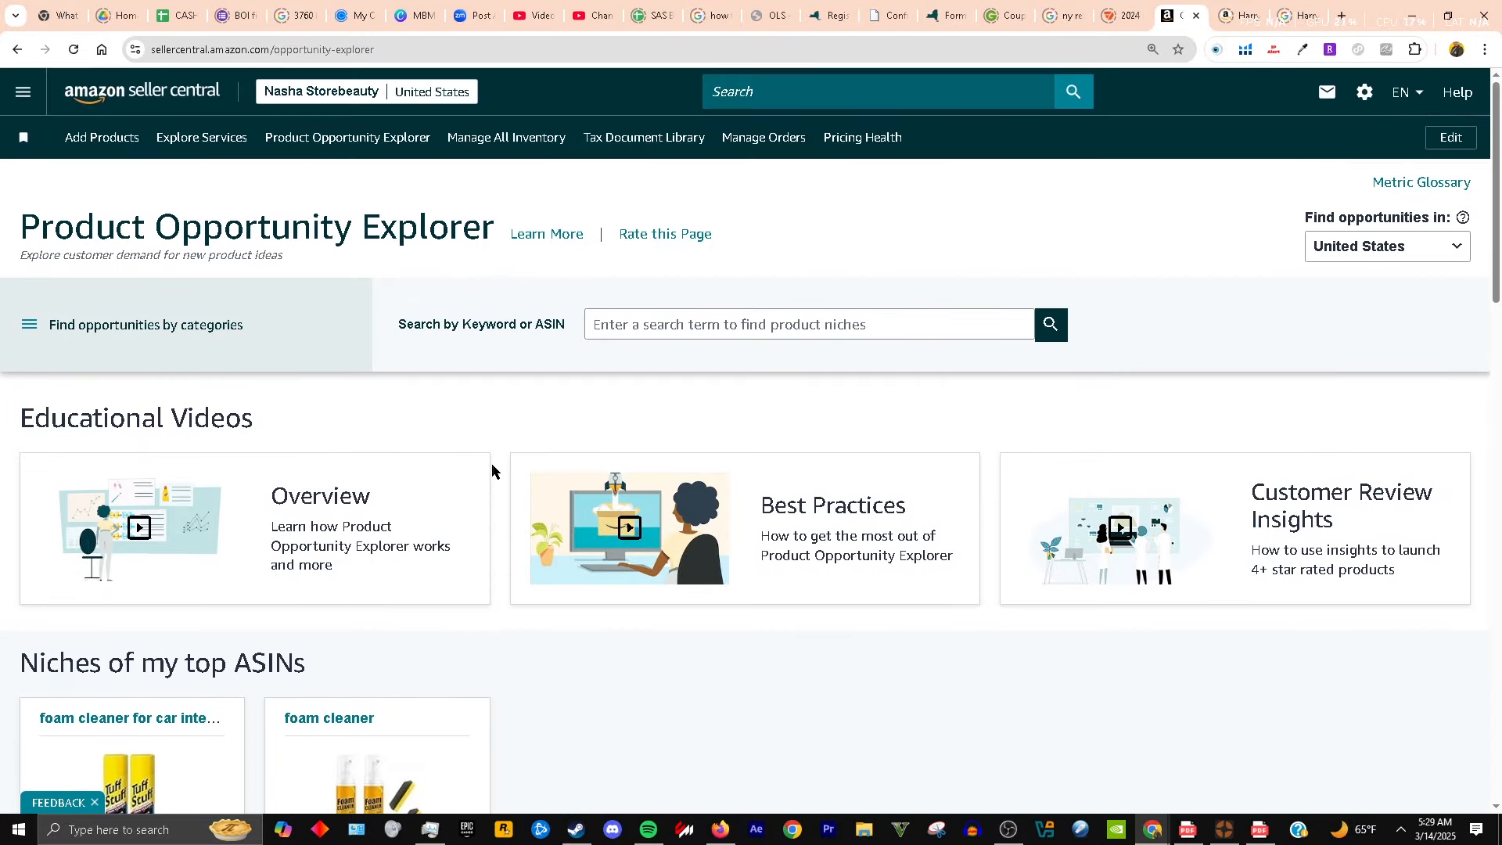
- Find opportunities in the Beauty & Personal Care category and show the results in ASIN View
left_click(157, 332)
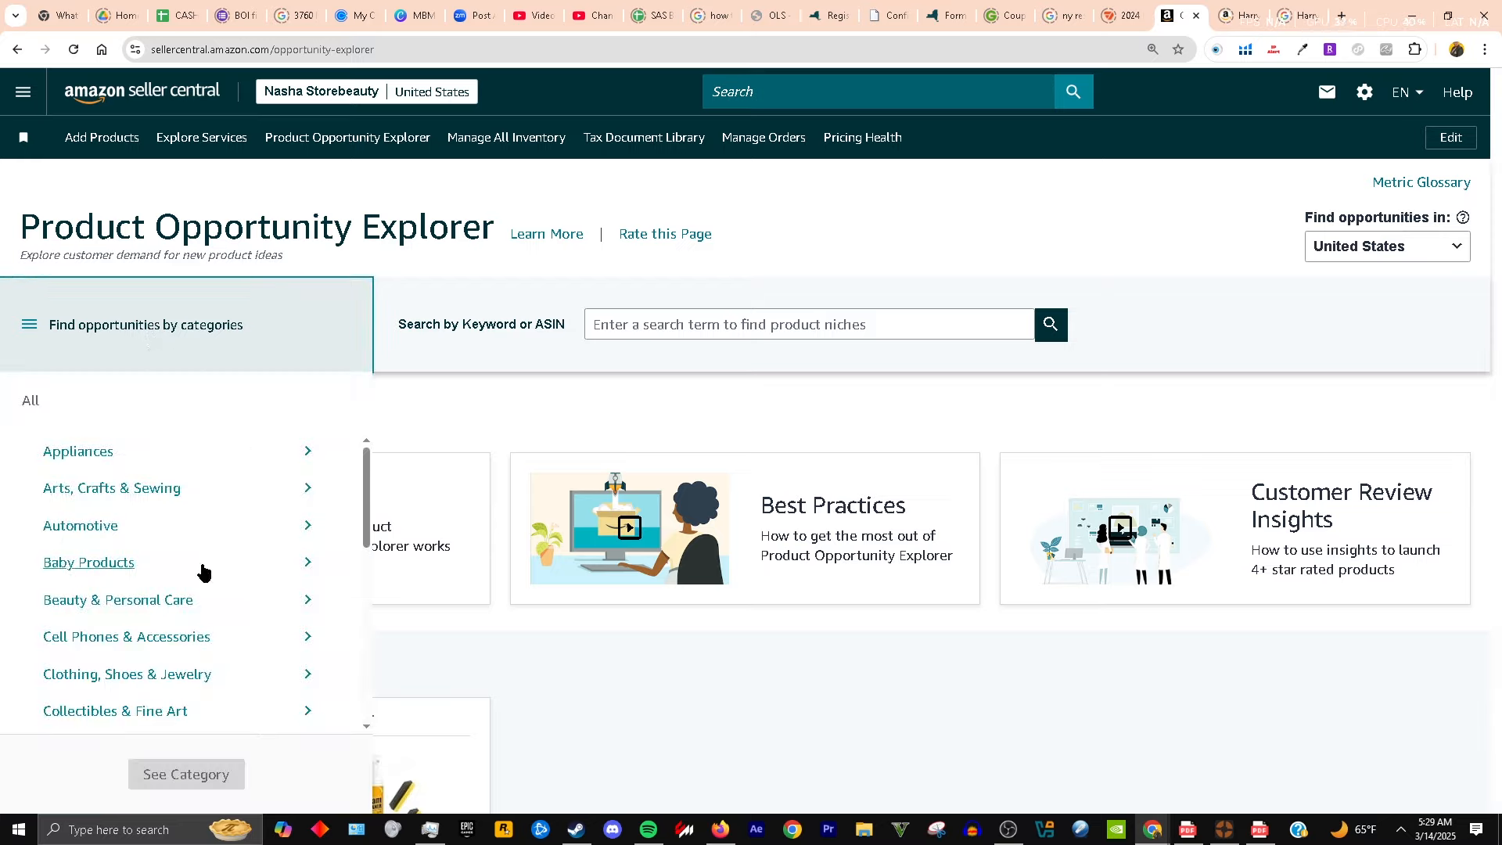
left_click(245, 602)
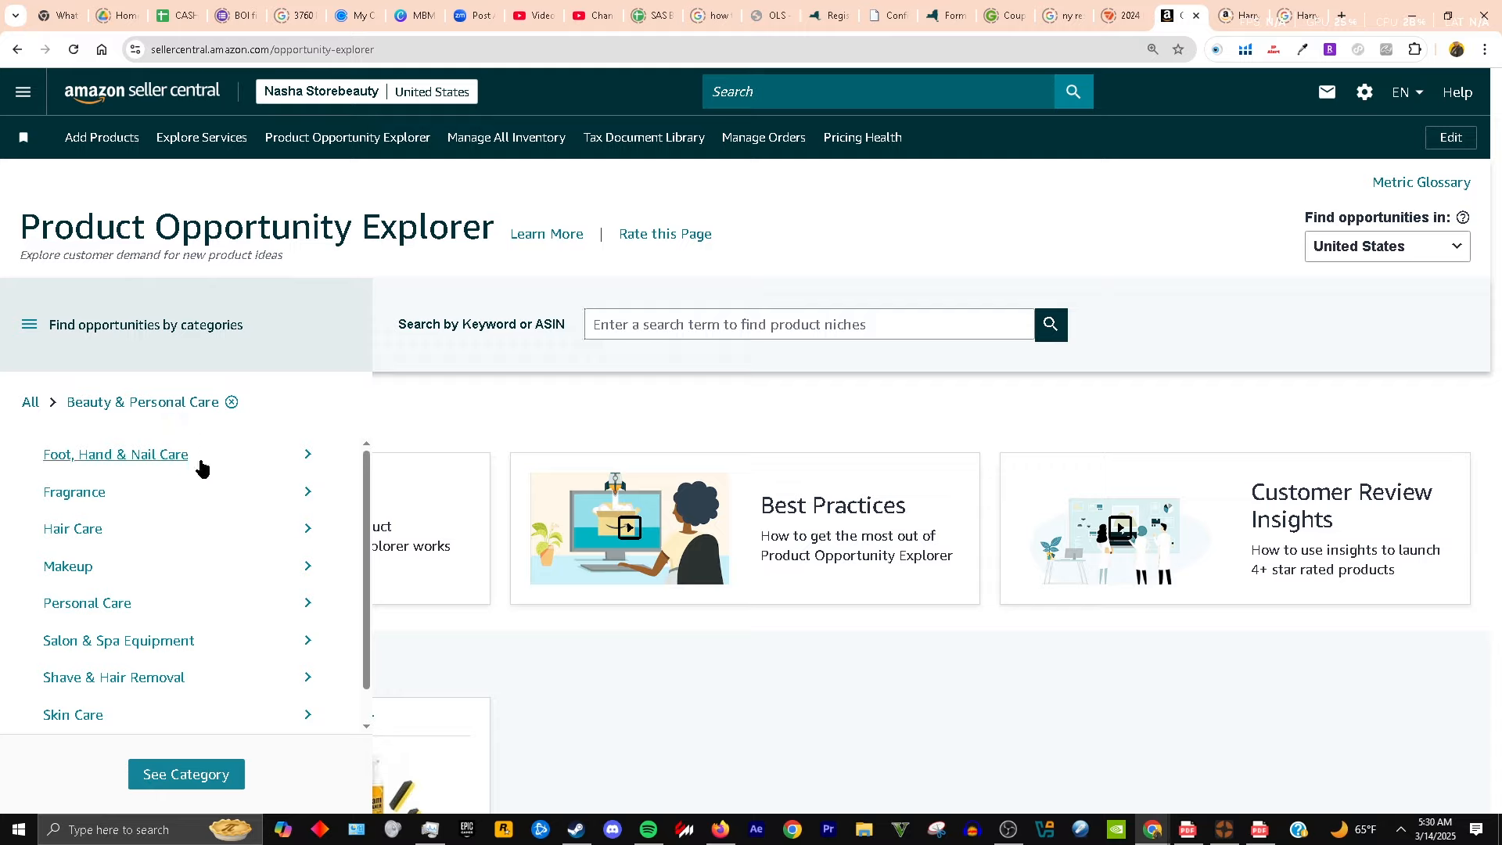
left_click(200, 775)
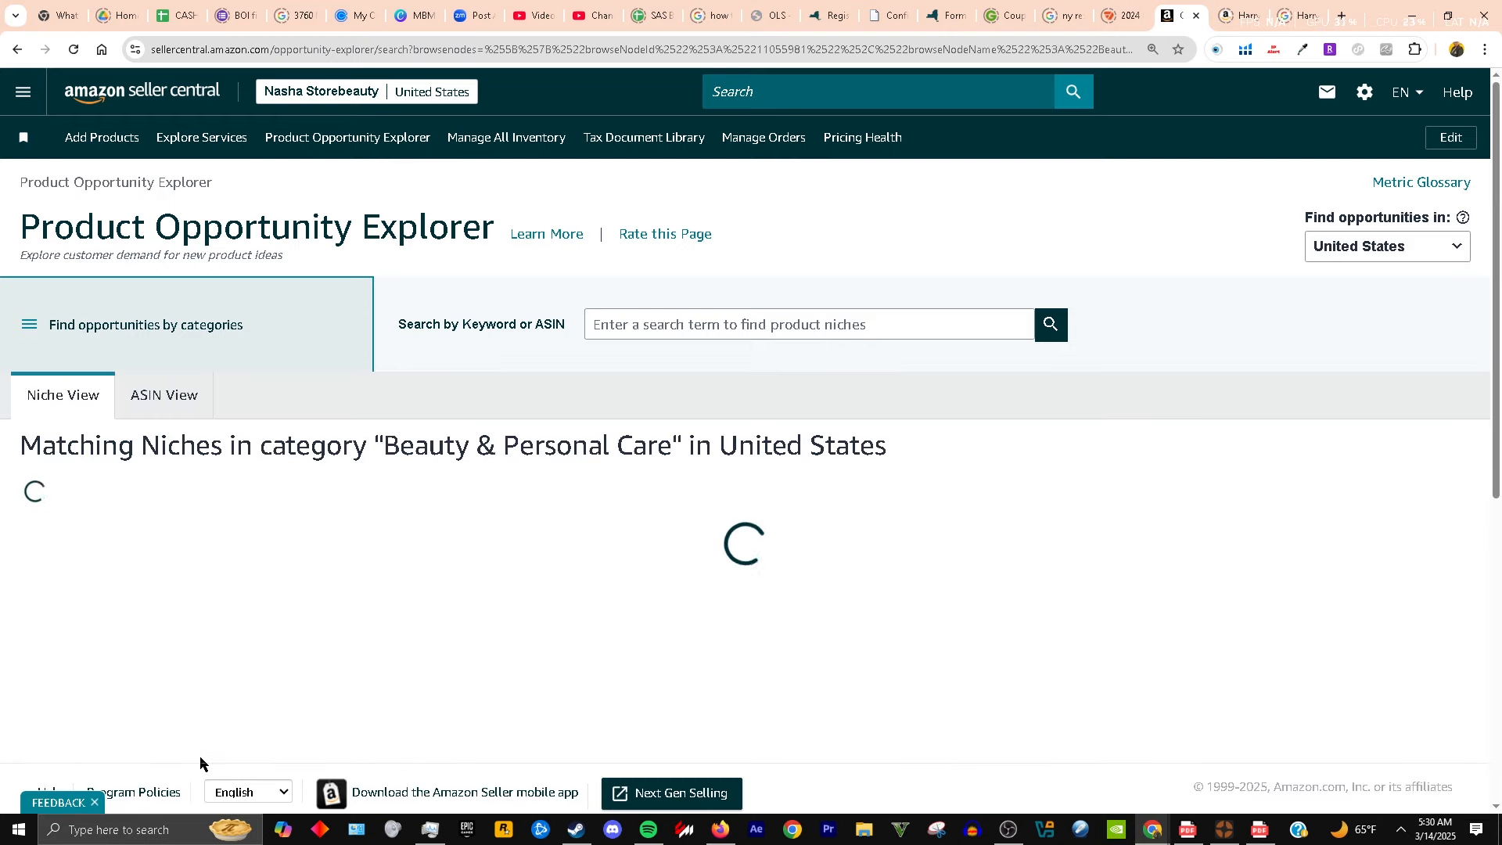
left_click(169, 405)
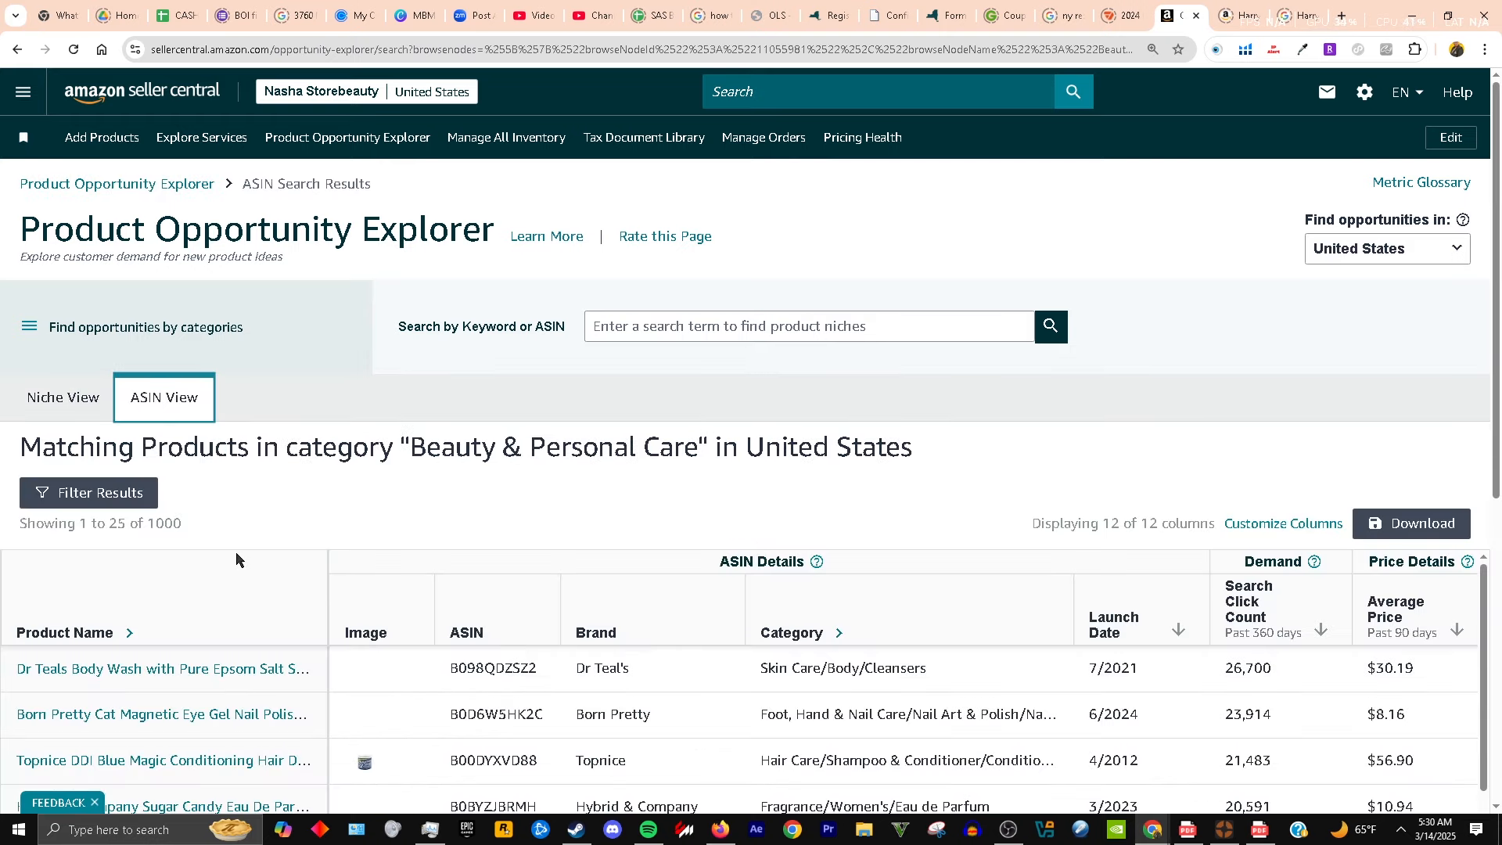
- Review the matching Beauty & Personal Care products and sort them by search click count for the past 360 days
scroll(237, 557, "down", 3)
scroll(521, 539, "down", 5)
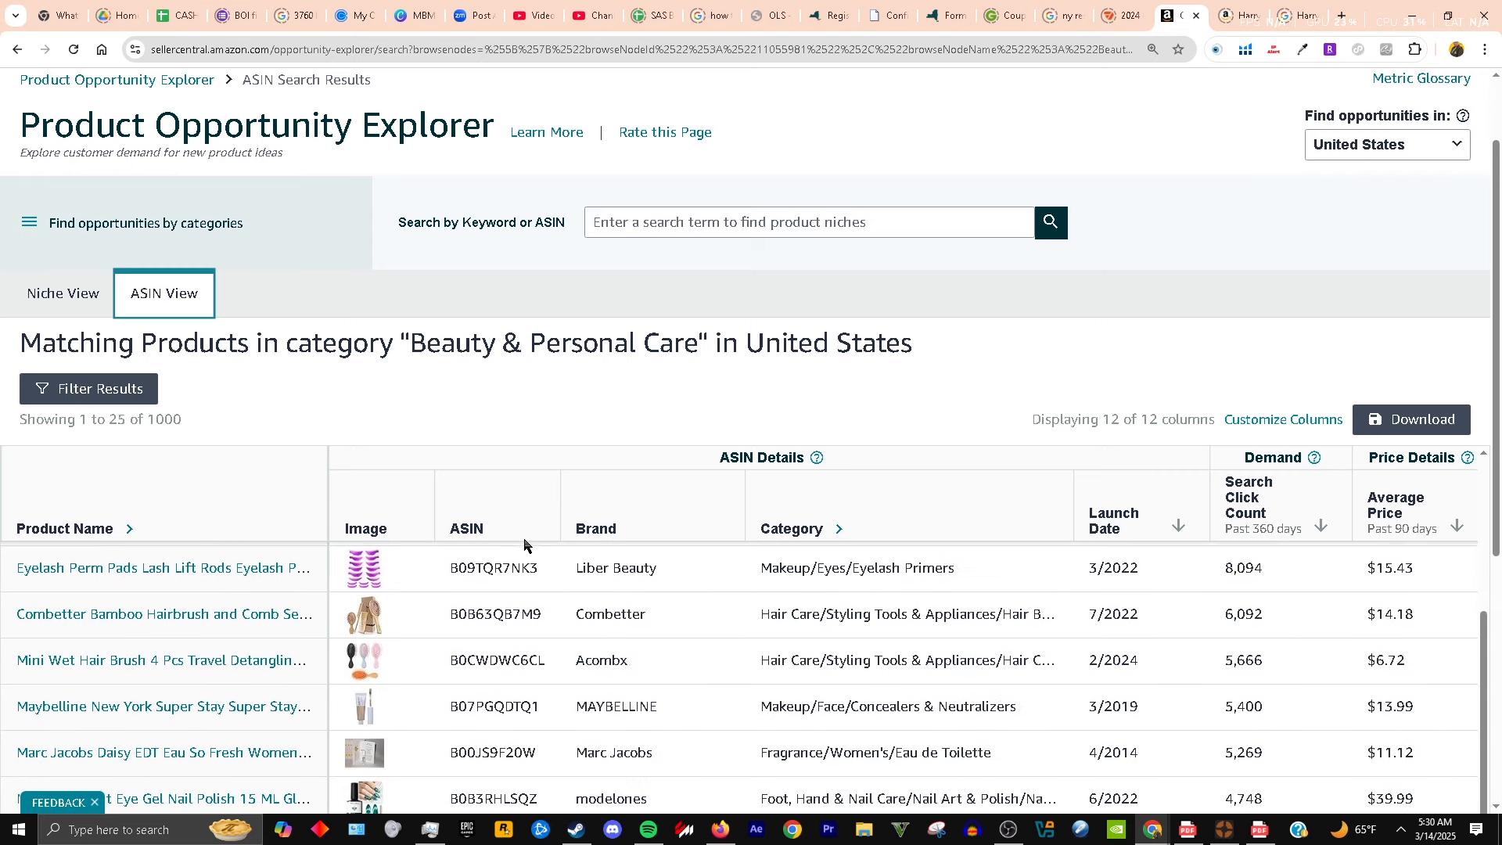
scroll(561, 660, "up", 6)
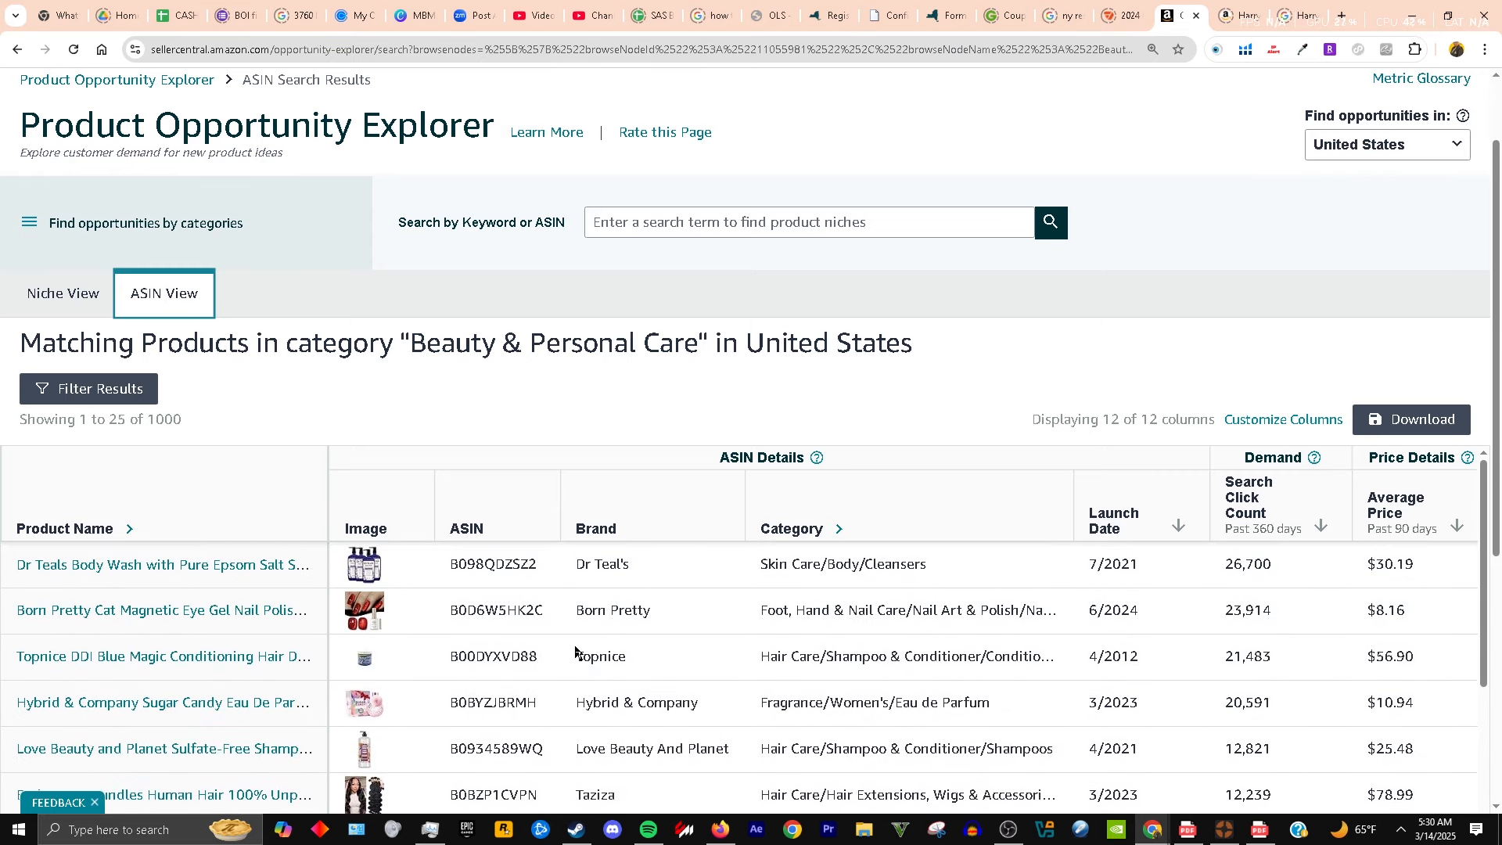
scroll(743, 432, "down", 3)
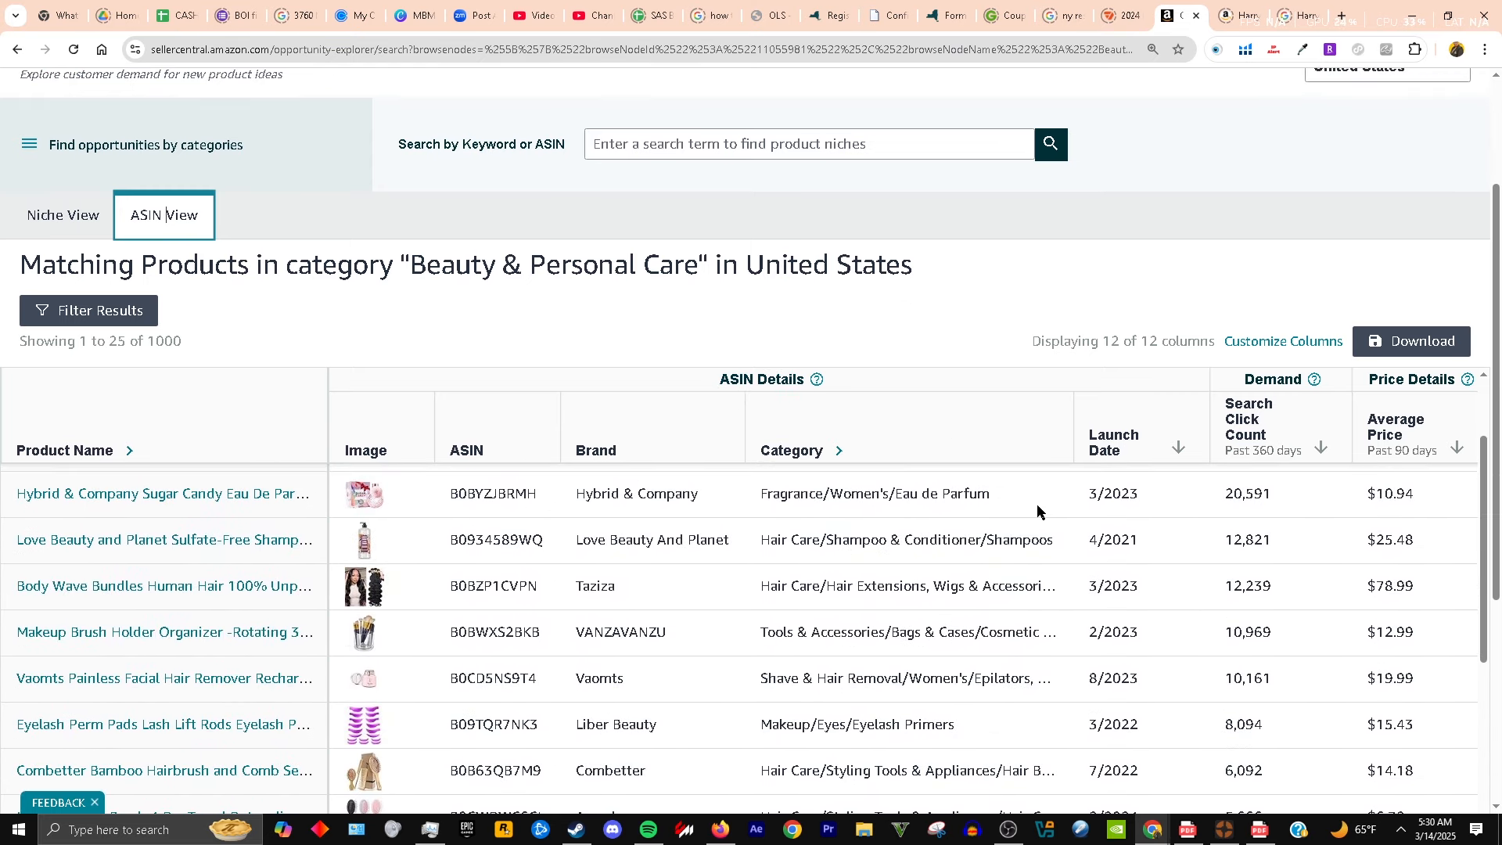
scroll(1213, 599, "up", 3)
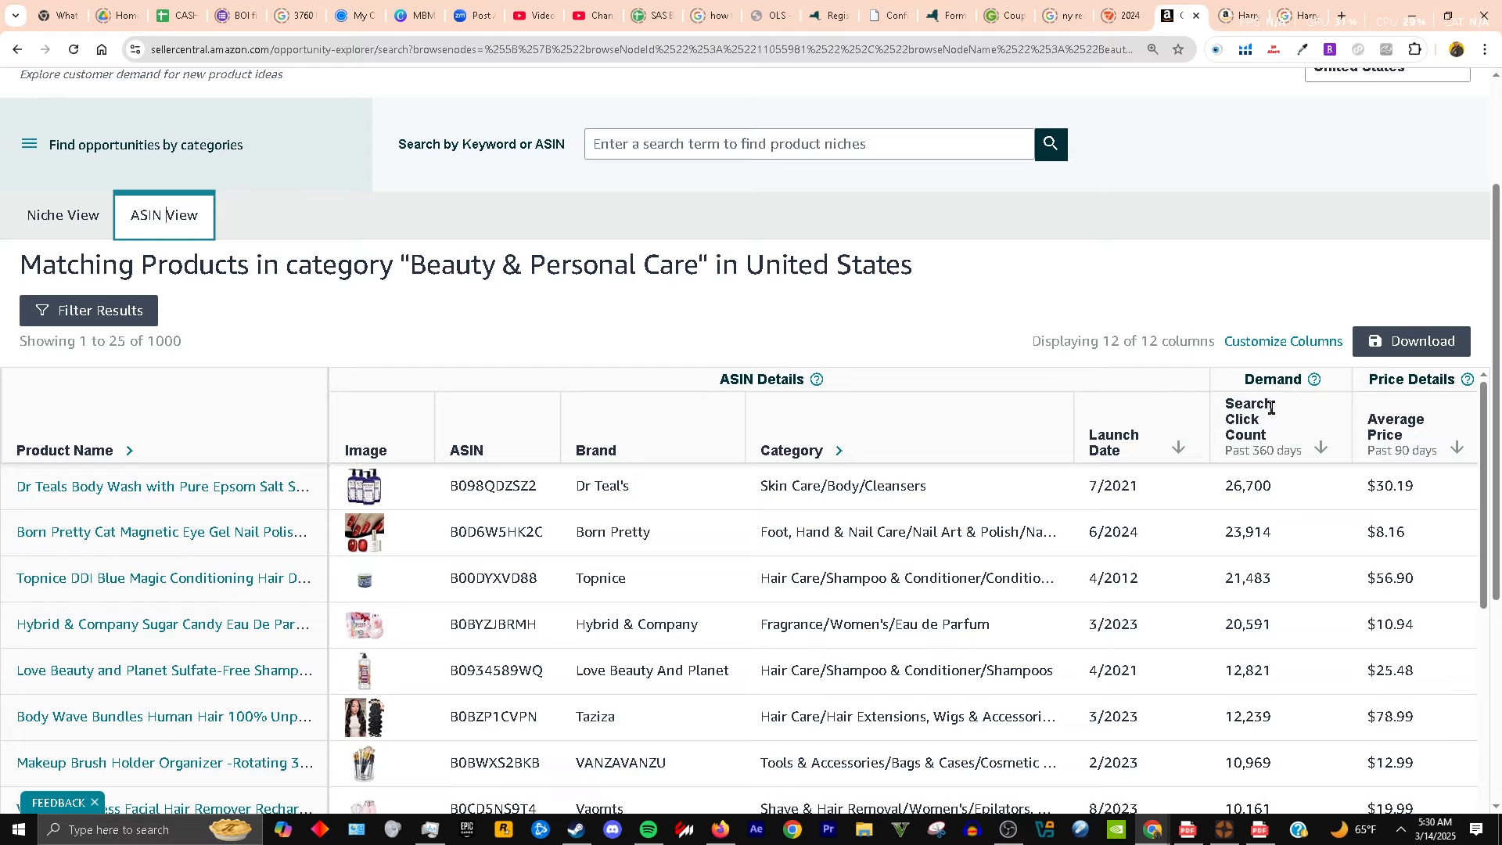
left_click(1322, 450)
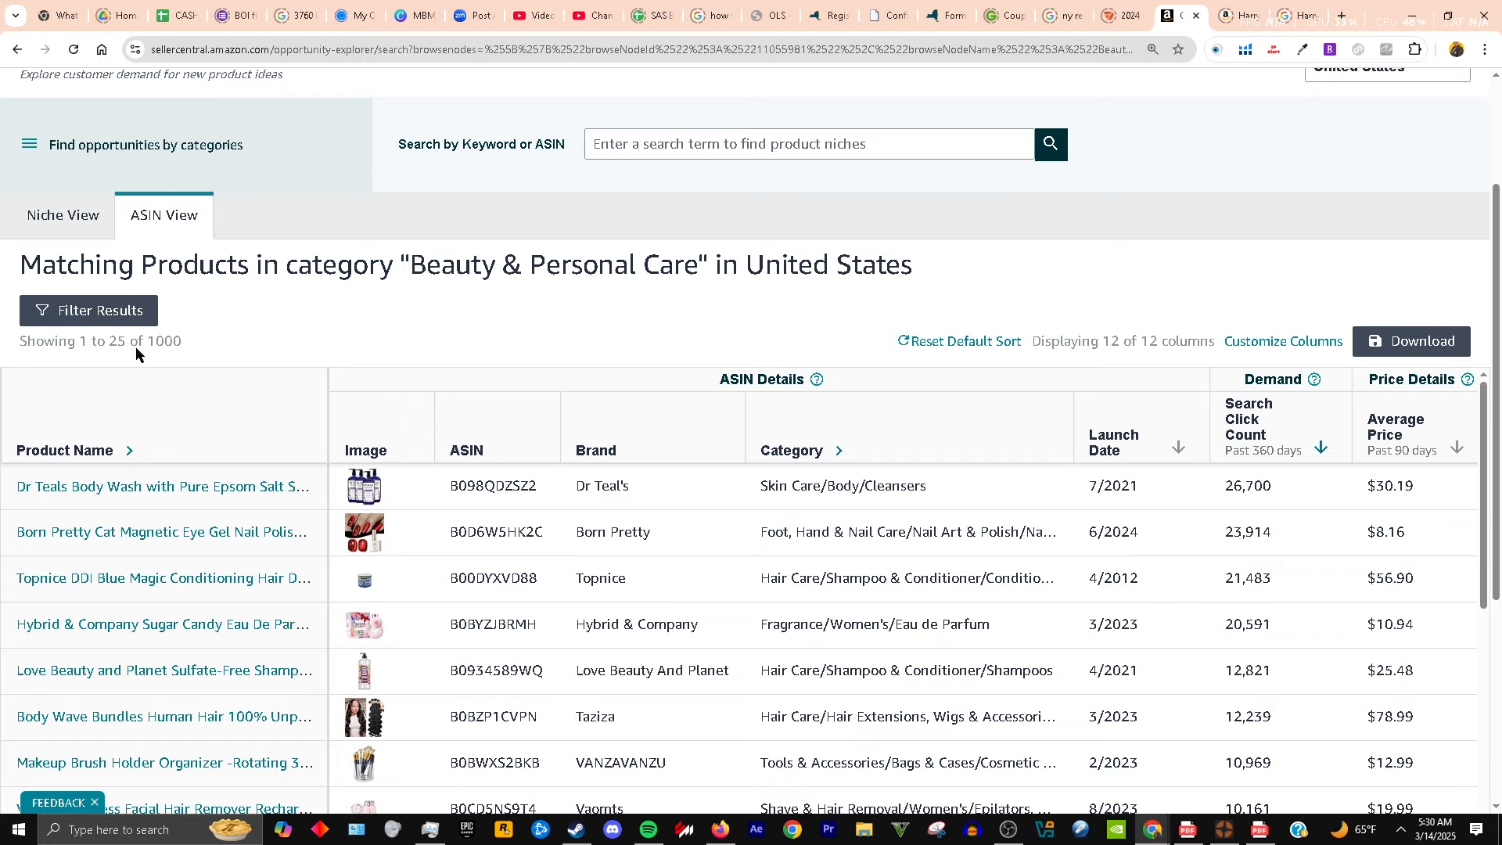
- Look up the Dr Teal's body wash ASIN B098QDZSZ2 with SAS Search and narrow the SellerAmp pane beside the product list
triple_click(162, 342)
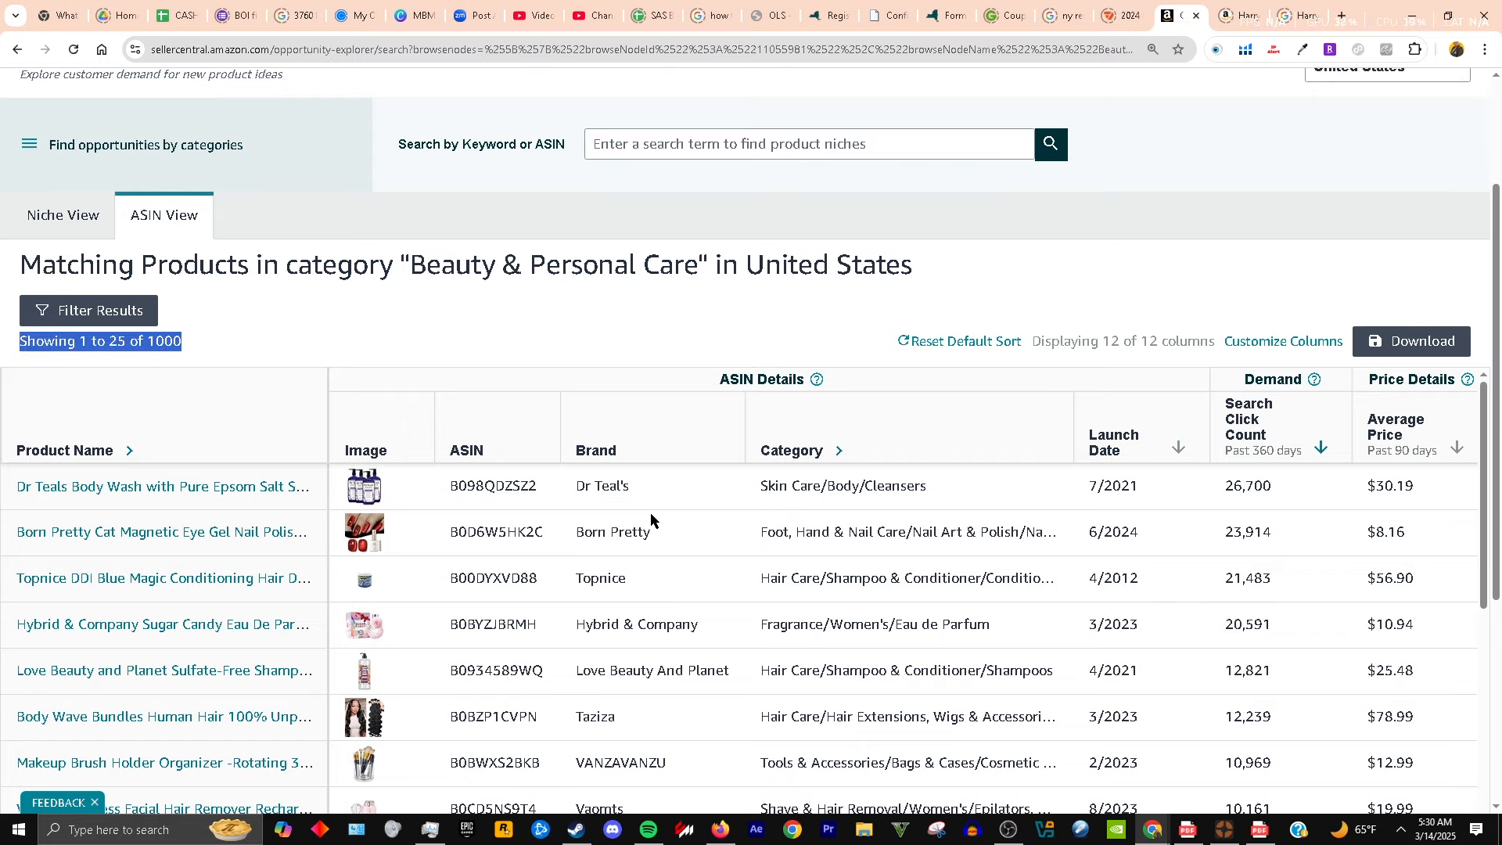
scroll(738, 624, "down", 6)
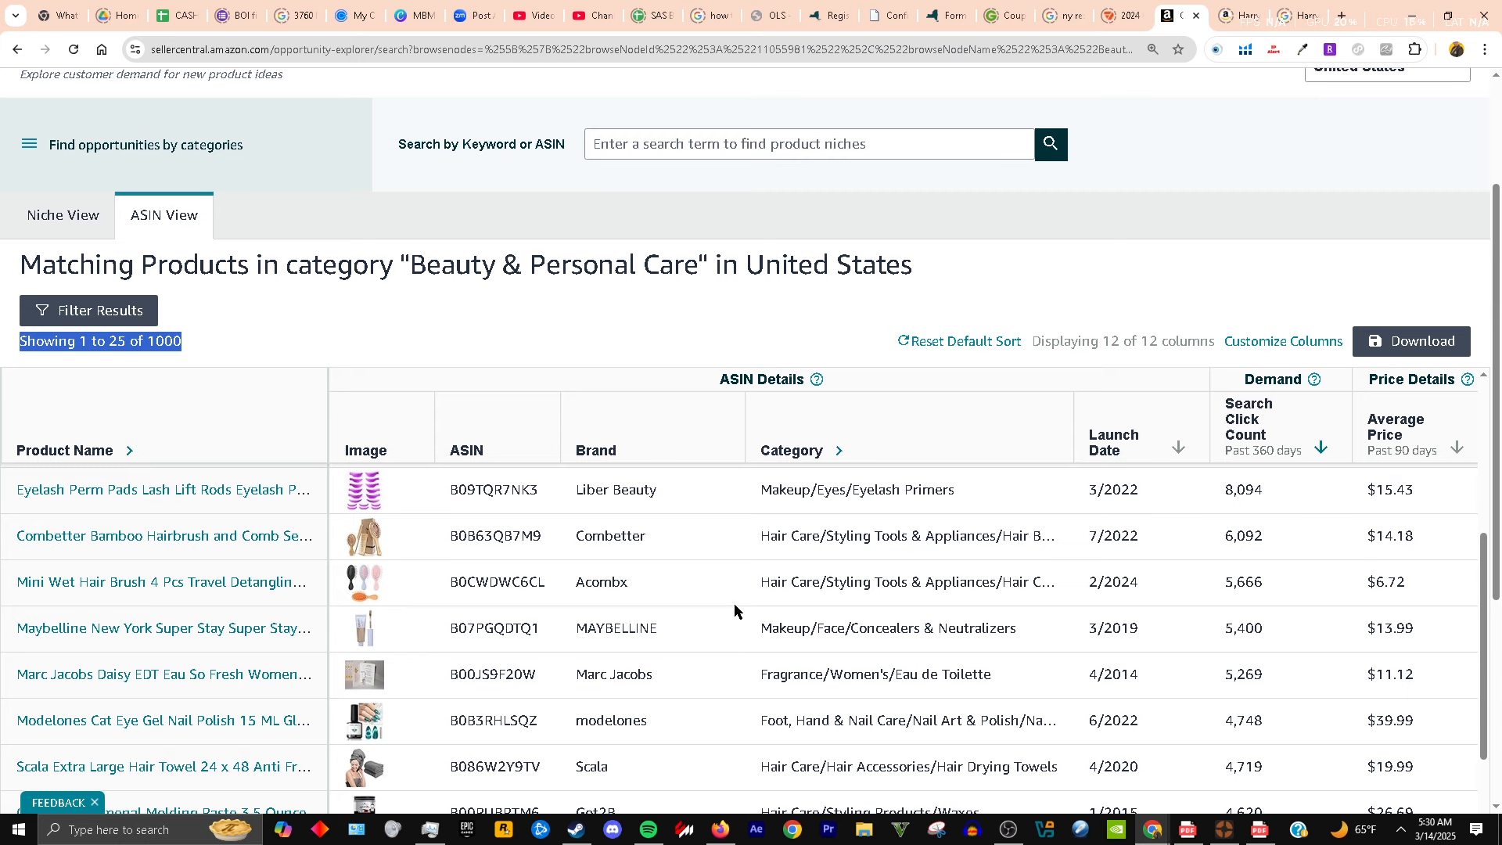
scroll(624, 583, "up", 6)
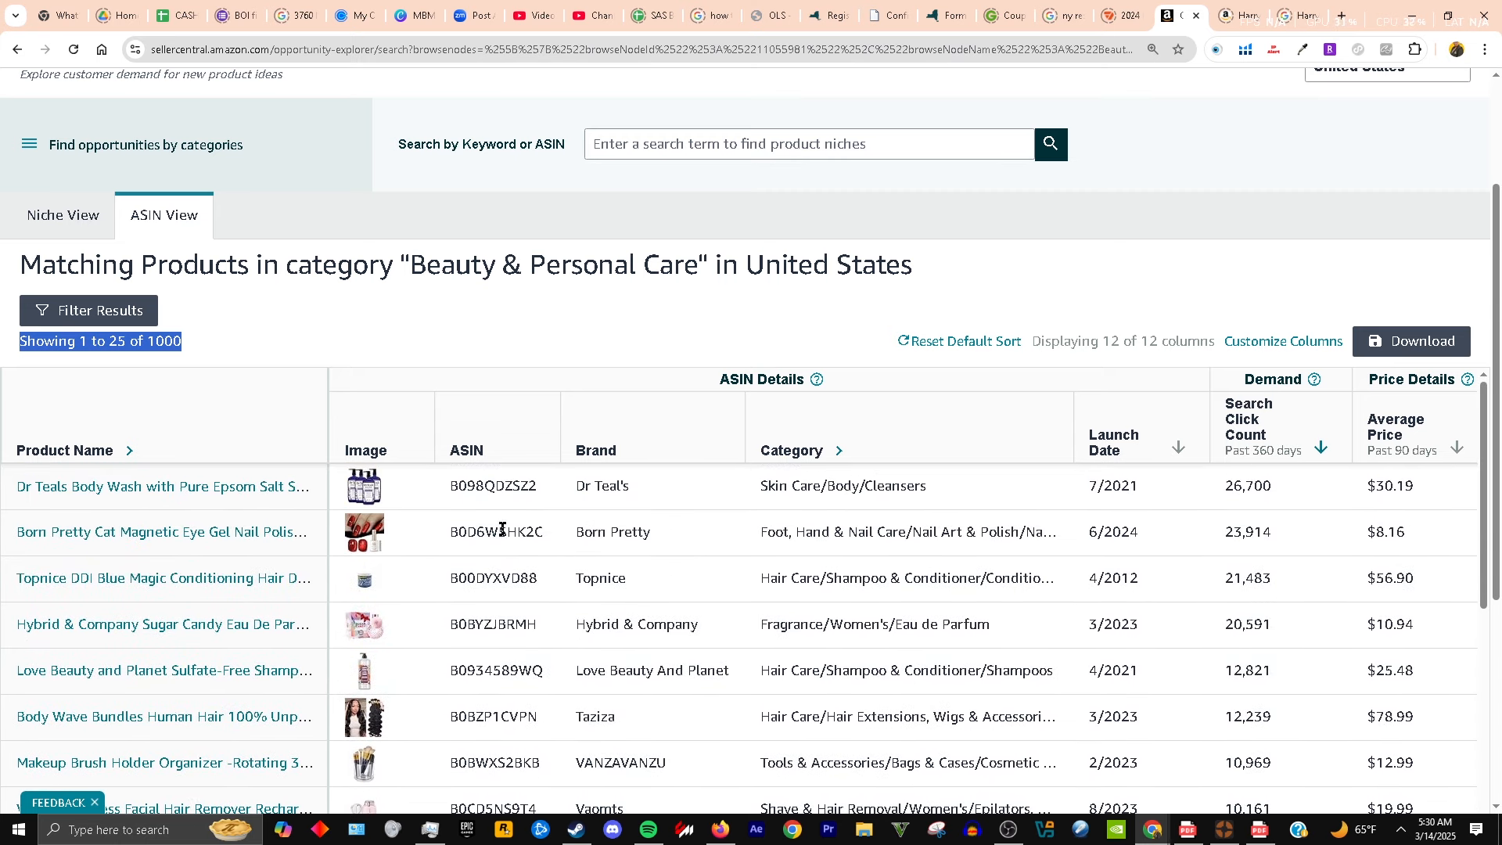
double_click(496, 486)
right_click(496, 492)
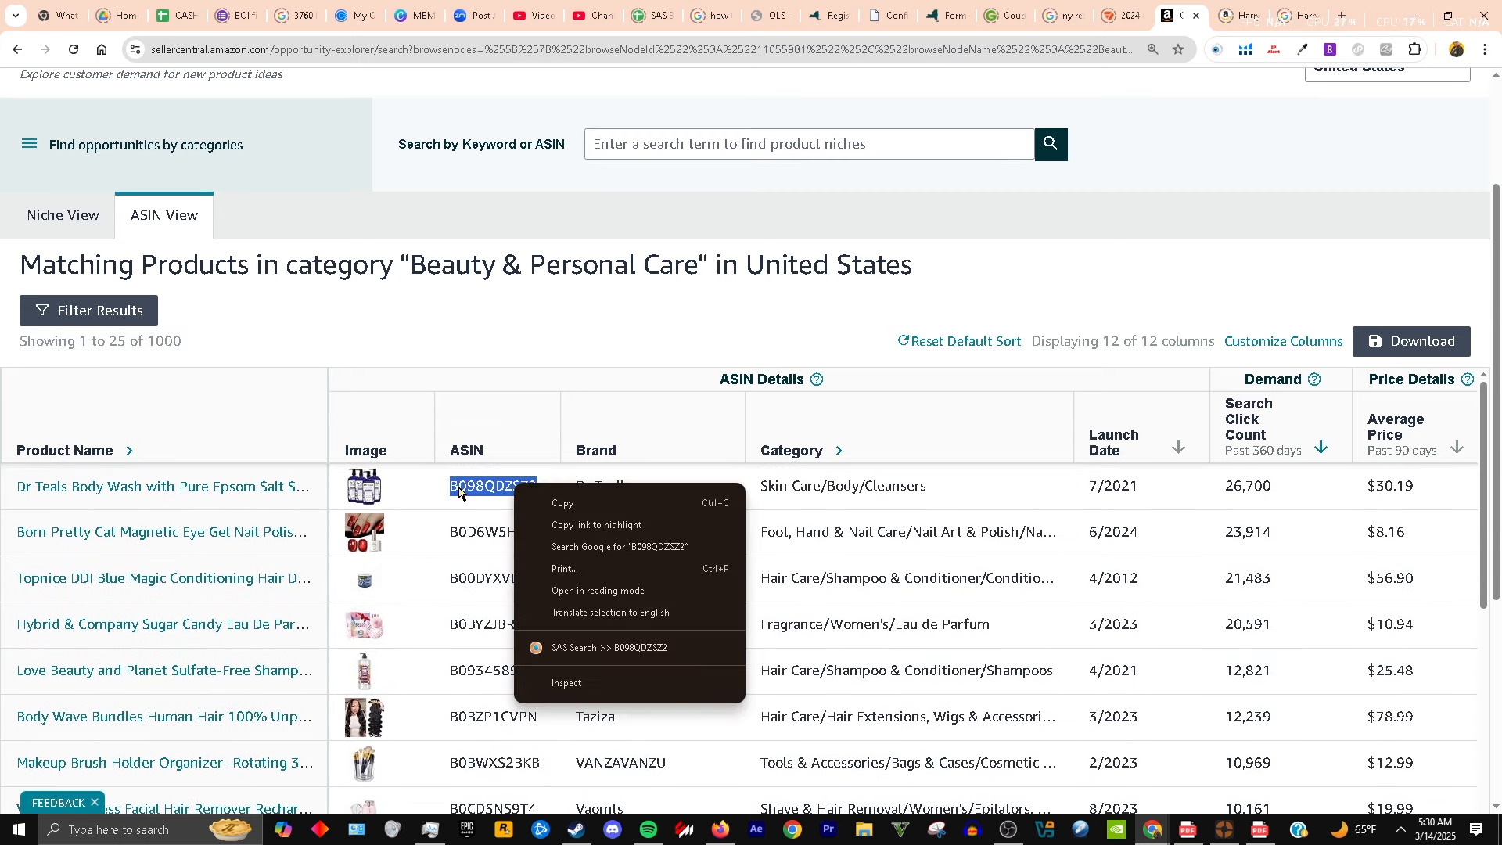
left_click(621, 649)
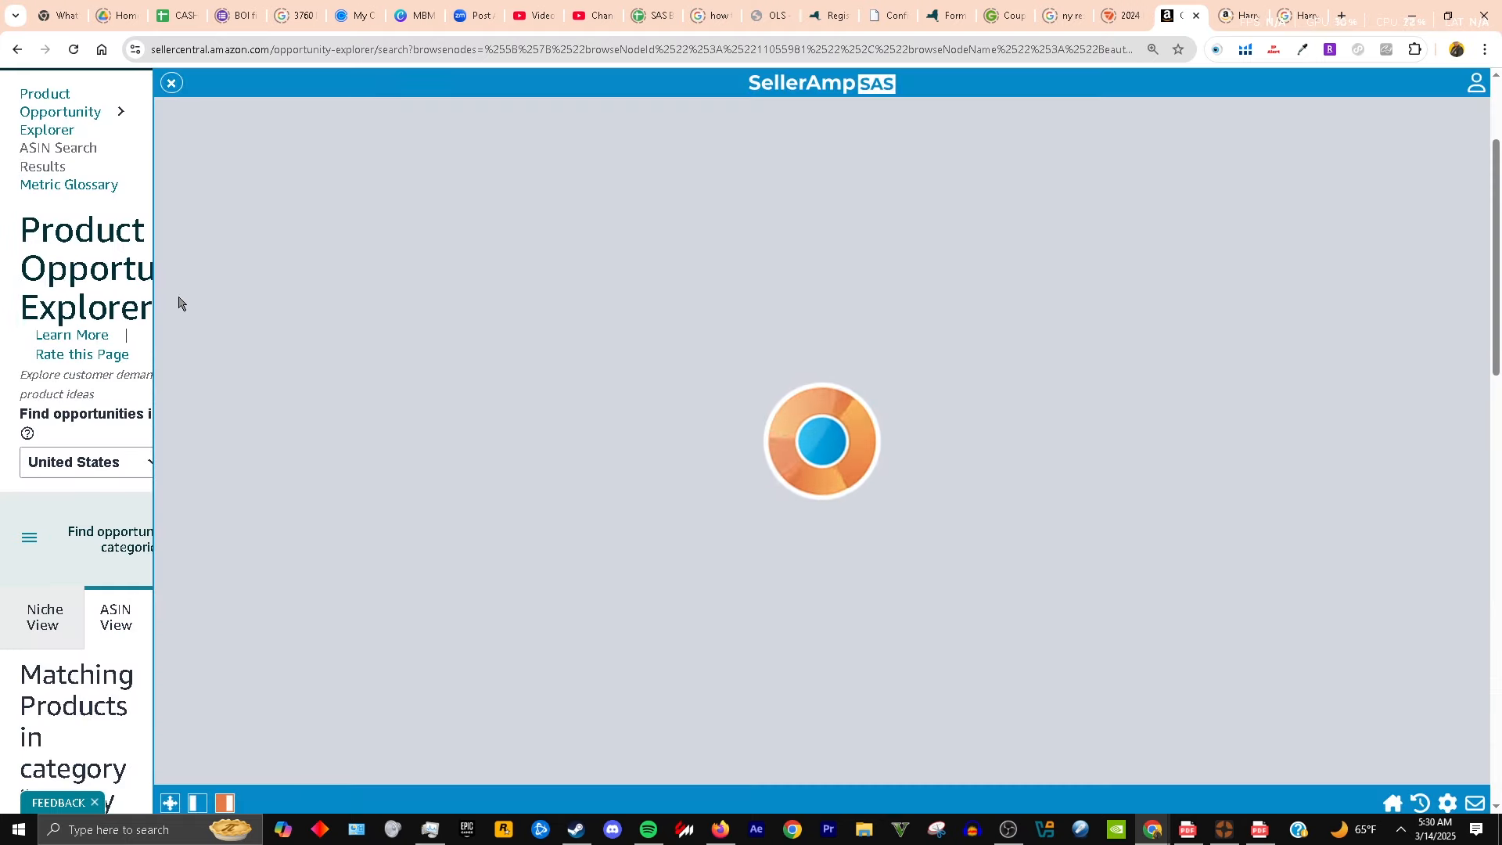
left_click_drag(150, 301, 913, 354)
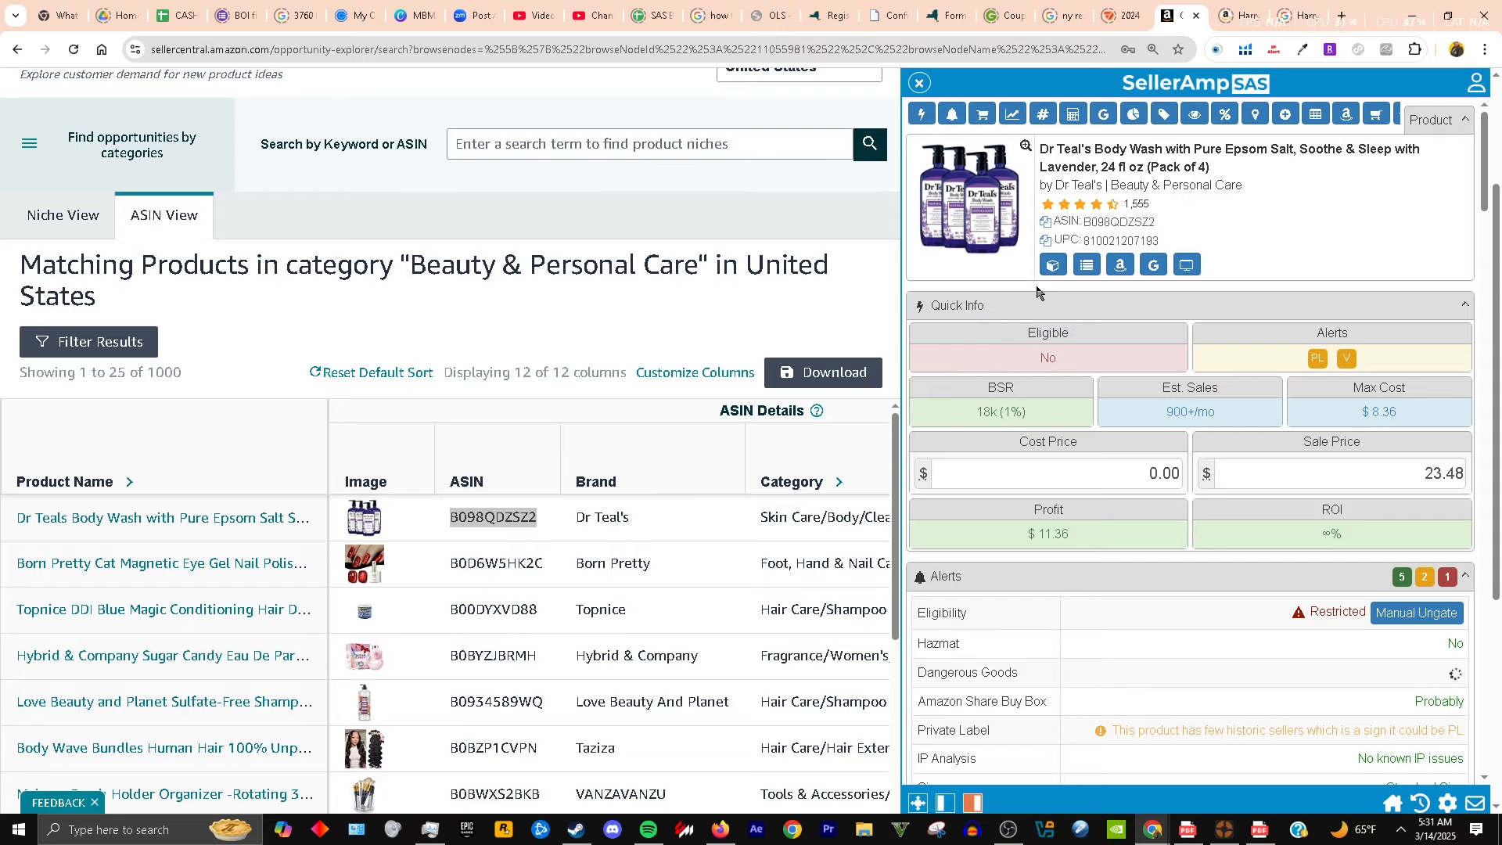
- Check the Dr Teal's brand and copy the body wash's ASIN from its SellerAmp product details
triple_click(596, 521)
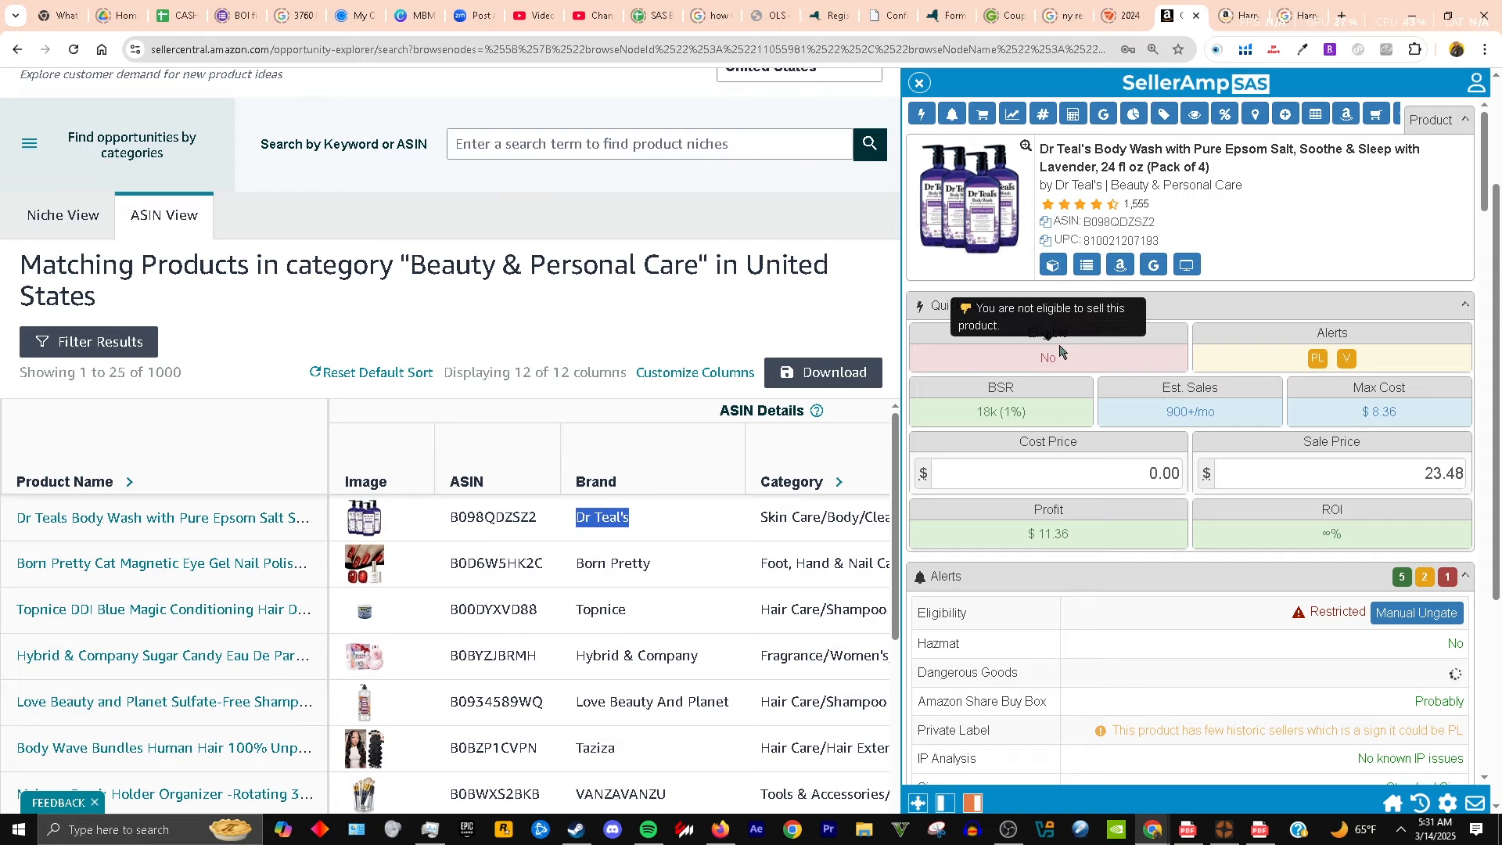
double_click(1114, 223)
right_click(1114, 223)
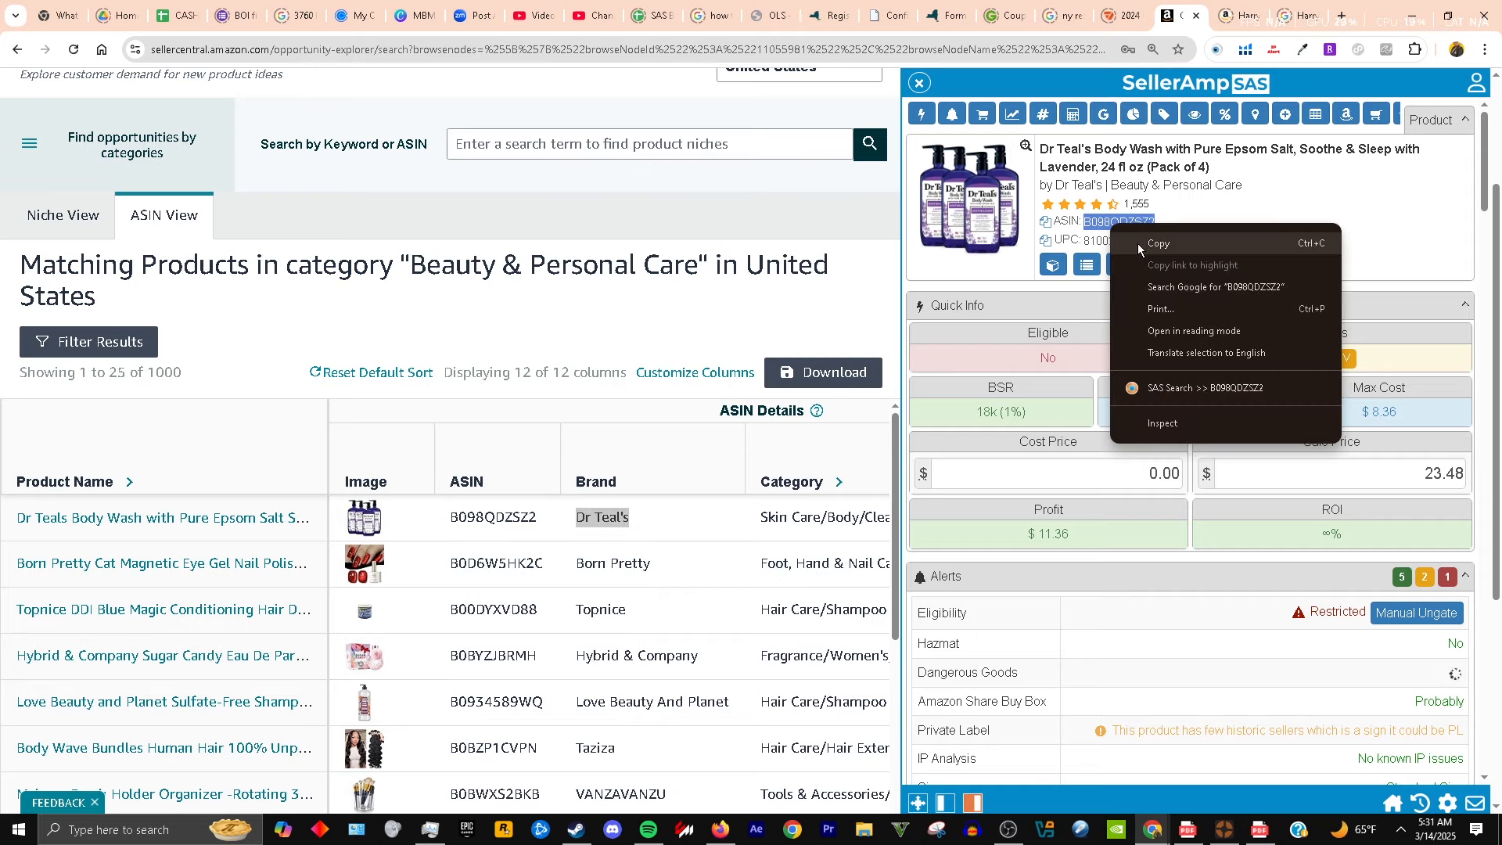
left_click(1150, 250)
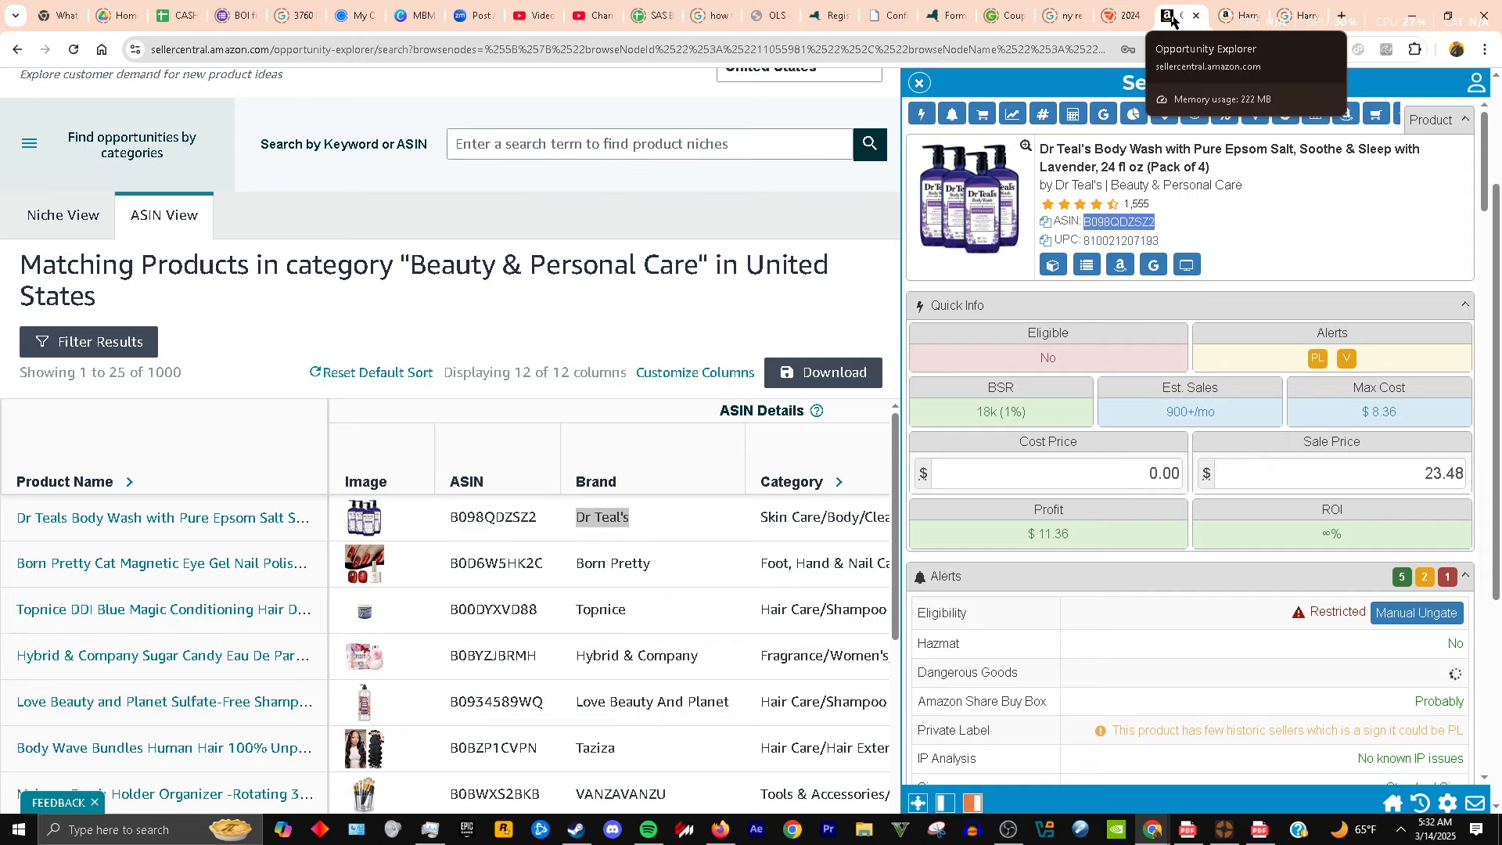
- Open Add Products in a new browser tab and enter the ASIN B098QDZSZ2 in the catalog search
scroll(332, 142, "up", 3)
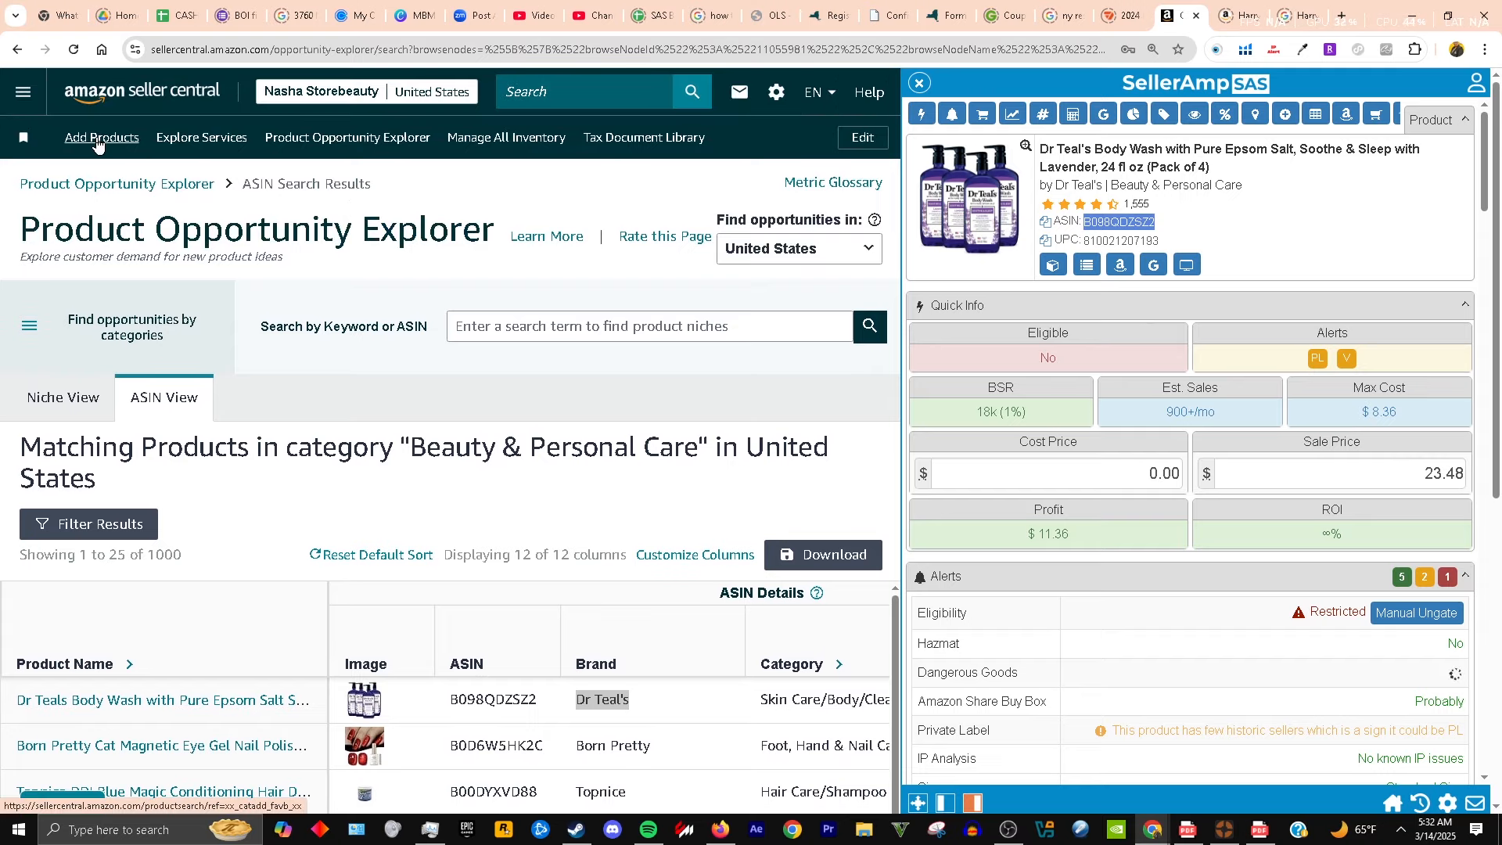
middle_click(98, 146)
left_click(1179, 16)
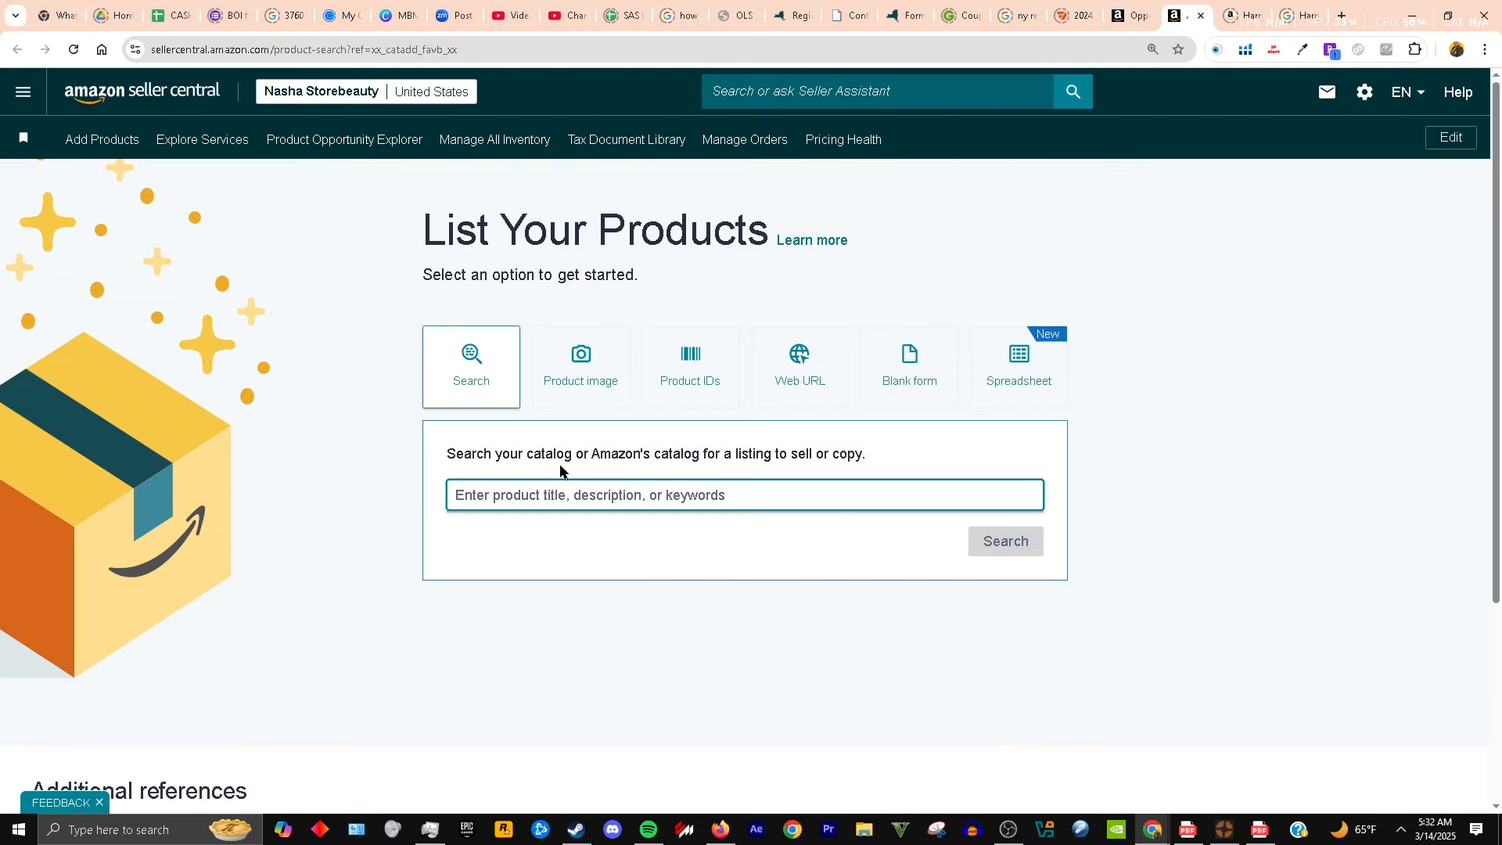
right_click(530, 501)
left_click(637, 330)
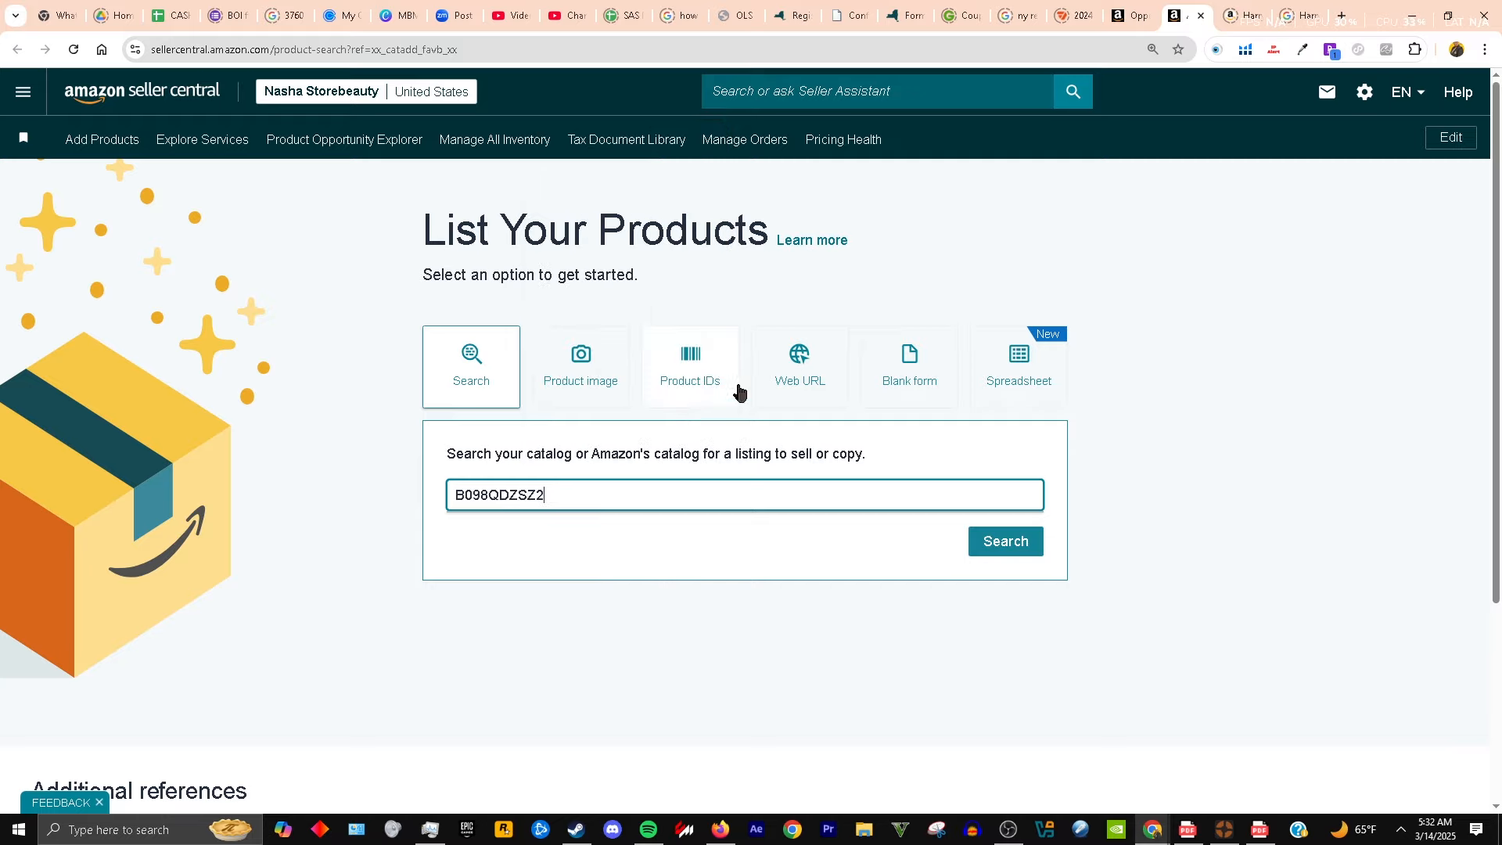
- Search the catalog for B098QDZSZ2, choose the New condition for the body wash and request approval to sell the Dr Teal's brand
left_click(1009, 548)
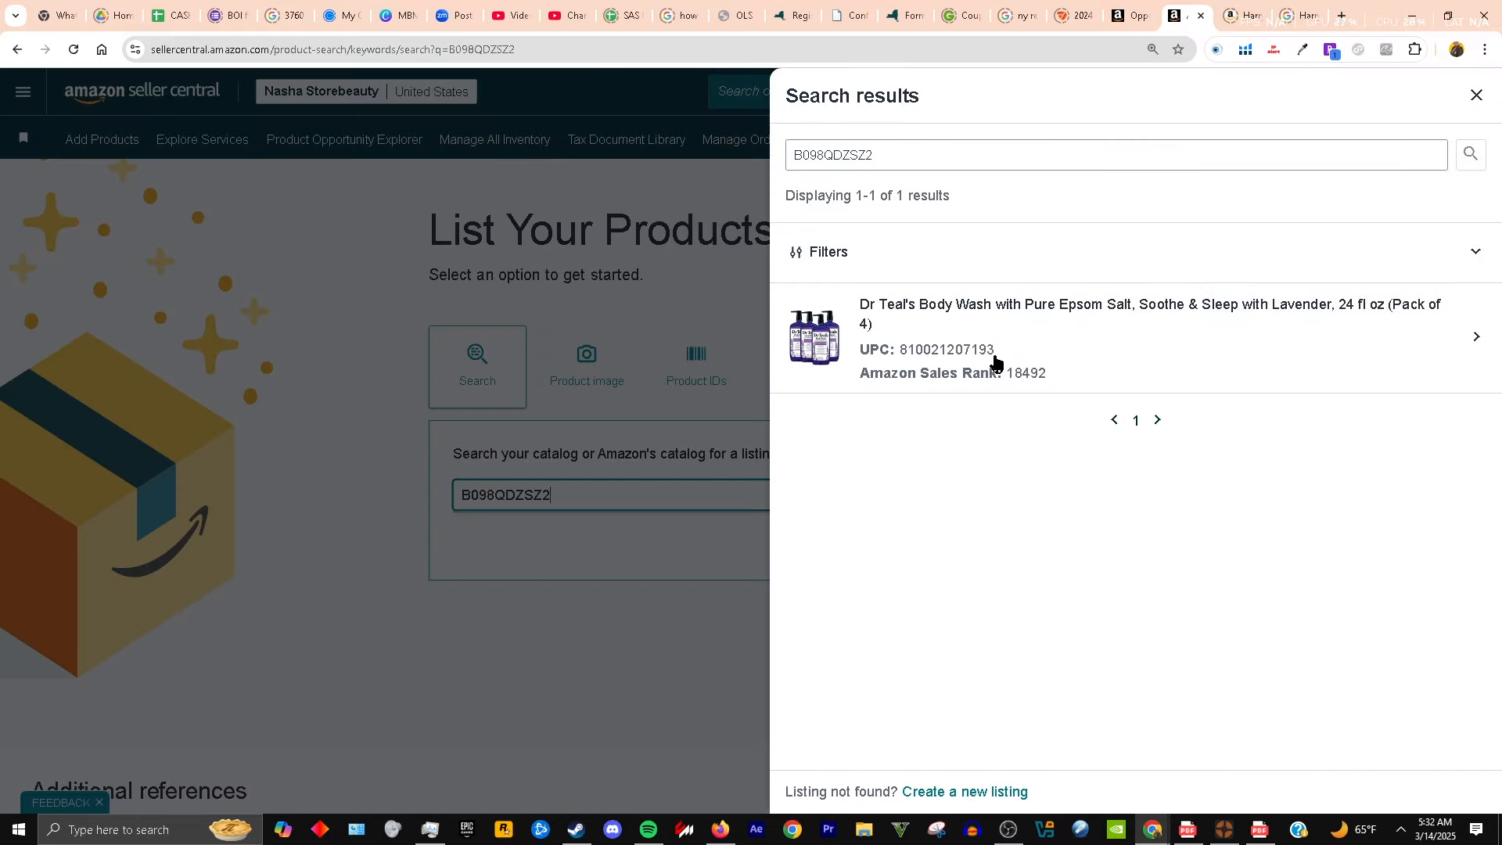
left_click(1083, 368)
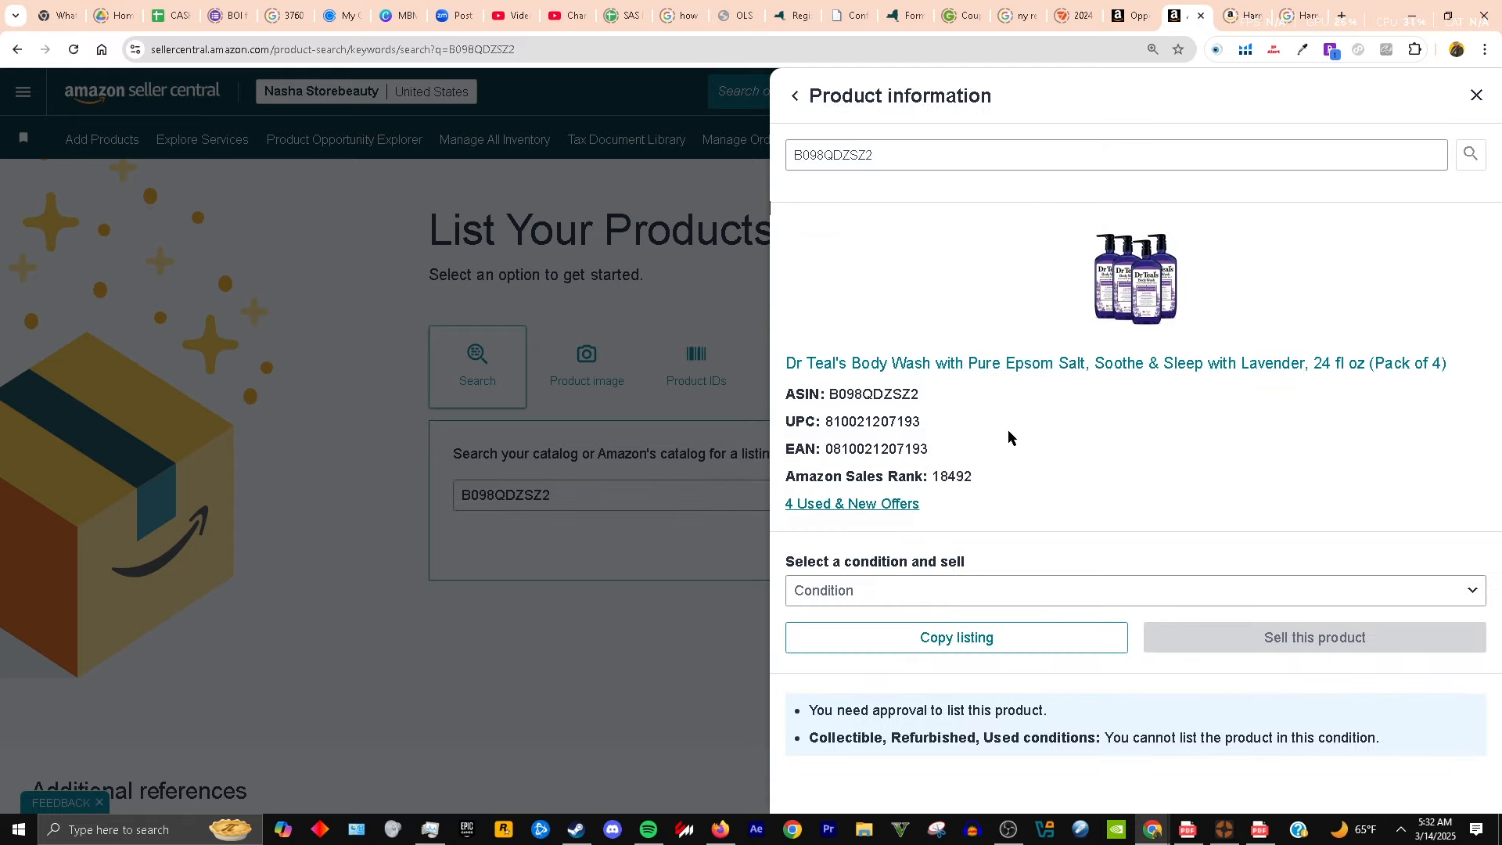
left_click(1143, 596)
left_click(1119, 624)
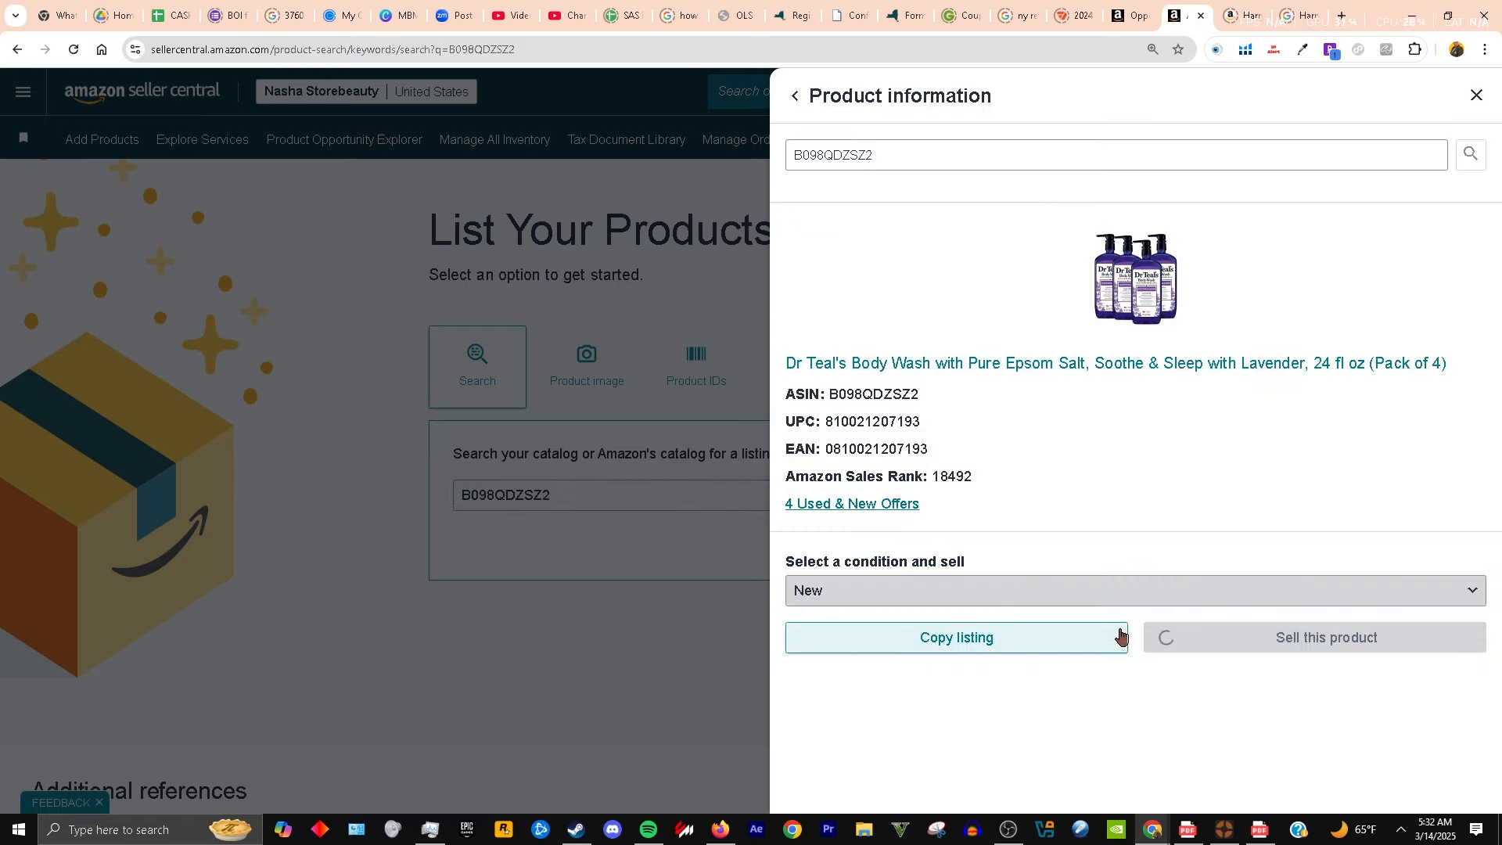
left_click(1244, 640)
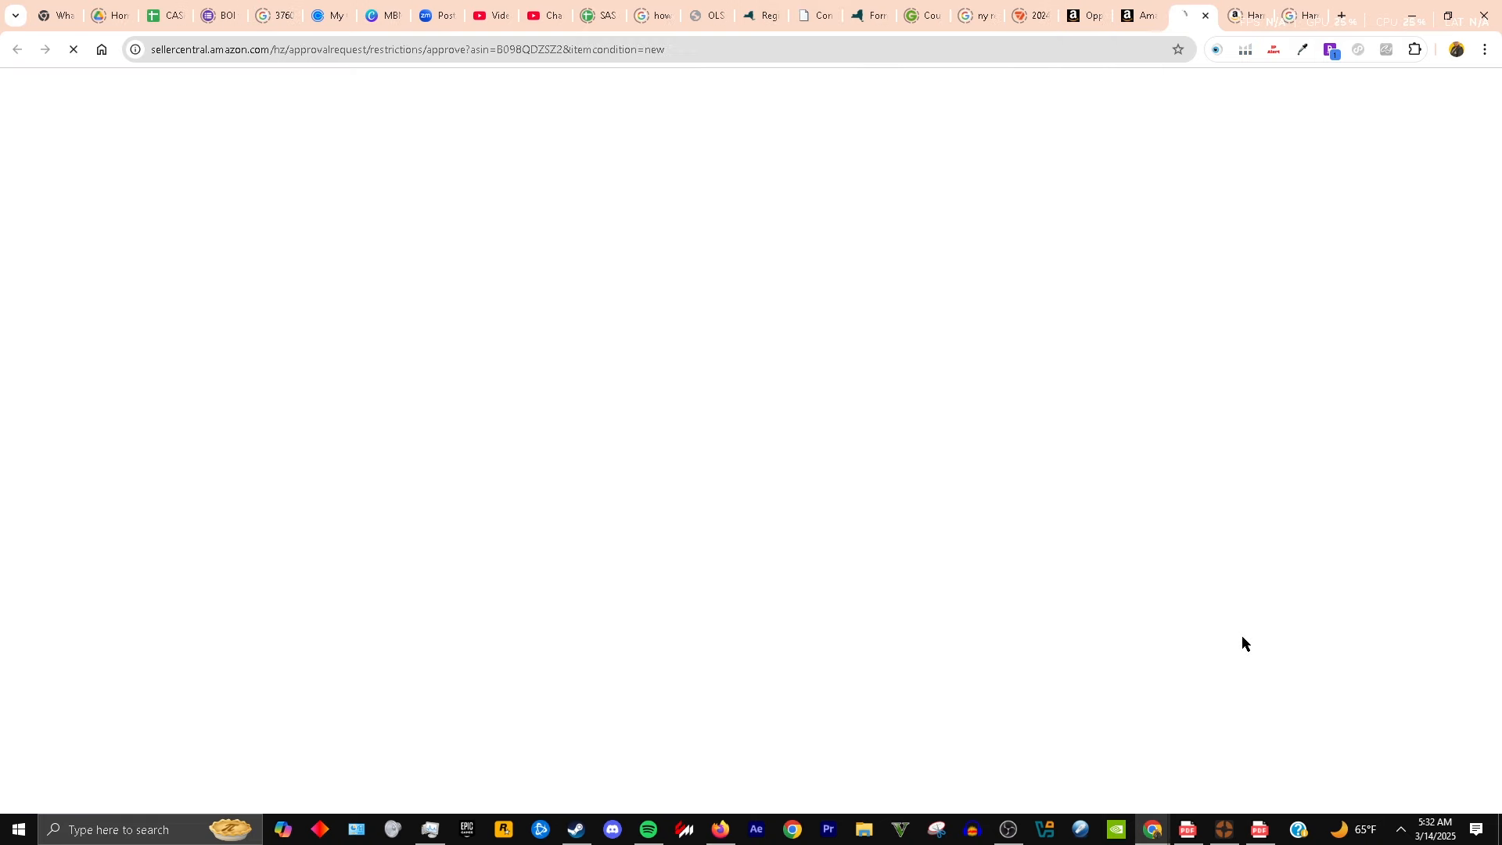
left_click(119, 338)
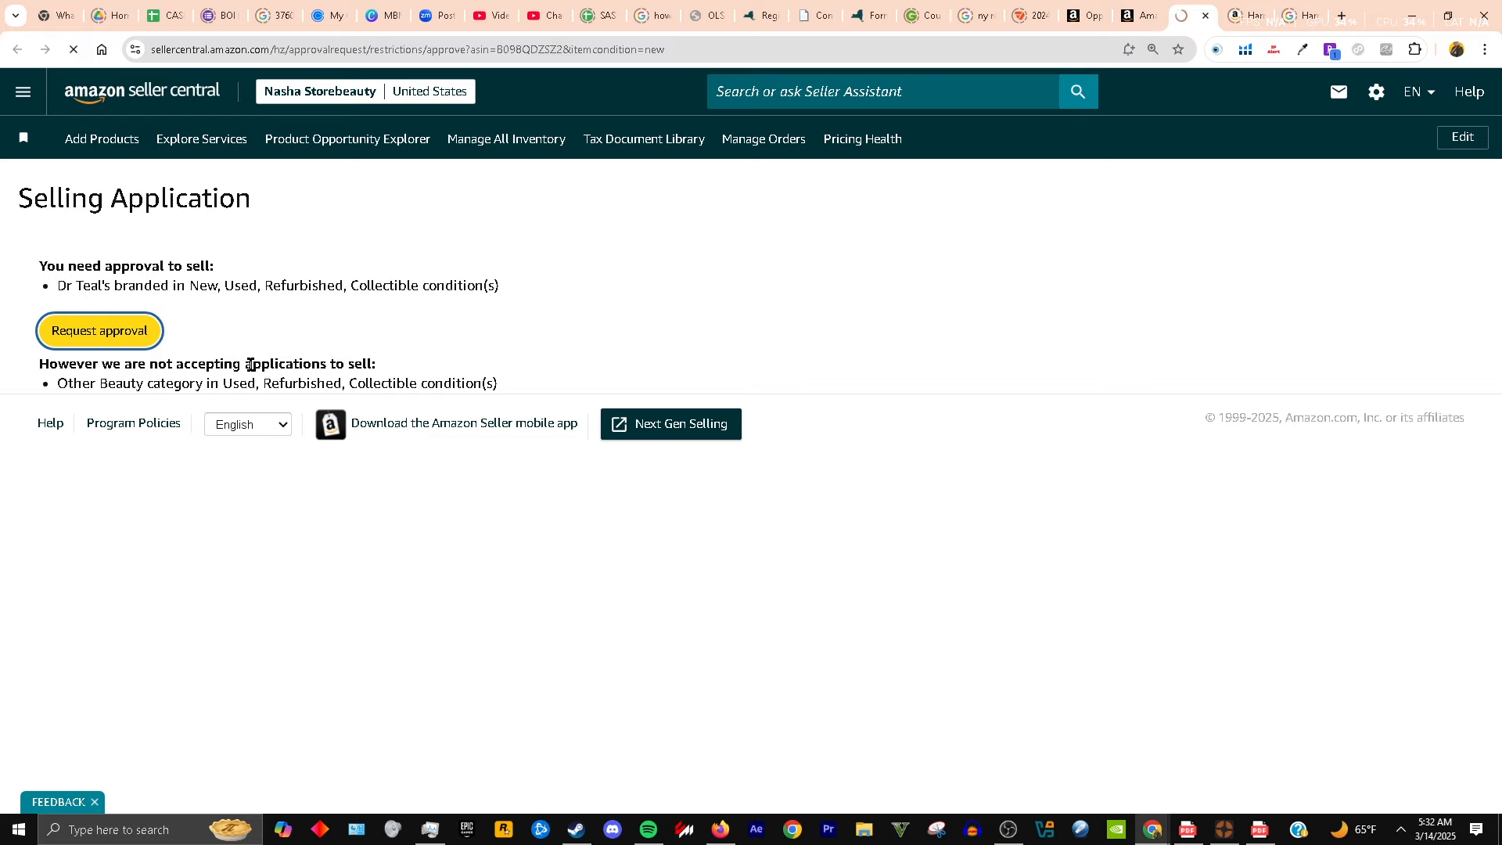
- Review the invoice requirements and contact fields in the Dr Teal's selling application
scroll(171, 402, "down", 2)
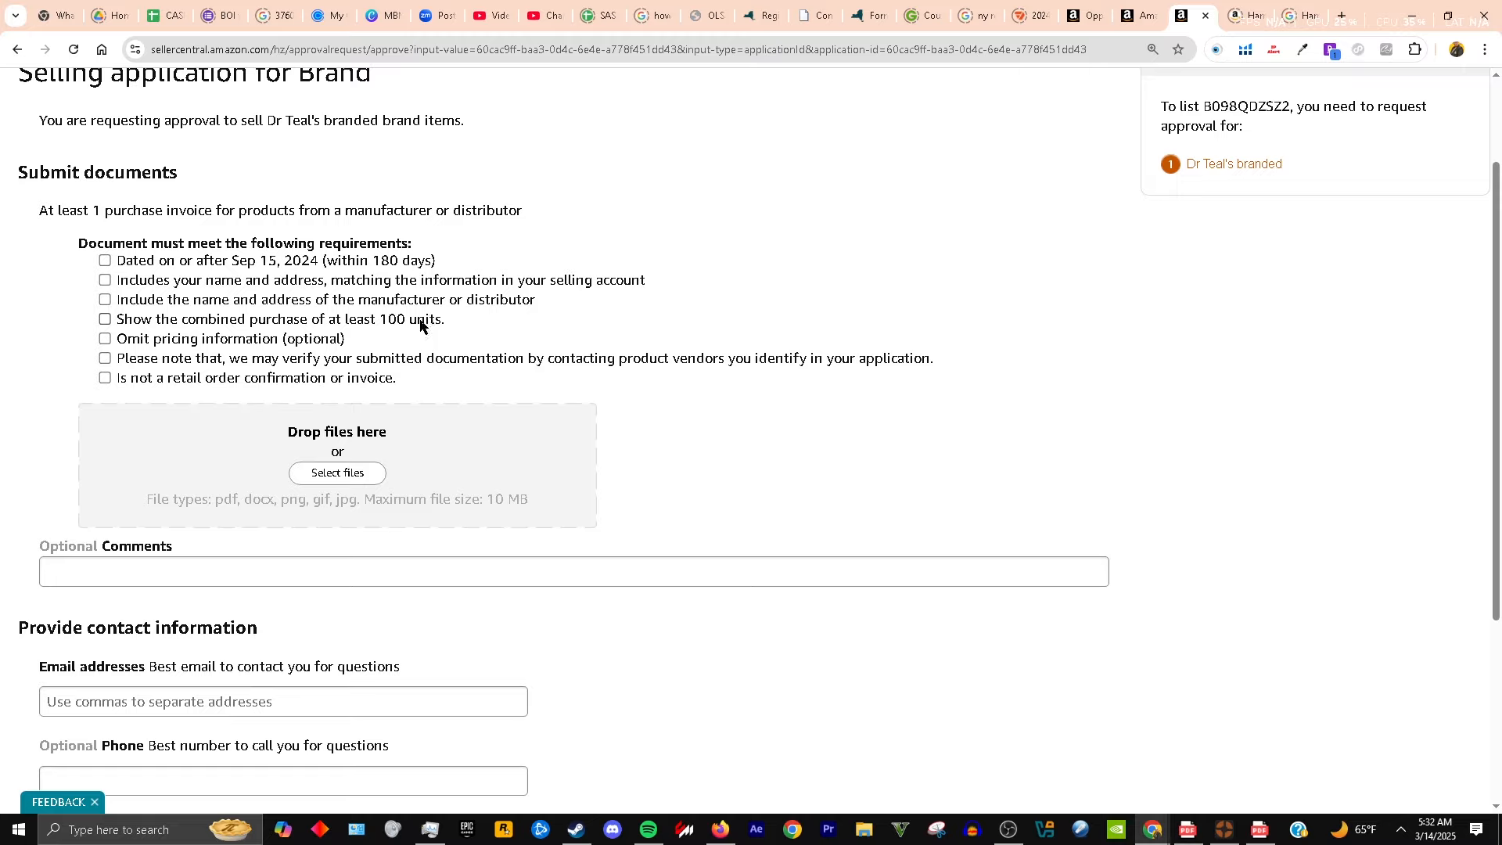
scroll(423, 321, "up", 2)
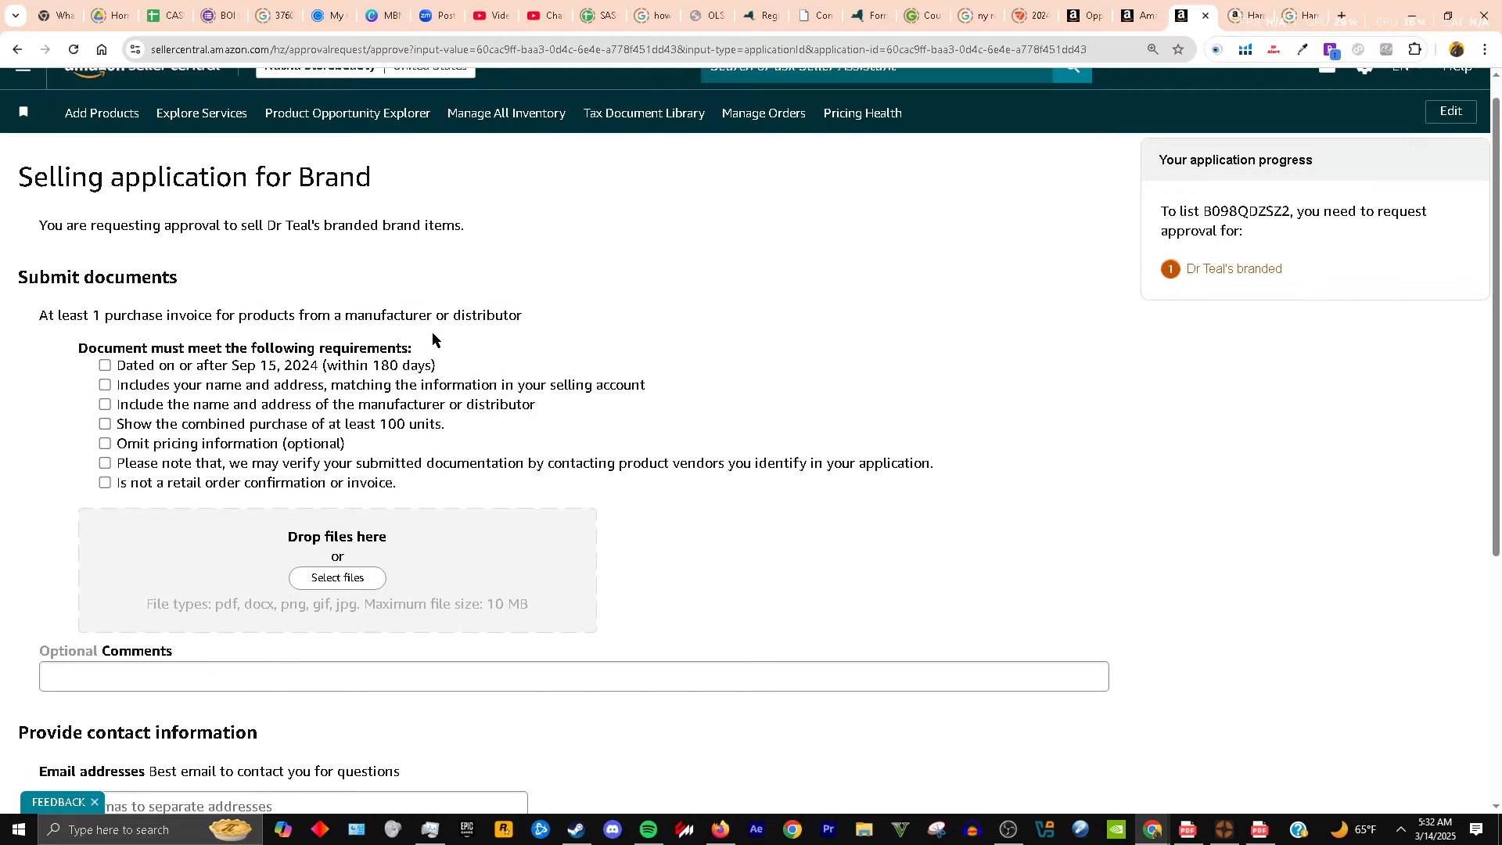
scroll(422, 360, "down", 1)
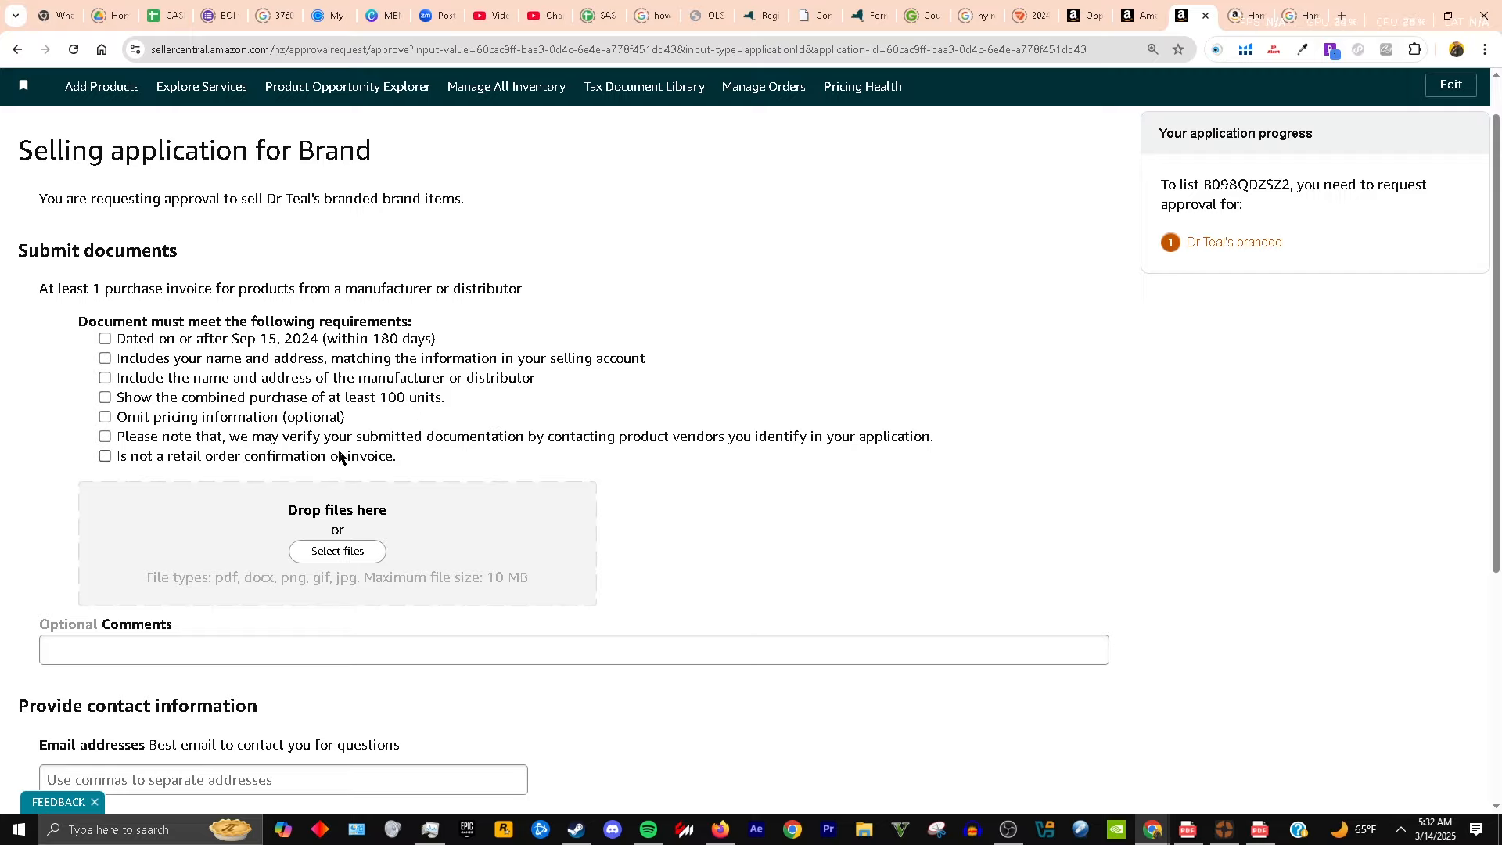
scroll(324, 512, "down", 1)
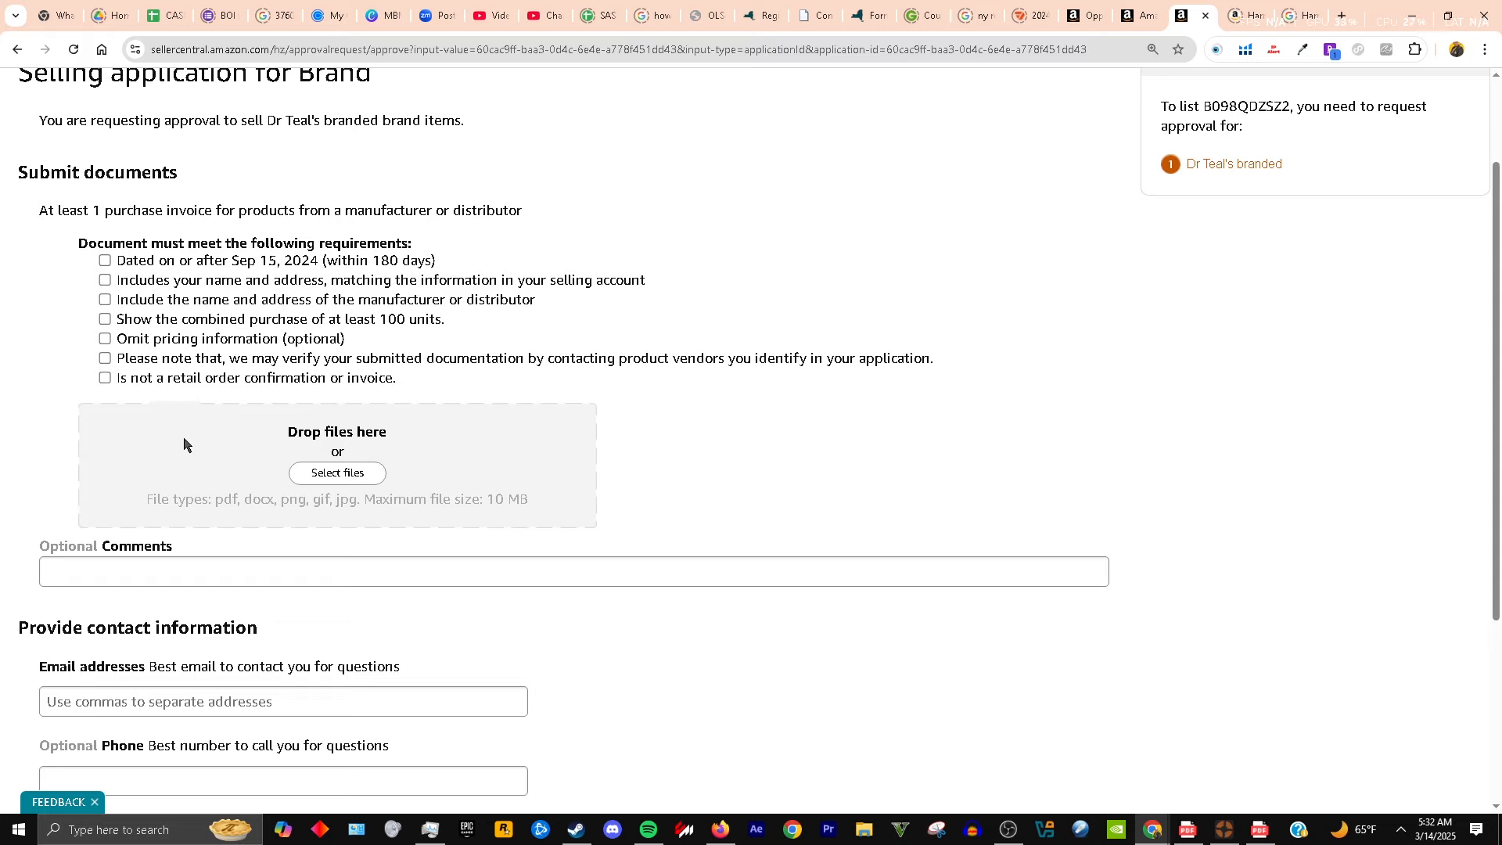
scroll(185, 462, "down", 1)
scroll(195, 453, "up", 2)
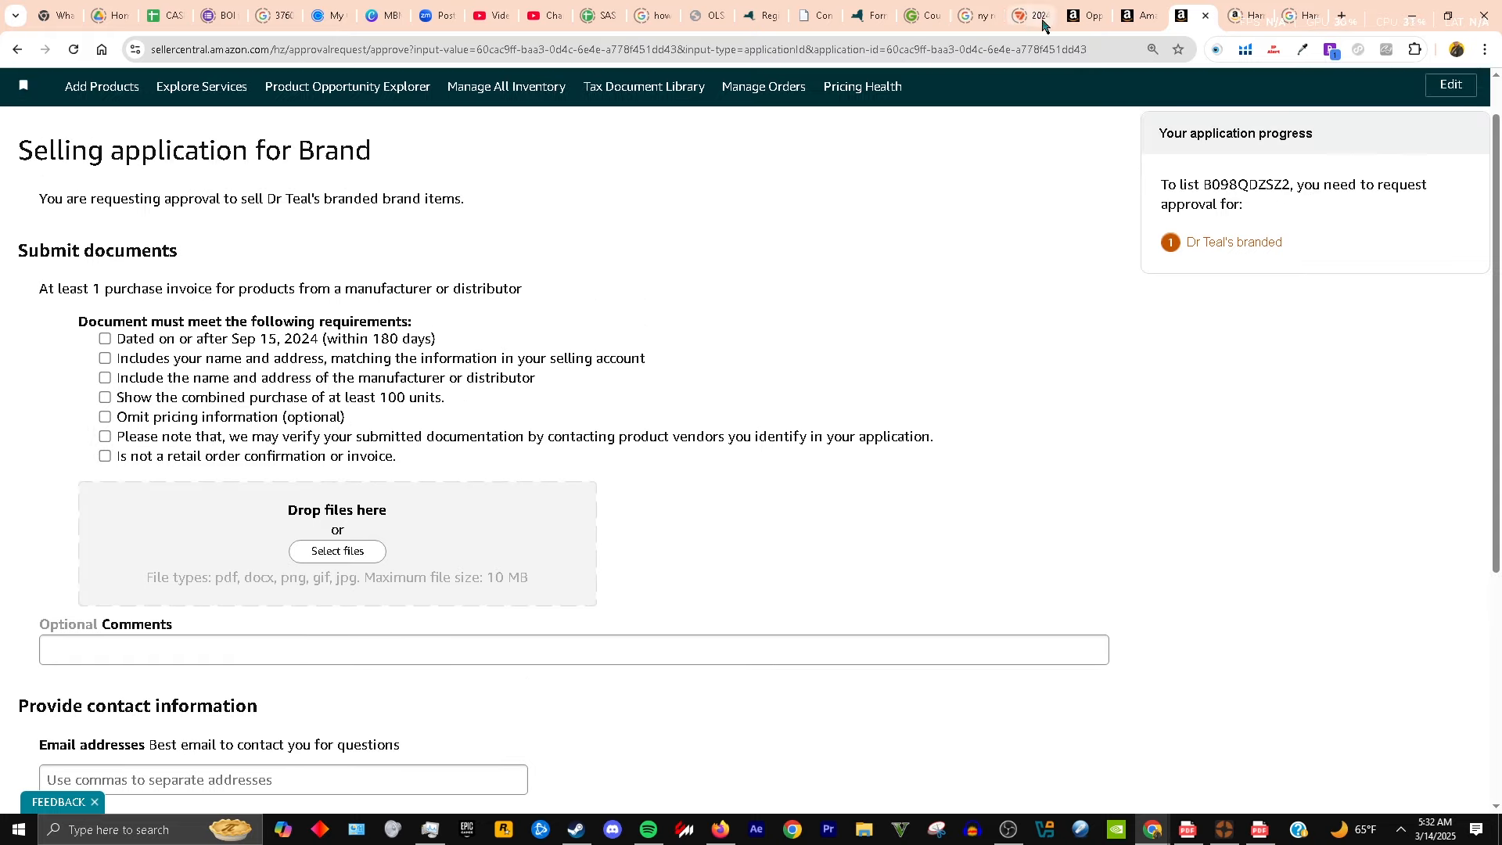
- Return to the Product Opportunity Explorer results and close the SellerAmp pane
left_click(1130, 22)
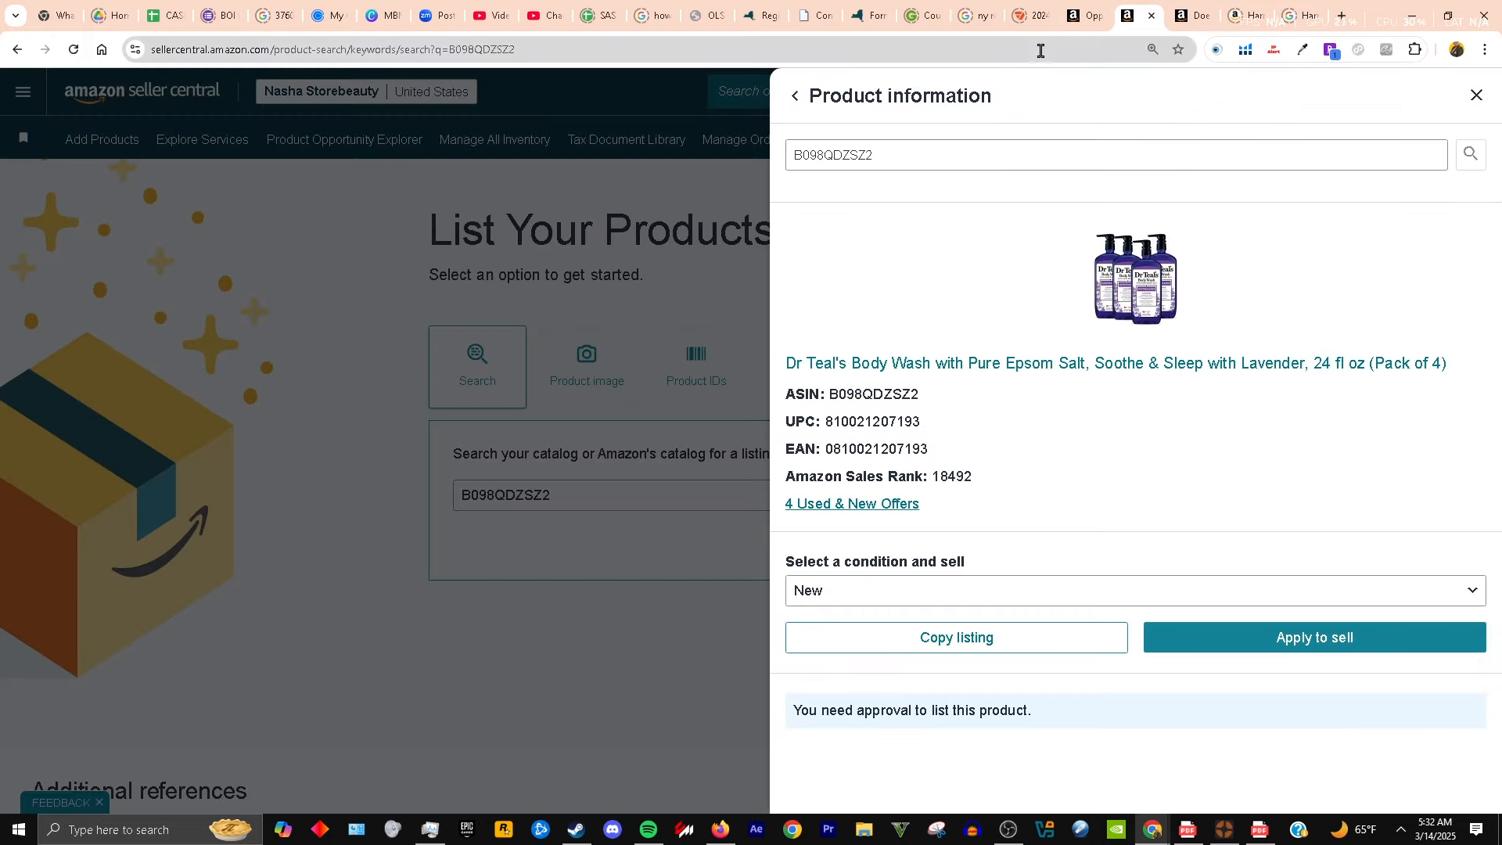
left_click(1086, 16)
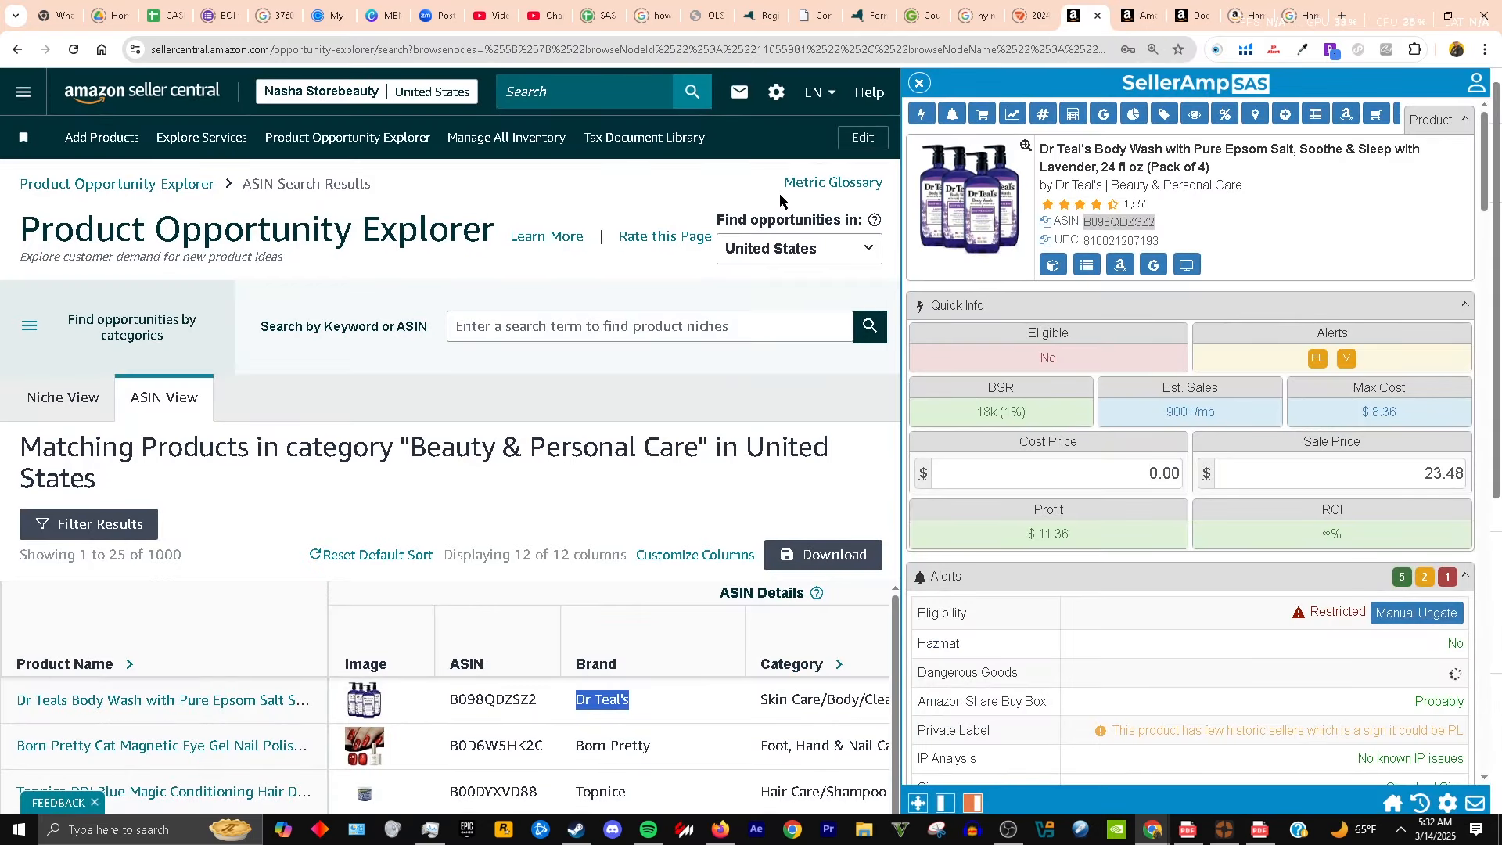
left_click(917, 81)
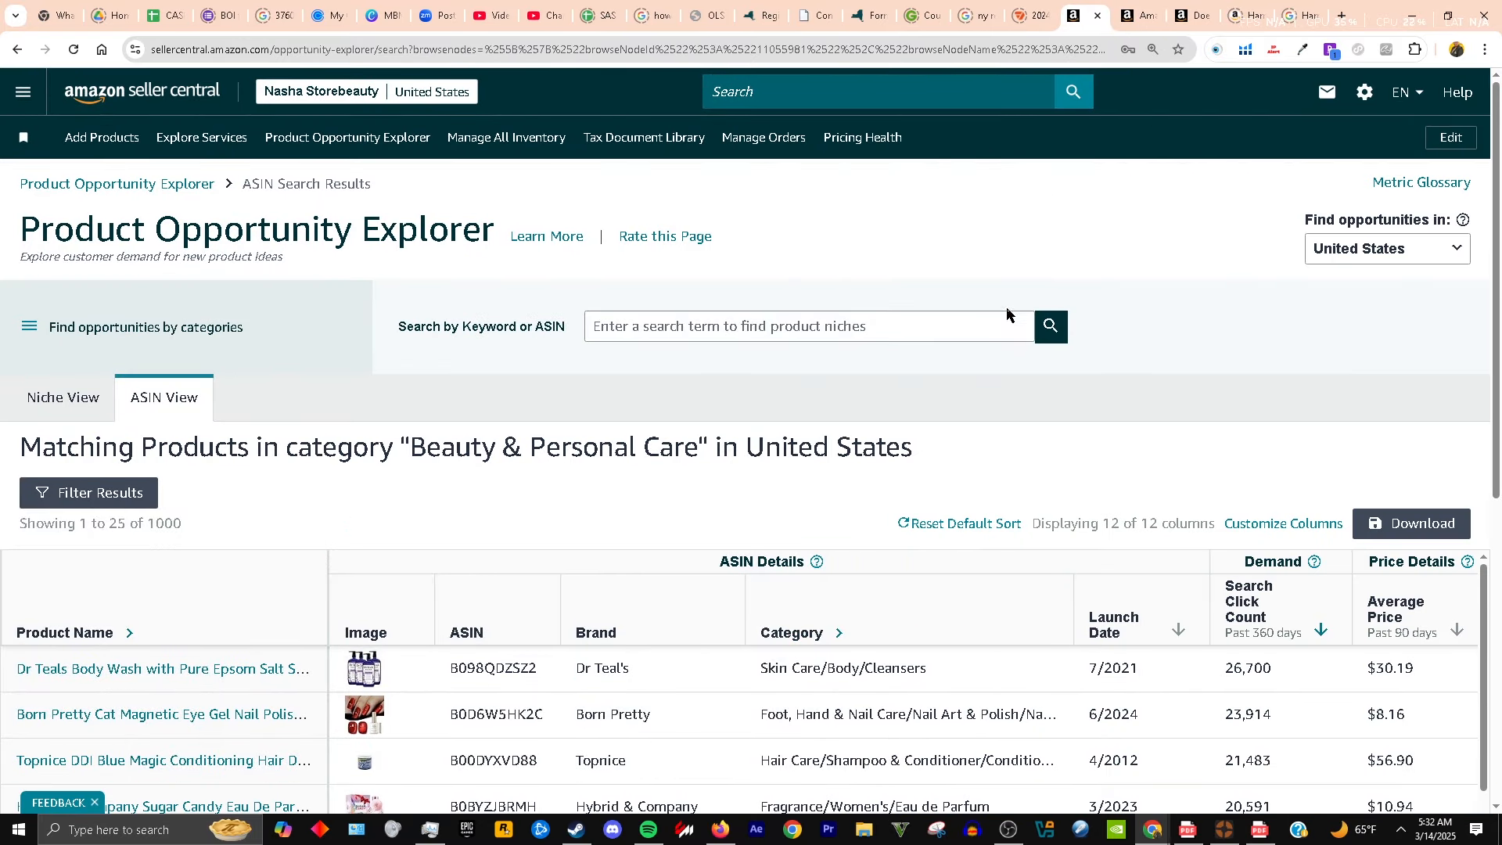
- Download the matching Beauty & Personal Care products as the CSV file AsinExplorerSearchResults_3_14_2025 in the Downloads folder
scroll(1007, 313, "down", 4)
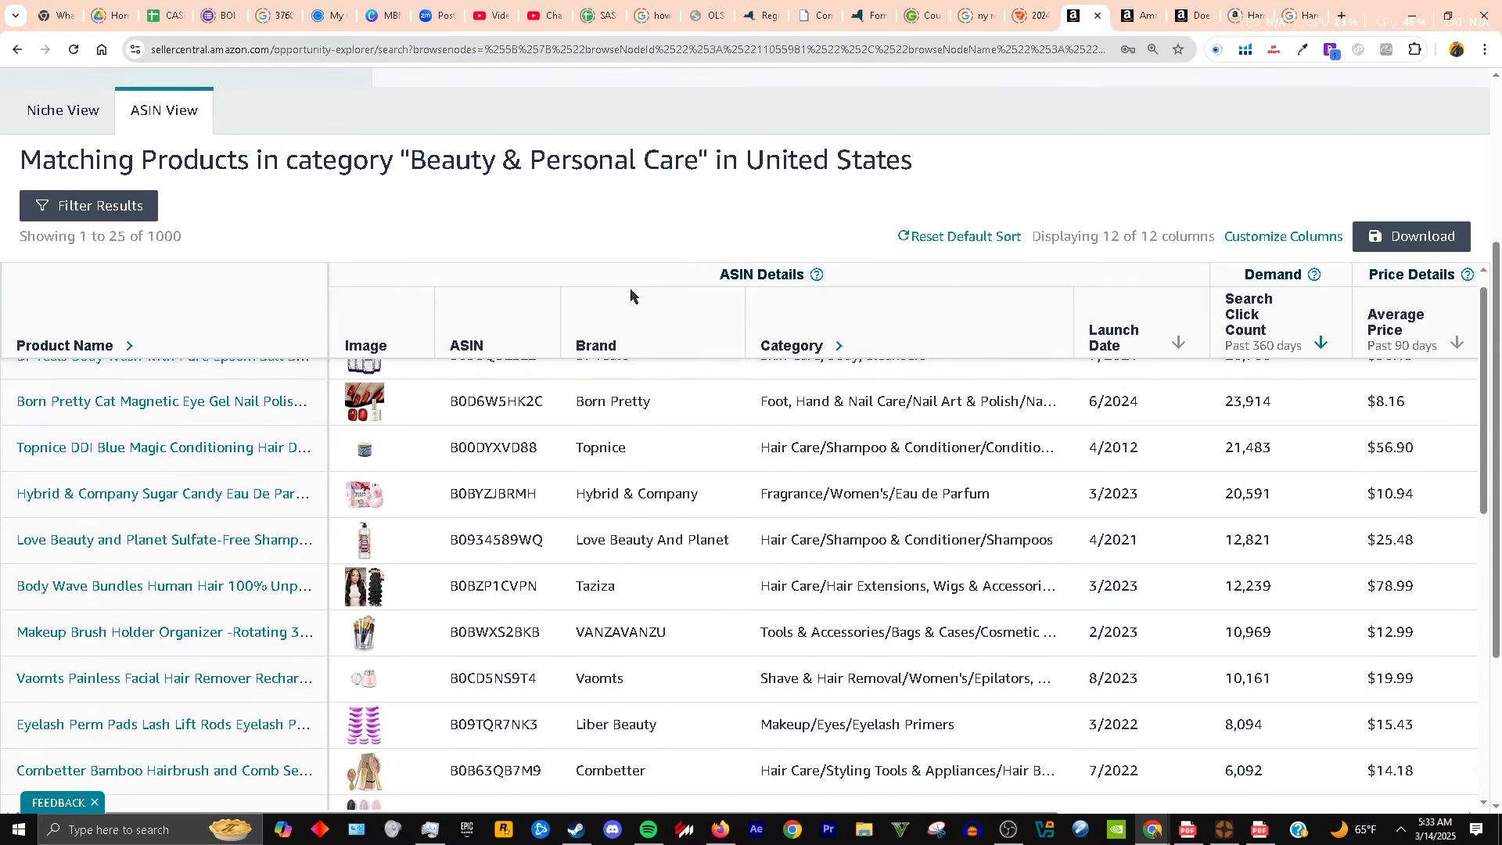
scroll(539, 375, "up", 1)
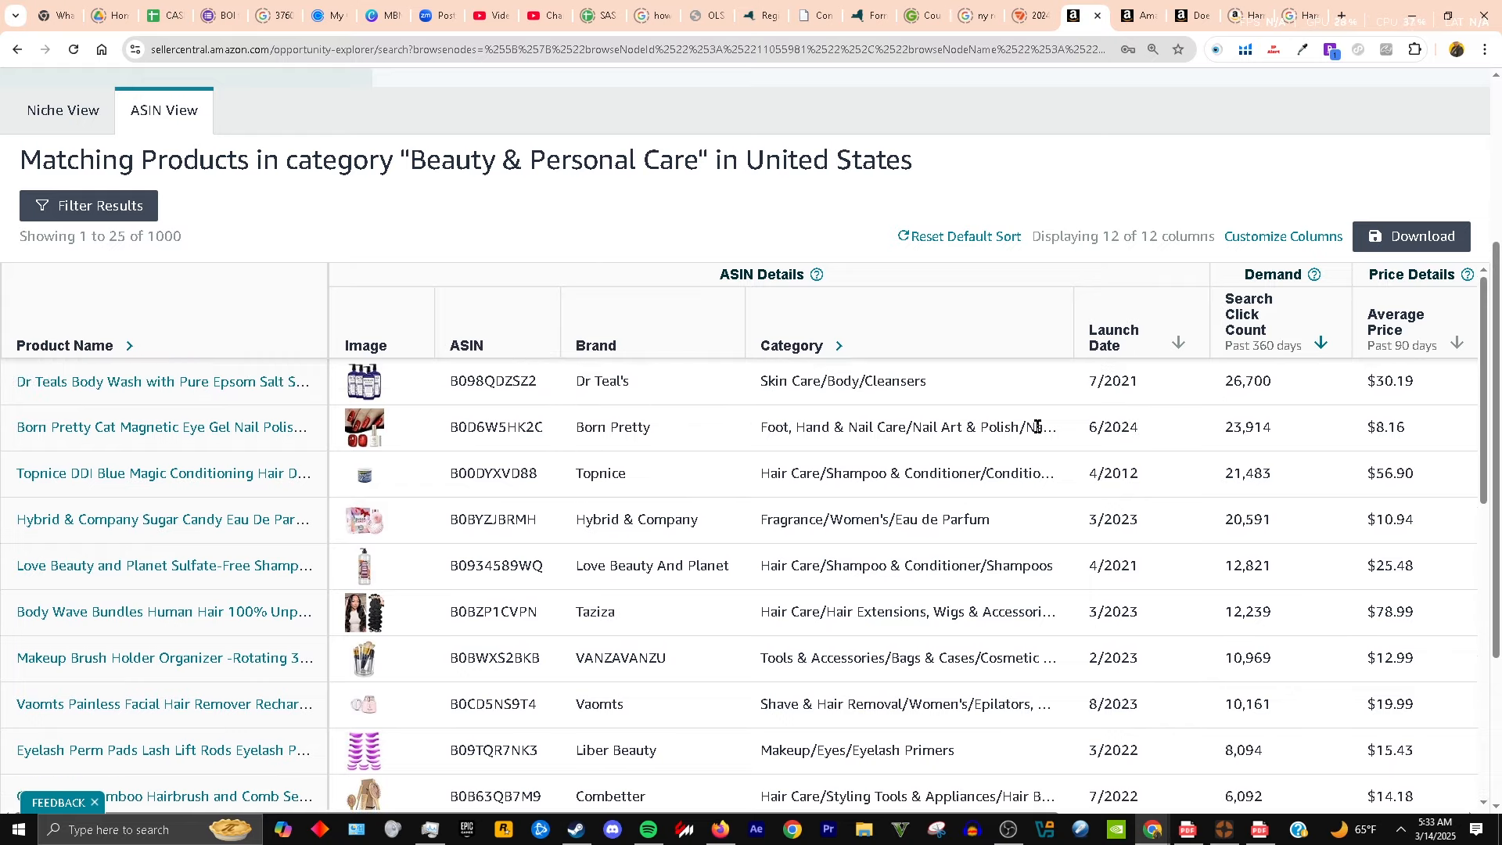
left_click(1395, 236)
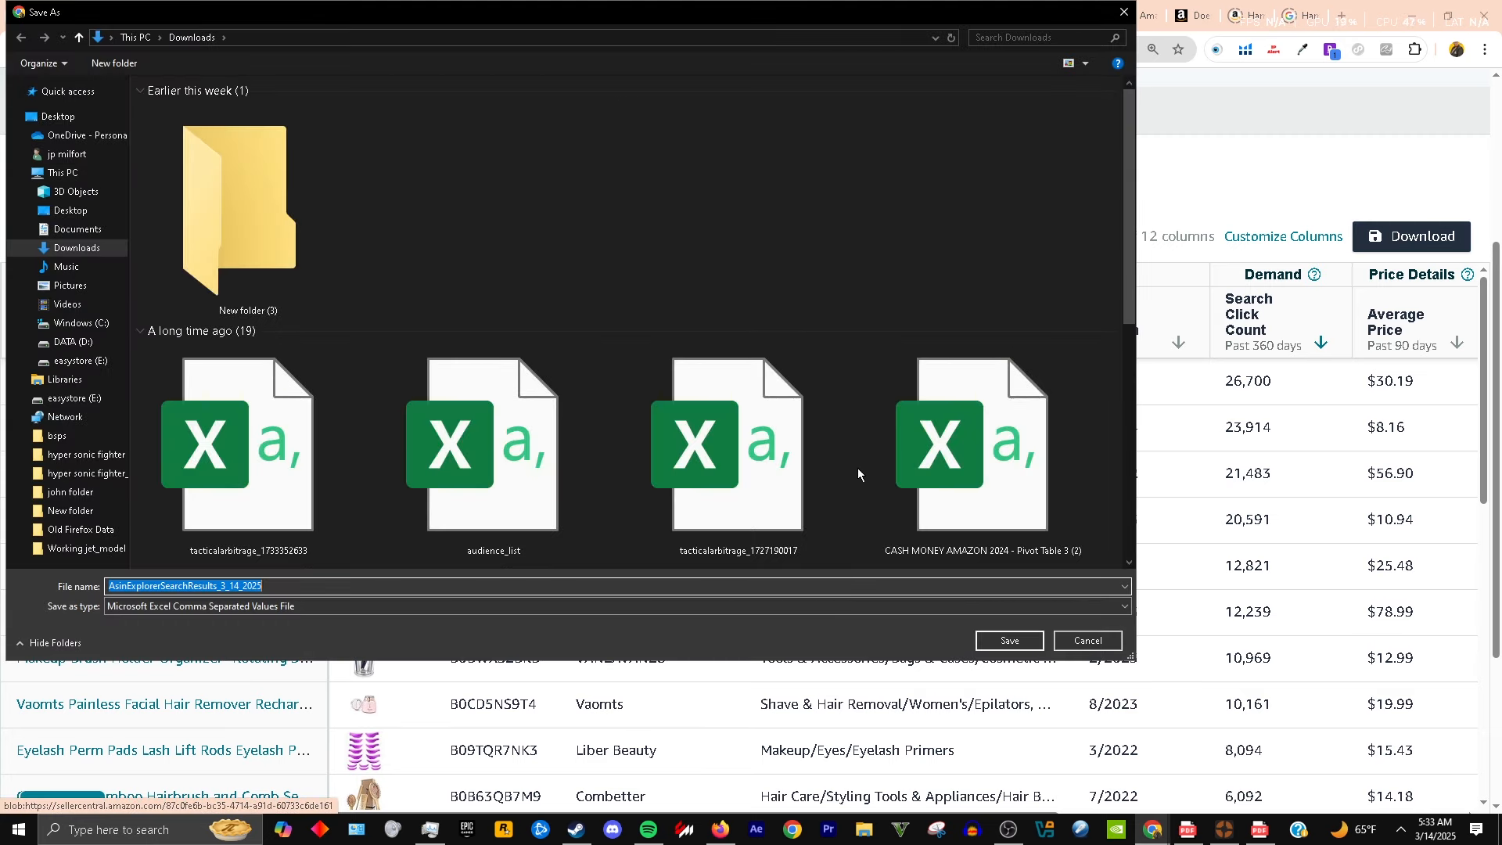
left_click(1008, 643)
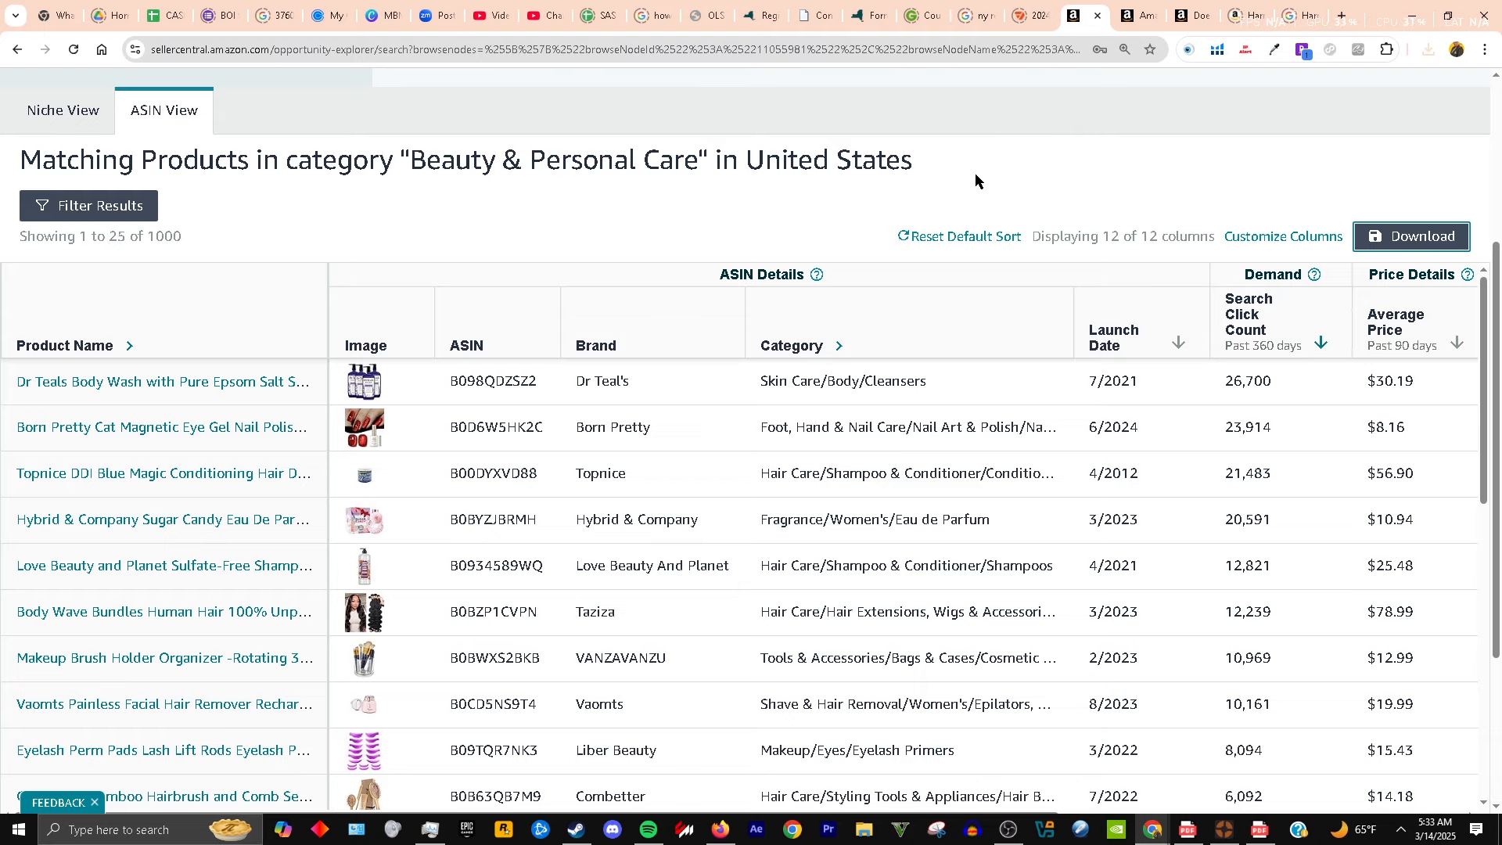
- Browse the rest of the product list and copy the ASIN B078BBVGHC of the Forever Liss Desmaia Cabelo 350g mask
scroll(829, 336, "down", 2)
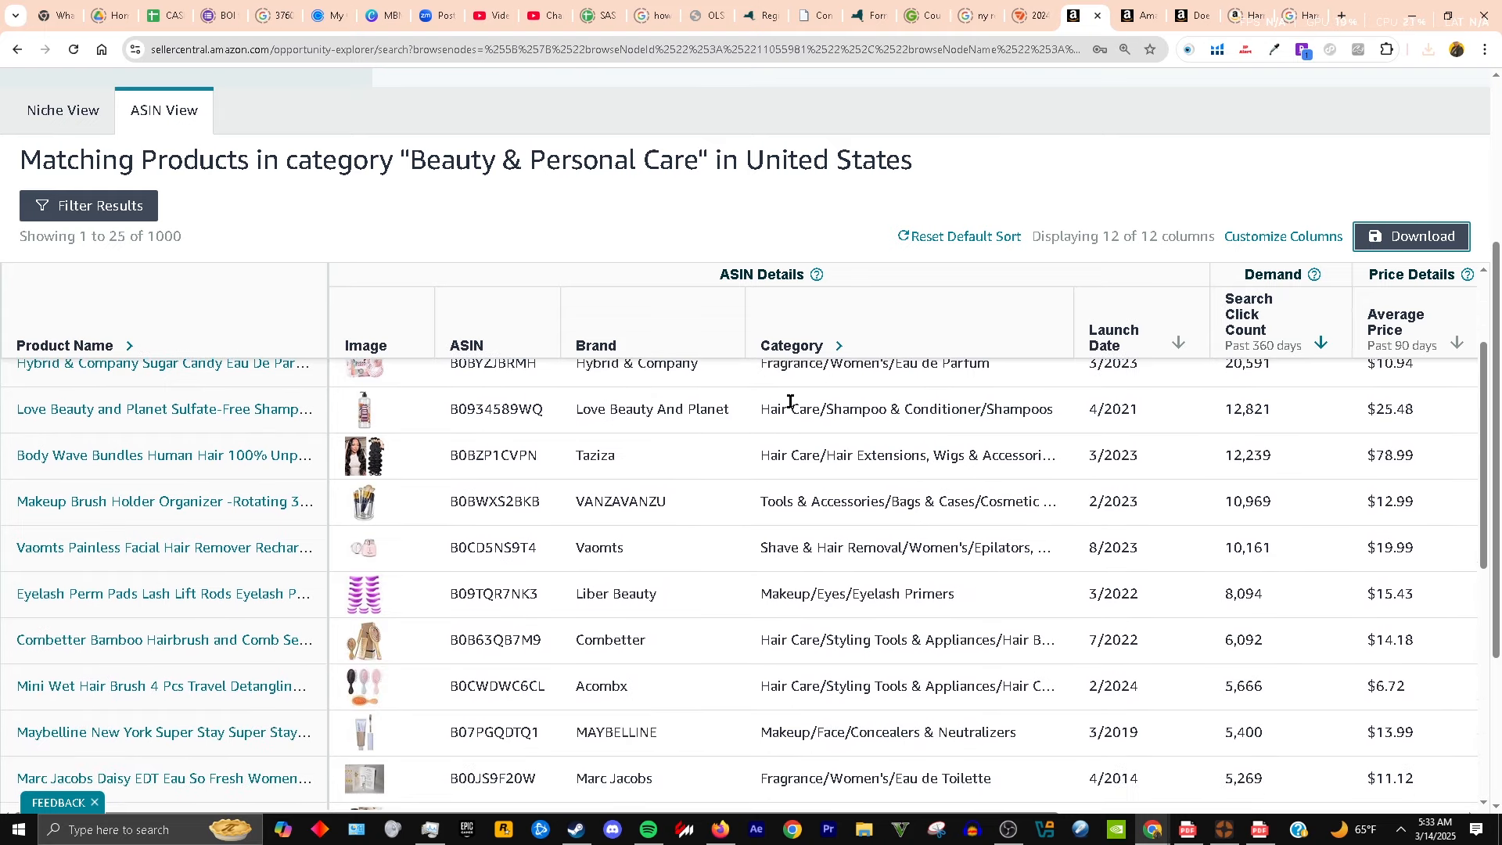
scroll(790, 417, "down", 1)
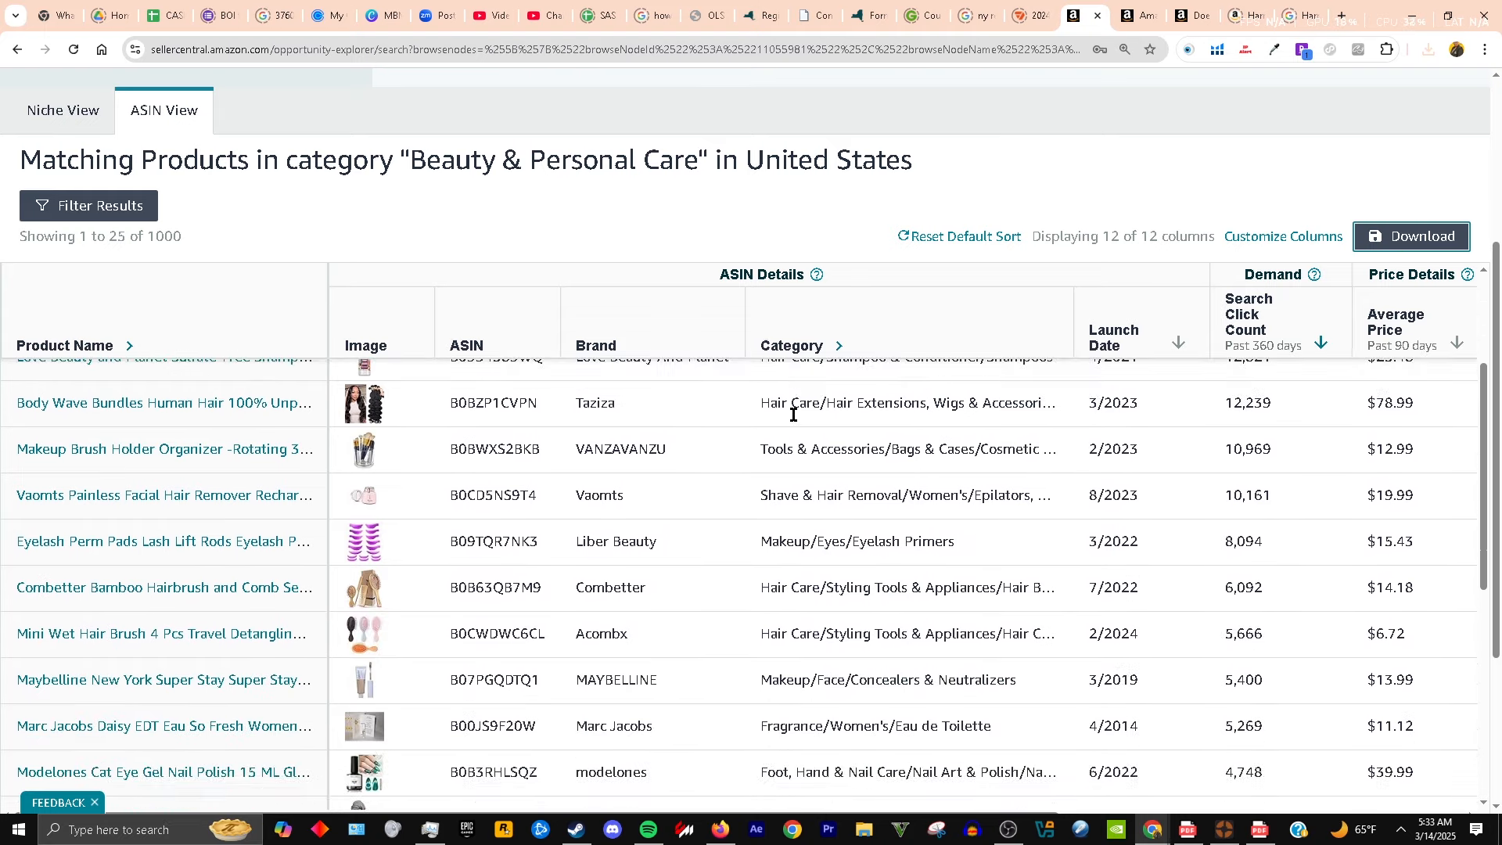
scroll(777, 420, "down", 1)
scroll(768, 435, "down", 5)
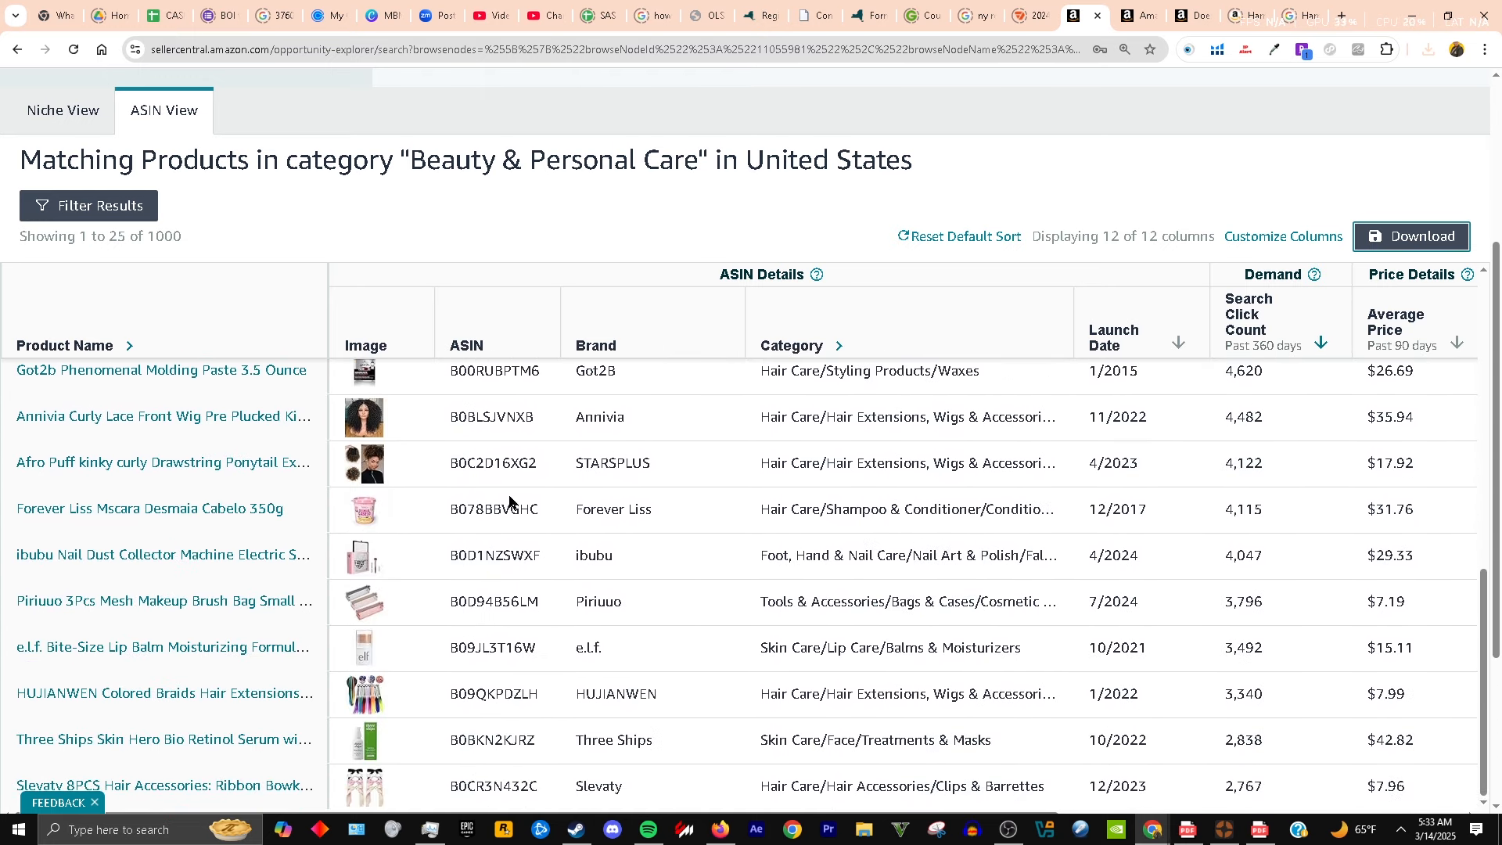
scroll(510, 501, "down", 1)
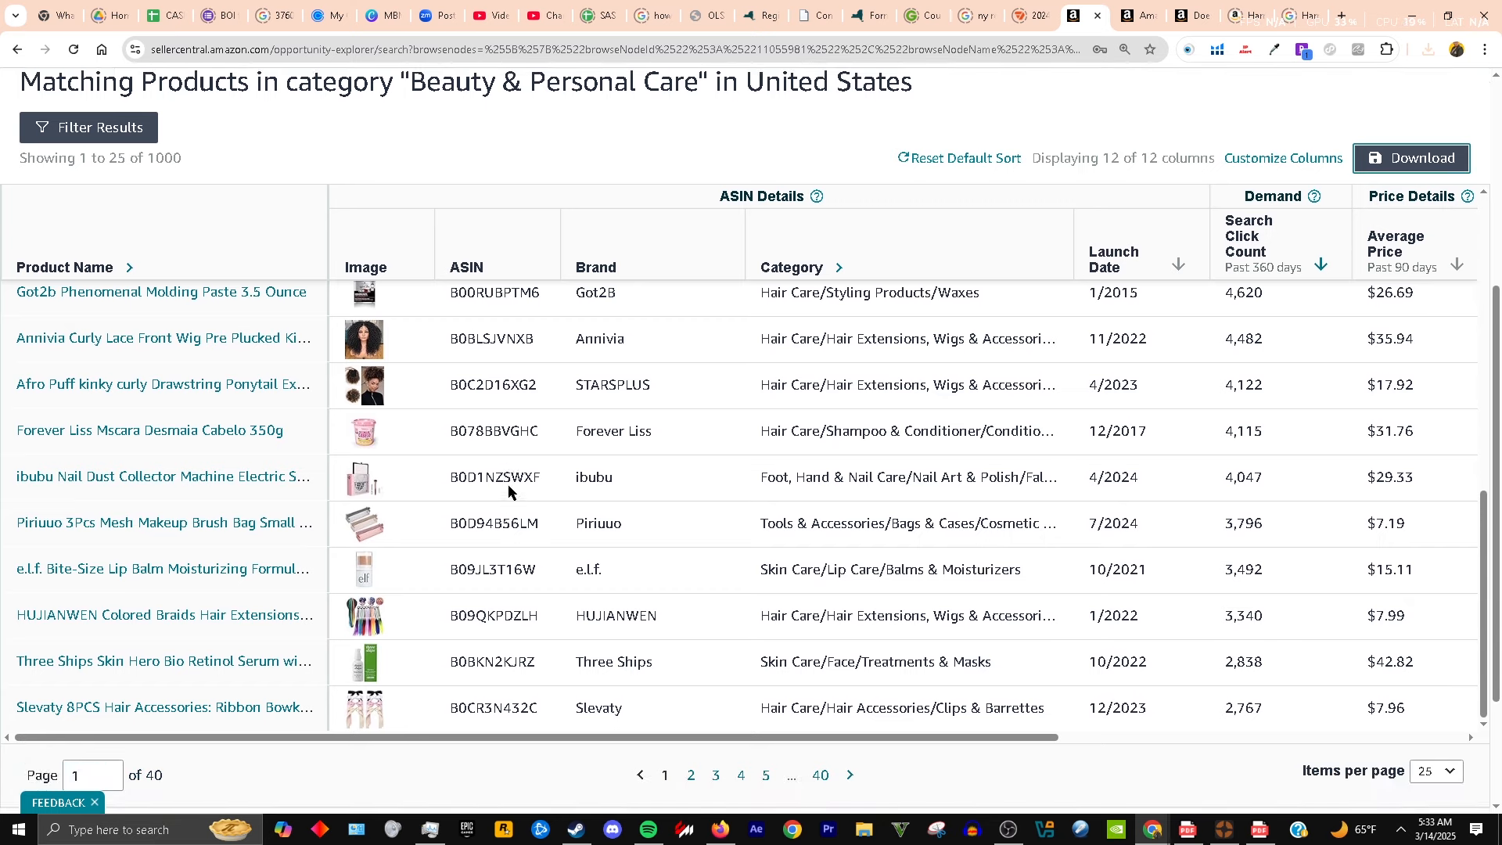
double_click(499, 429)
right_click(499, 429)
left_click(587, 445)
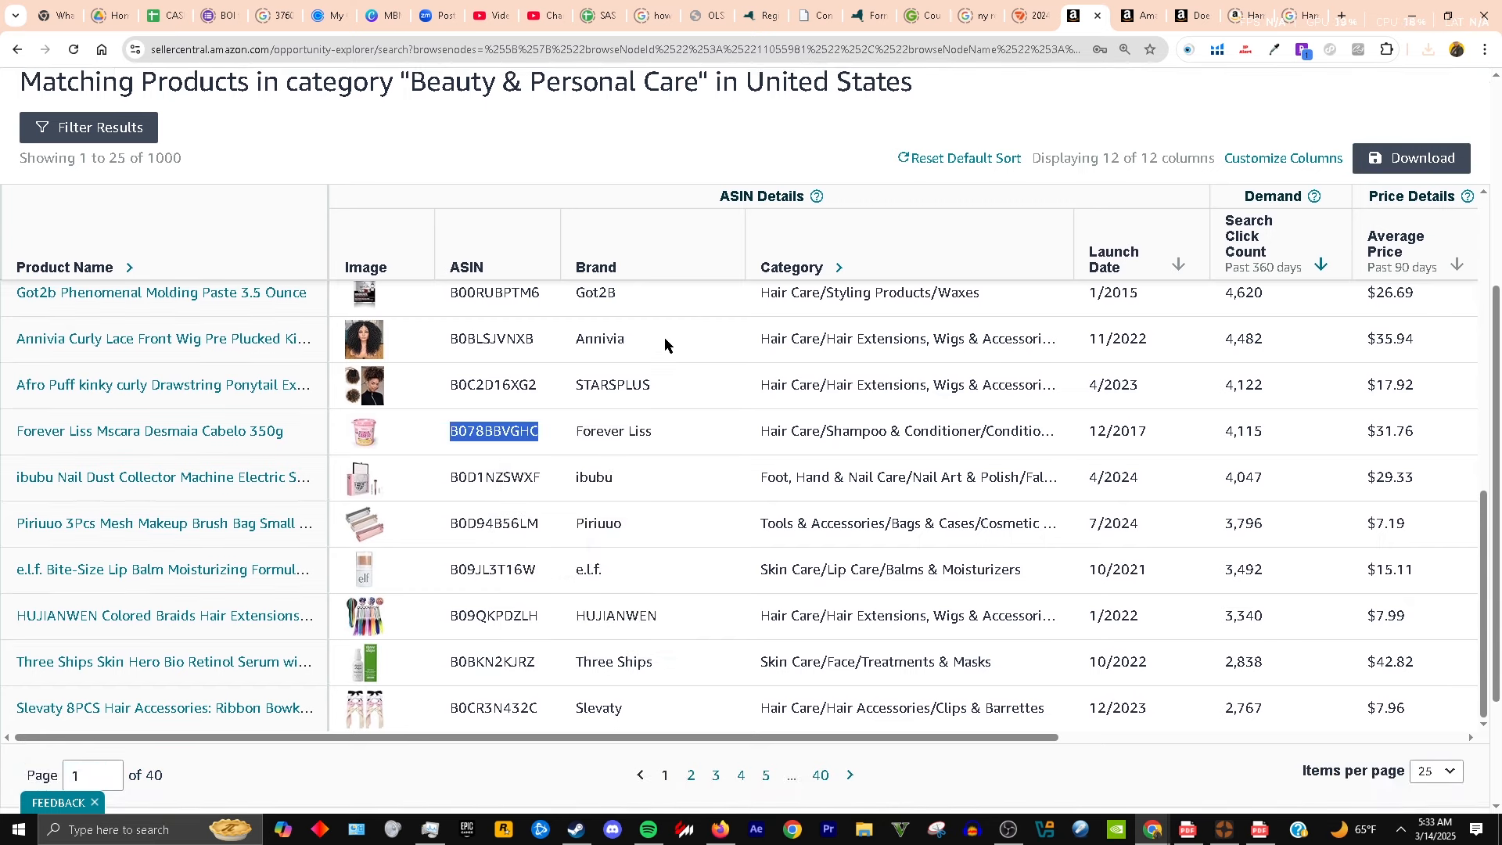
- Return to the Add Products catalog search, replace the previous ASIN with B078BBVGHC and run the search
left_click(1138, 15)
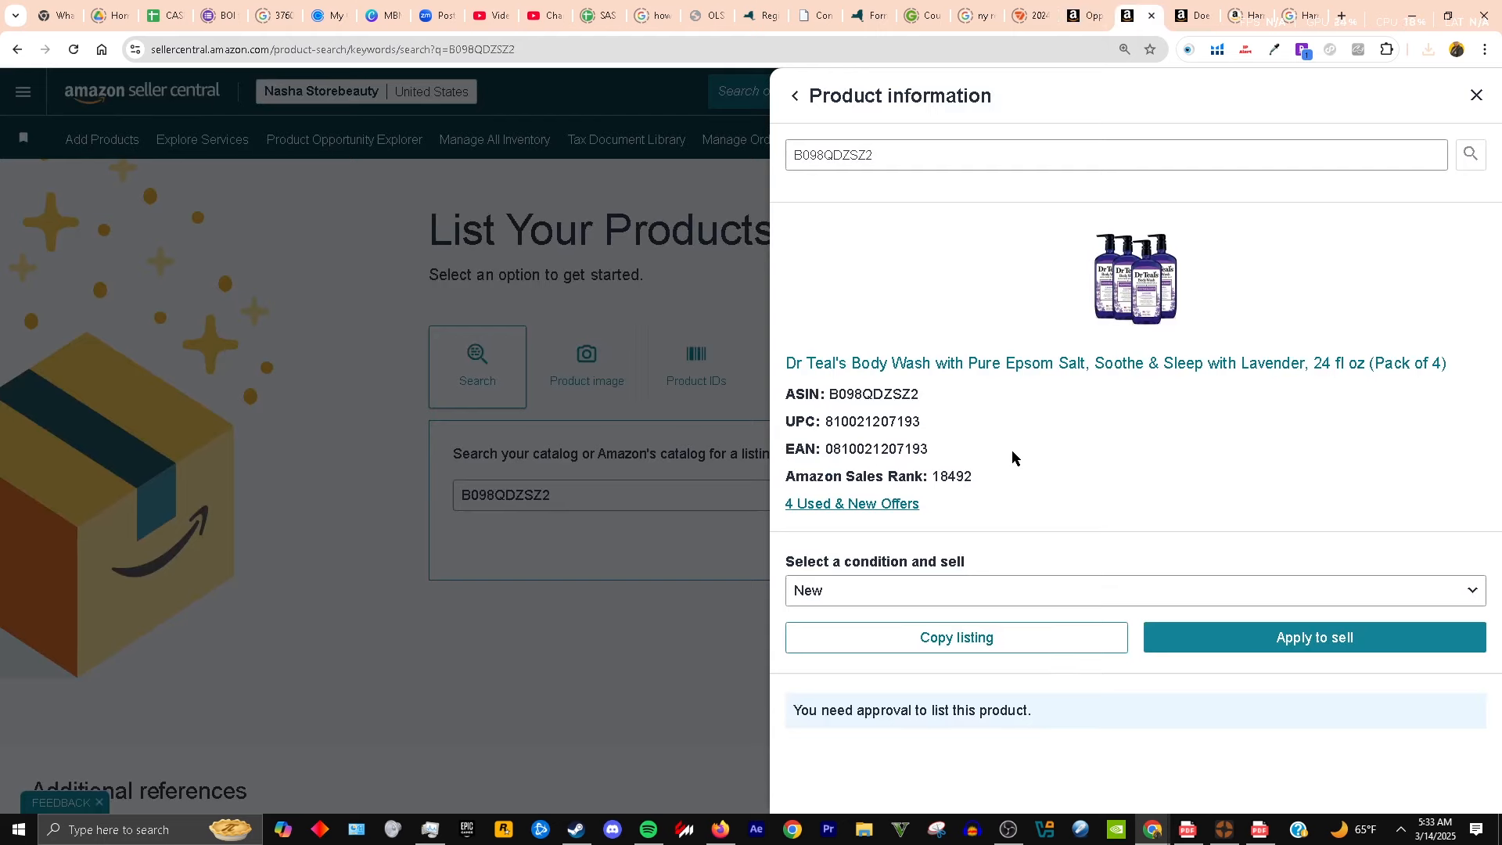
double_click(907, 151)
left_click(905, 152)
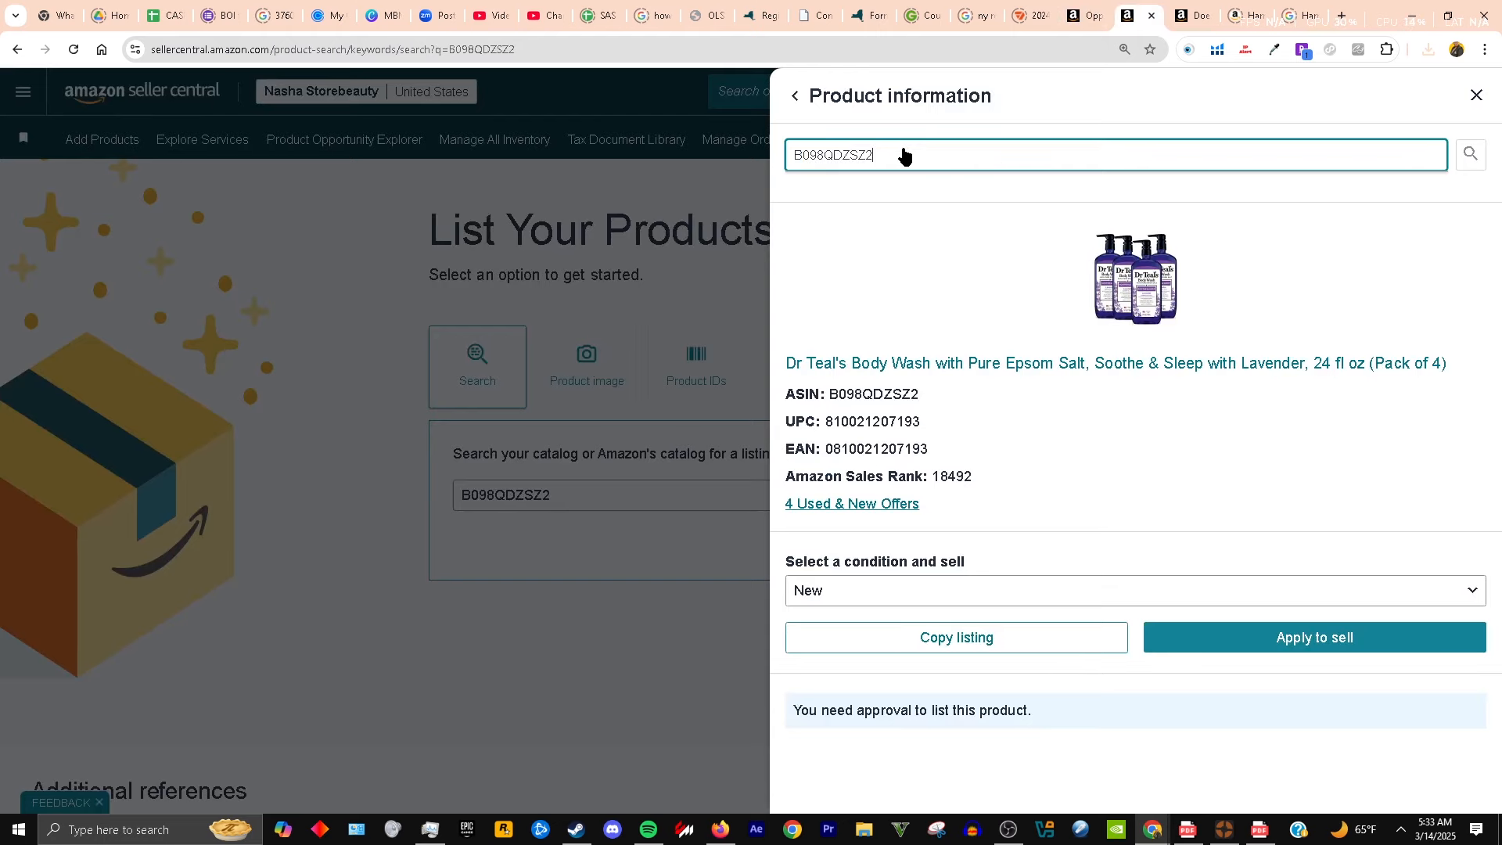
double_click(905, 154)
right_click(905, 157)
left_click(975, 310)
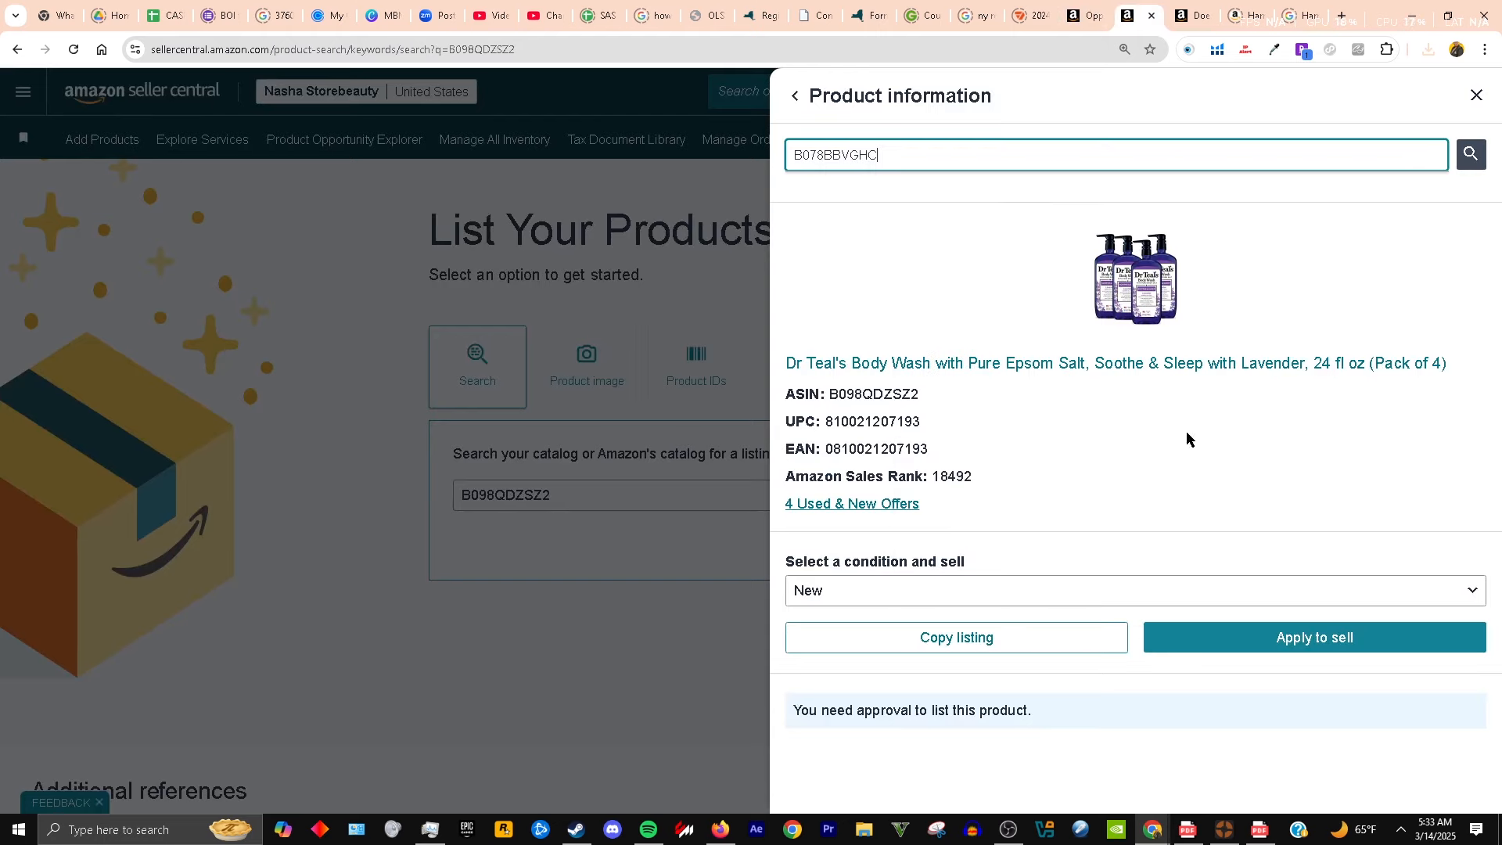
left_click(1471, 154)
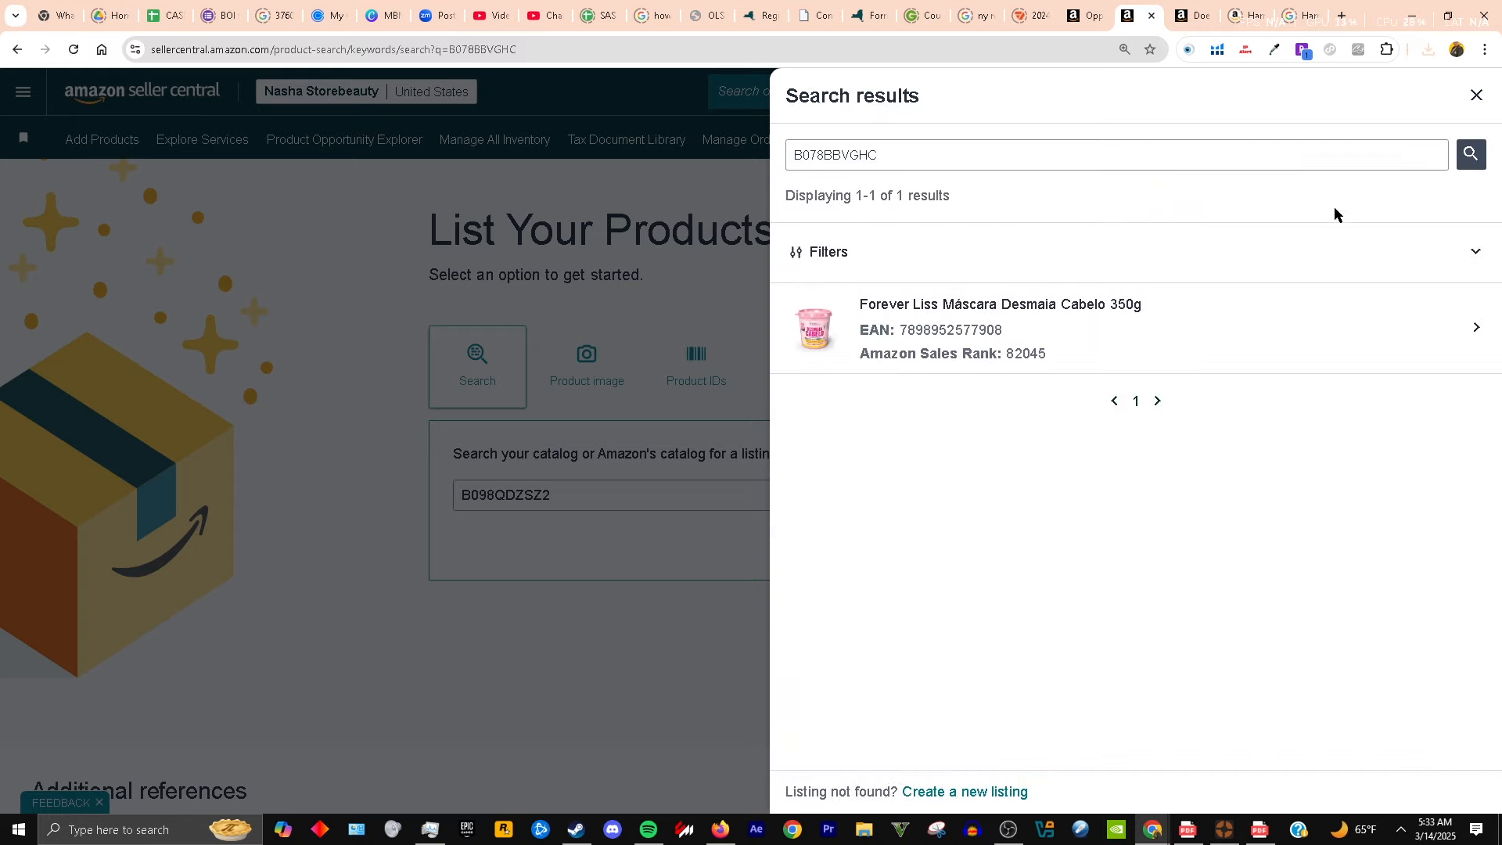
- Open the Forever Liss Máscara Desmaia Cabelo 350g listing and set its condition to New to check the selling requirements
left_click(1210, 332)
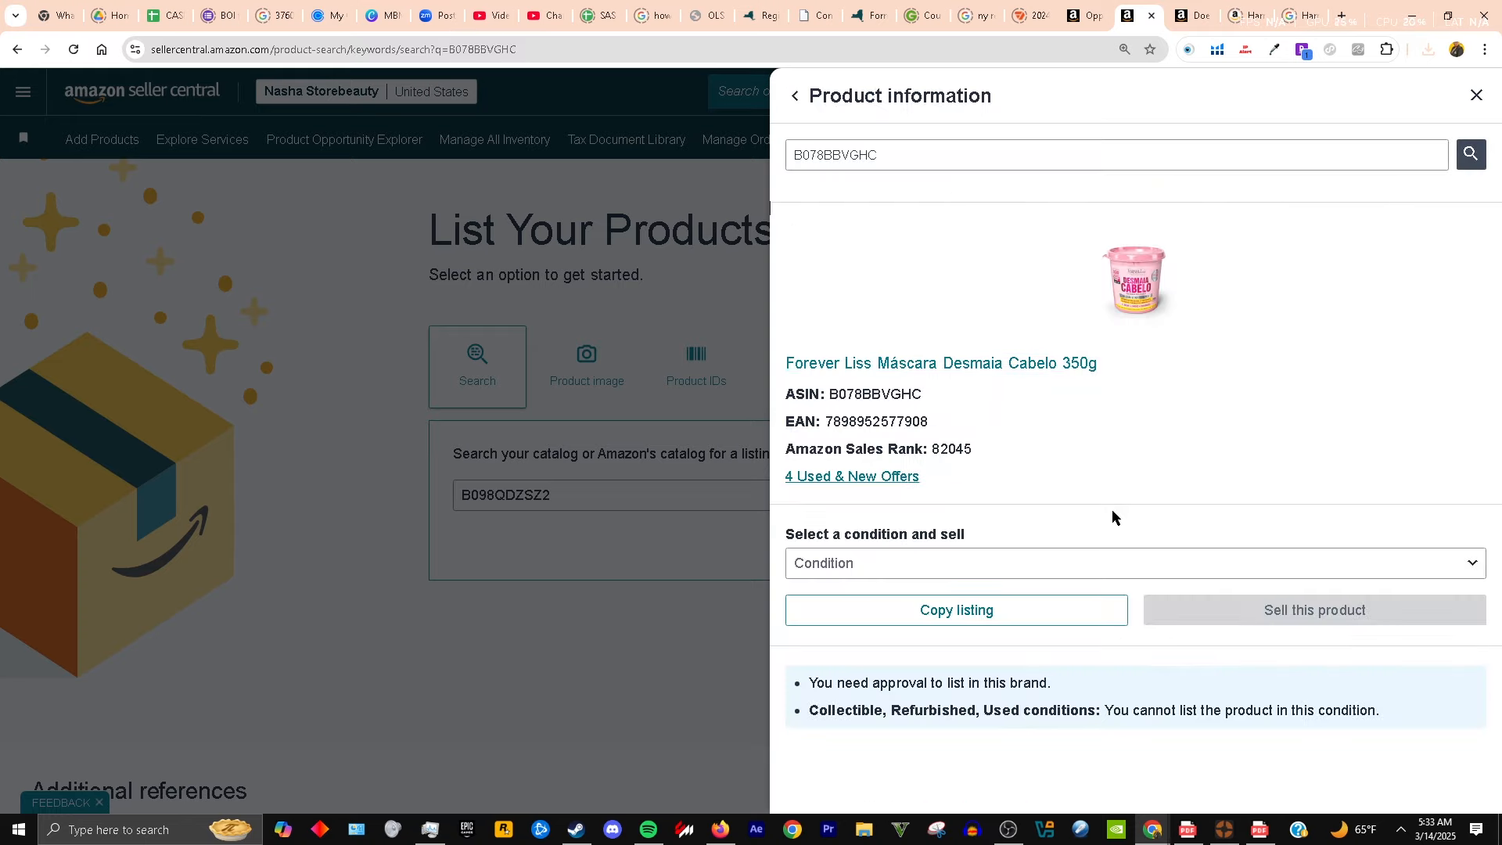
left_click(1160, 569)
left_click(1157, 599)
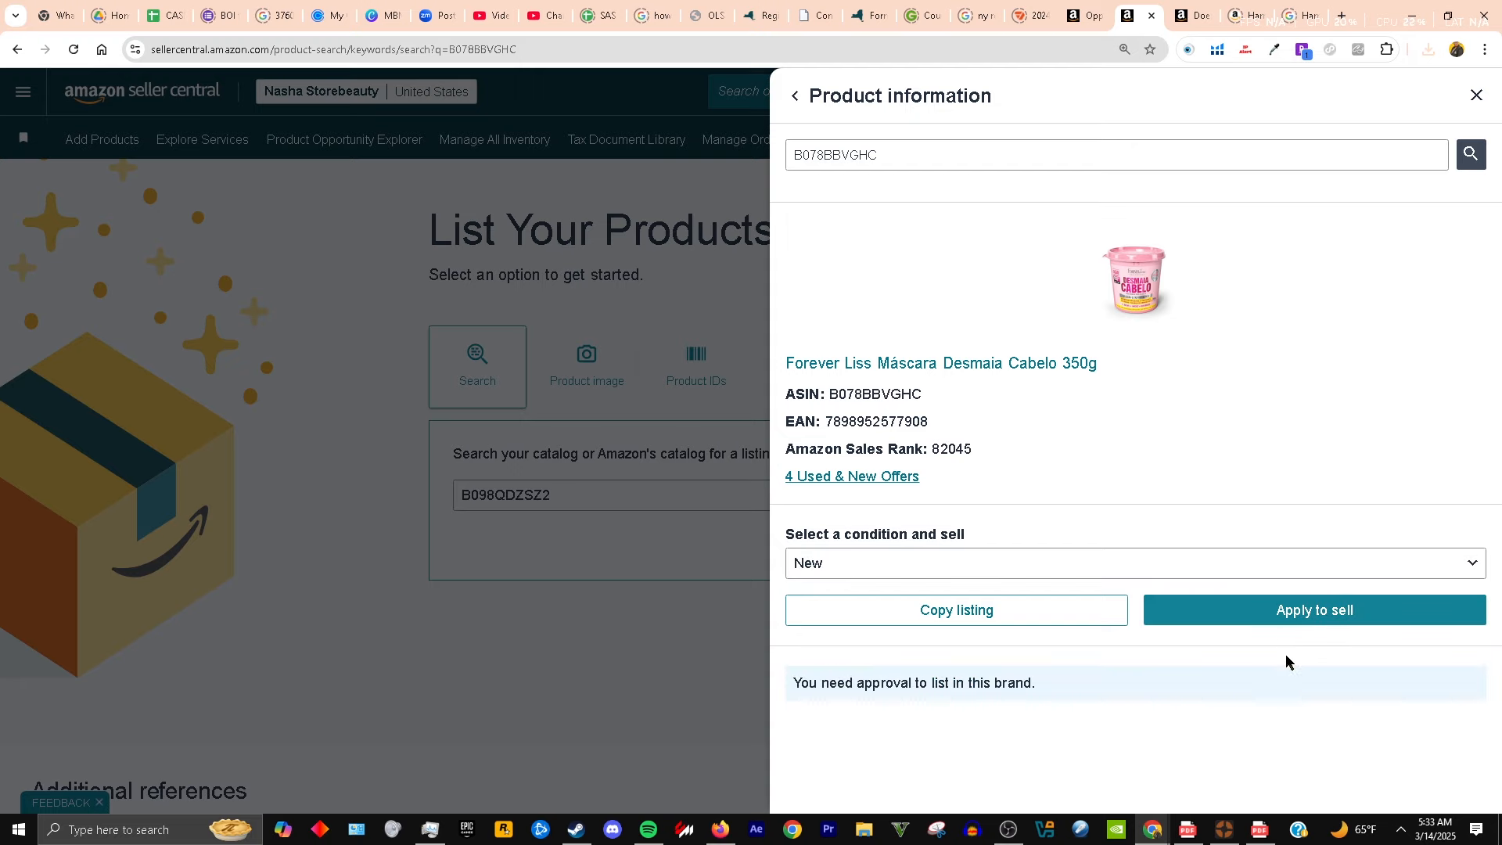
- Return to the Product Opportunity Explorer results and look up the ASIN B078BBVGHC with SAS Search
left_click(1084, 15)
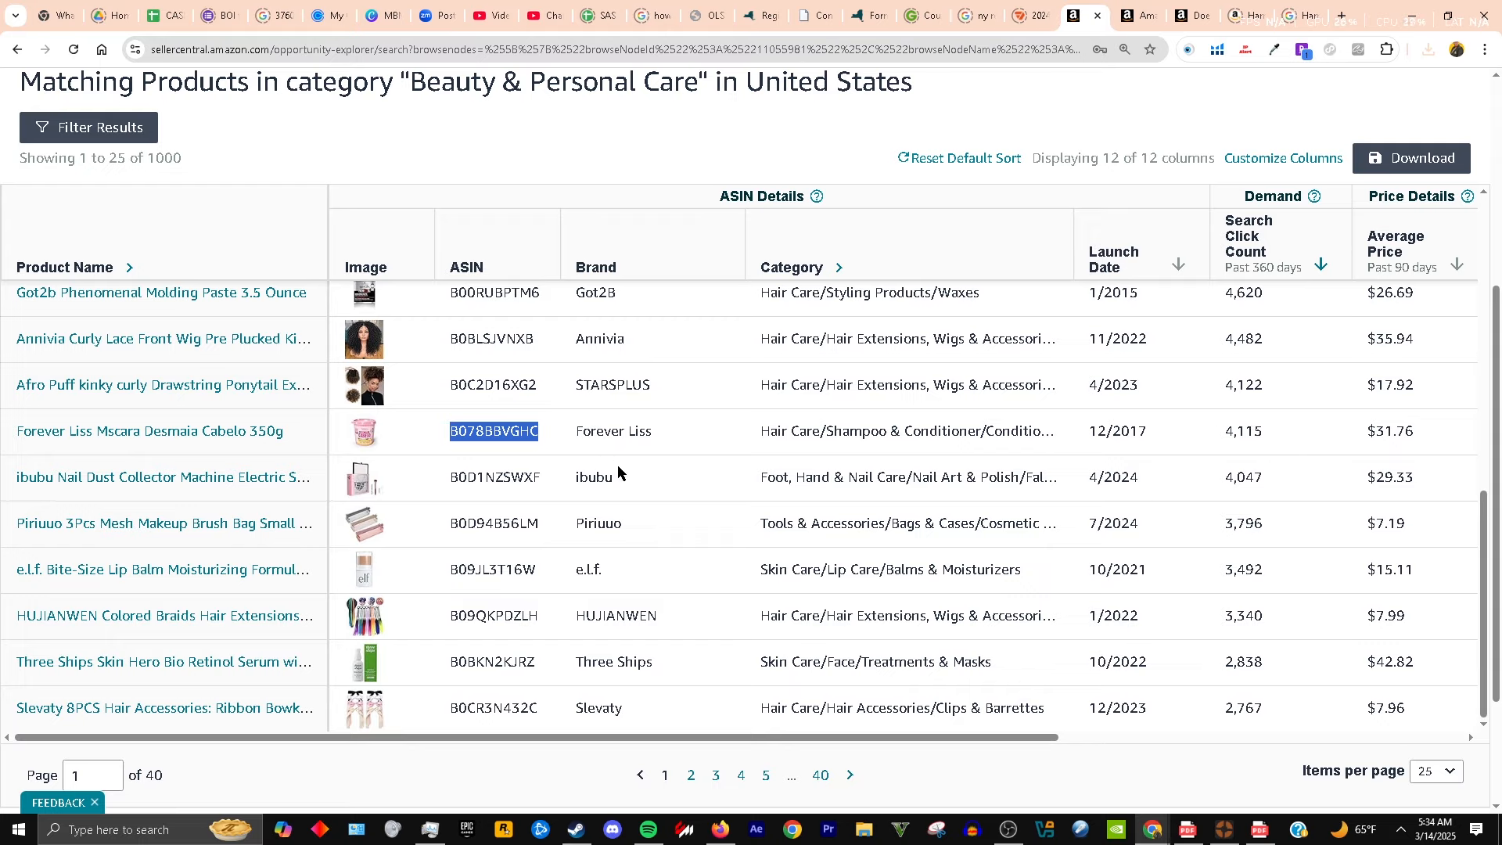
right_click(501, 436)
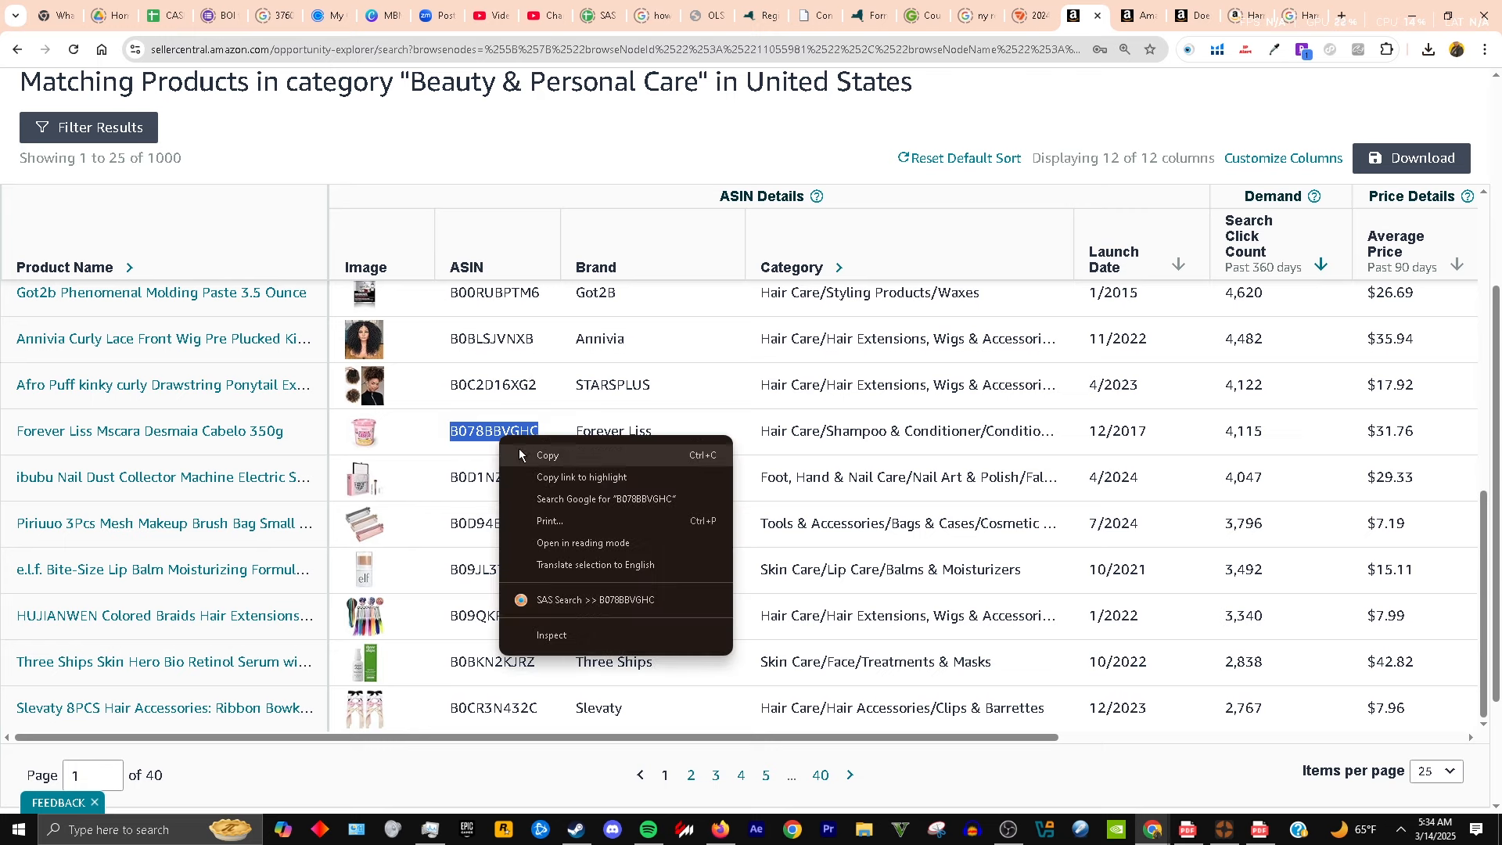
left_click(625, 600)
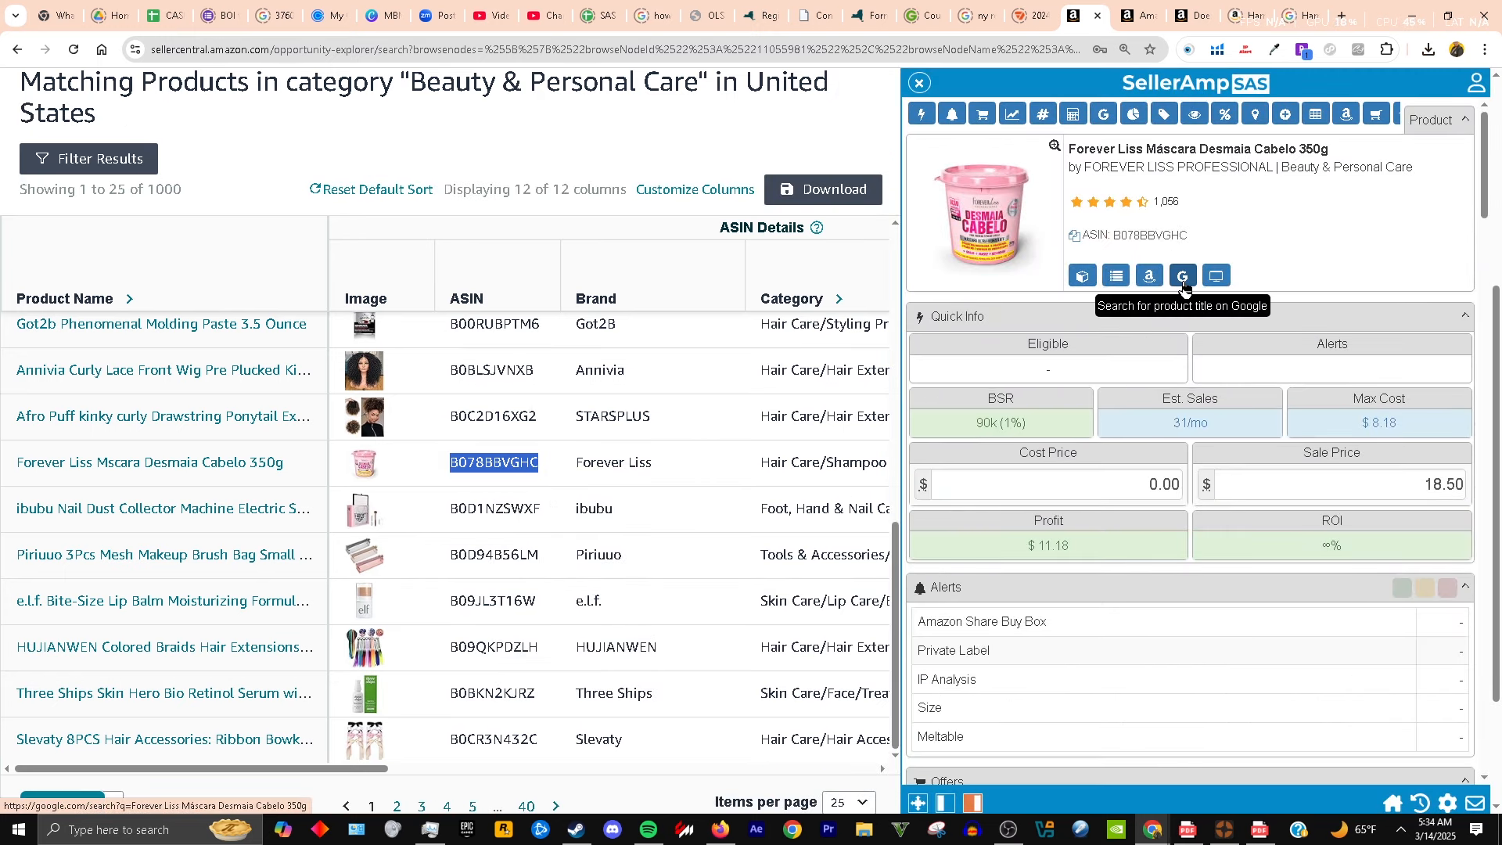
- Search Google for the Forever Liss product title from SellerAmp, review the Shopping offers and return to Product Opportunity Explorer
left_click(1182, 278)
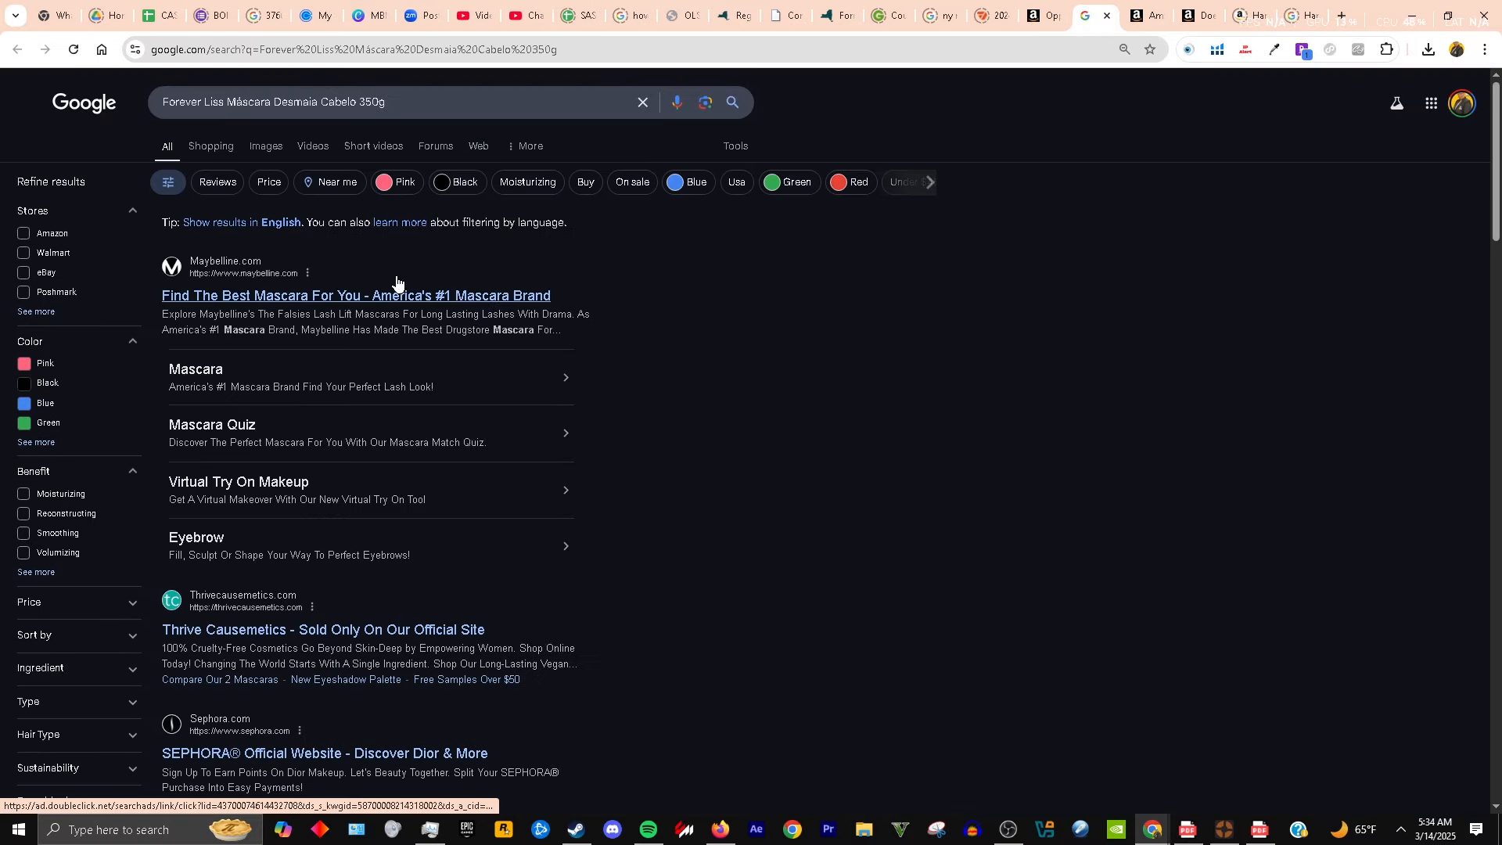
left_click(211, 147)
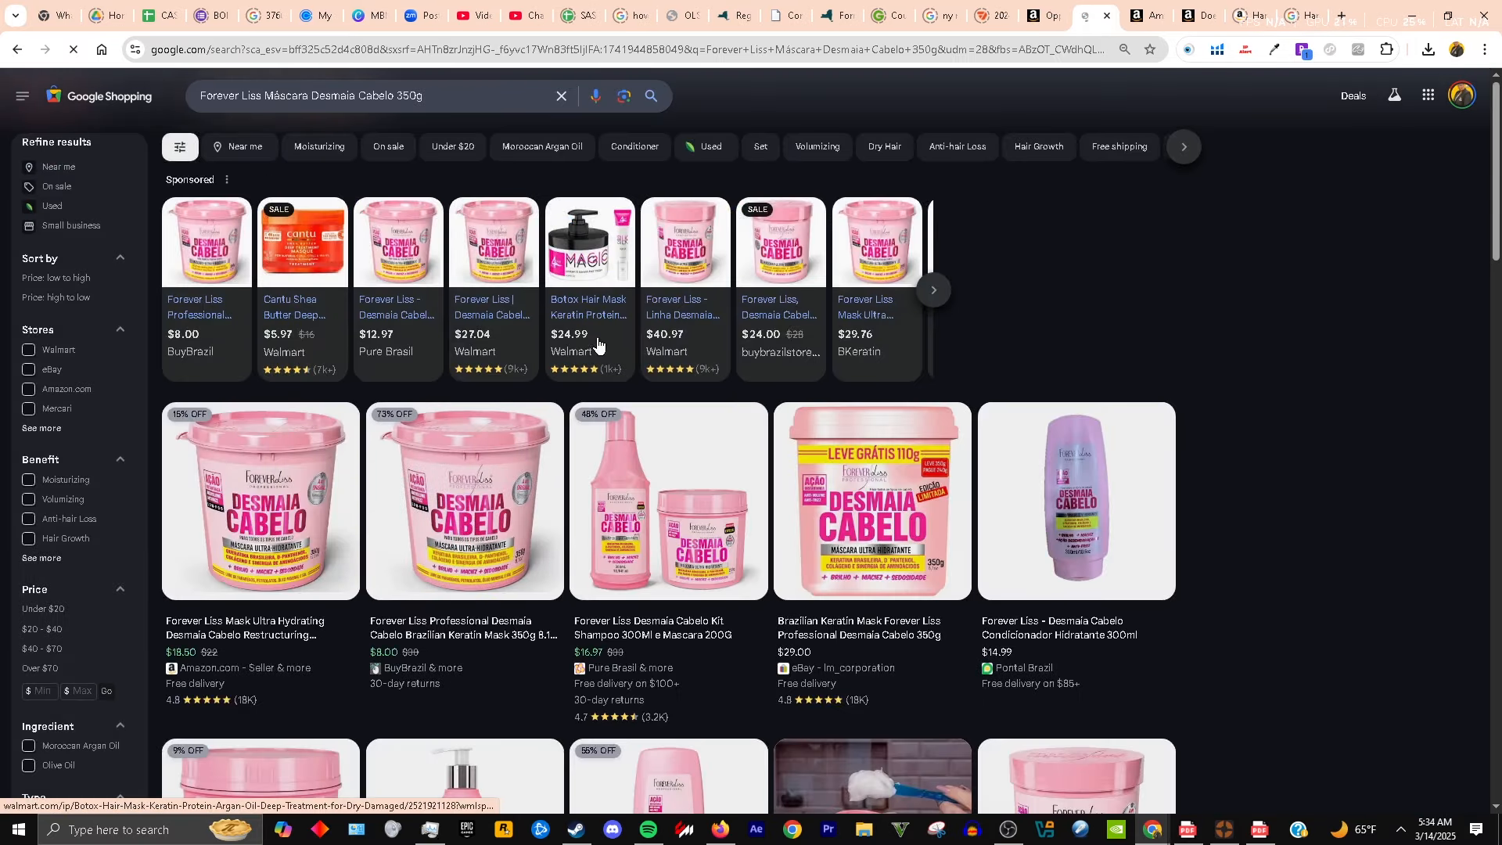
scroll(598, 345, "down", 1)
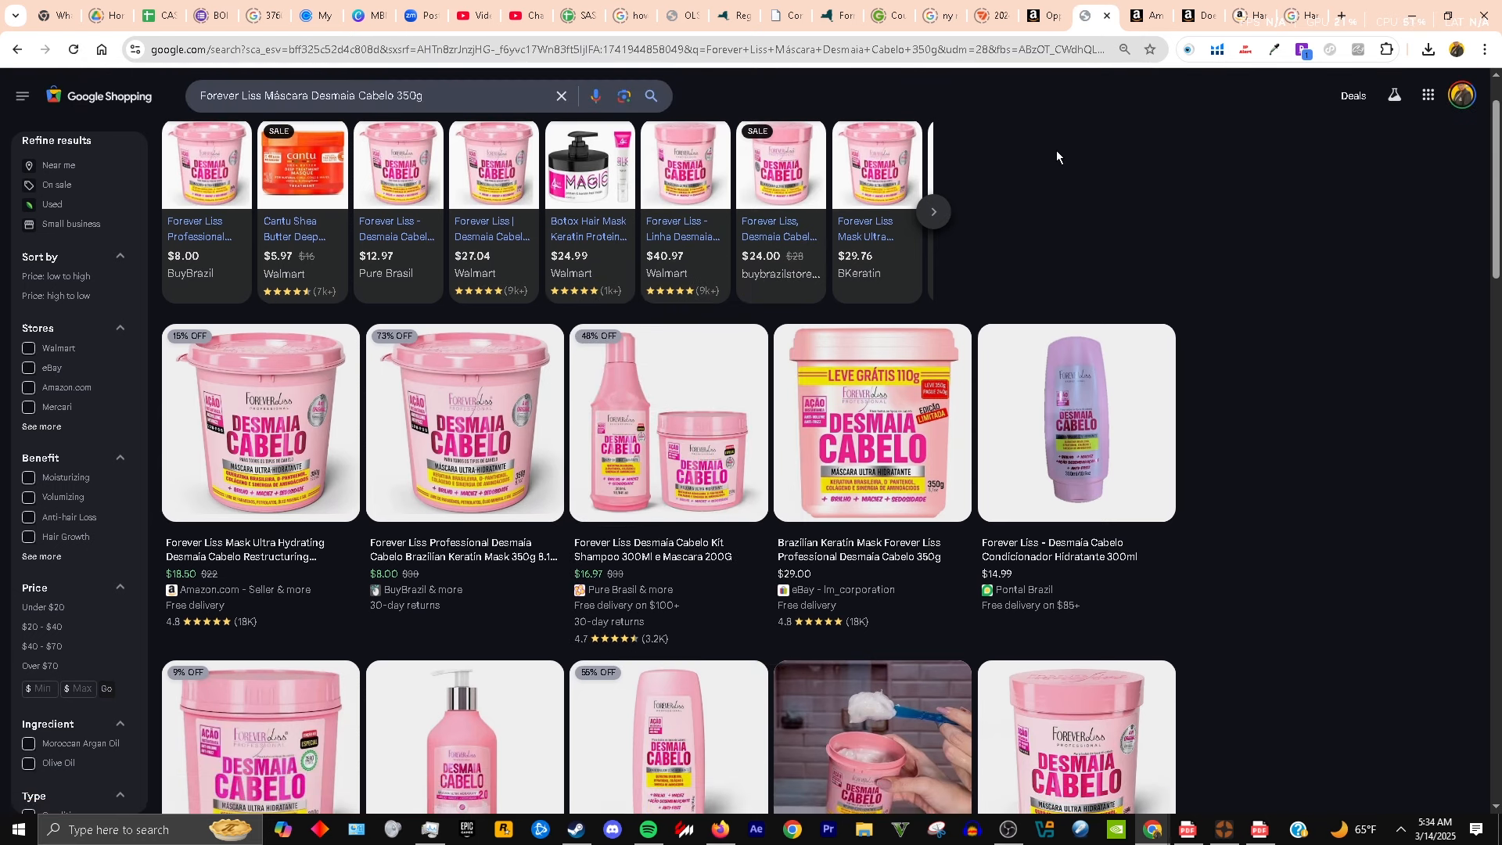
left_click(1045, 16)
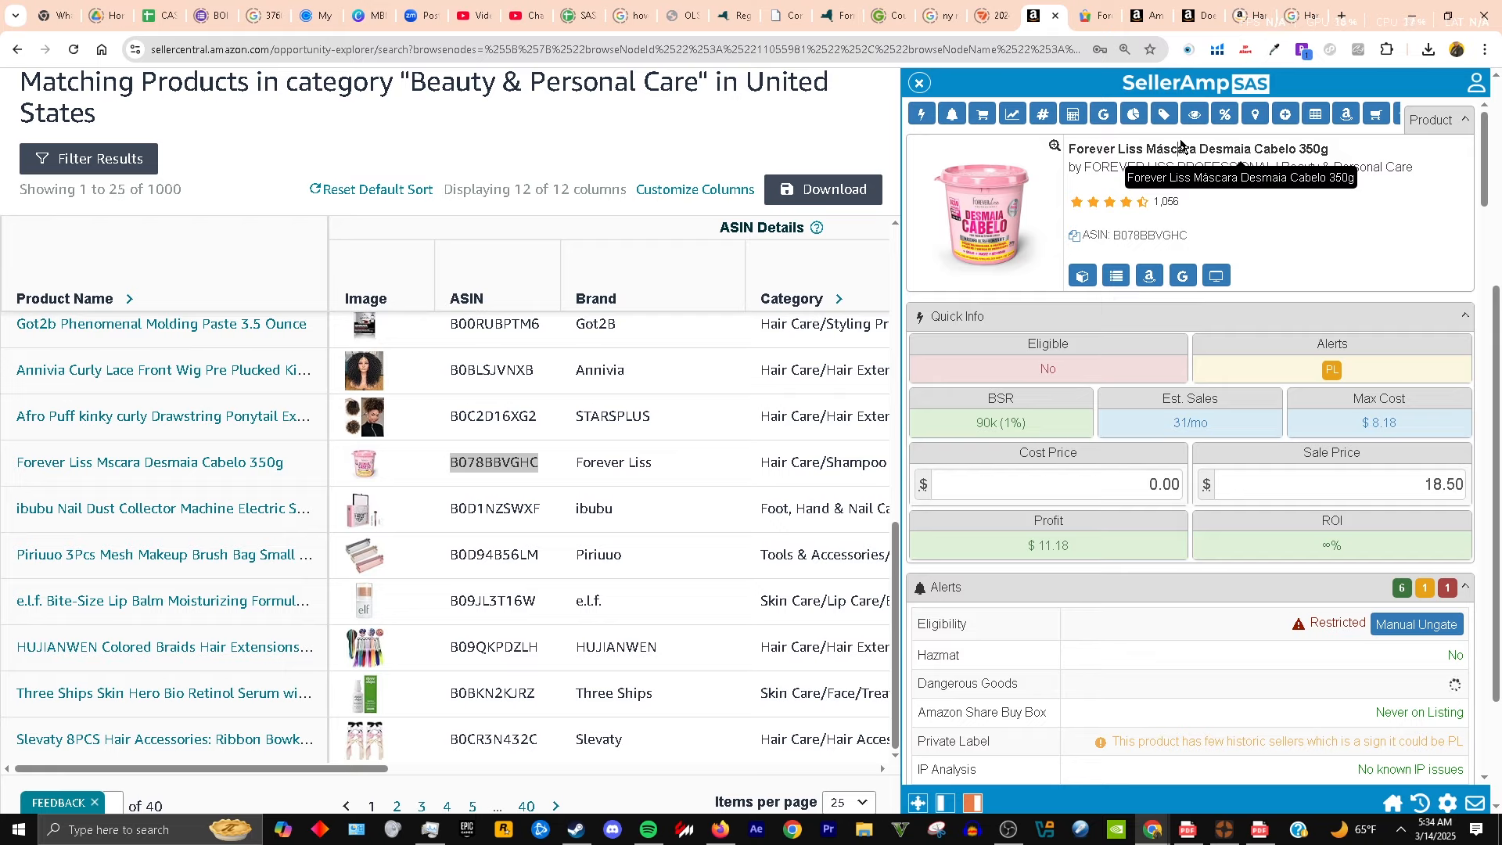
- Search Google for the Forever Liss Máscara Desmaia Cabelo 350g title with "bulk" added and review the wholesale and shopping results
double_click(1276, 147)
left_click(1276, 147)
right_click(1276, 147)
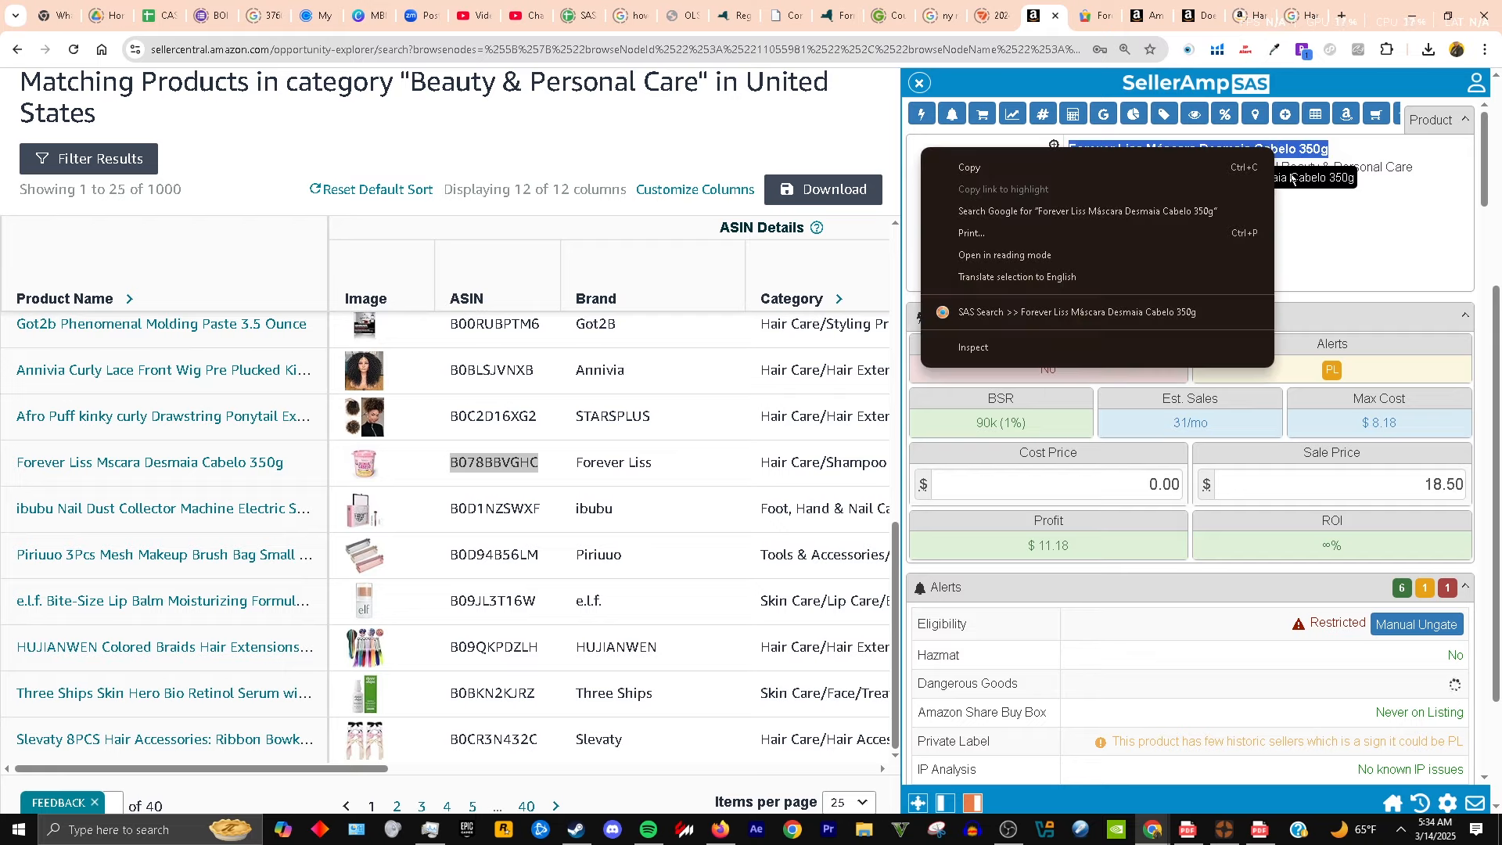
left_click(1161, 211)
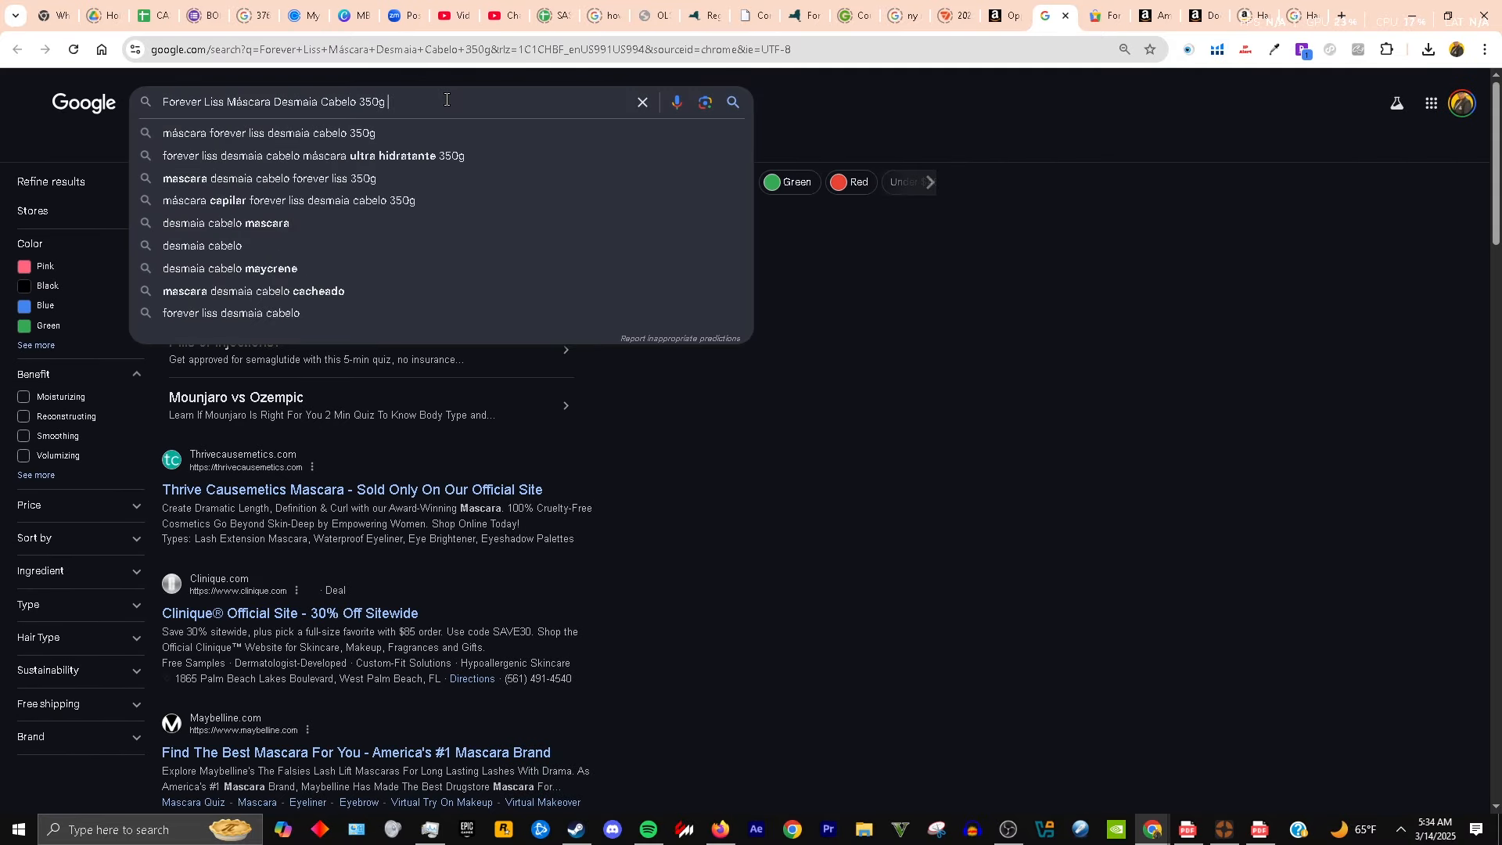
type("bulk")
key("Return")
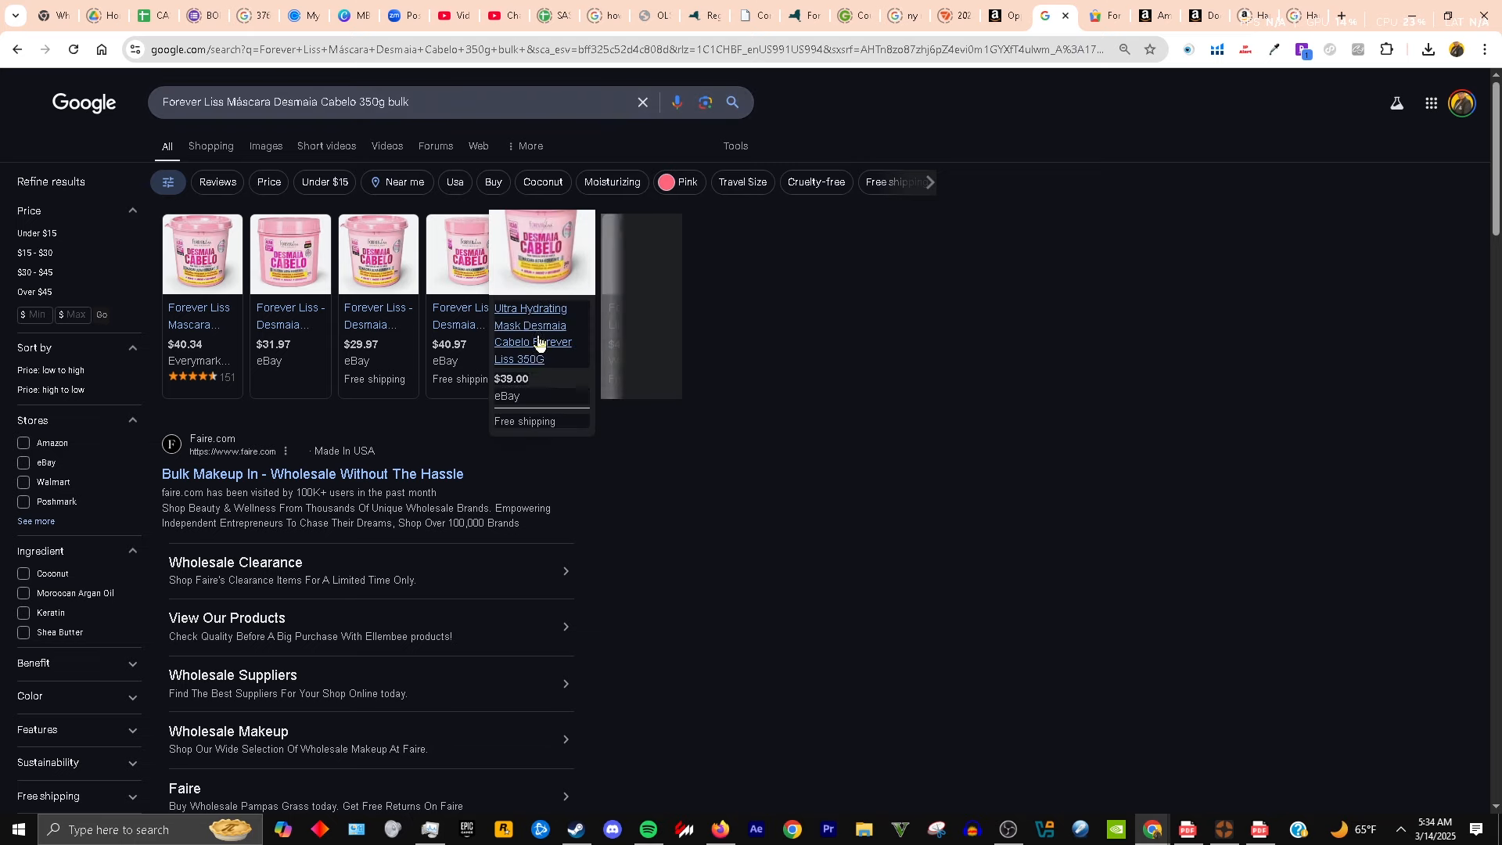
scroll(243, 297, "down", 10)
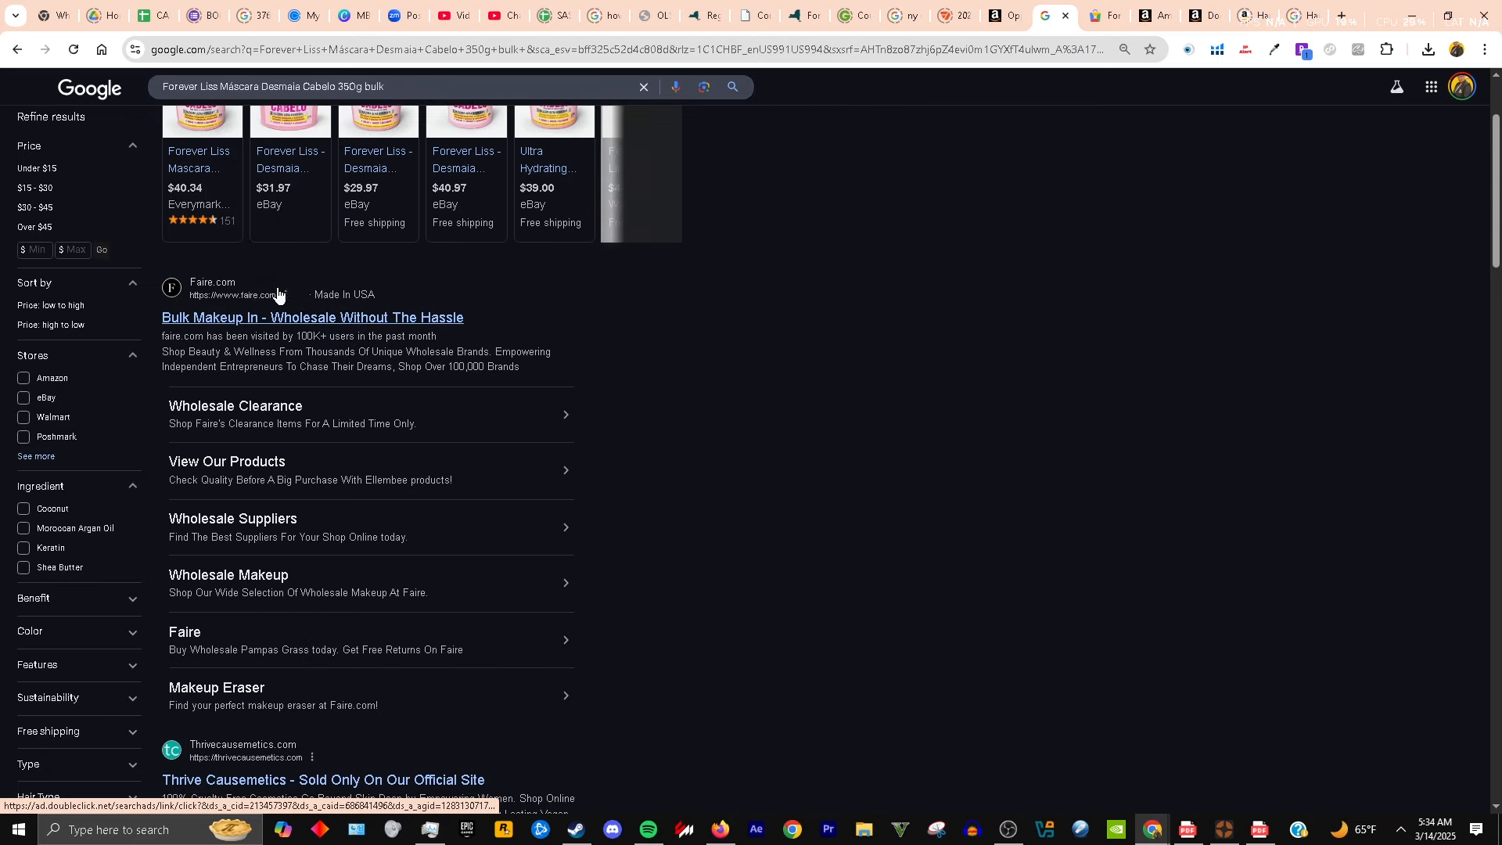
scroll(274, 301, "down", 8)
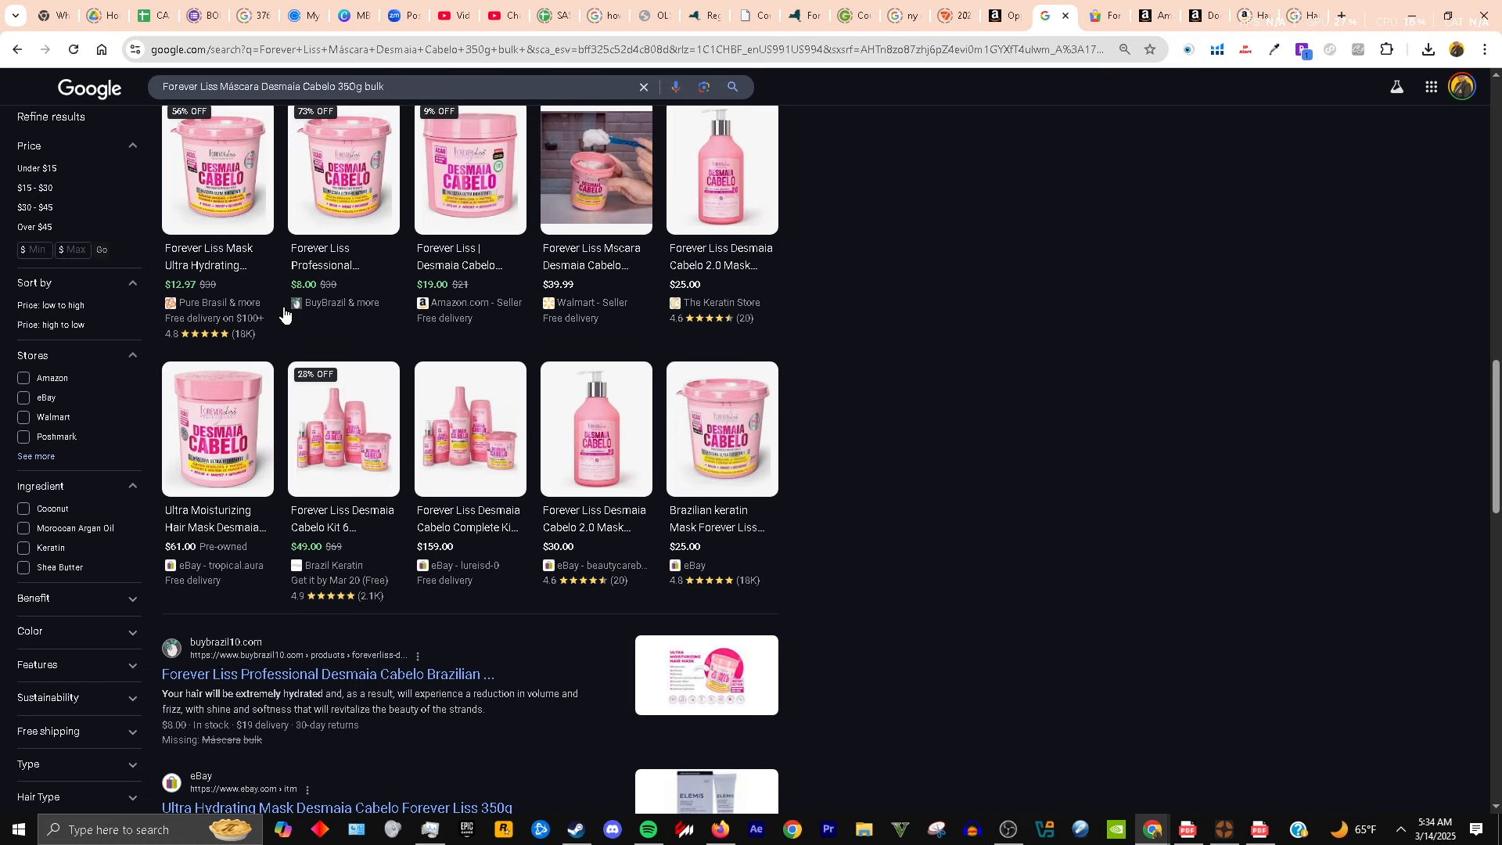
scroll(284, 313, "down", 3)
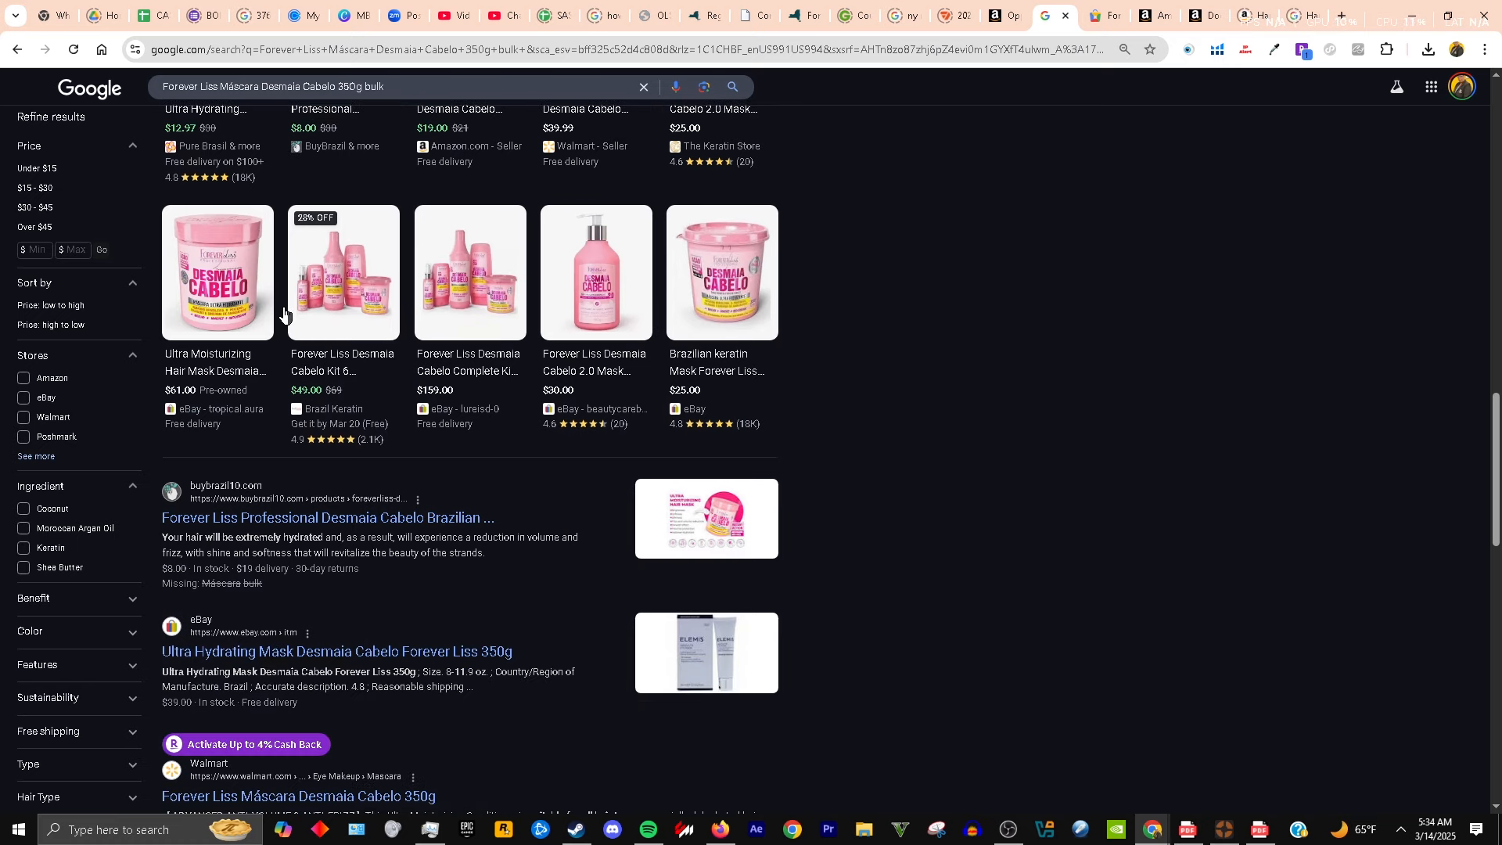
- Return to Product Opportunity Explorer, review the Forever Liss alerts, offers, charts, profit calculator and estimated sales in SellerAmp, and close its panel
left_click(1005, 15)
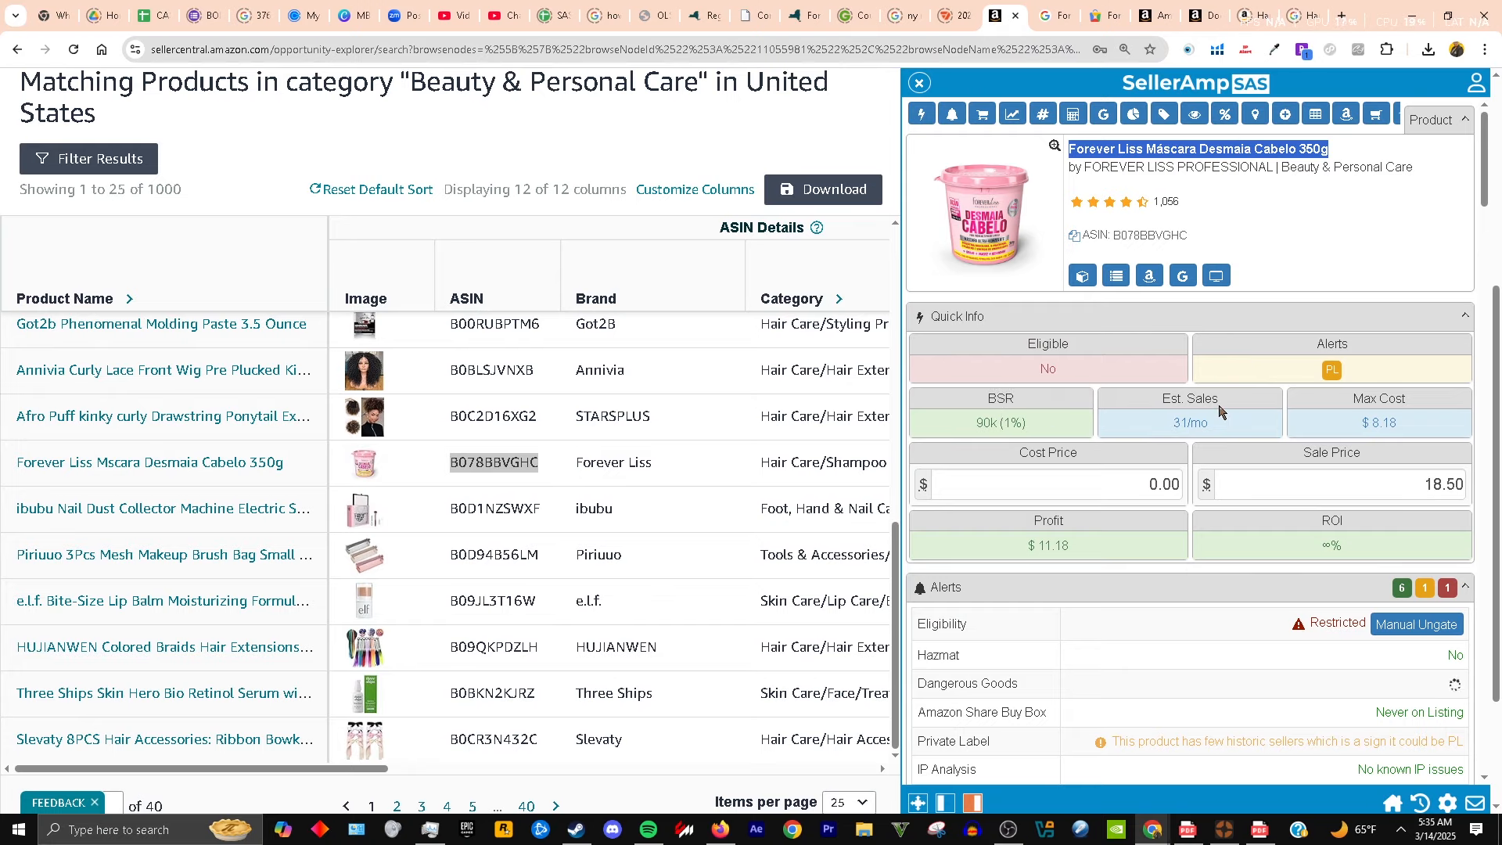
scroll(1205, 403, "down", 1)
scroll(1166, 399, "down", 3)
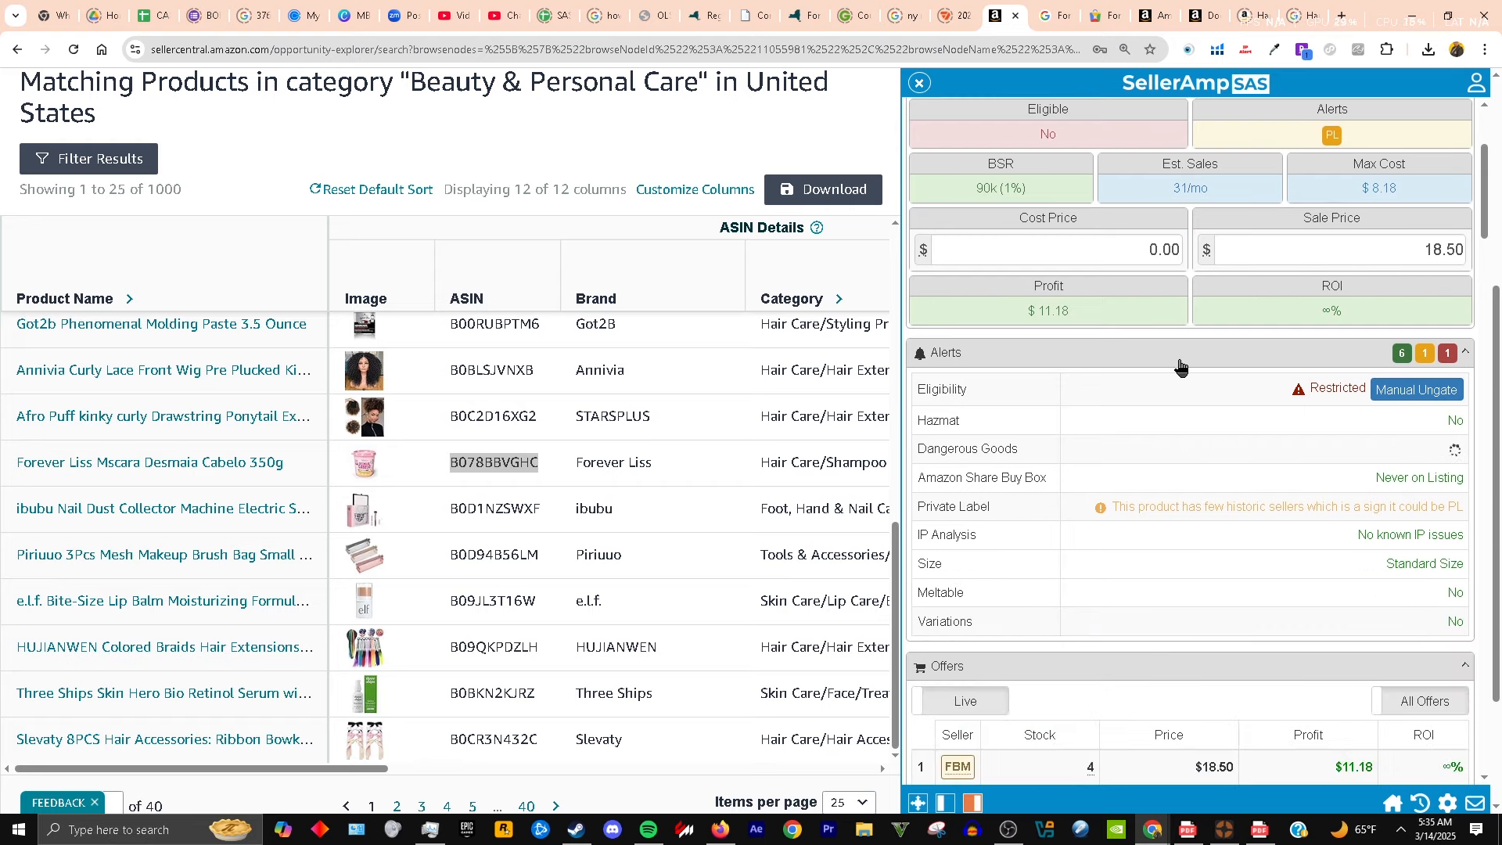
scroll(1260, 420, "down", 2)
scroll(1251, 406, "down", 2)
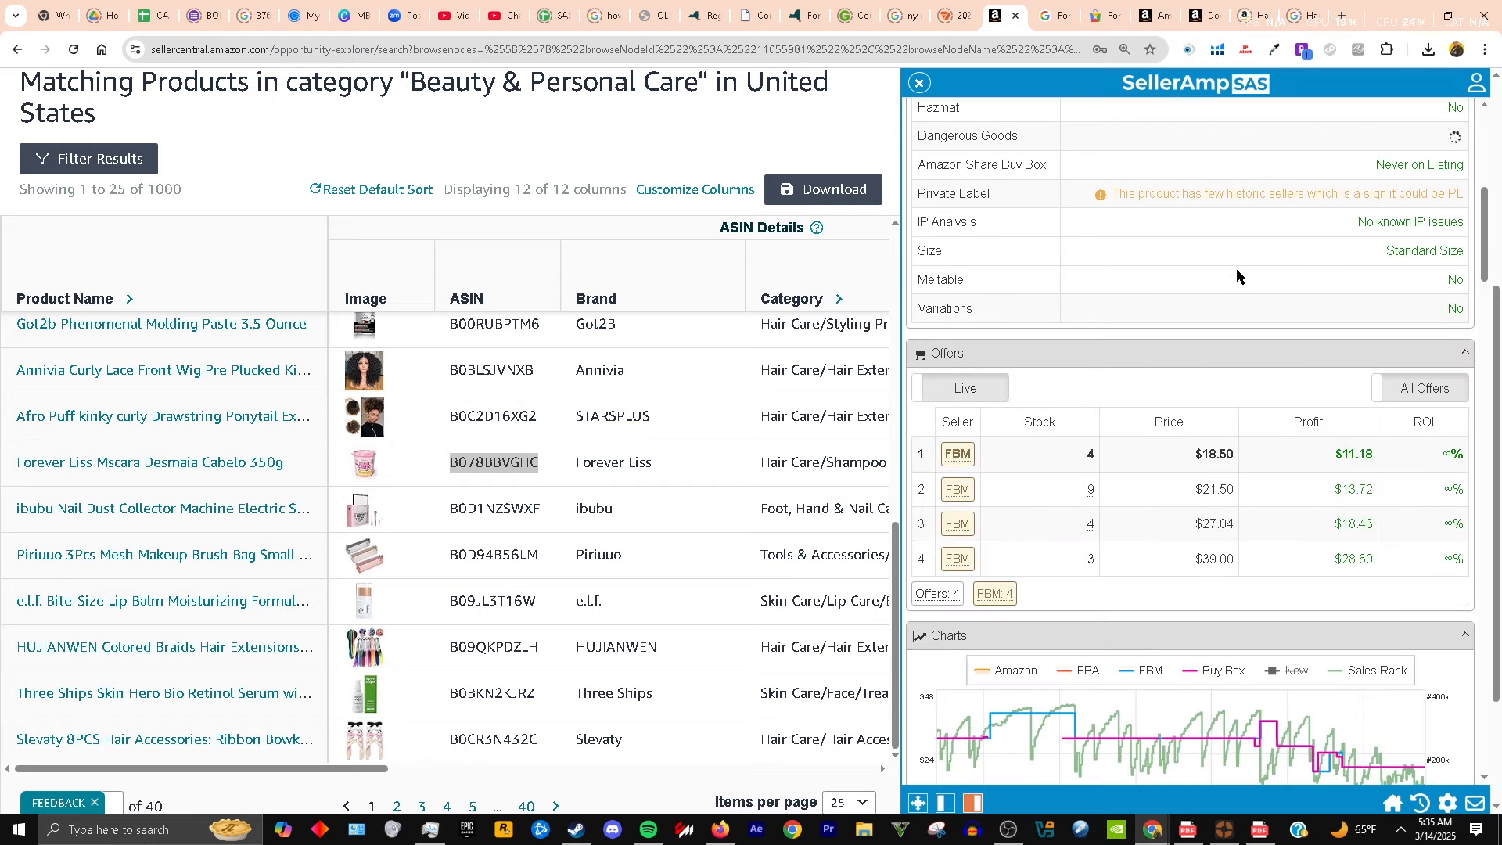
scroll(1205, 570, "down", 1)
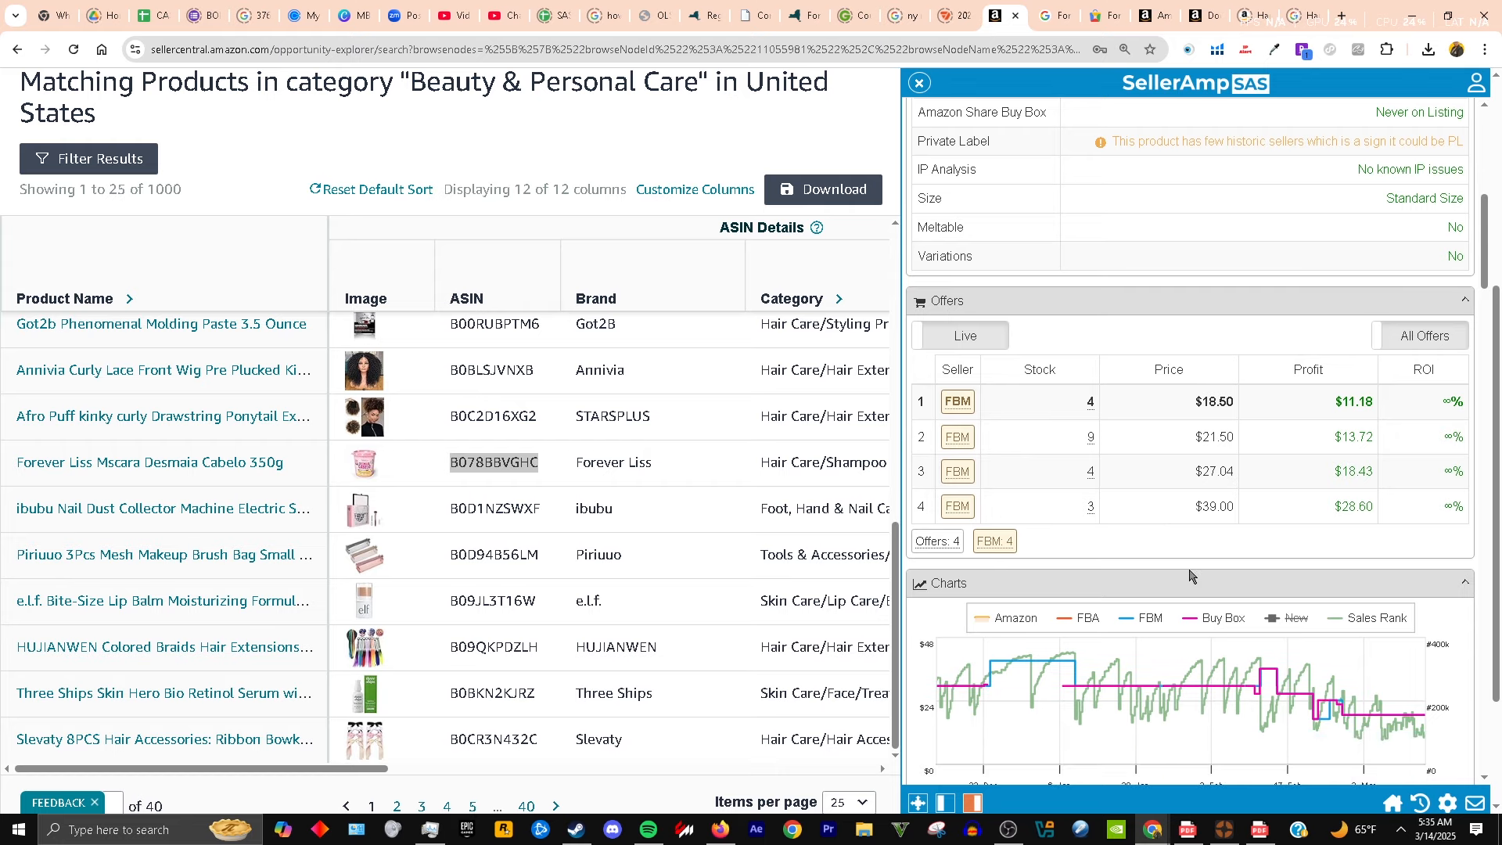
scroll(1183, 563, "down", 2)
scroll(1180, 563, "up", 1)
scroll(1169, 566, "down", 5)
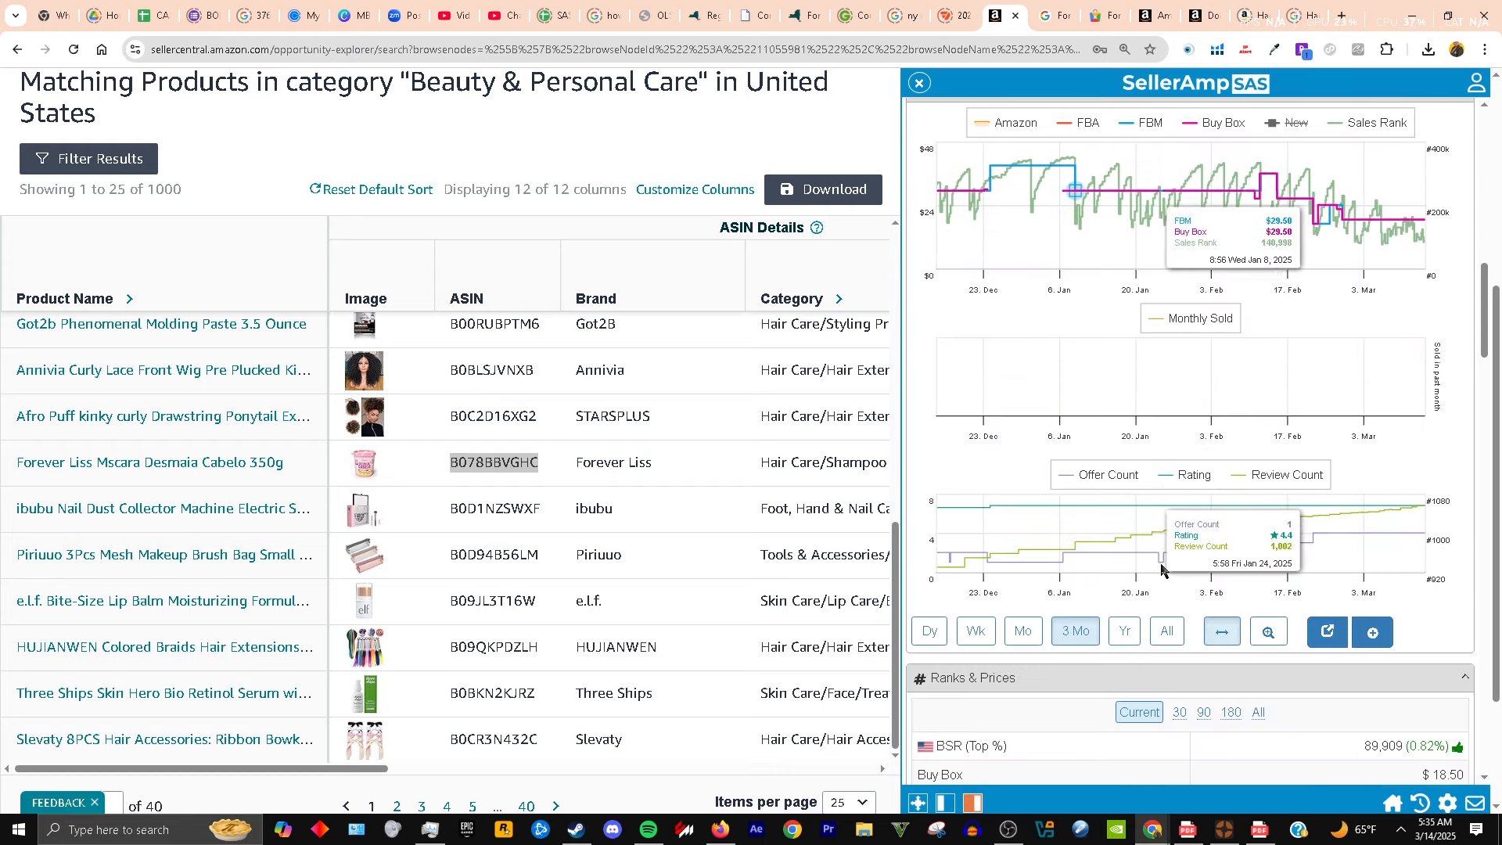
scroll(1161, 570, "down", 10)
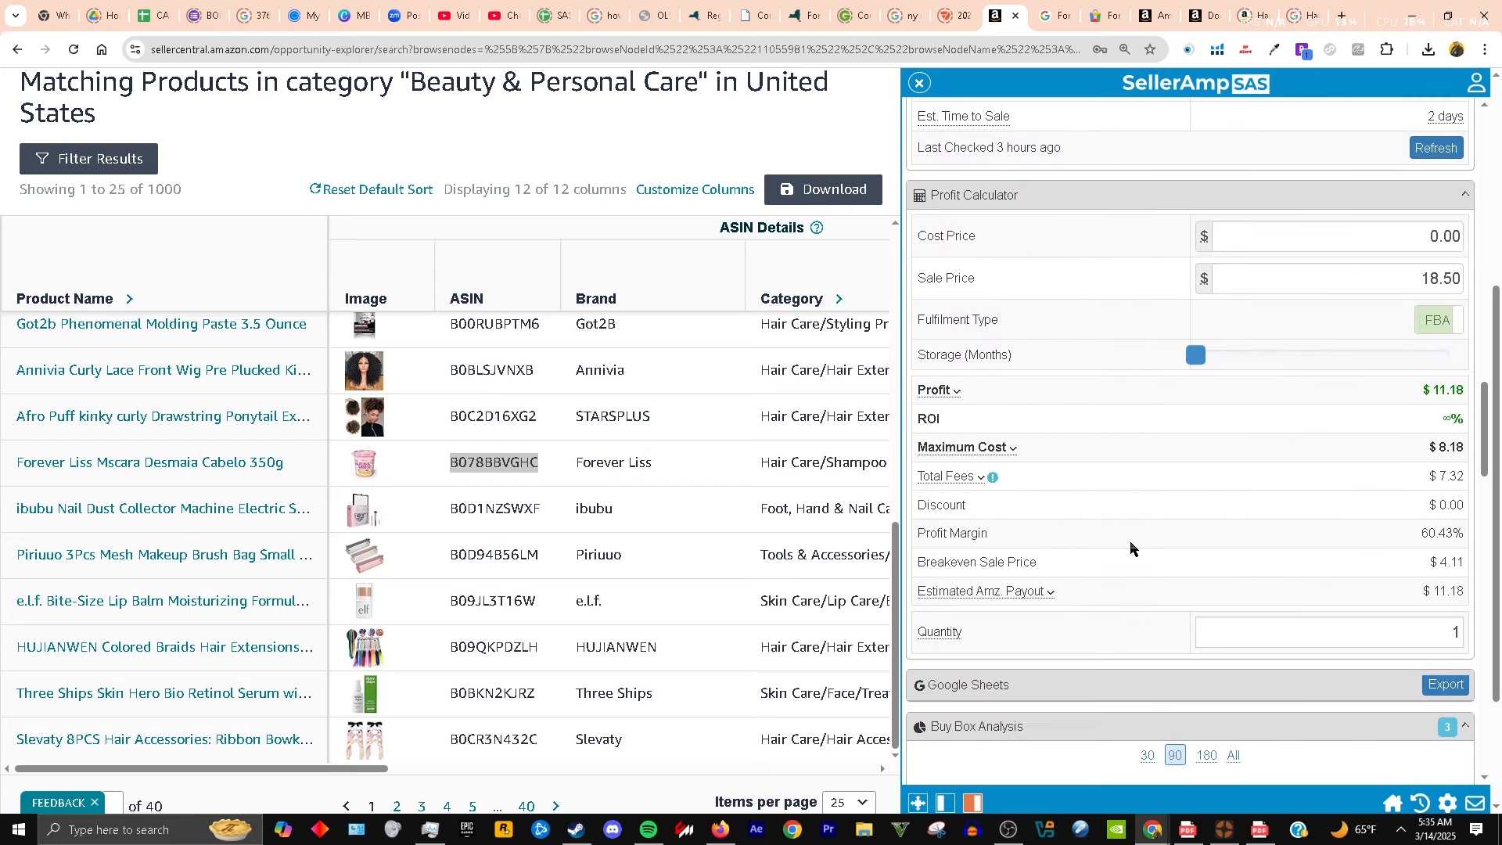
scroll(1130, 548, "down", 3)
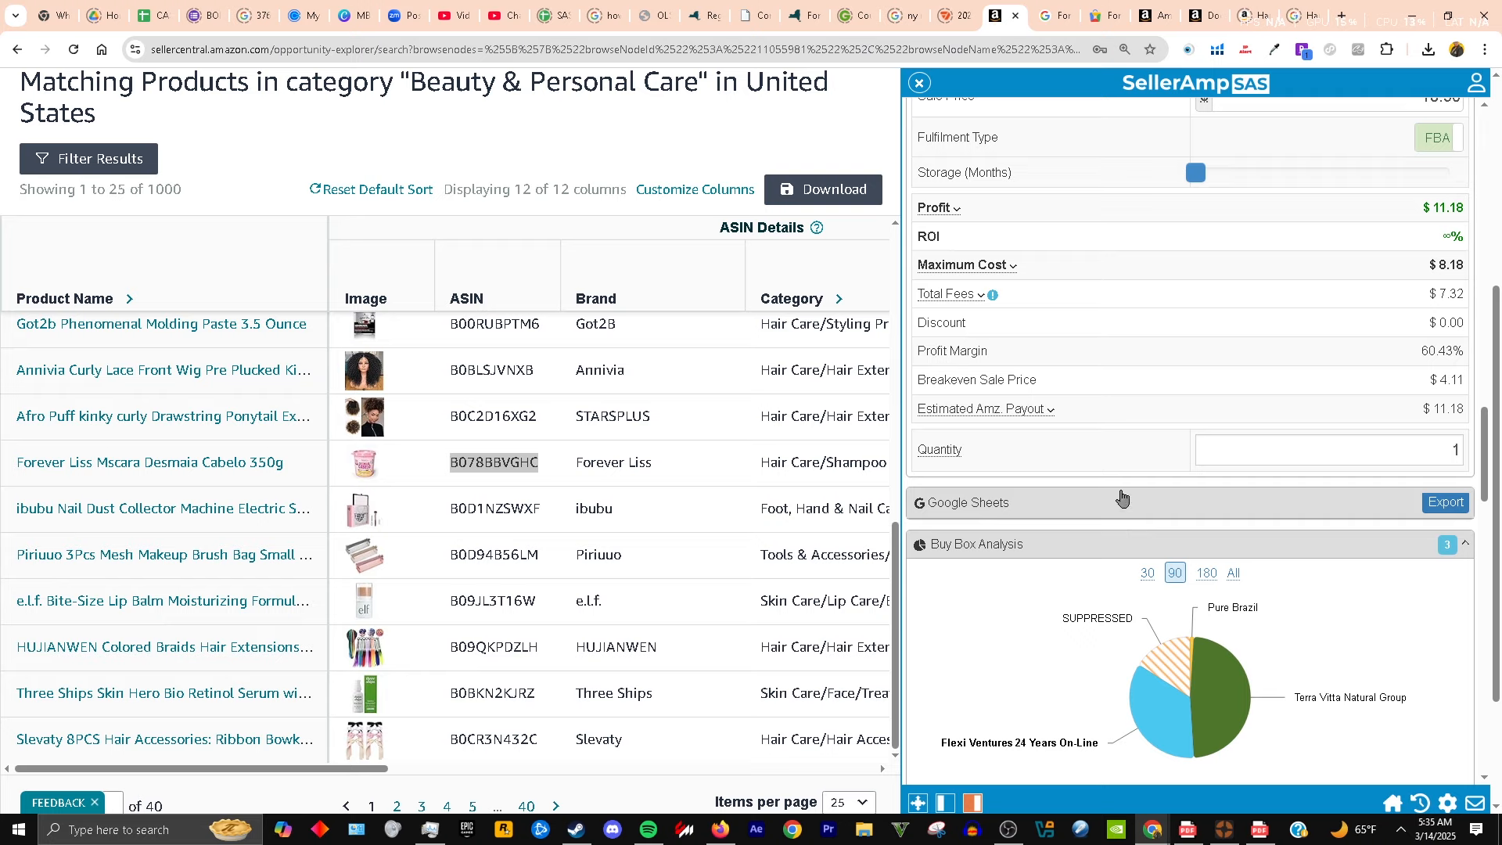
scroll(1123, 500, "up", 5)
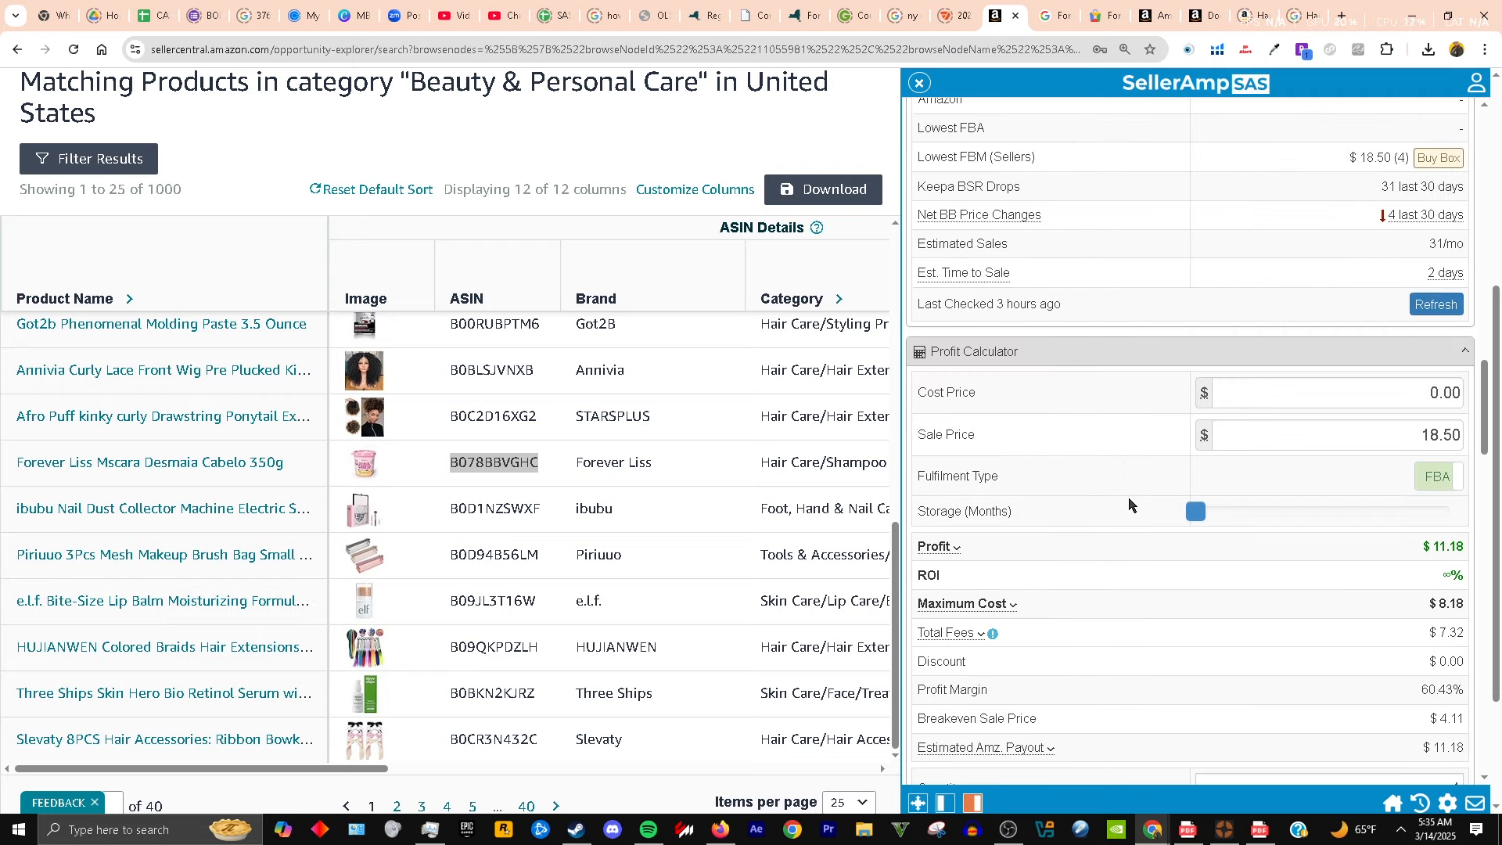
scroll(1129, 505, "up", 12)
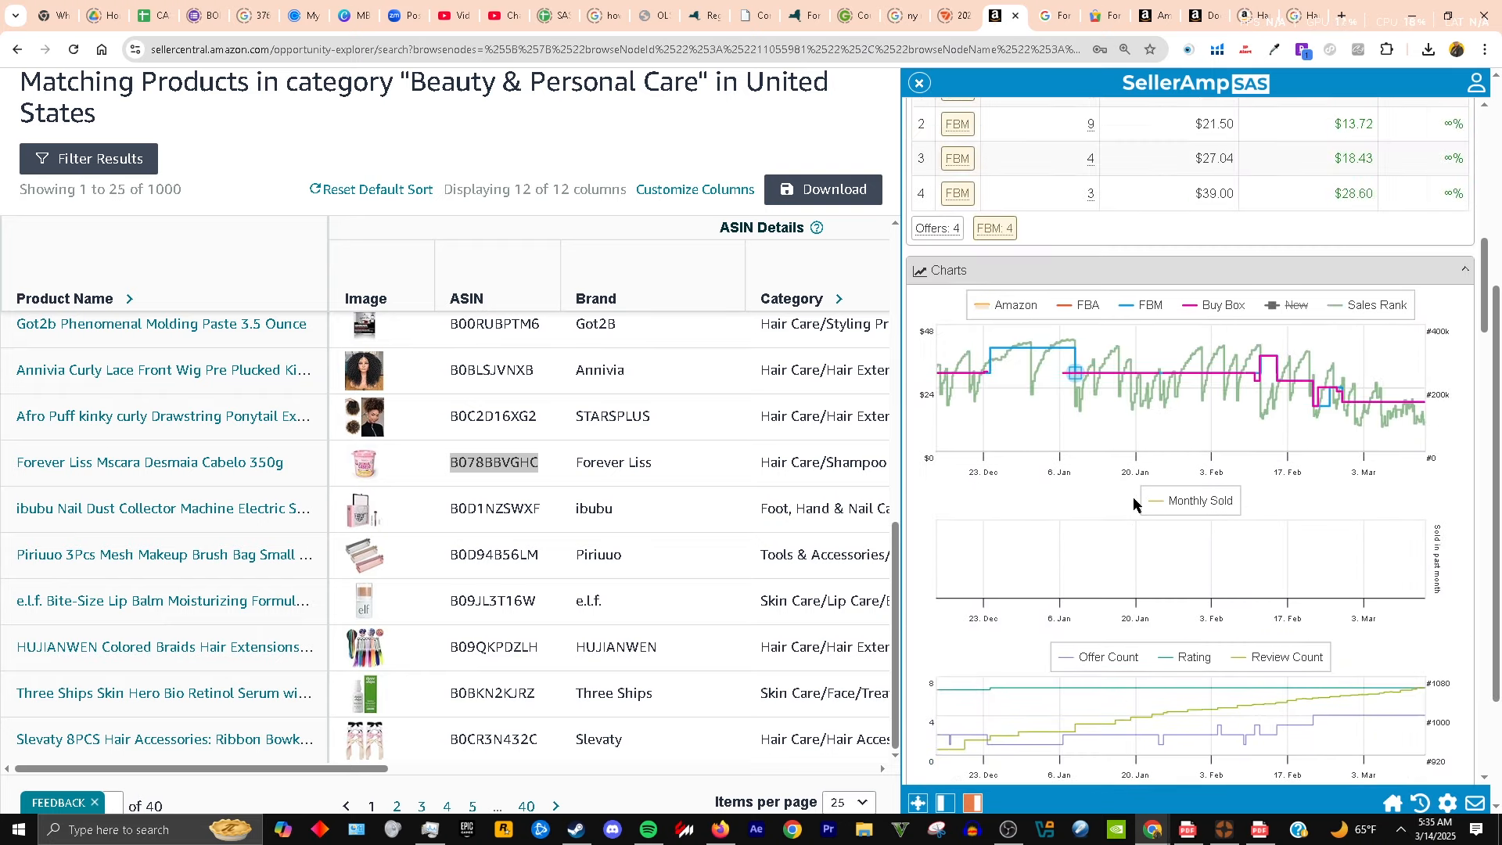
scroll(1134, 499, "up", 5)
scroll(1134, 503, "up", 8)
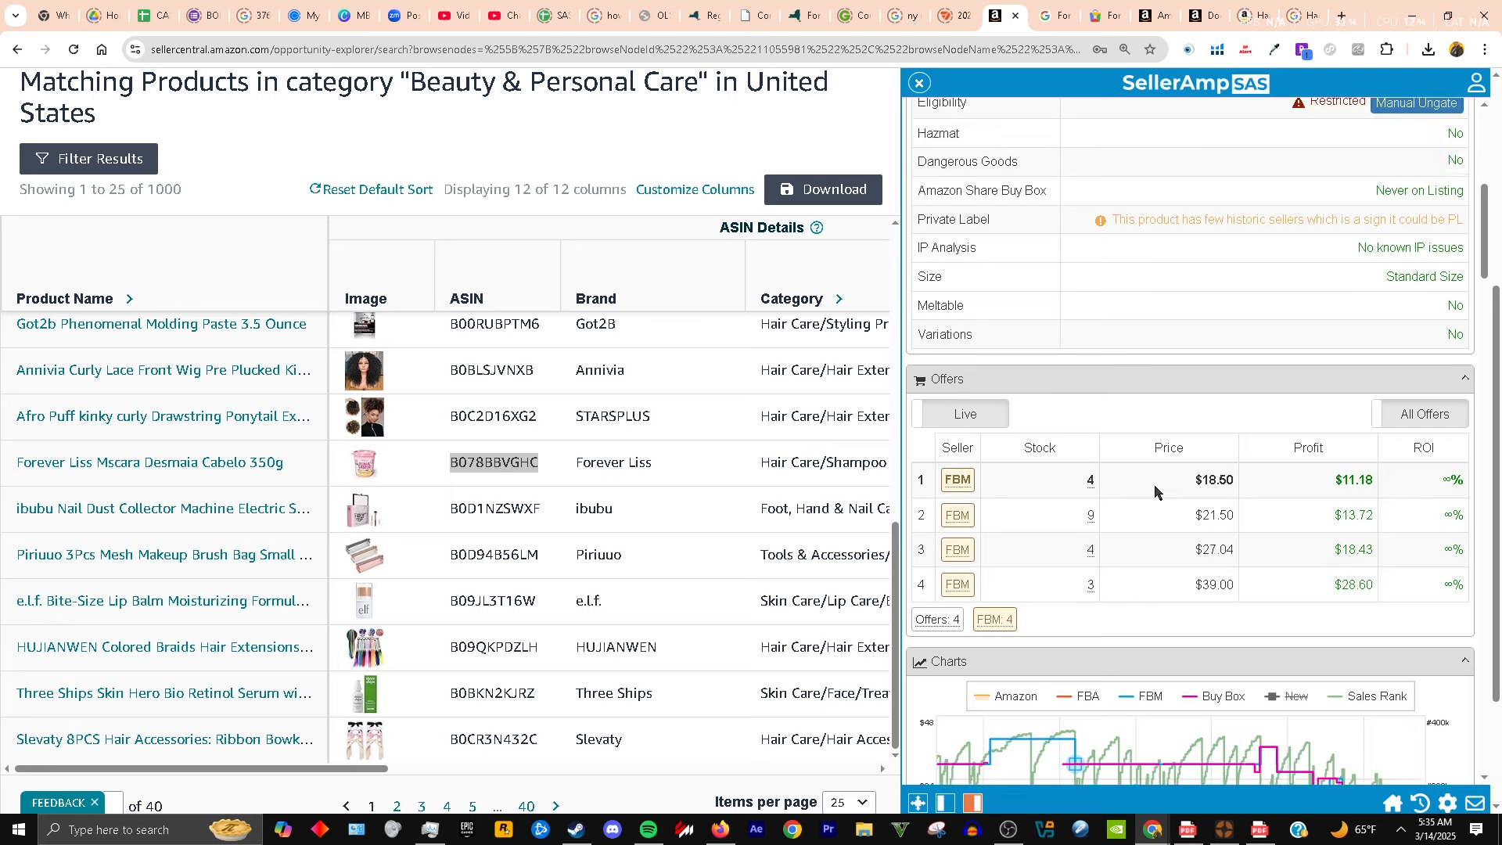
mouse_move(1180, 423)
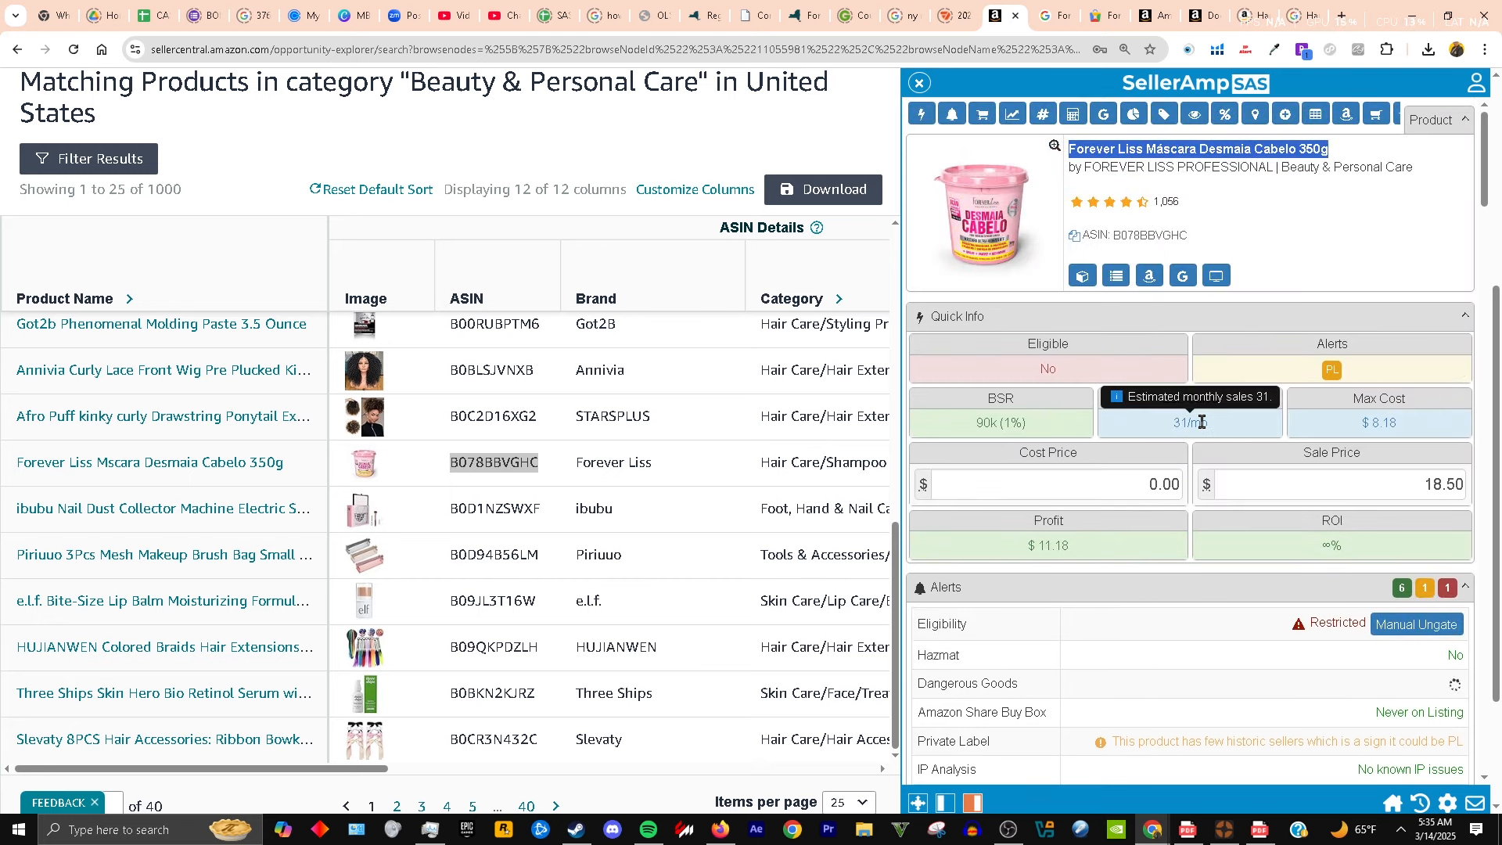
left_click(919, 84)
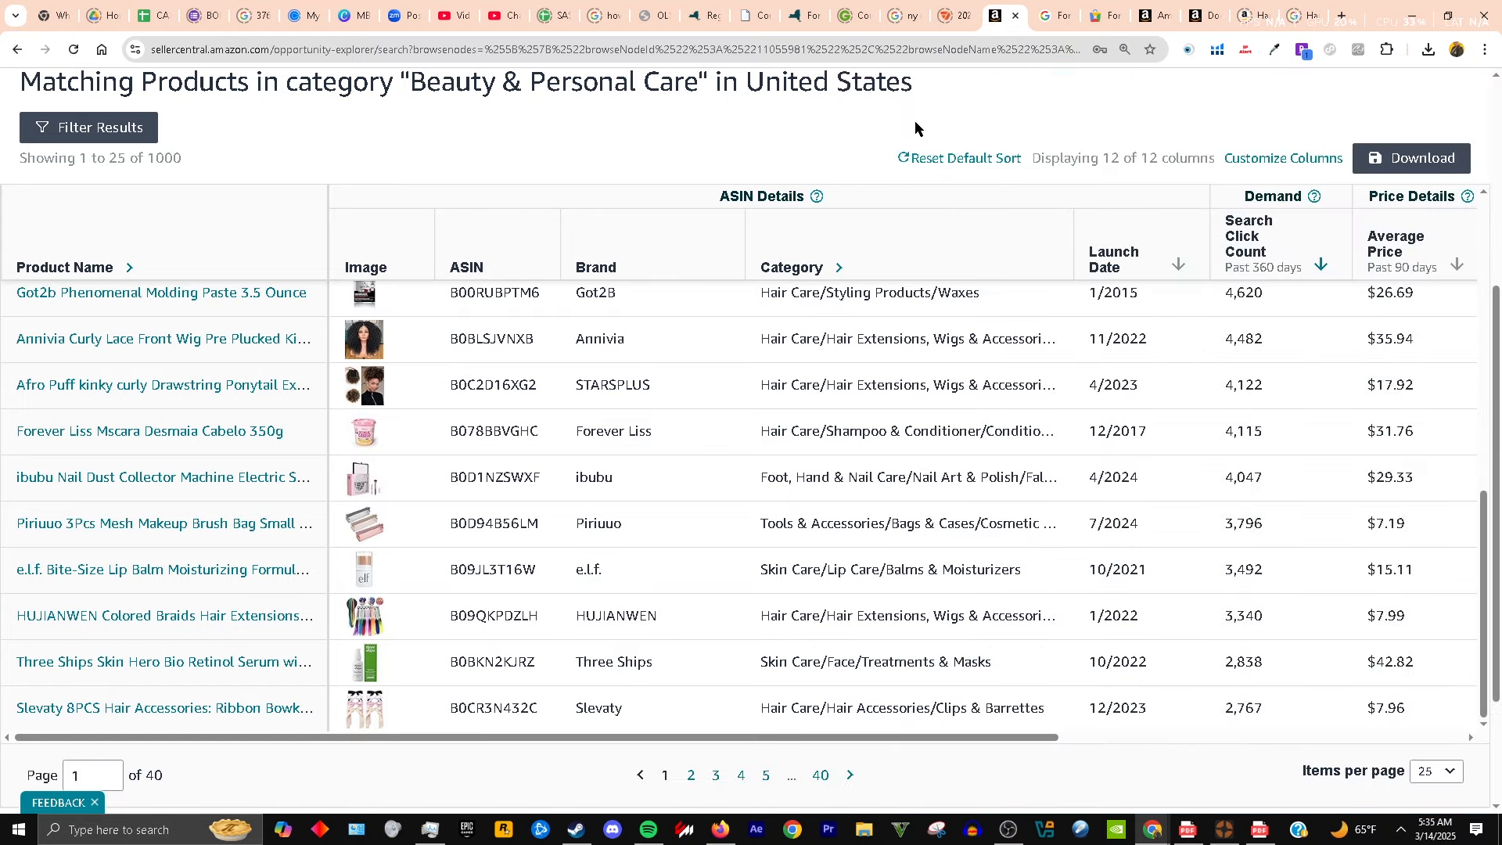
- Switch to Google Sheets with a new blank spreadsheet and dismiss the pre-built table suggestions
scroll(913, 371, "up", 7)
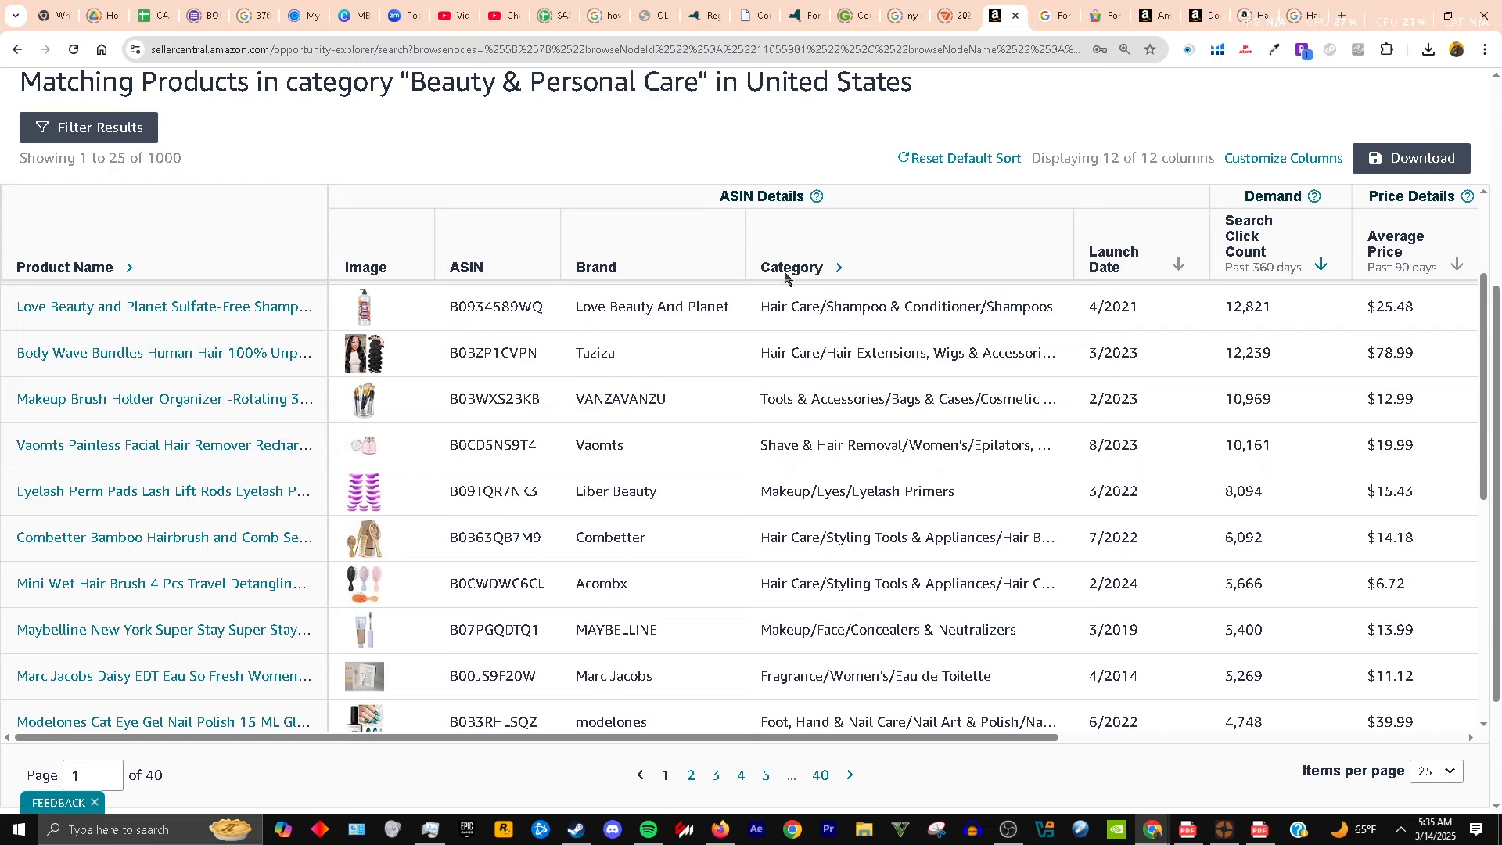
left_click(1341, 16)
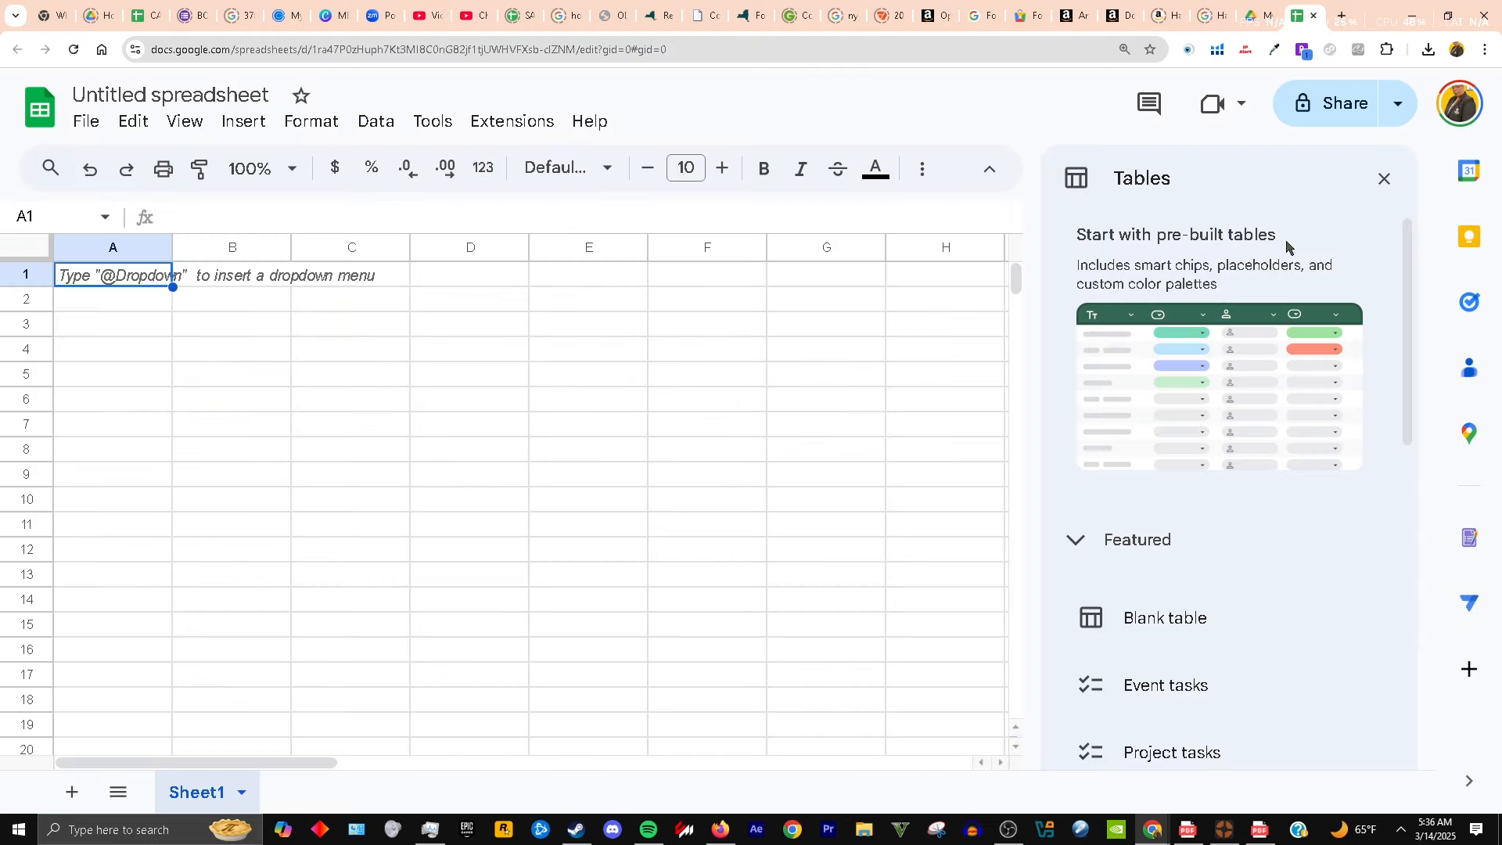
left_click(1384, 179)
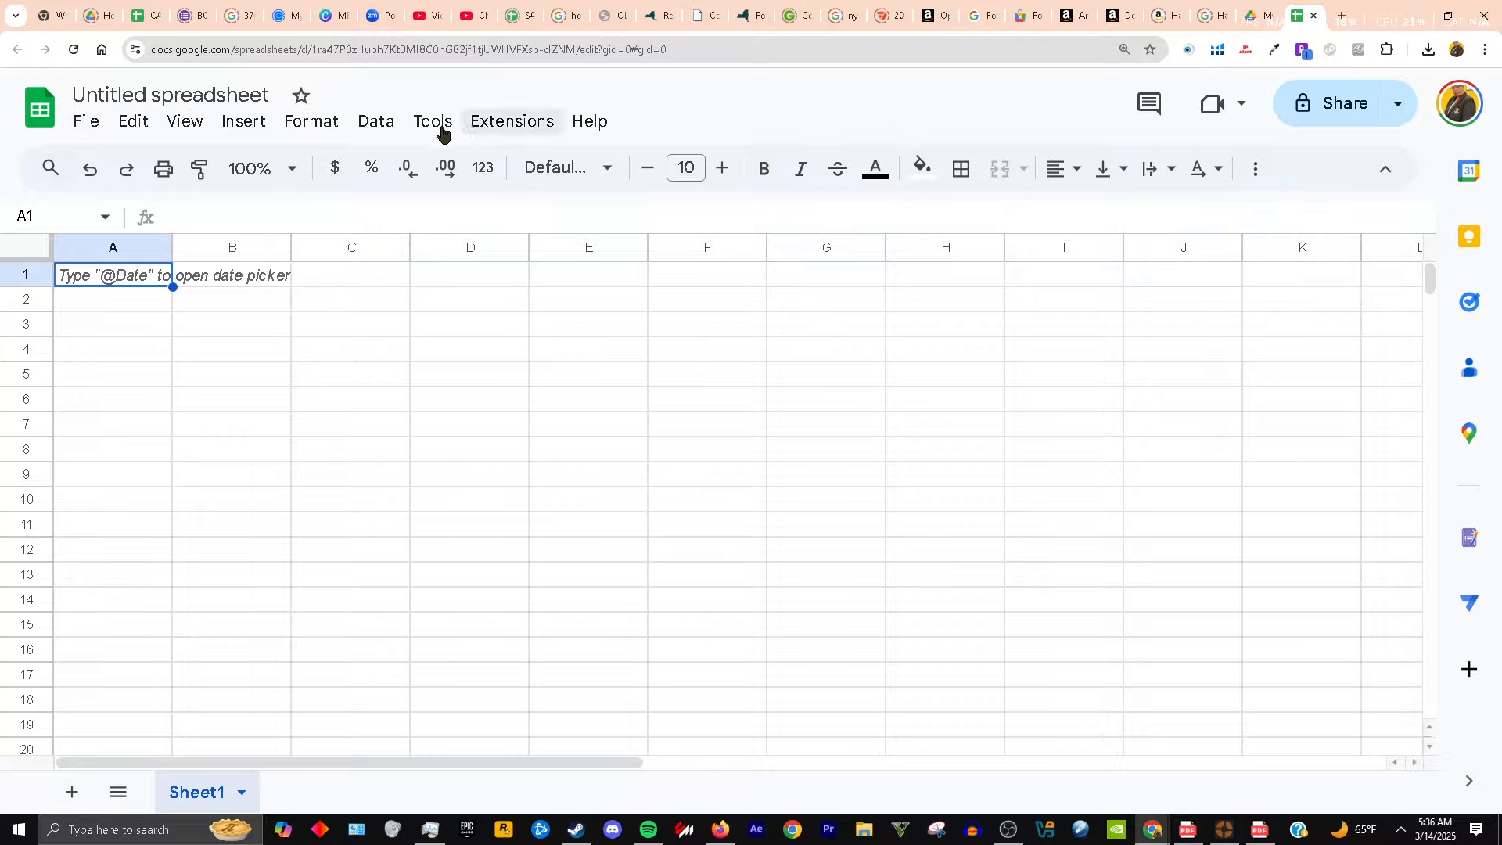
- Import the uploaded file AsinExplorerSearchResults_3_14_2025.csv, replacing the blank spreadsheet with automatic separator detection
left_click(87, 126)
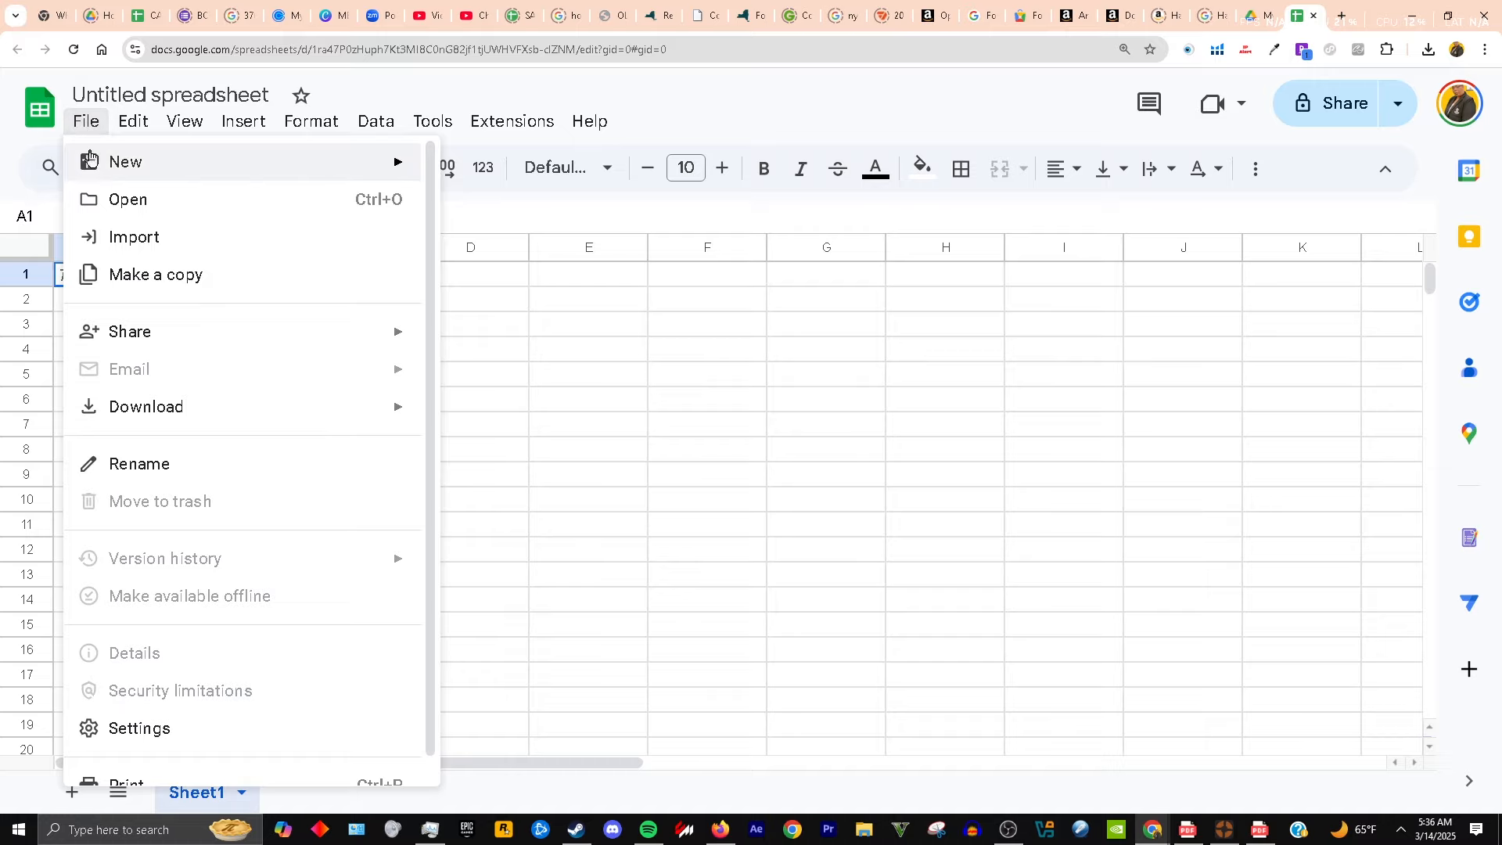
left_click(201, 248)
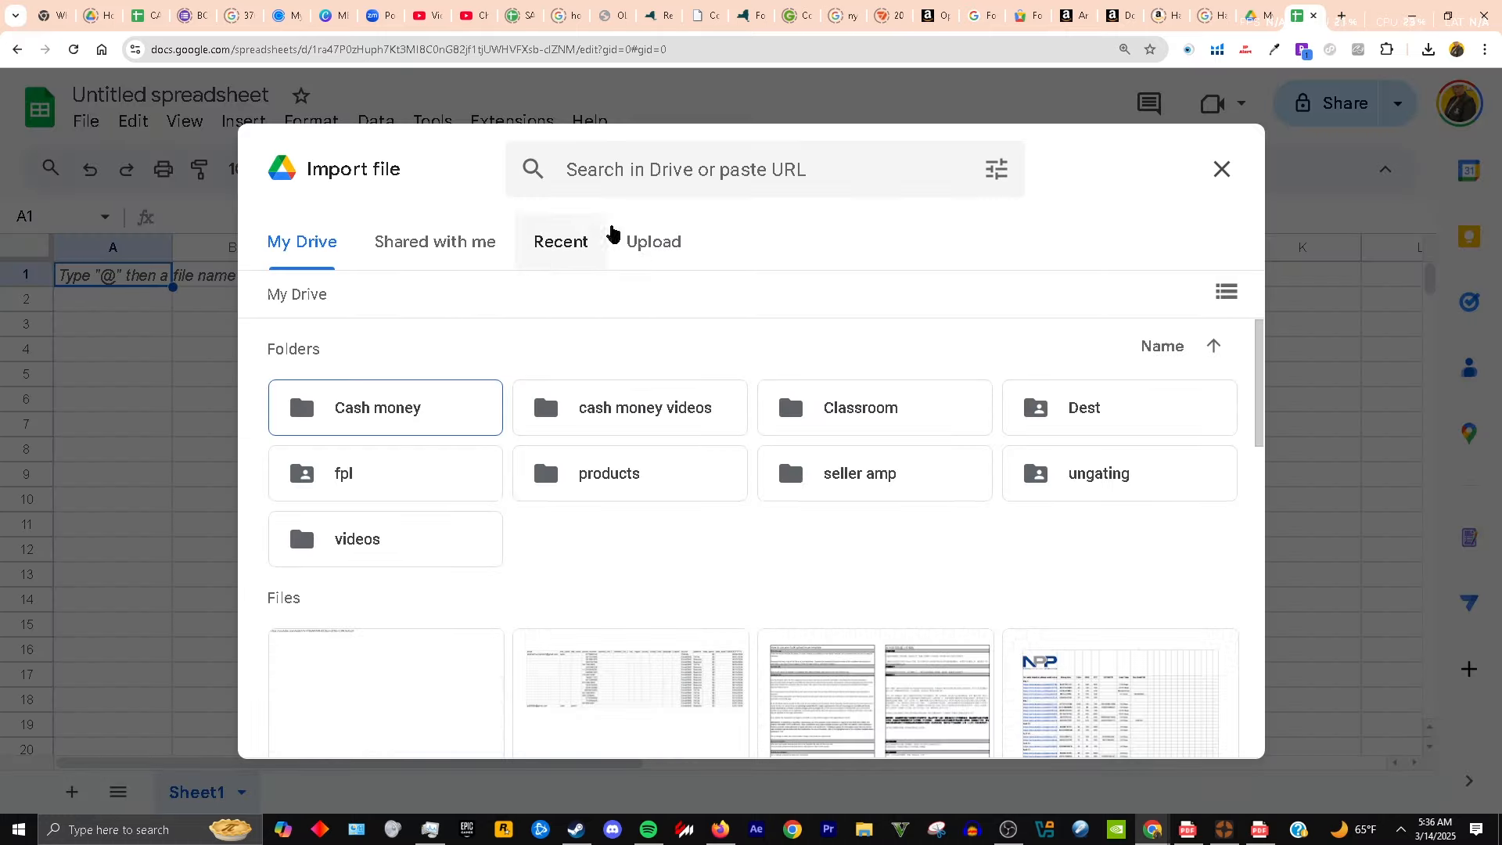
left_click(646, 244)
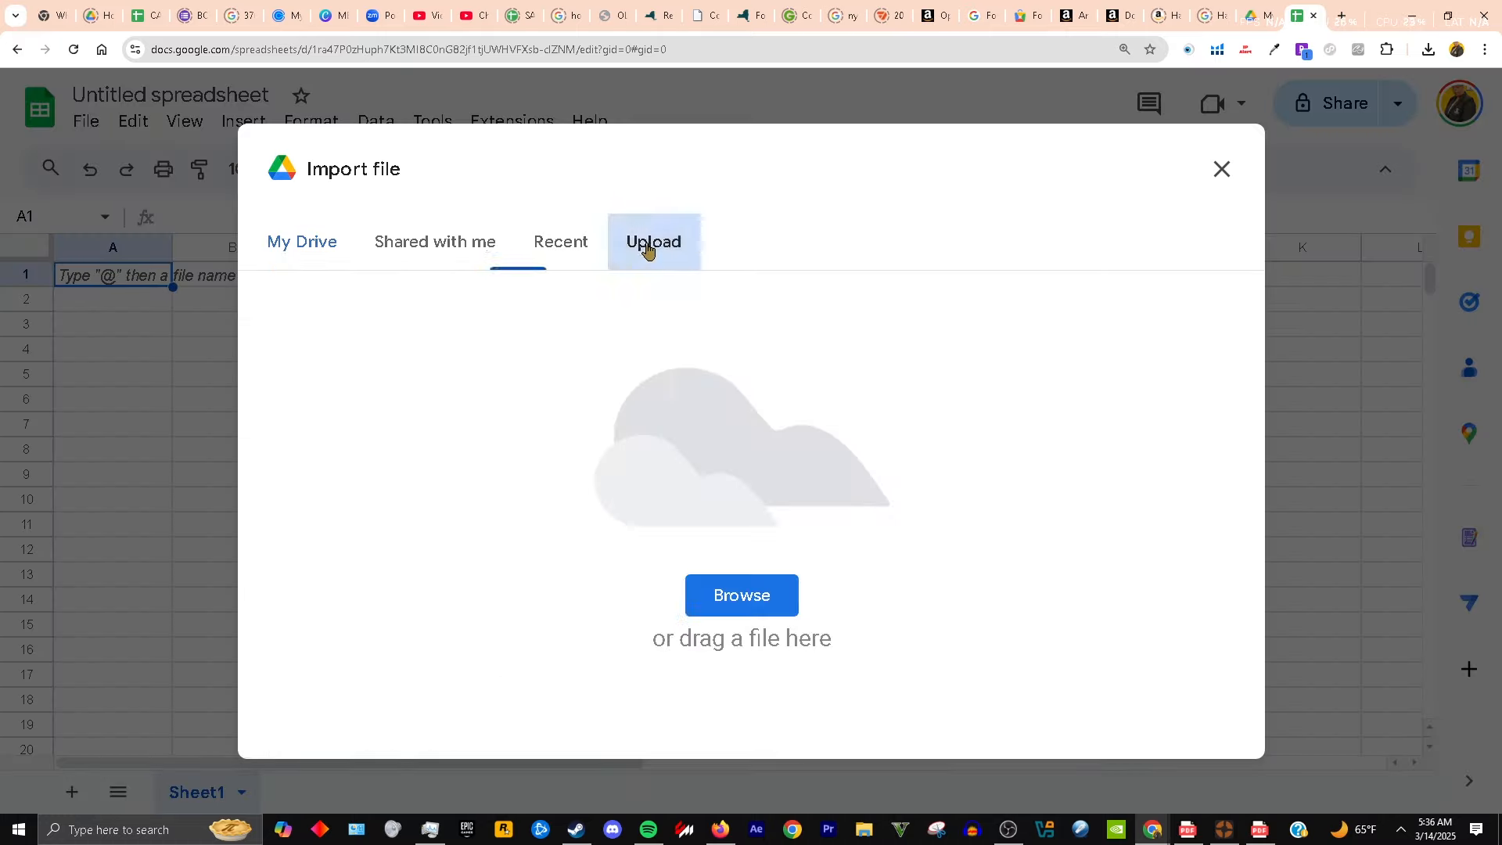
left_click(752, 596)
left_click(426, 222)
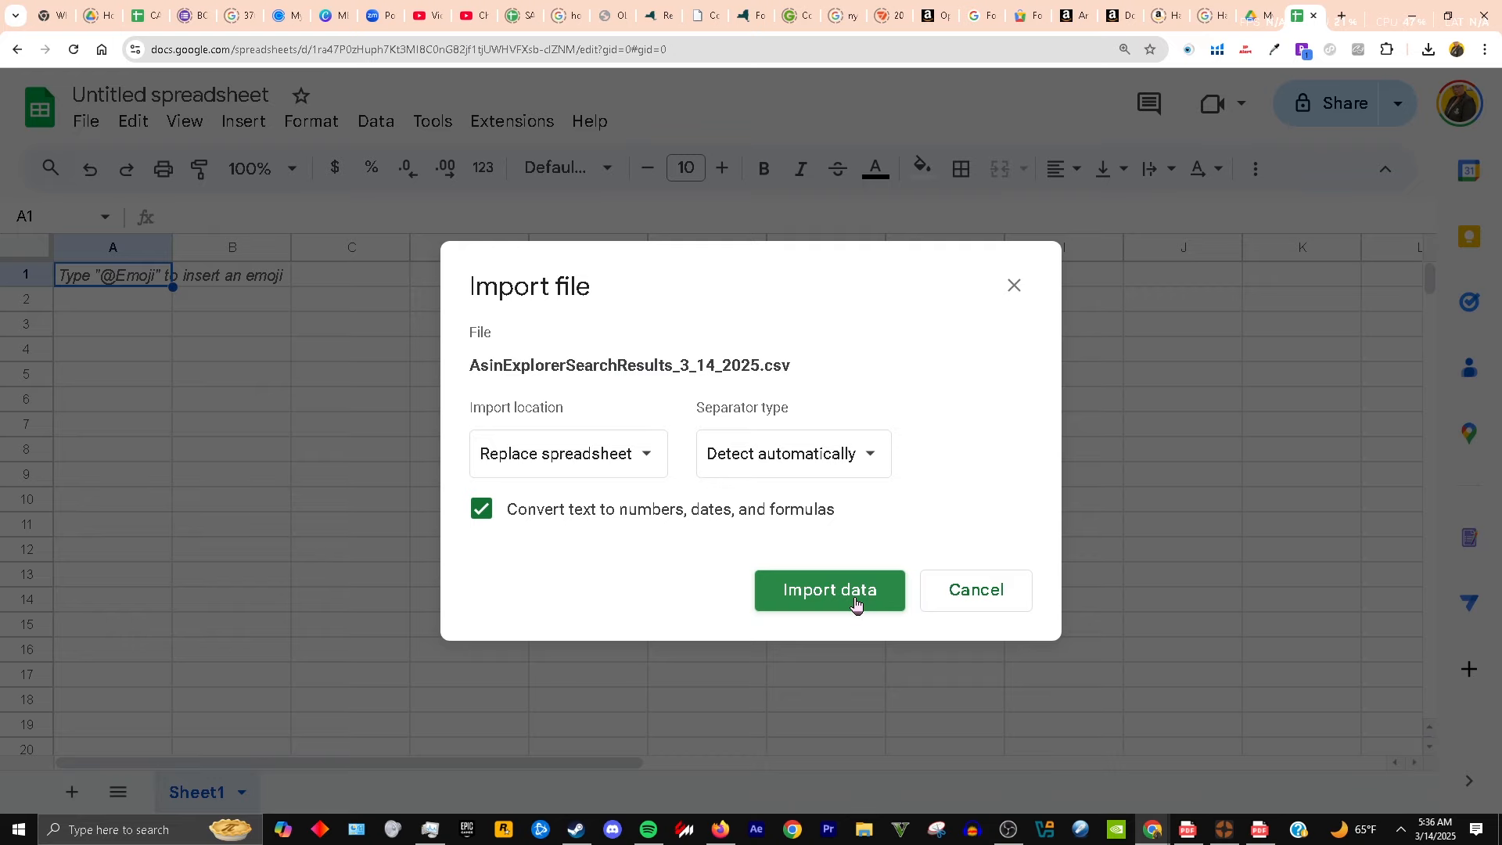
left_click(859, 603)
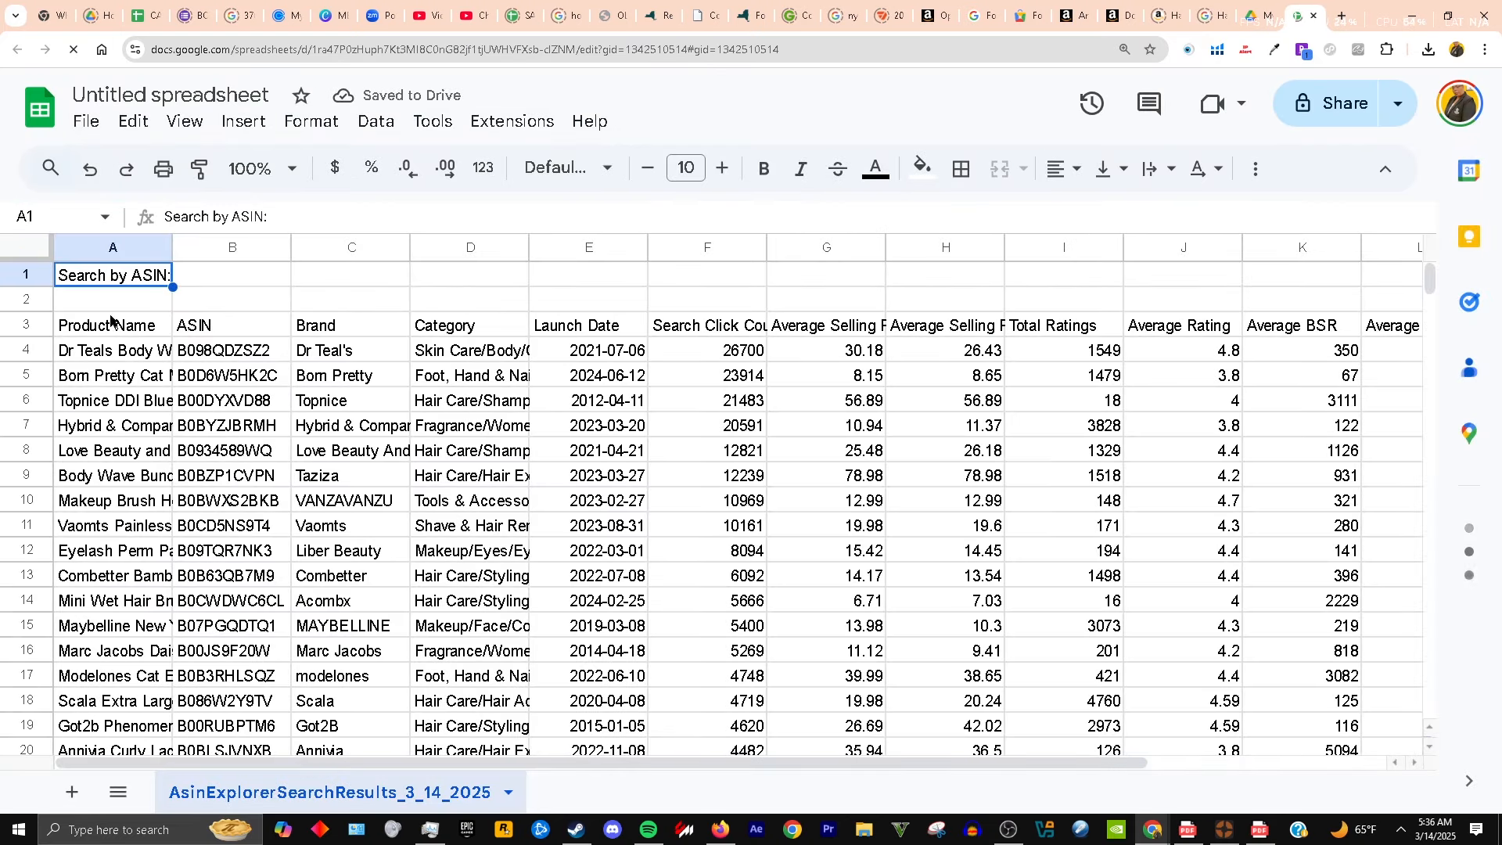
left_click_drag(70, 327, 1154, 817)
left_click(79, 208)
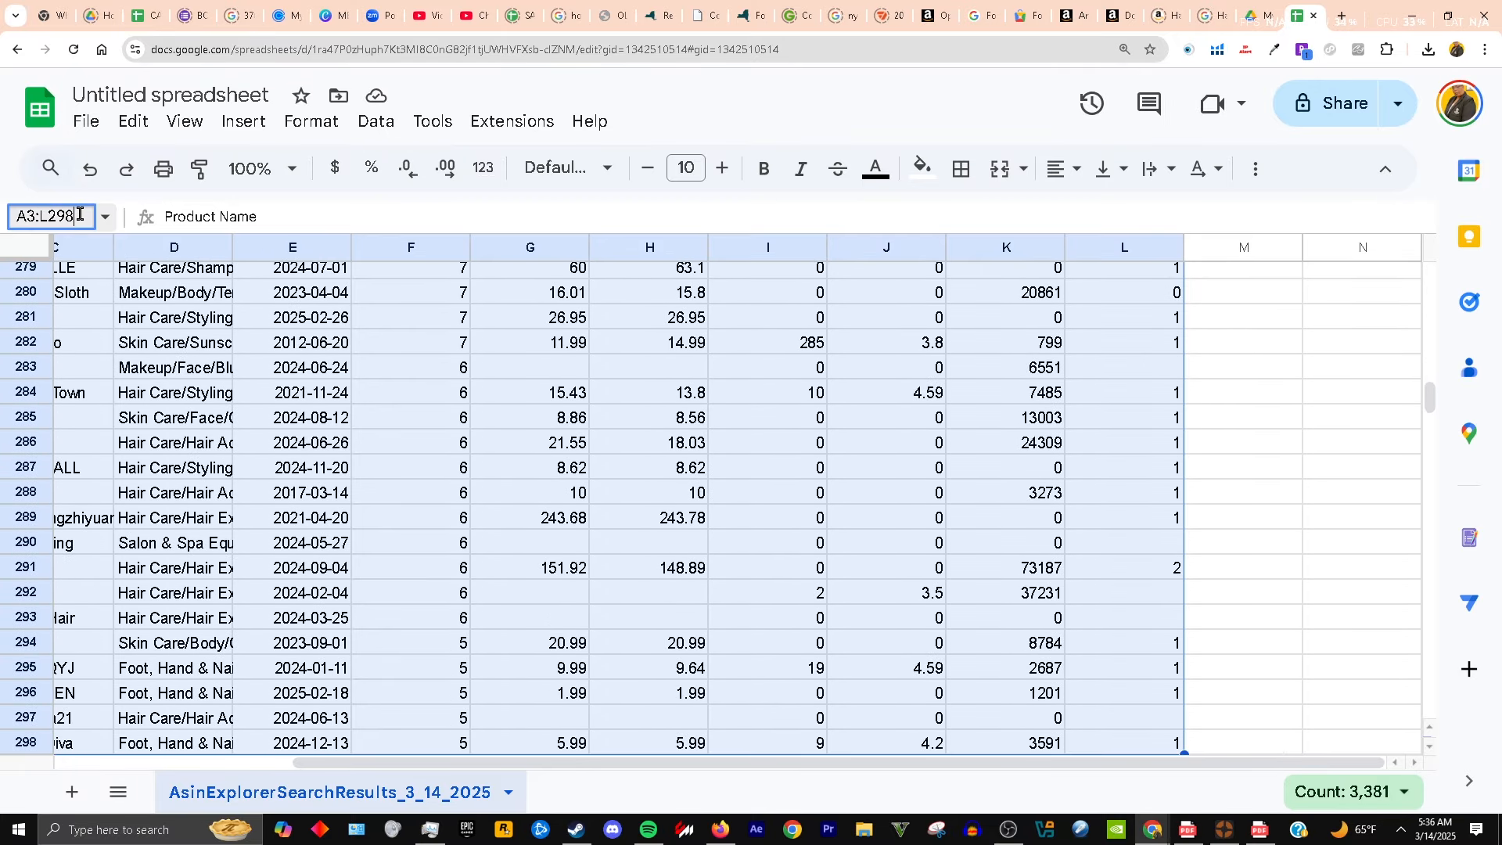
key("ctrl+a")
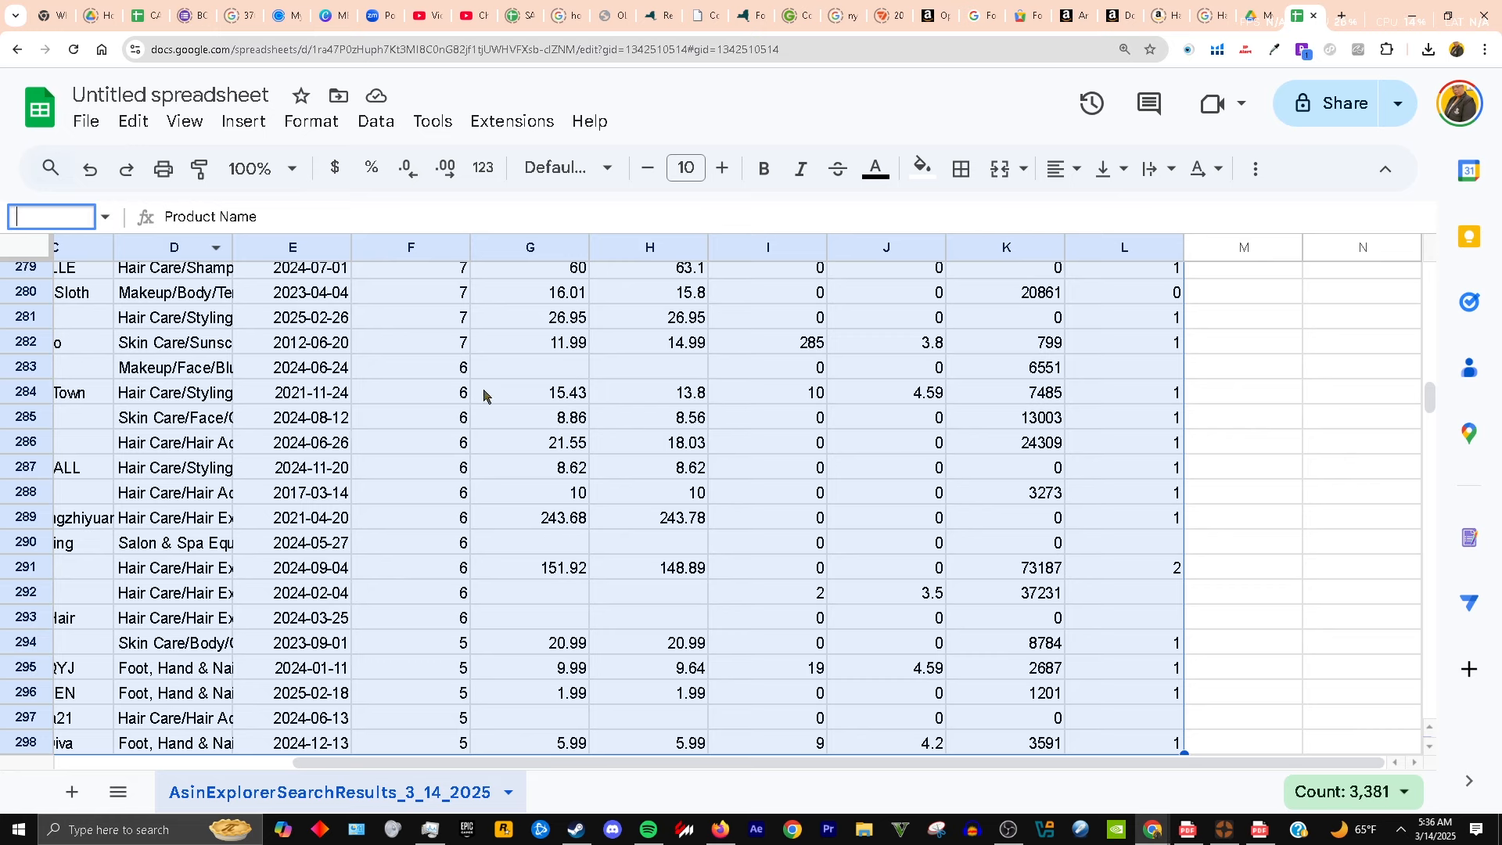
type("G285")
key("Return")
scroll(765, 415, "up", 5)
left_click(857, 583)
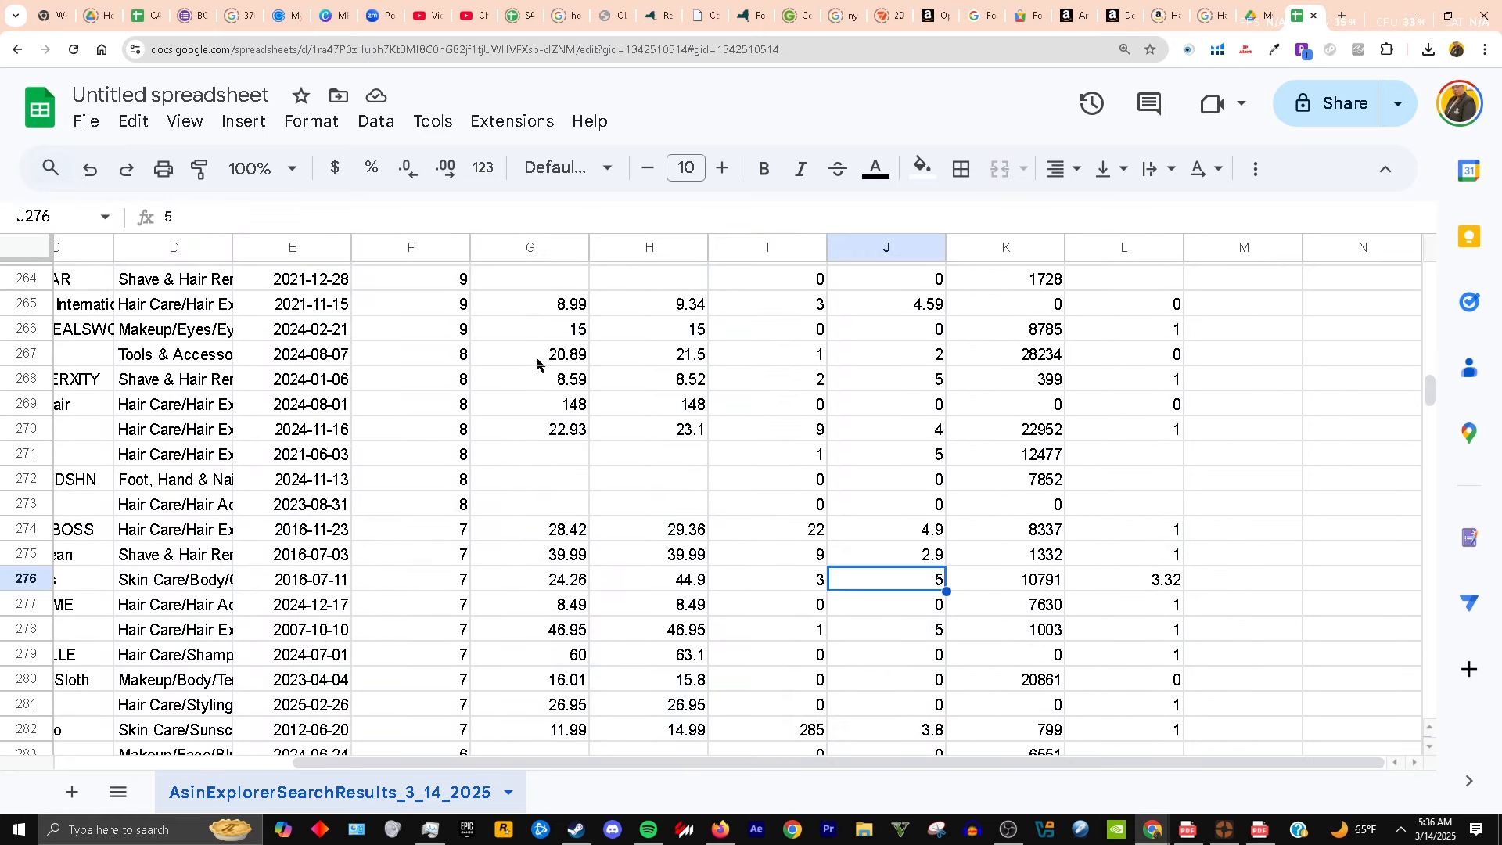
scroll(1146, 344, "up", 9)
scroll(1138, 313, "up", 2)
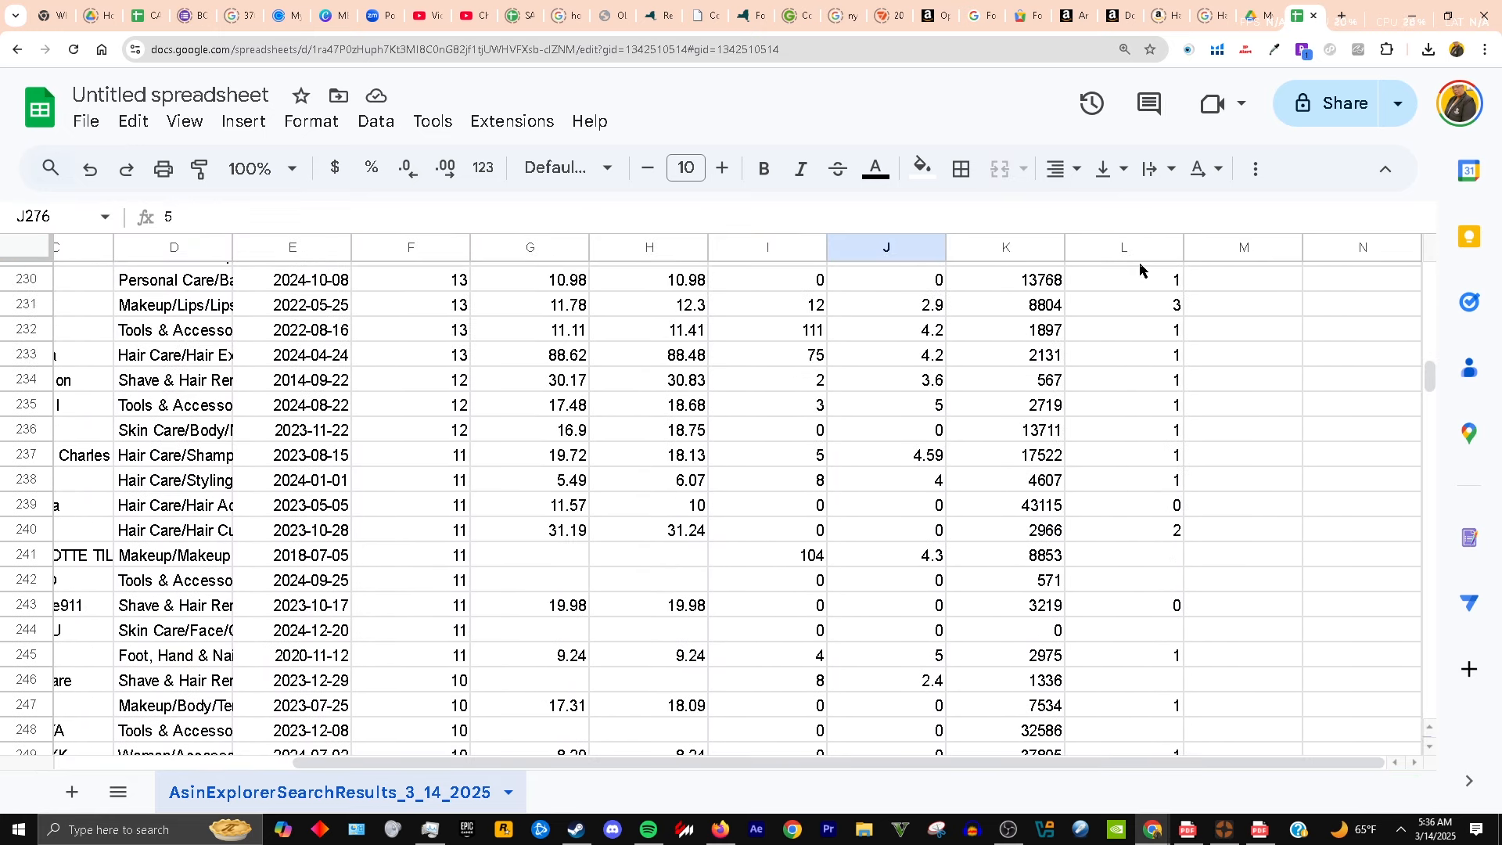
scroll(1177, 321, "up", 11)
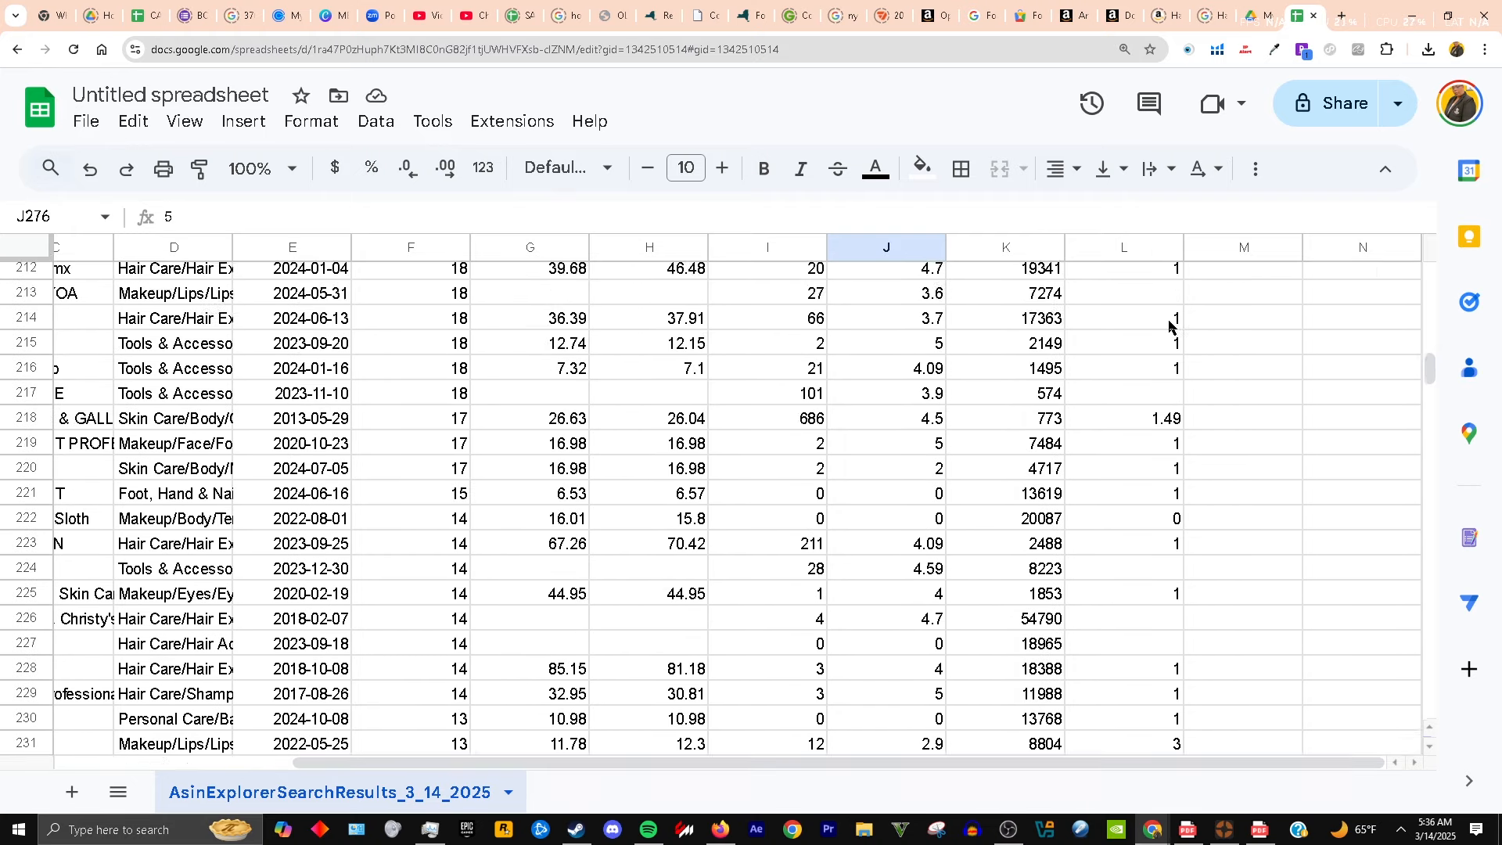
left_click(1242, 378)
- Select the product data from the header row to row 1005 as the range A3:L1005
left_click_drag(1430, 363, 1427, 262)
left_click_drag(1182, 336, 7, 763)
left_click(85, 218)
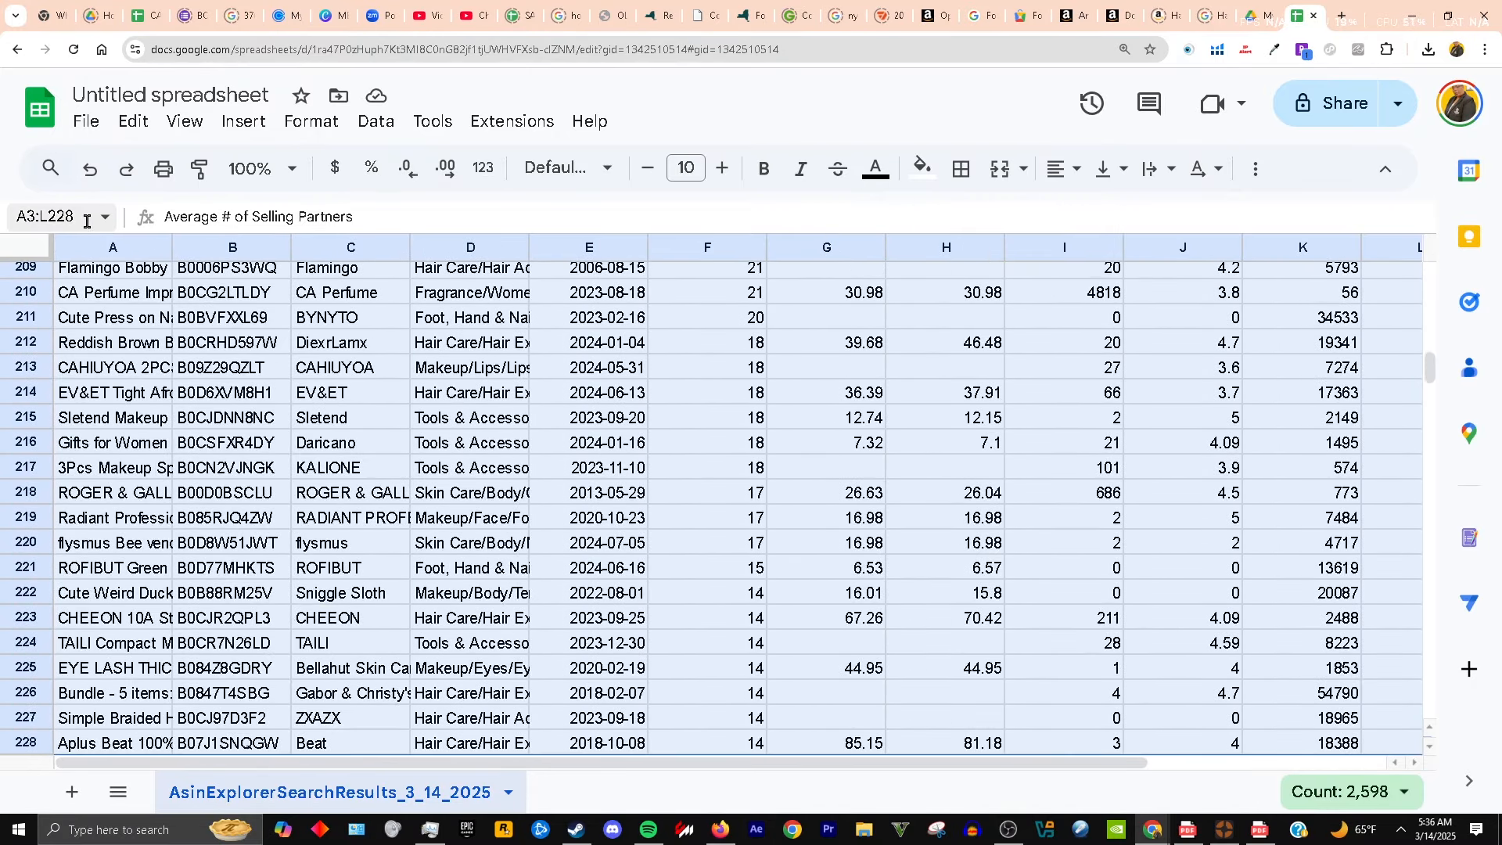
left_click(85, 218)
type("1005")
key("Return")
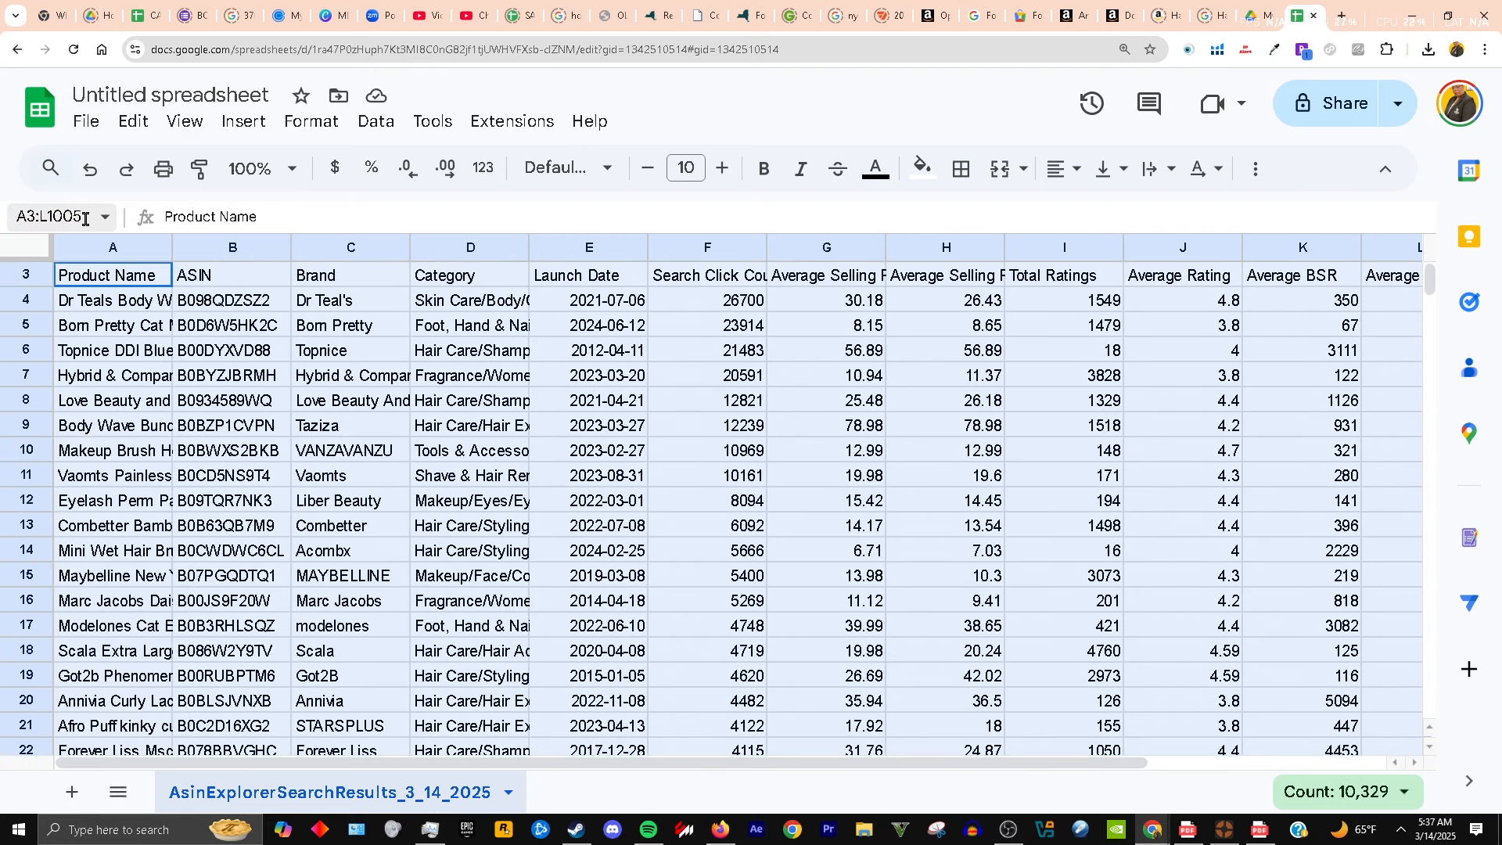
scroll(575, 507, "down", 5)
scroll(575, 507, "up", 5)
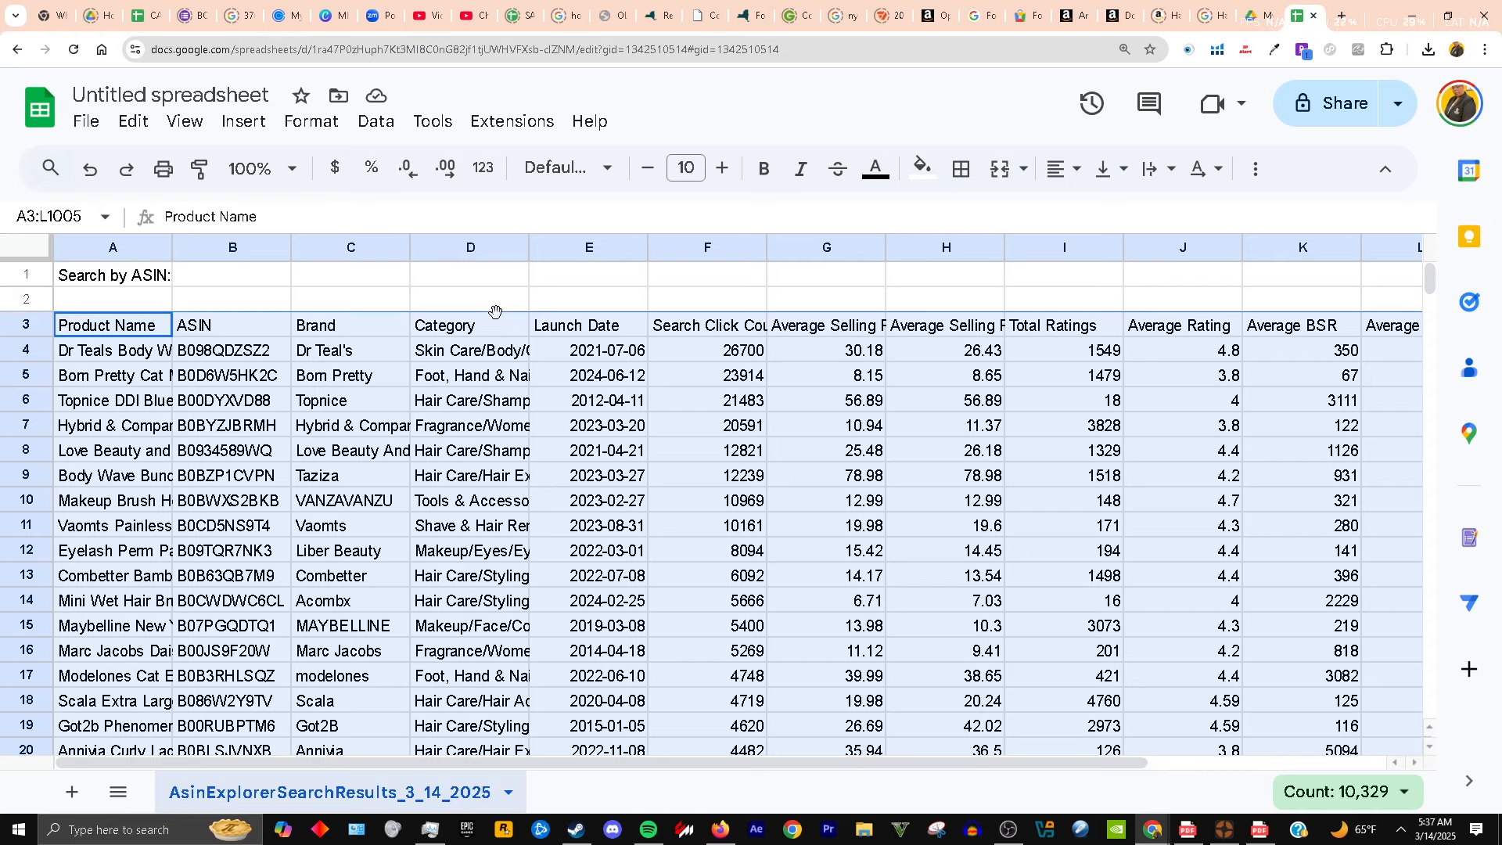
- Create a filter on the selected product data so every header column has filter controls
left_click(309, 122)
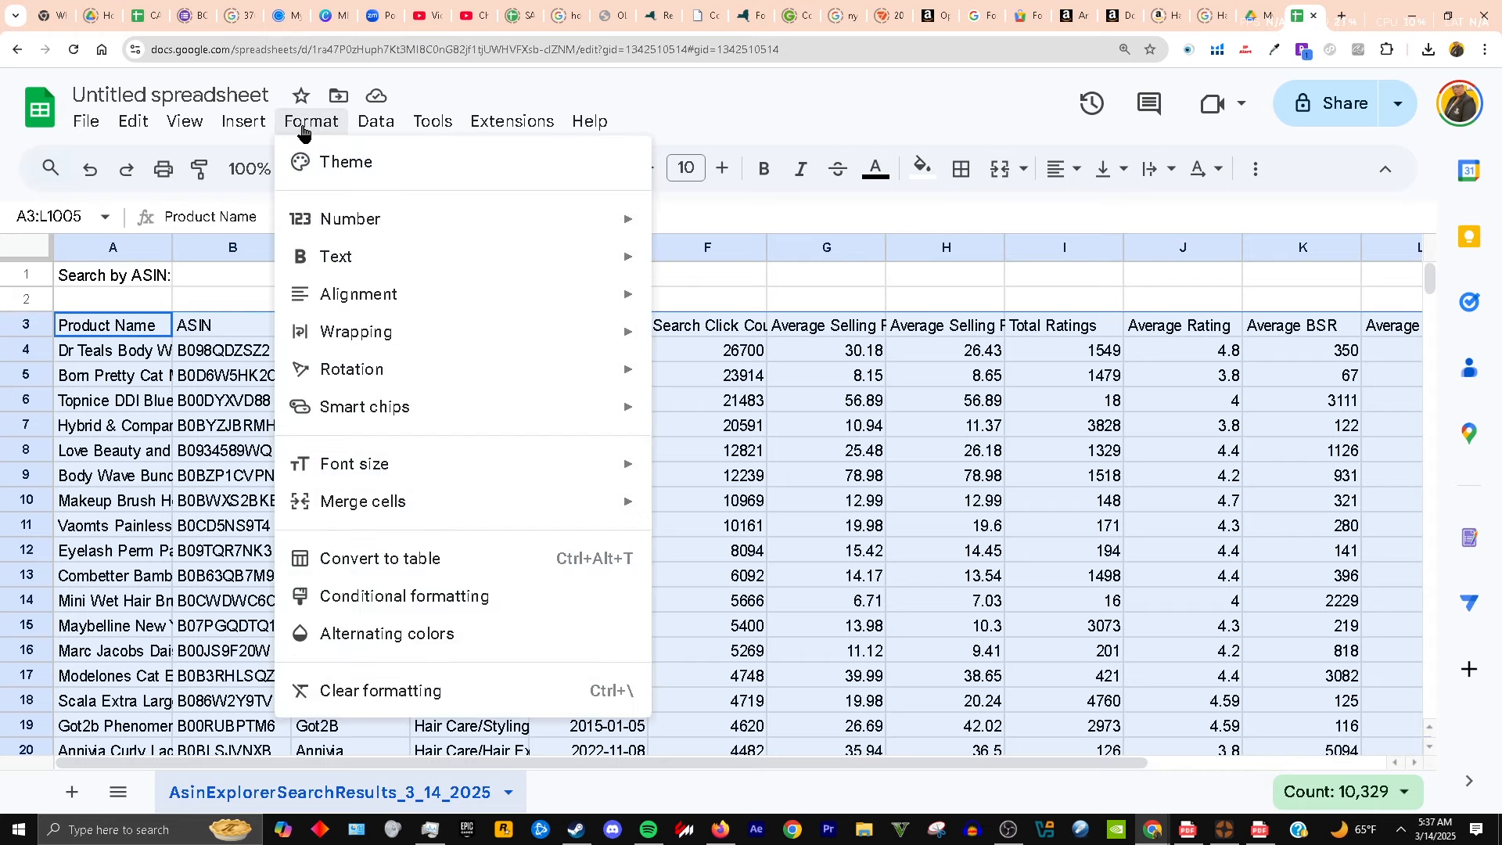
mouse_move(378, 132)
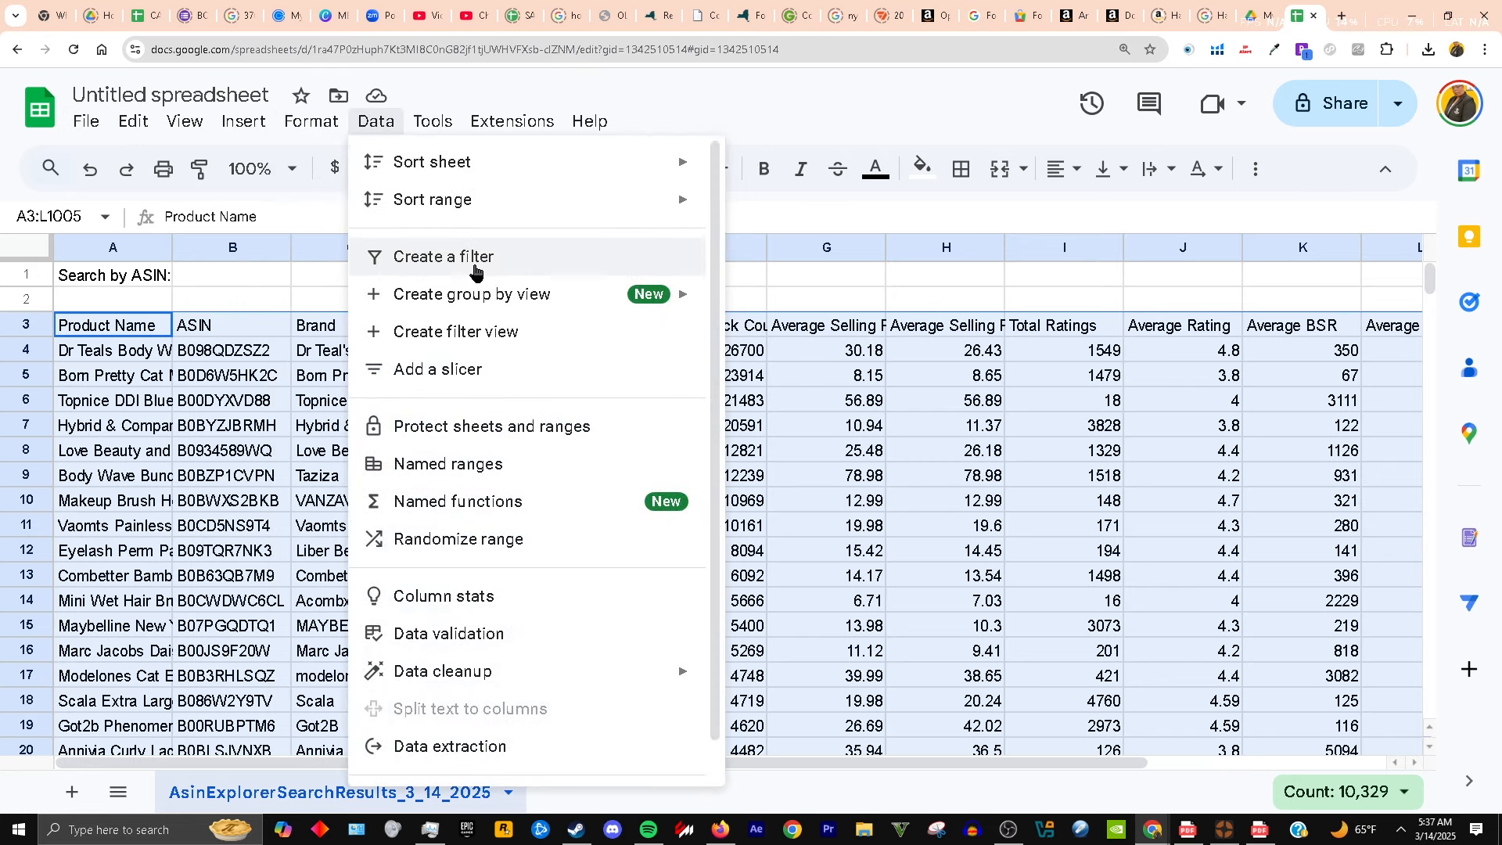
left_click(603, 266)
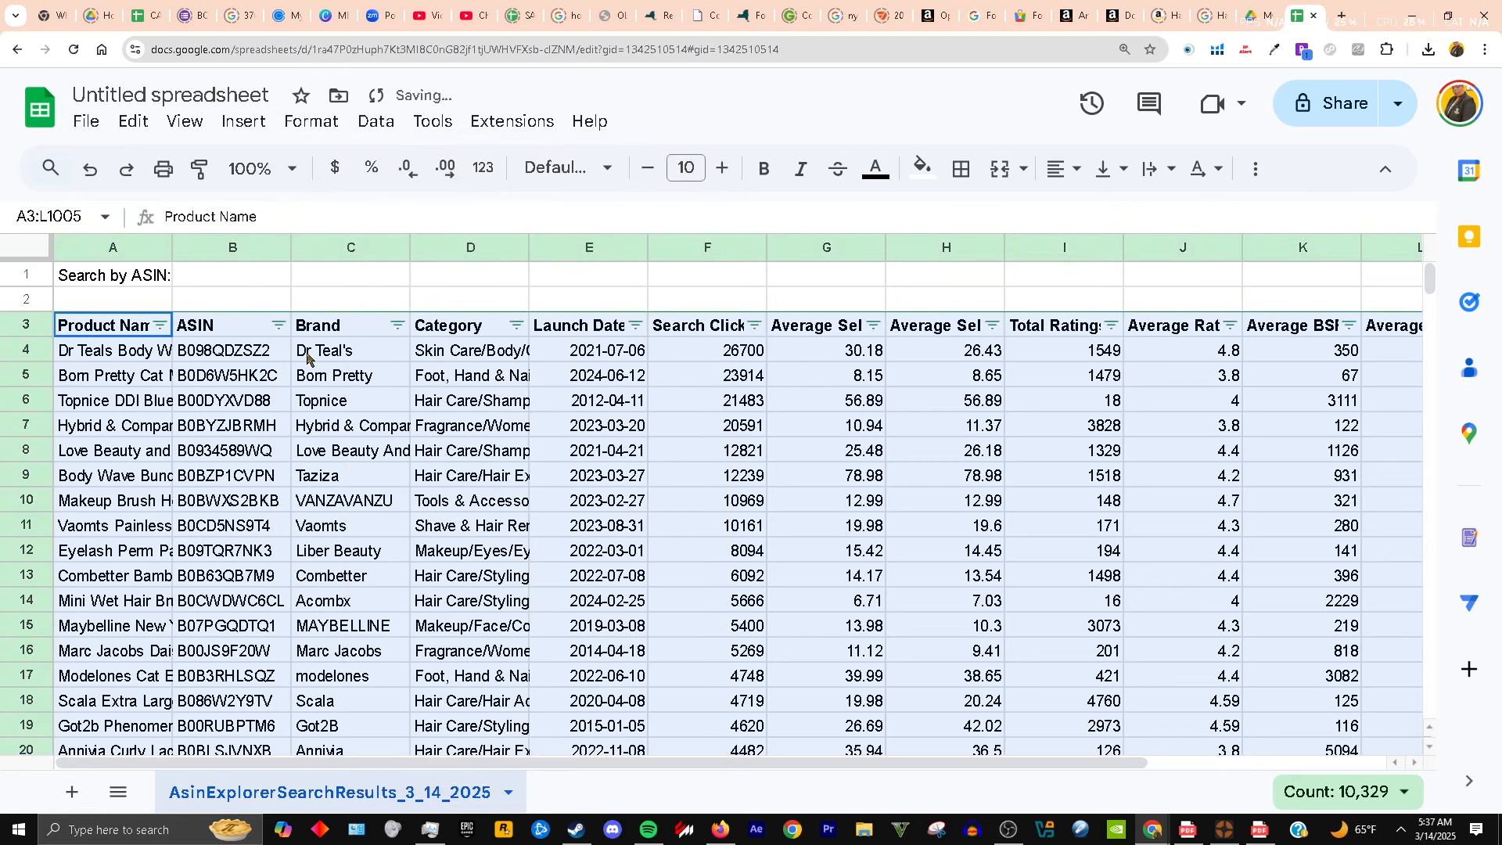
left_click(380, 385)
scroll(380, 393, "down", 2)
scroll(370, 399, "up", 2)
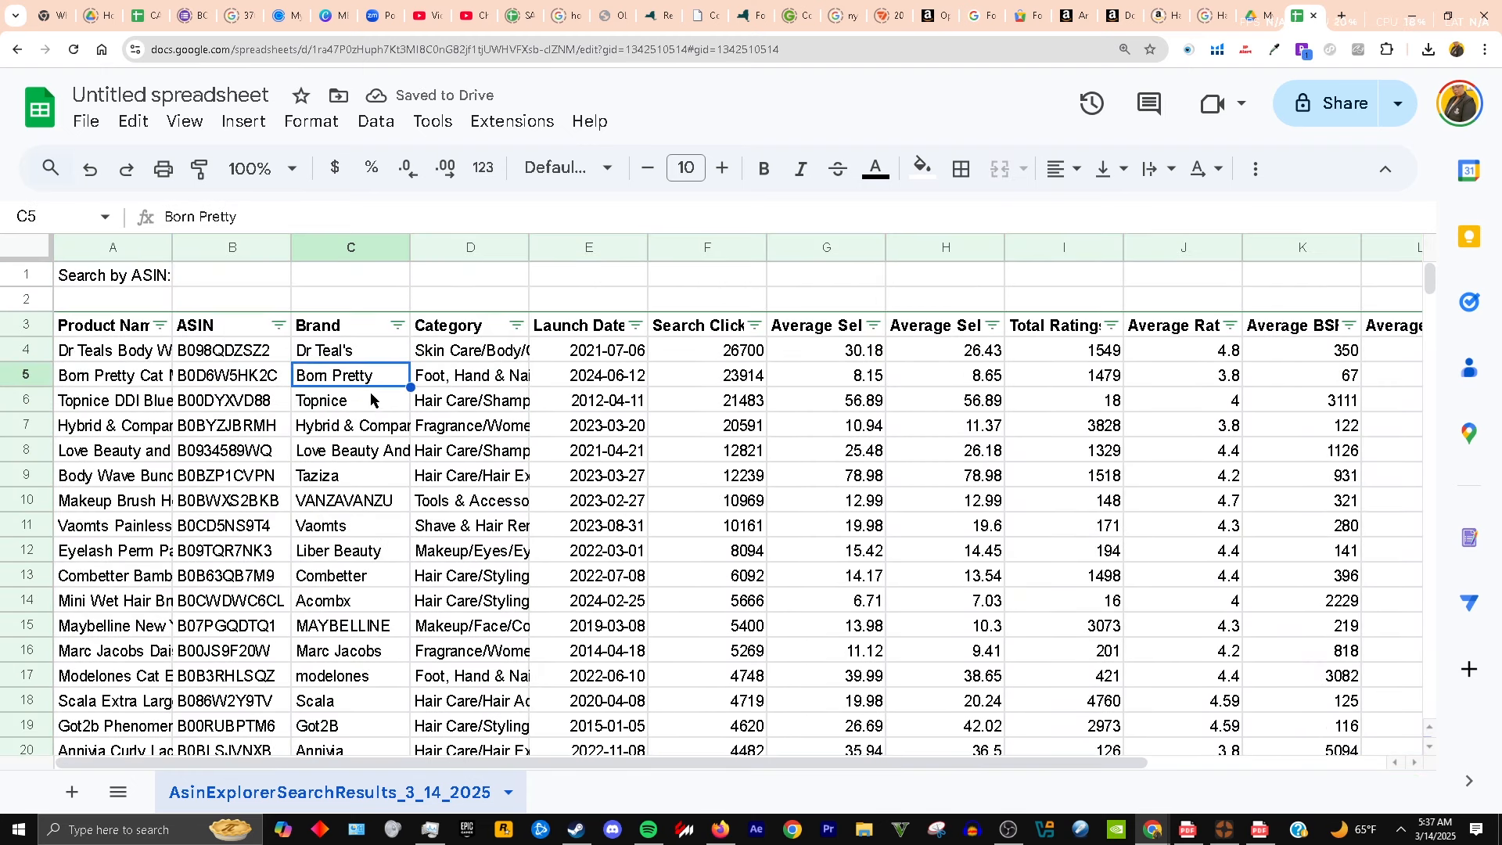
- Sort the product data by the Brand column from Z to A and look over the first rows
left_click(398, 325)
left_click(274, 405)
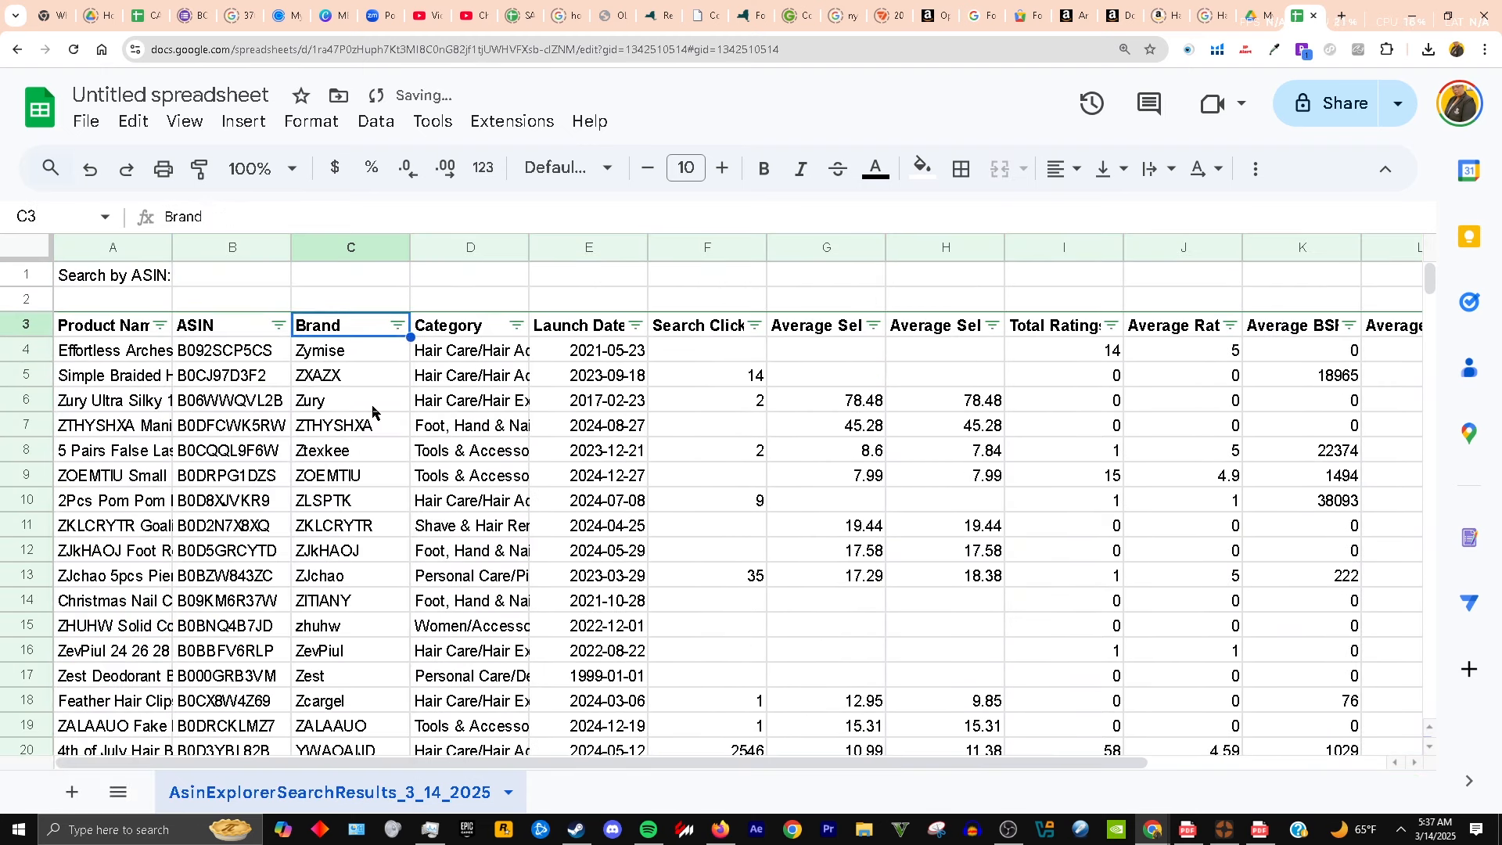
scroll(370, 411, "down", 2)
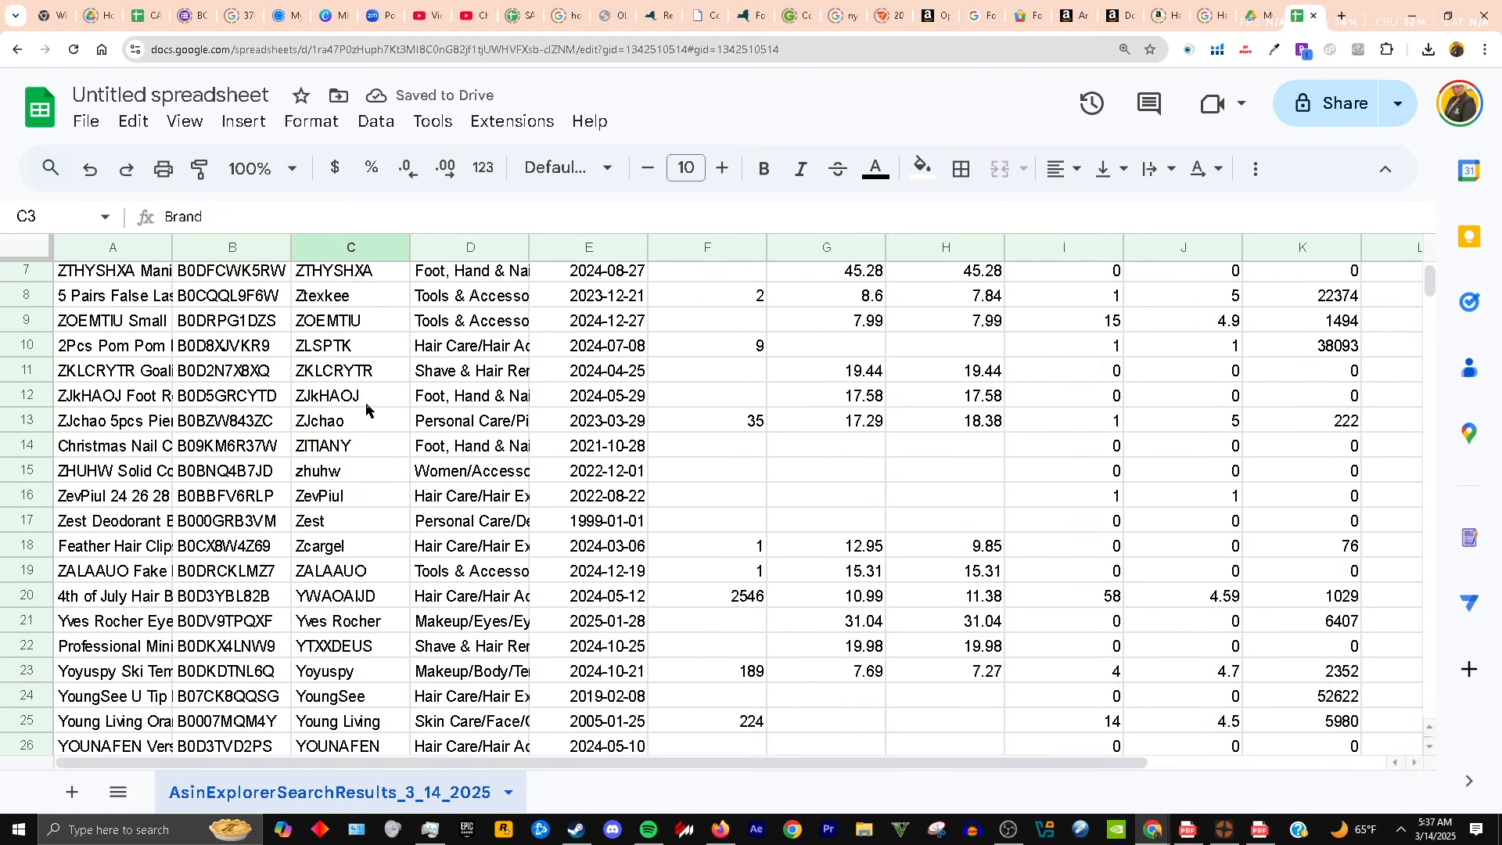
scroll(366, 410, "up", 2)
- Sort the product data by the Brand column from A to Z
left_click(404, 325)
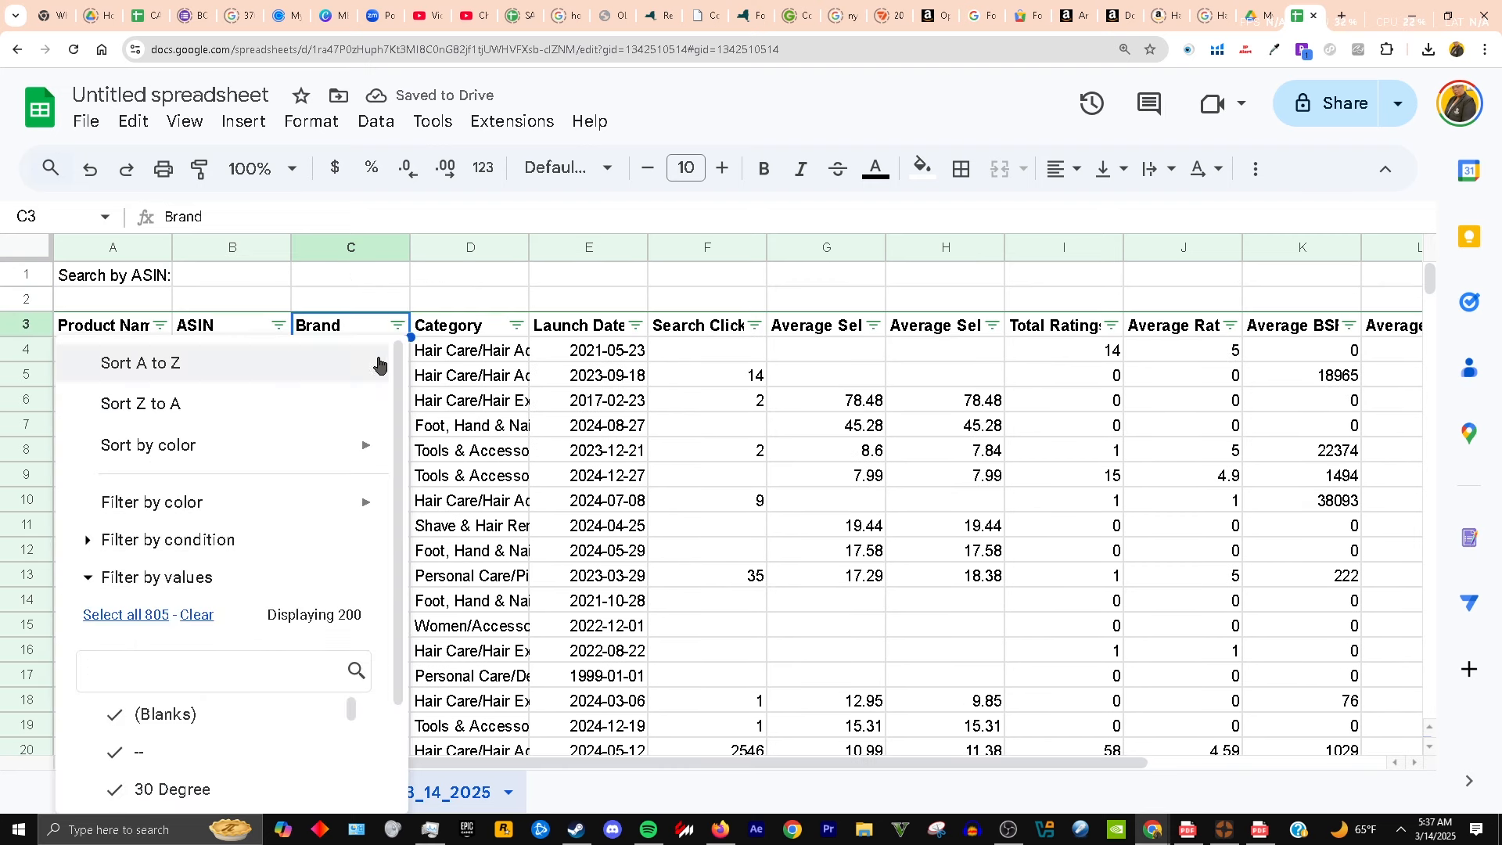
left_click(308, 368)
scroll(338, 464, "down", 1)
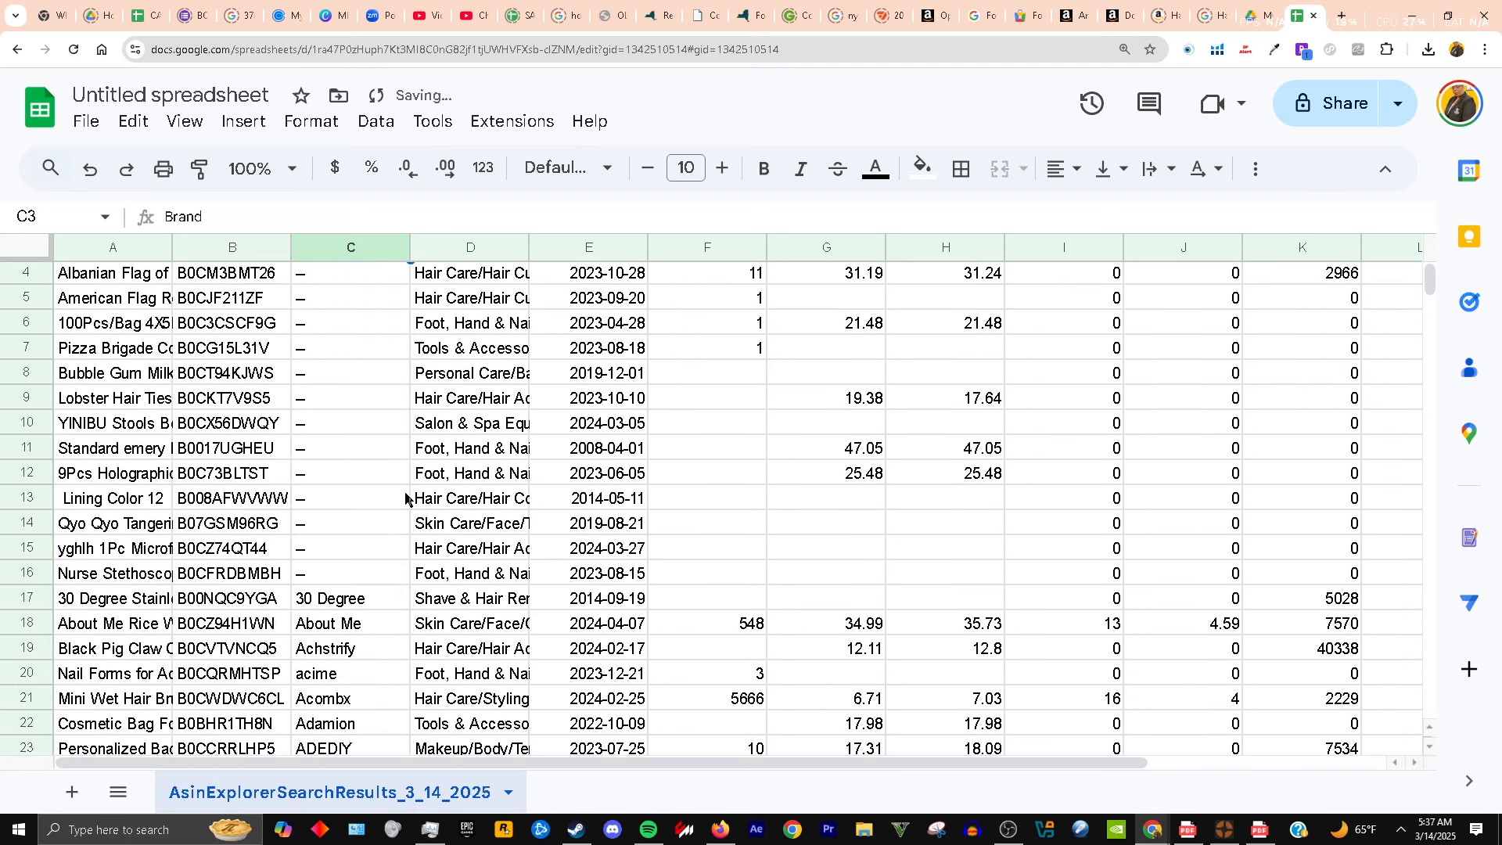
- Examine the alphabetical brand list down through the brands starting with B for products worth checking
scroll(454, 514, "down", 7)
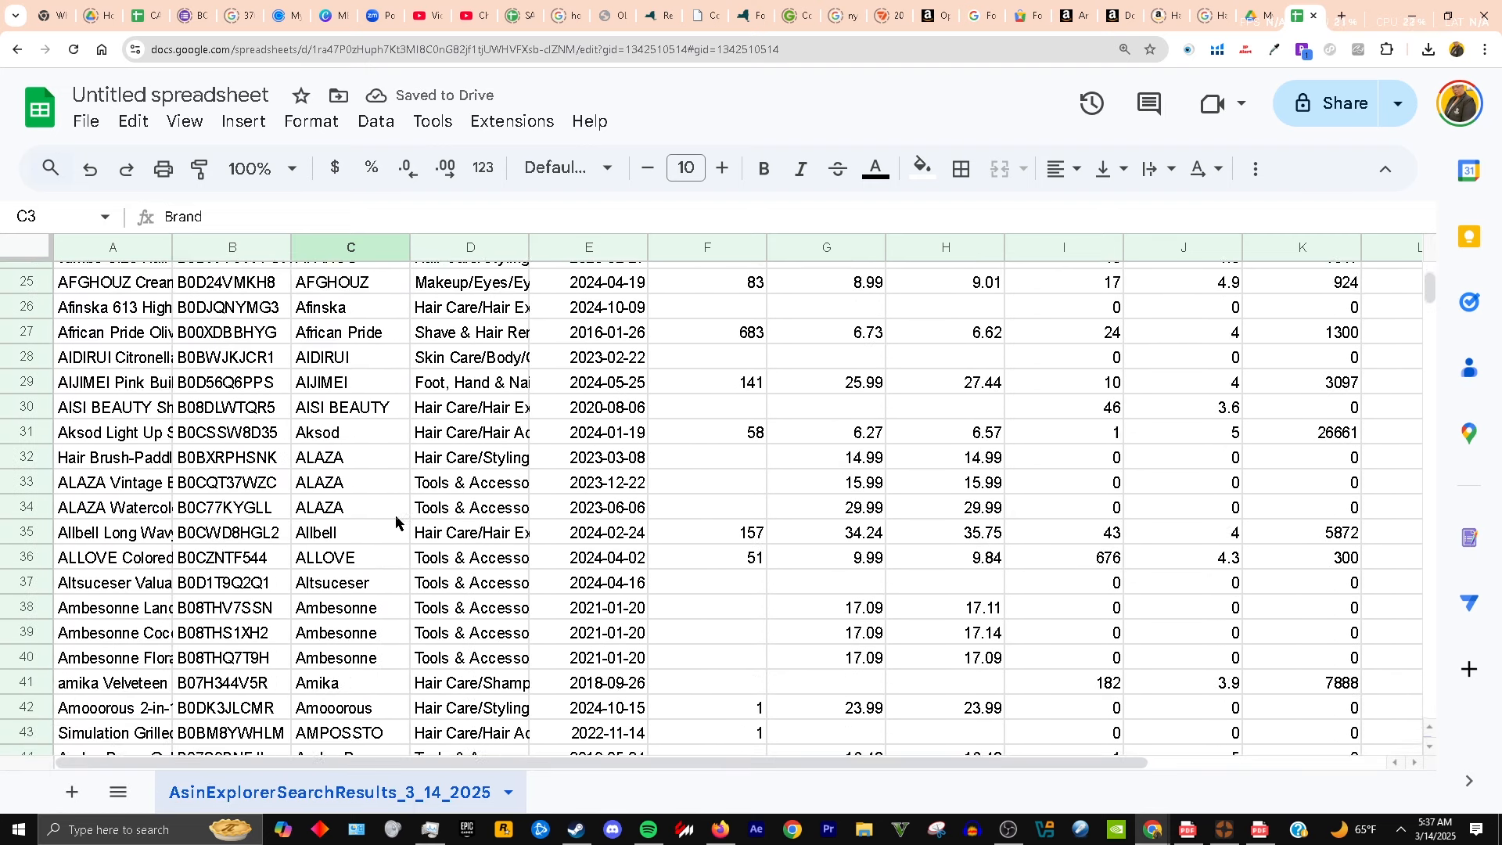
scroll(396, 519, "down", 9)
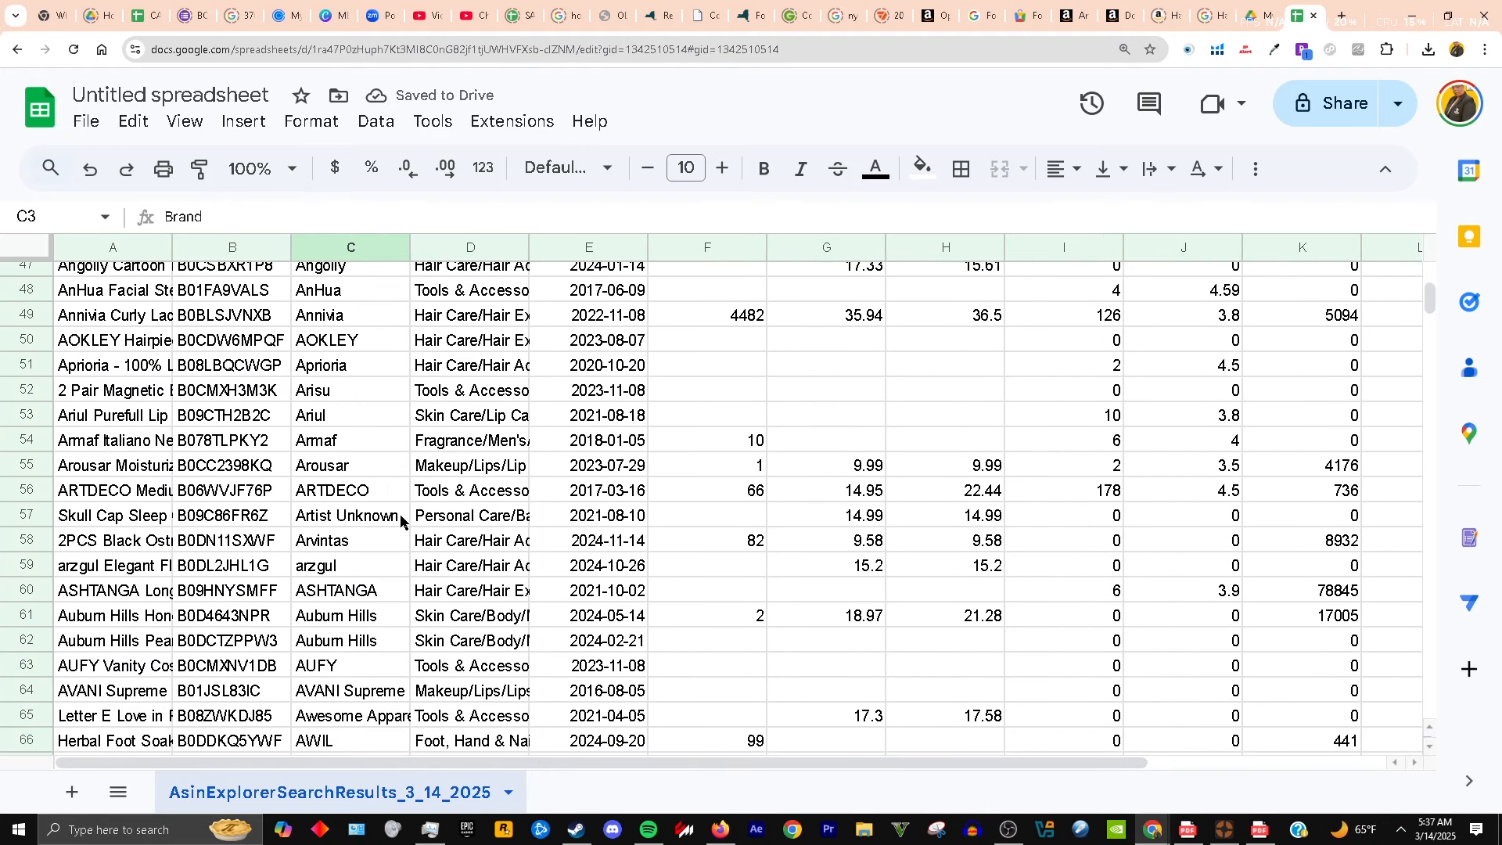
scroll(386, 523, "down", 2)
scroll(328, 446, "down", 4)
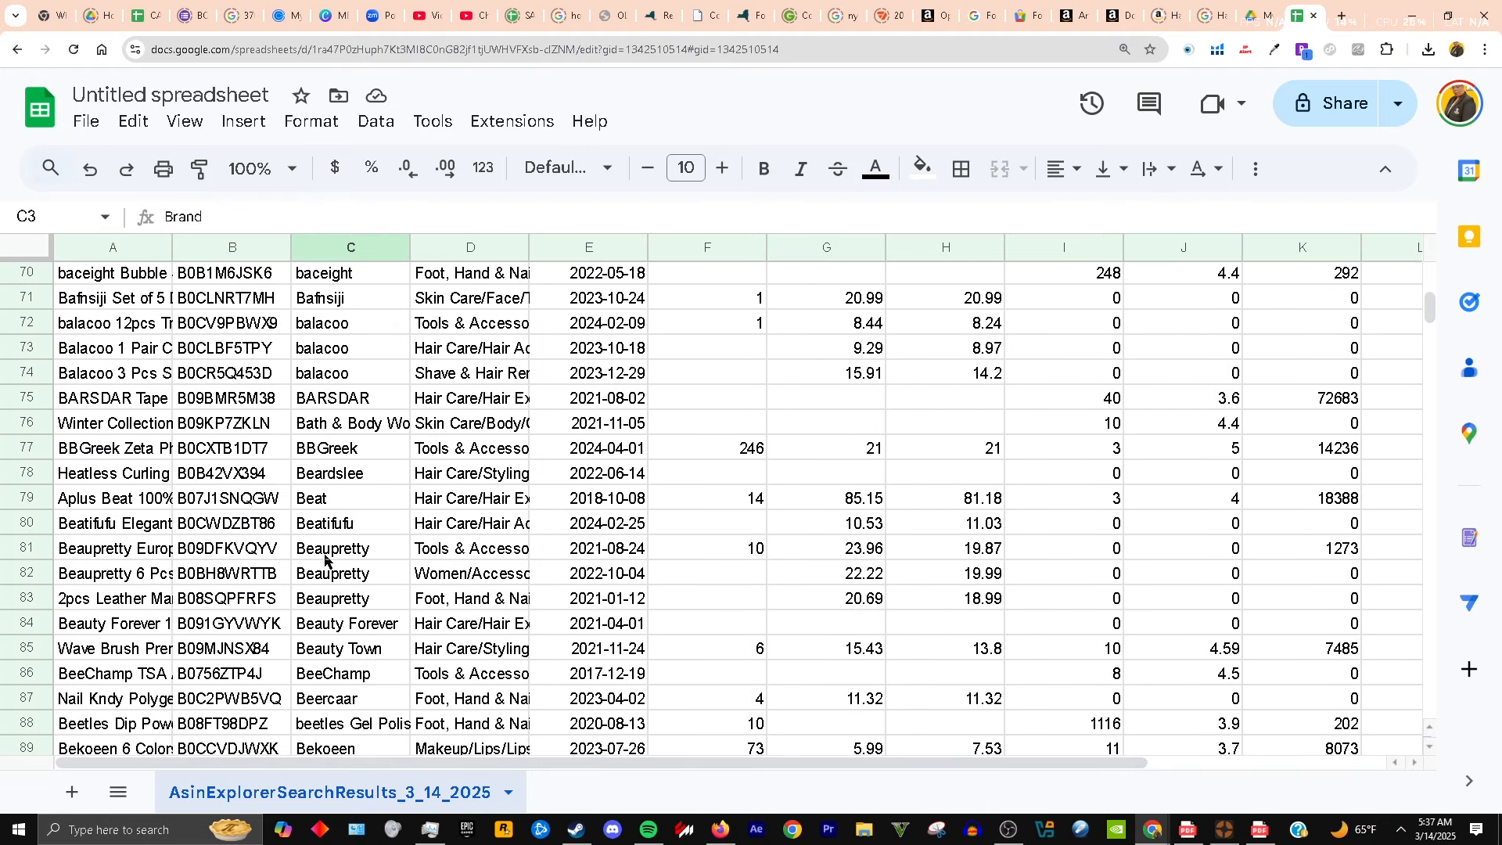
scroll(320, 566, "down", 1)
scroll(333, 503, "down", 5)
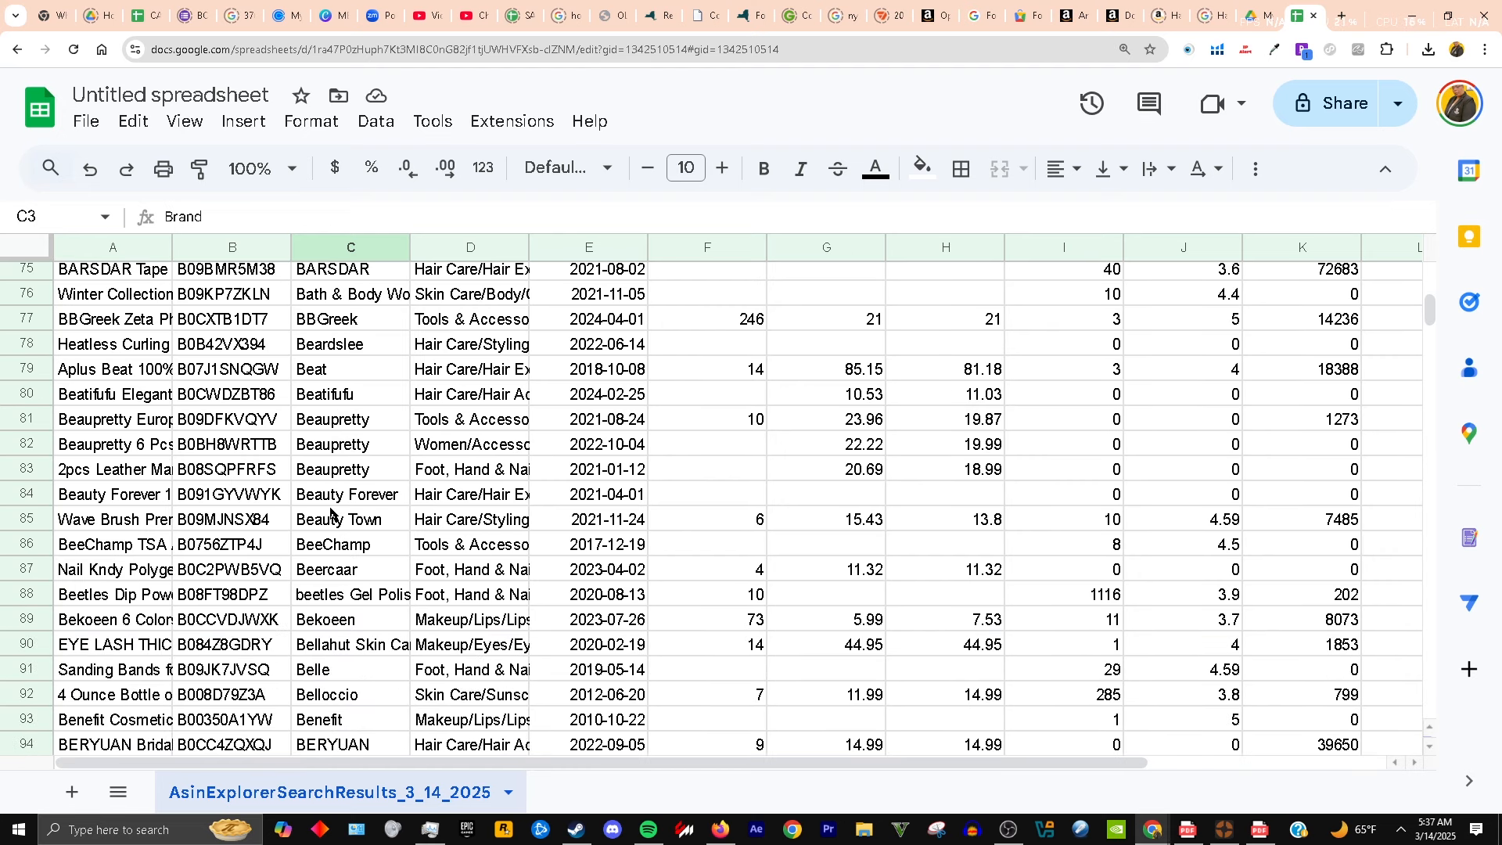
scroll(382, 528, "down", 3)
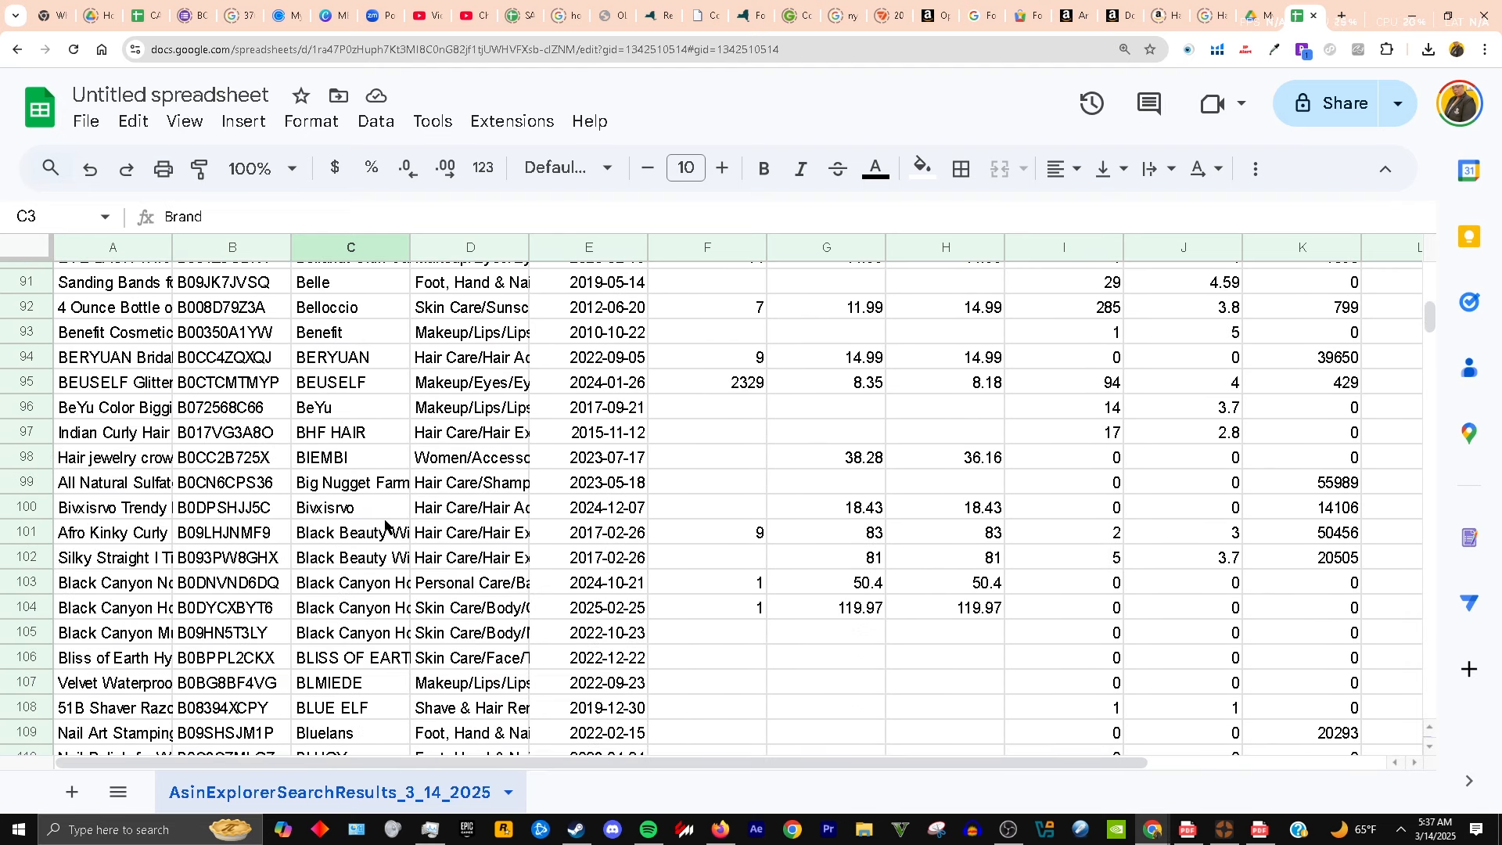
scroll(378, 525, "down", 2)
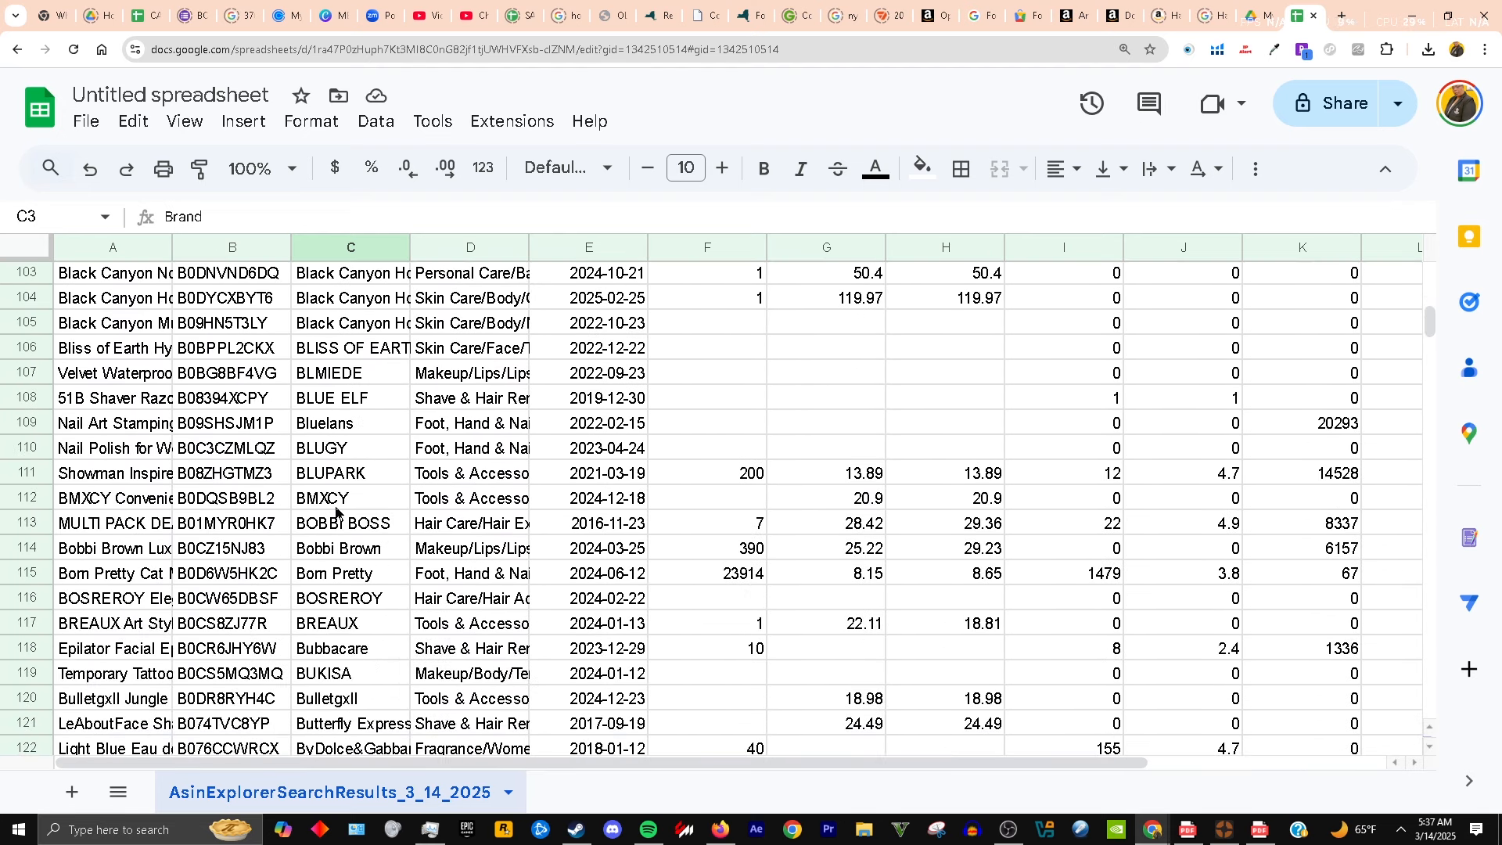
- Open the ASIN cell of the BMXCY product in row 112 and widen the Category column to show more of each category
double_click(227, 501)
double_click(227, 499)
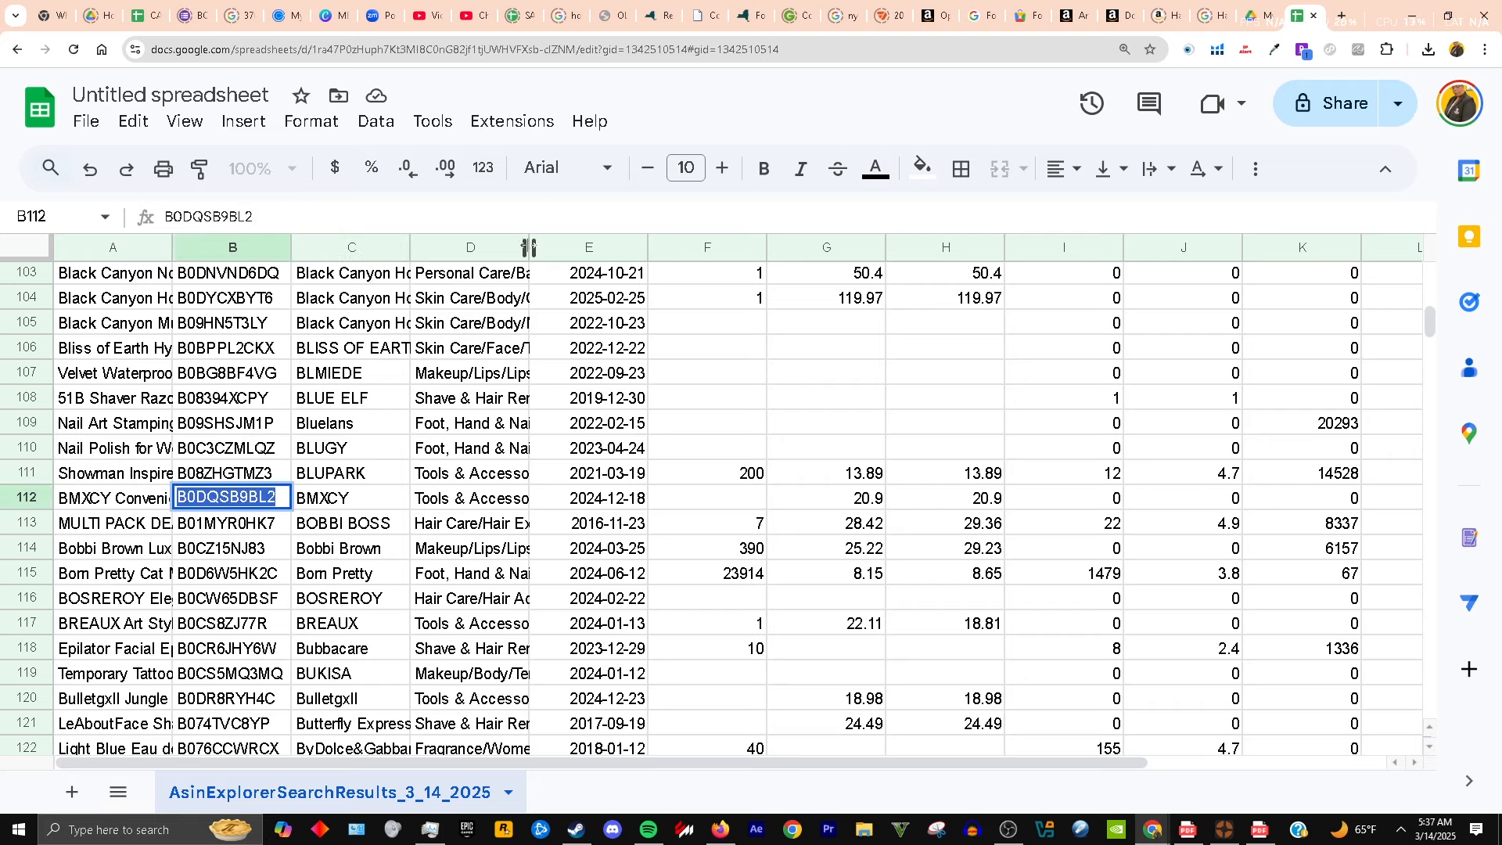
left_click_drag(528, 248, 656, 266)
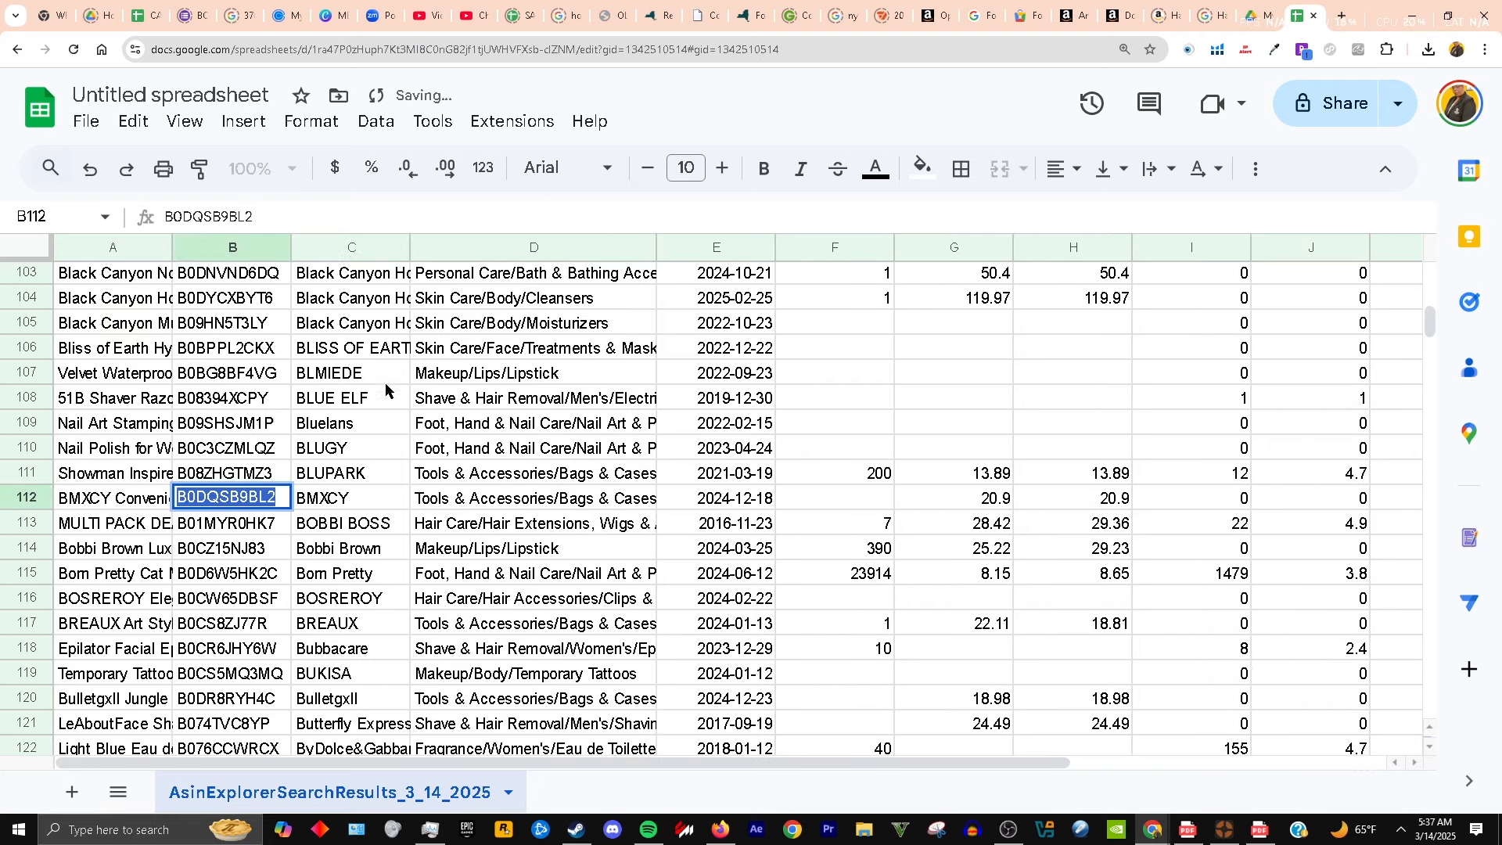
scroll(385, 389, "down", 3)
scroll(516, 395, "up", 1)
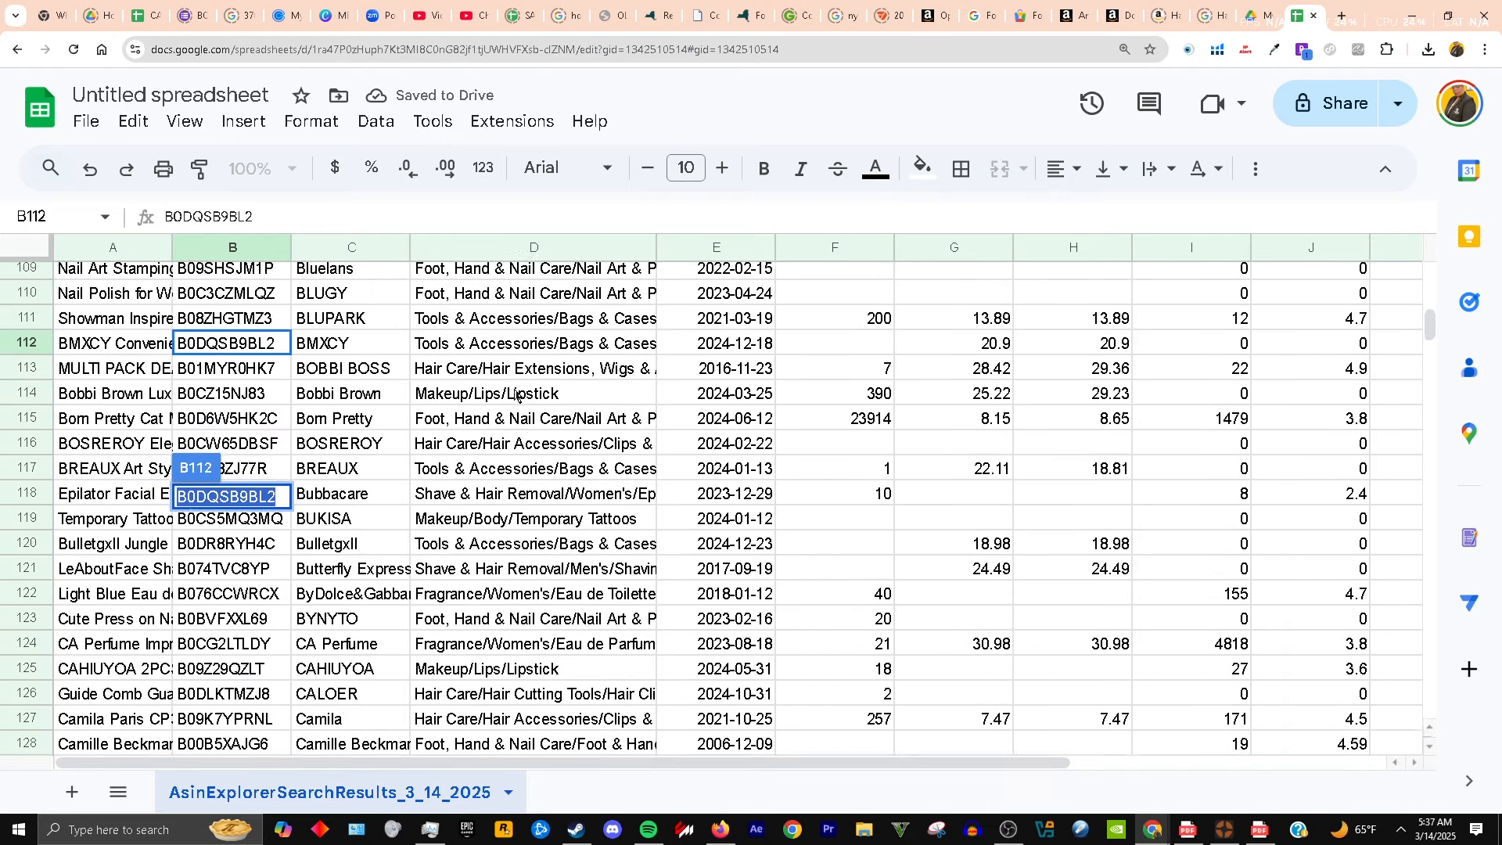
- Copy the ASIN B09LHJNMF9 of the Afro Kinky Curly product in row 101
scroll(517, 395, "up", 6)
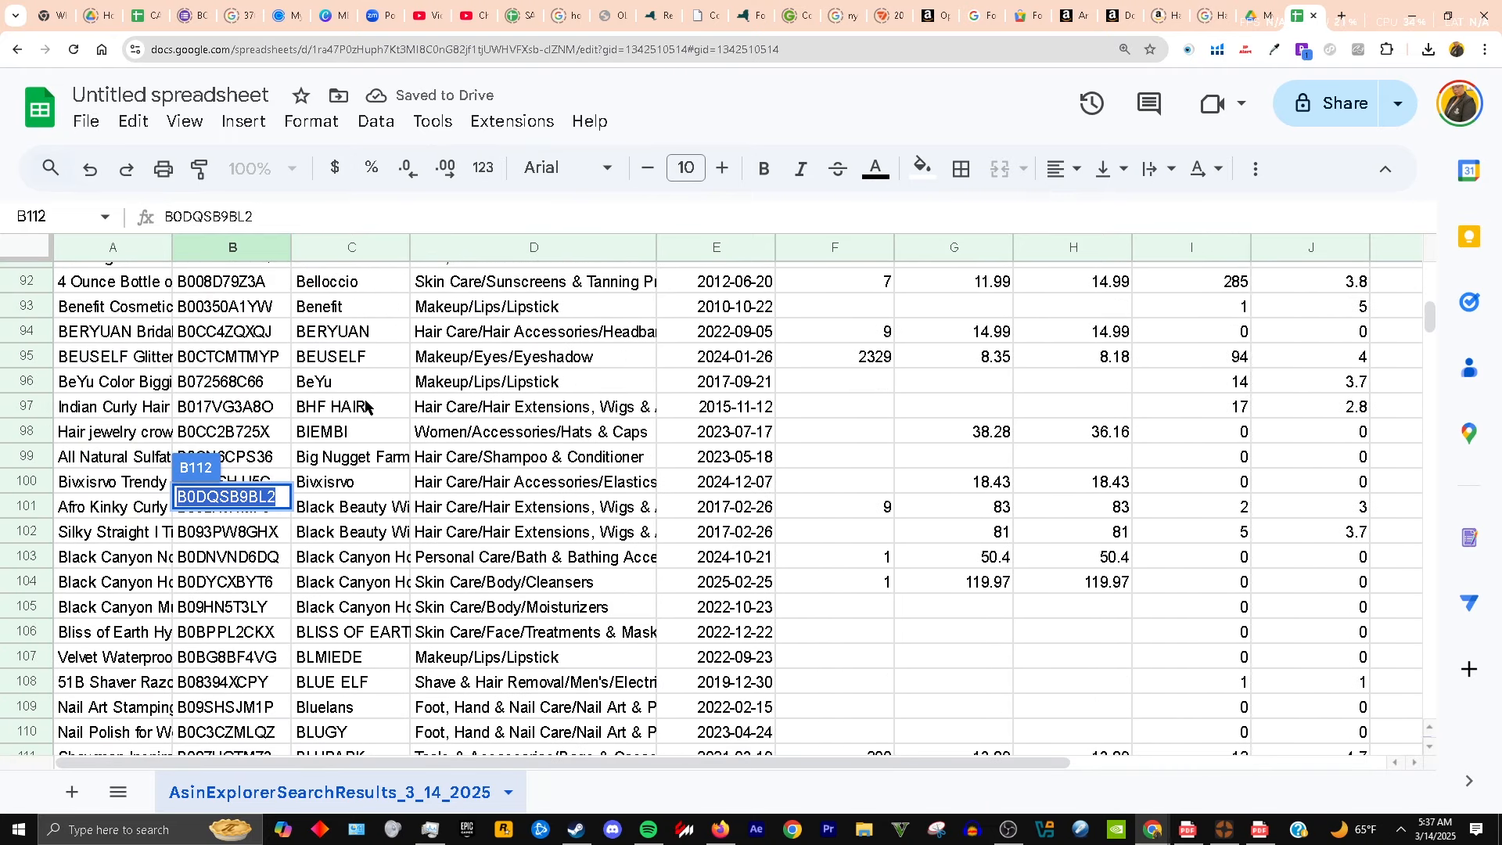
scroll(365, 406, "down", 2)
left_click(248, 356)
double_click(247, 353)
right_click(247, 353)
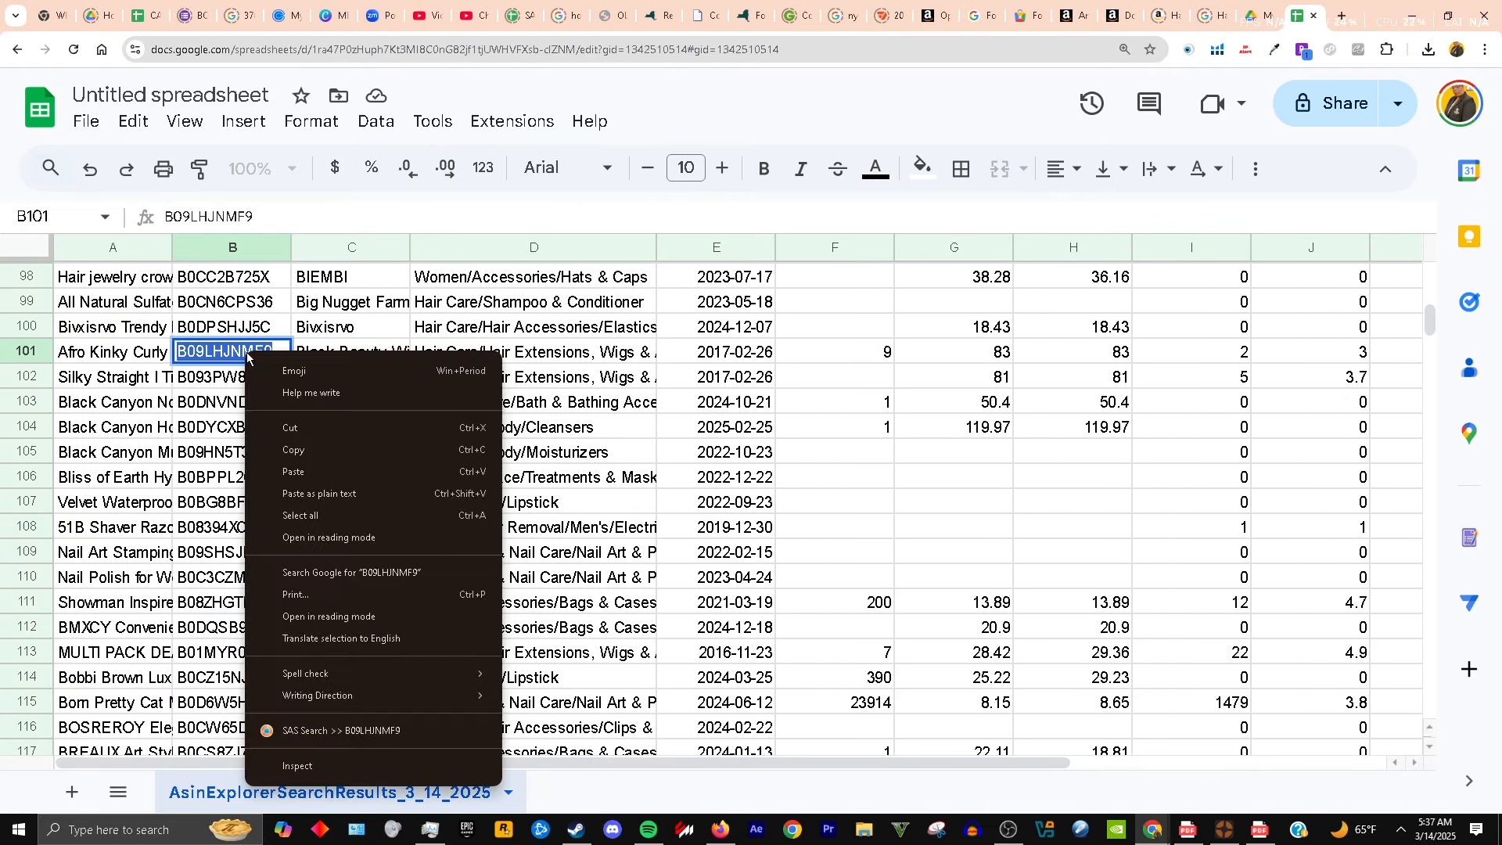
left_click(314, 452)
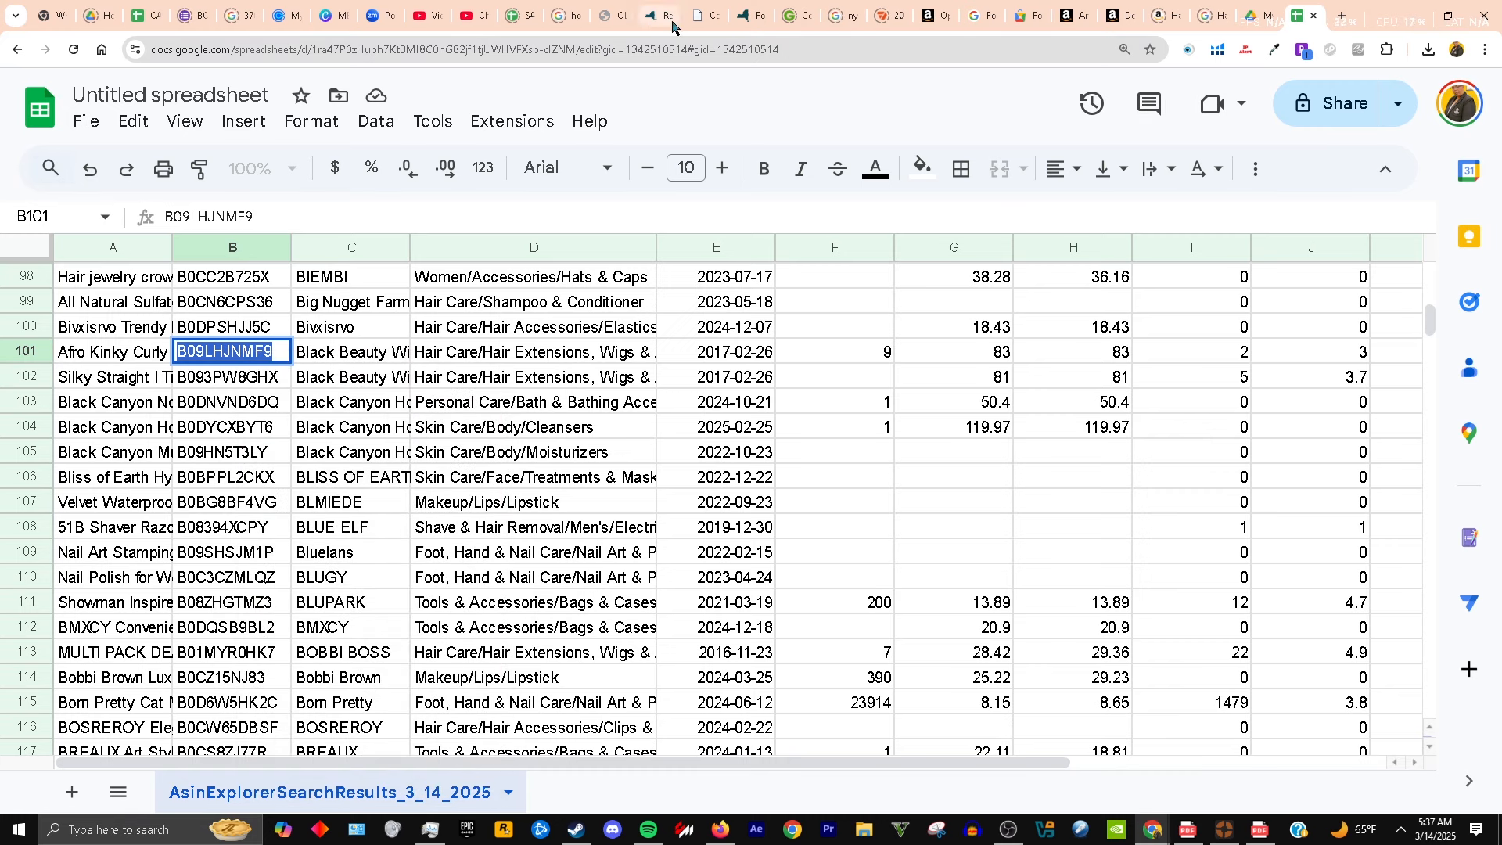
- Switch to the Seller Central product search and replace the ASIN in the Product information search field with B09LHJNMF9
left_click(931, 16)
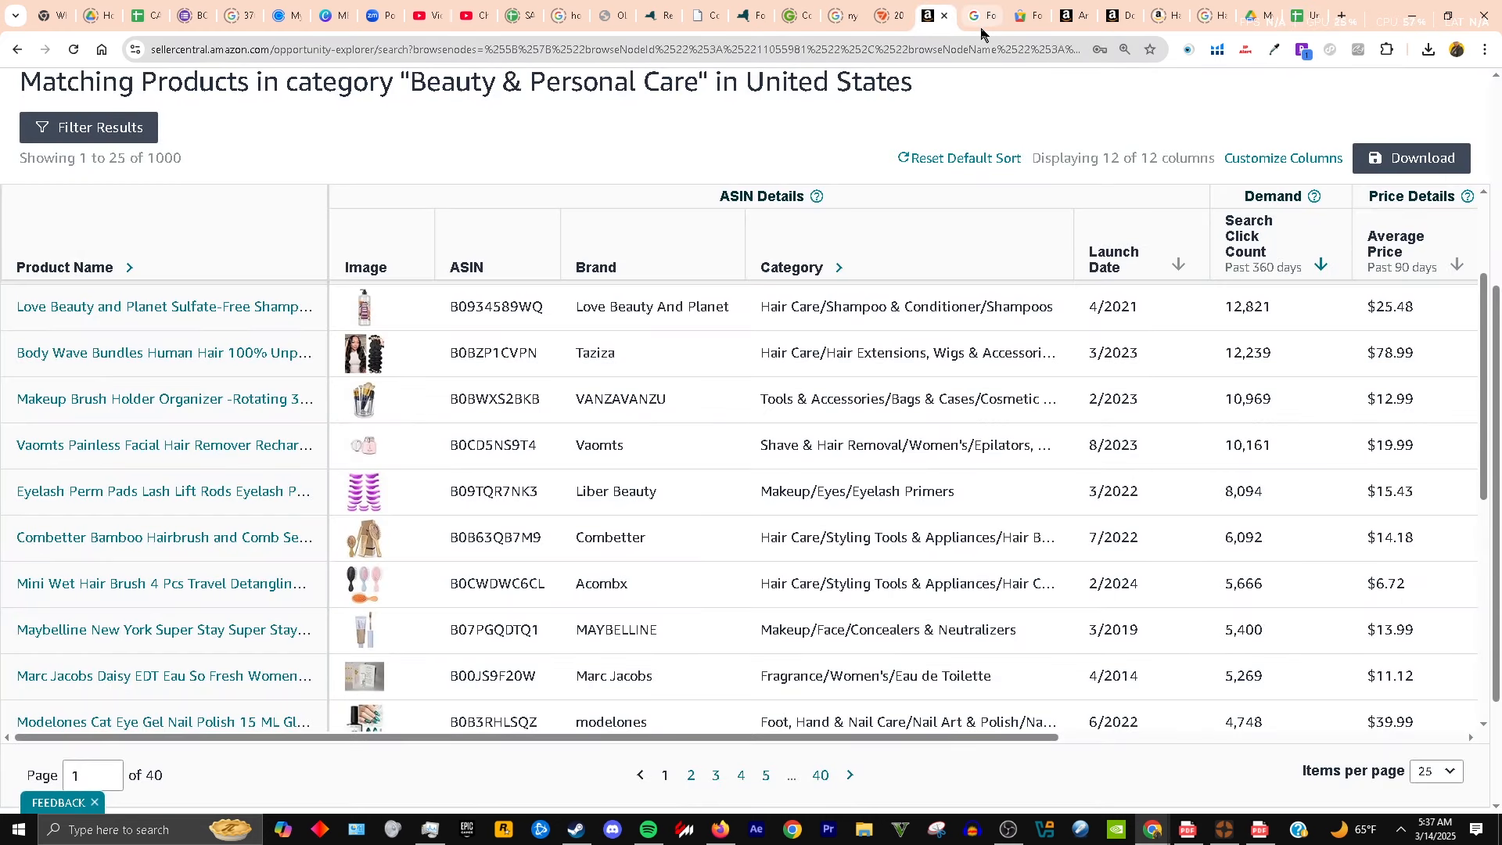
left_click(1115, 15)
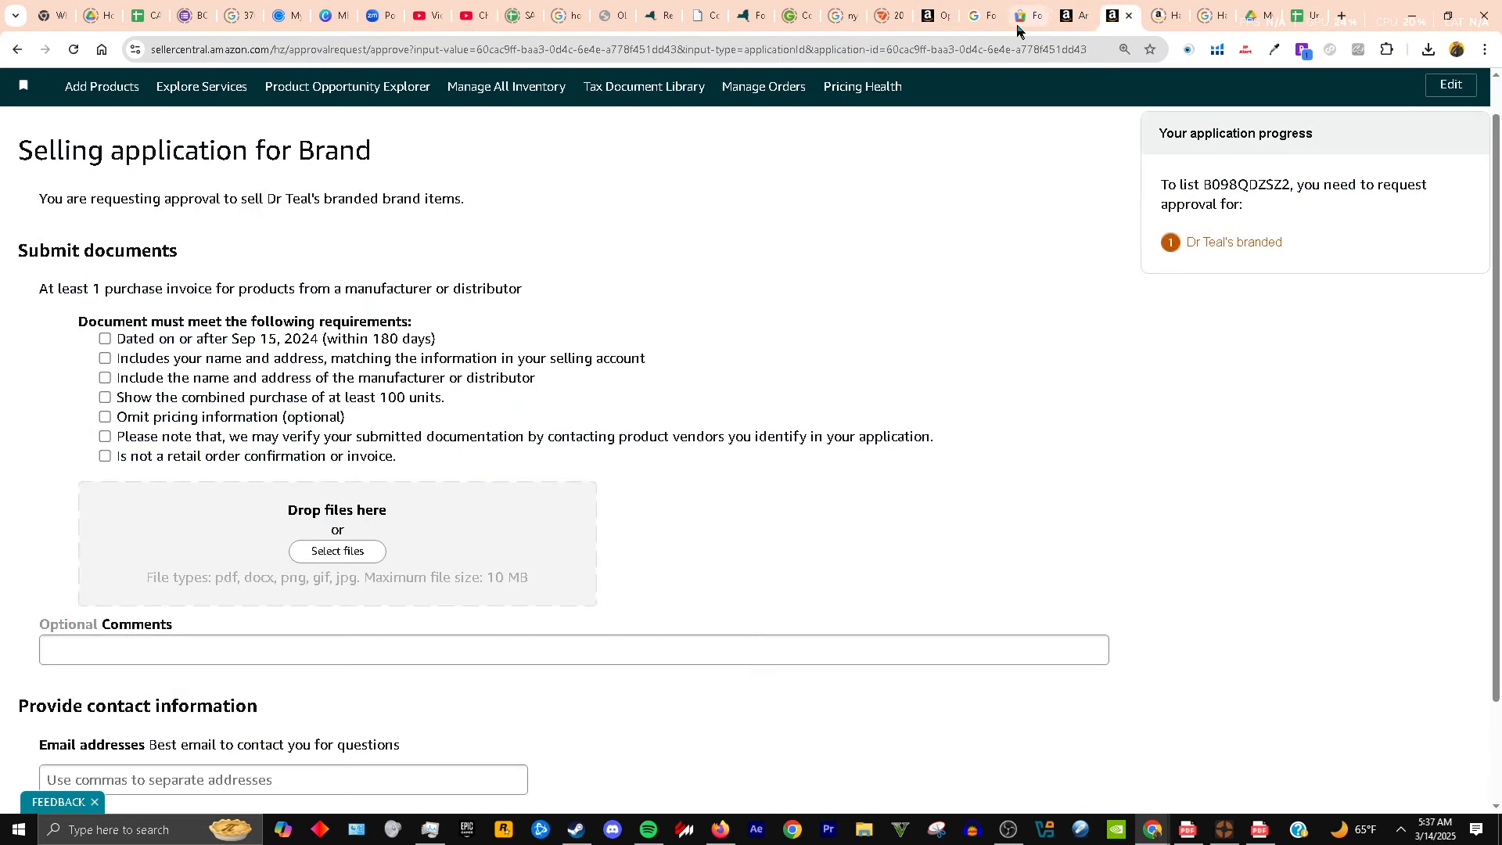
left_click(1071, 16)
left_click(910, 162)
double_click(907, 162)
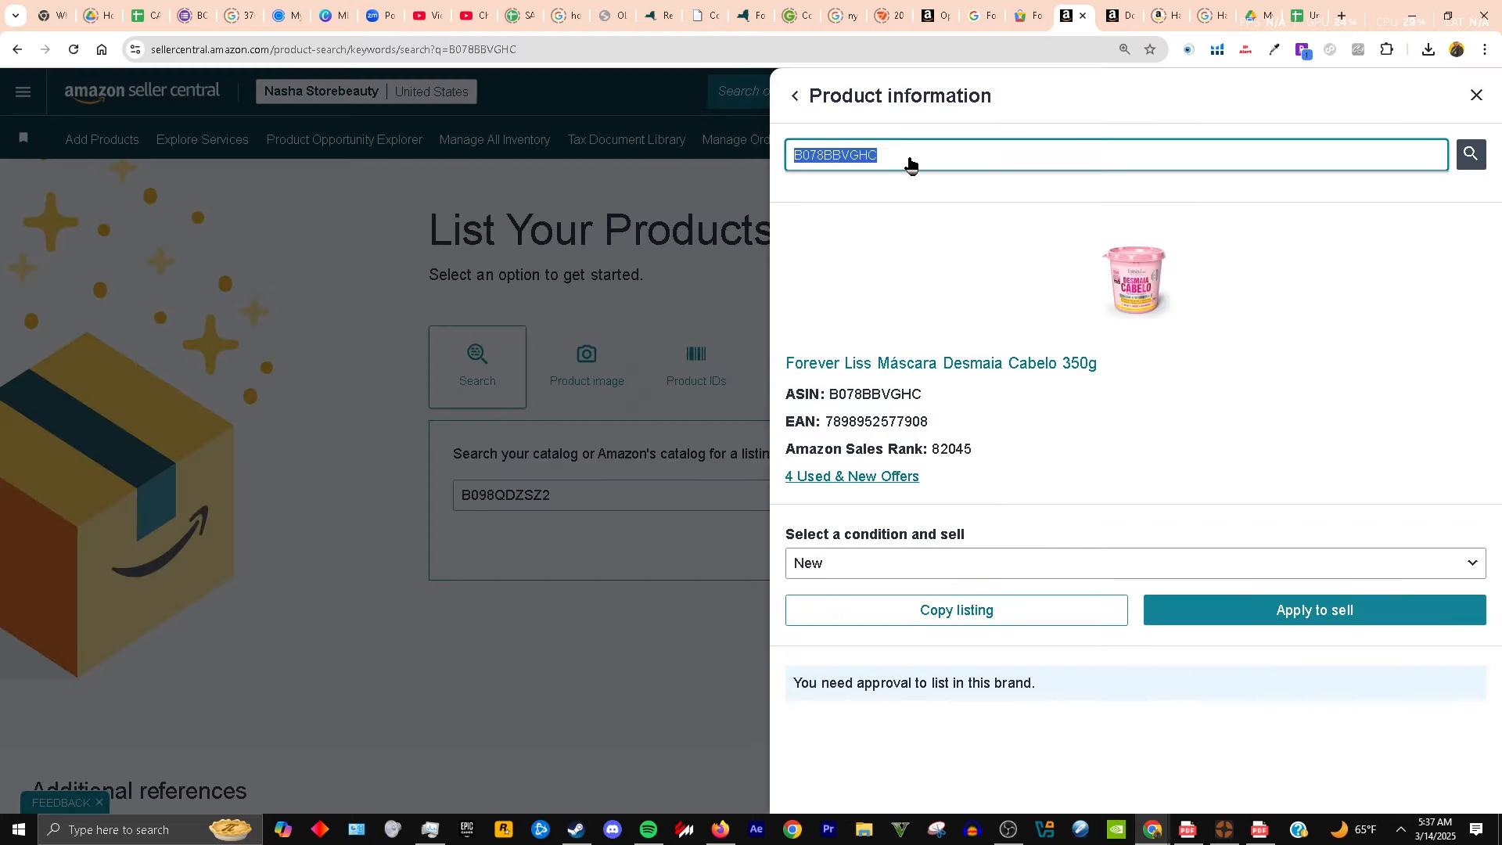
right_click(905, 162)
left_click(973, 310)
- Apply to sell the displayed Forever Liss product and search Google for the brand name FOREVER LISS PROFESSIONAL from its selling application
left_click(1219, 612)
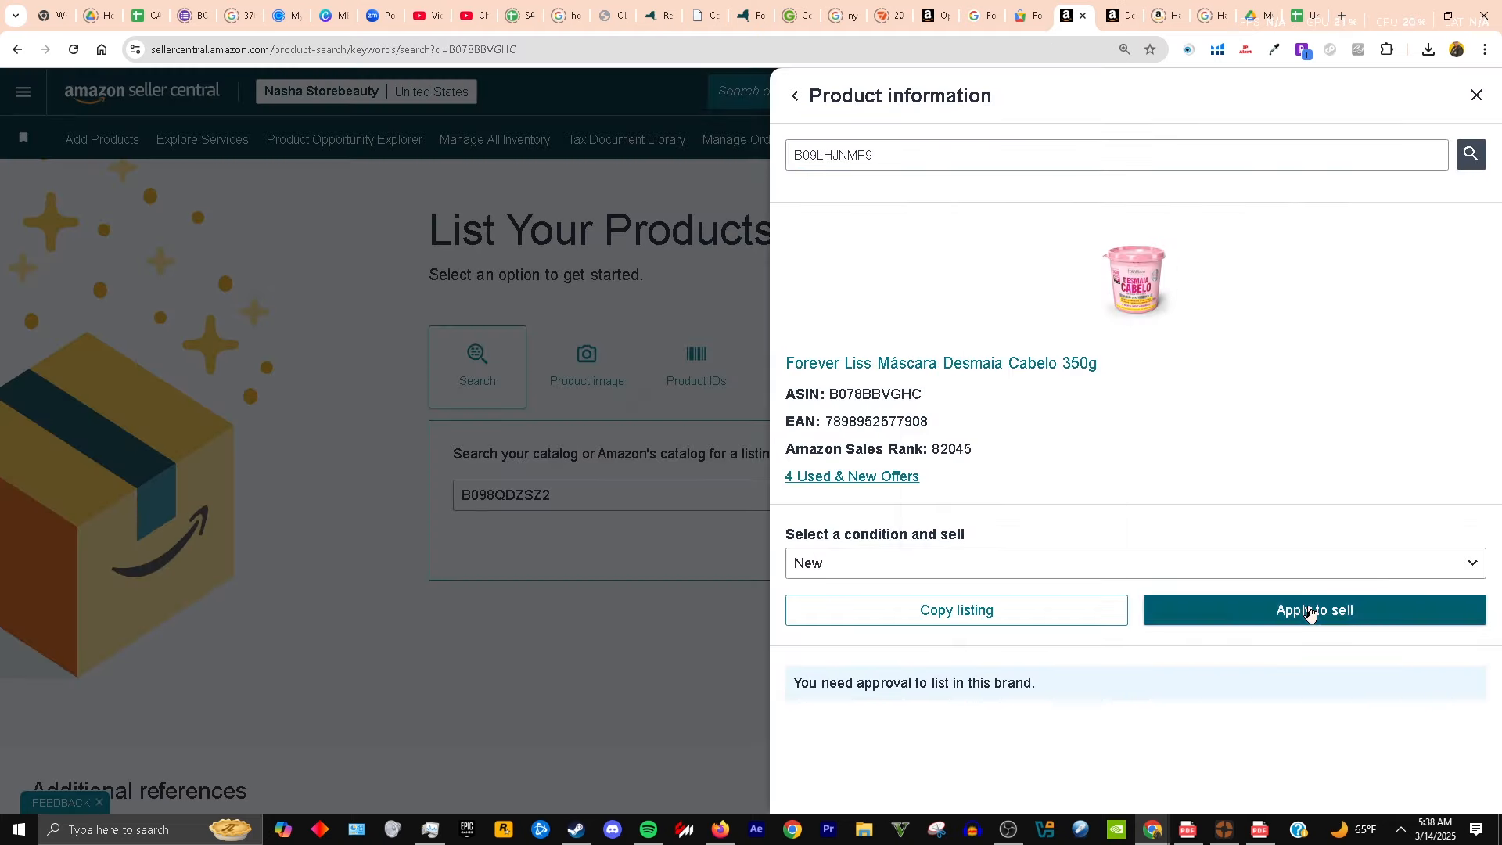
left_click(128, 345)
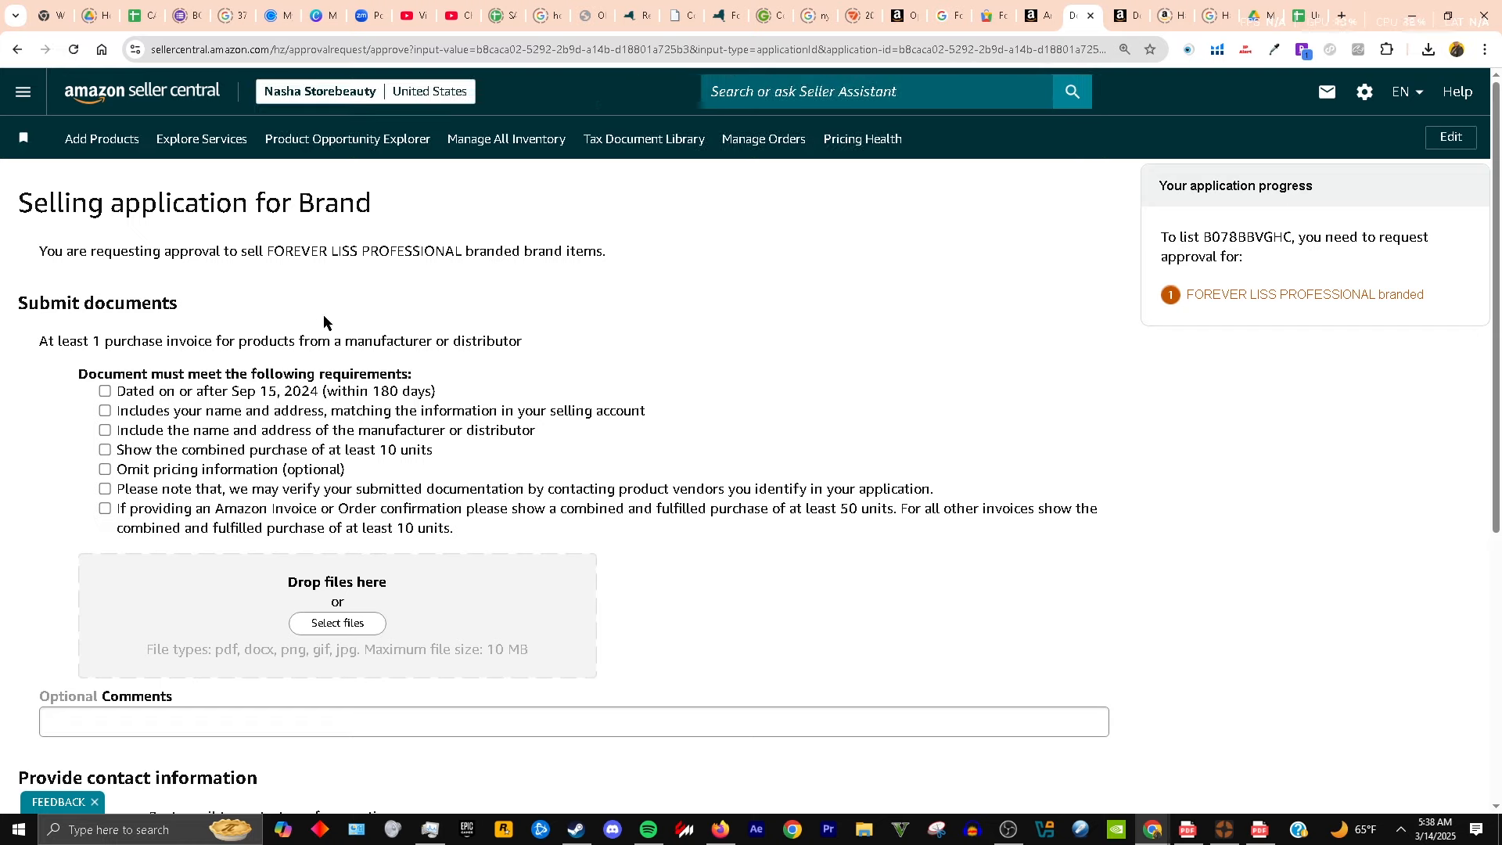
left_click_drag(268, 252, 454, 247)
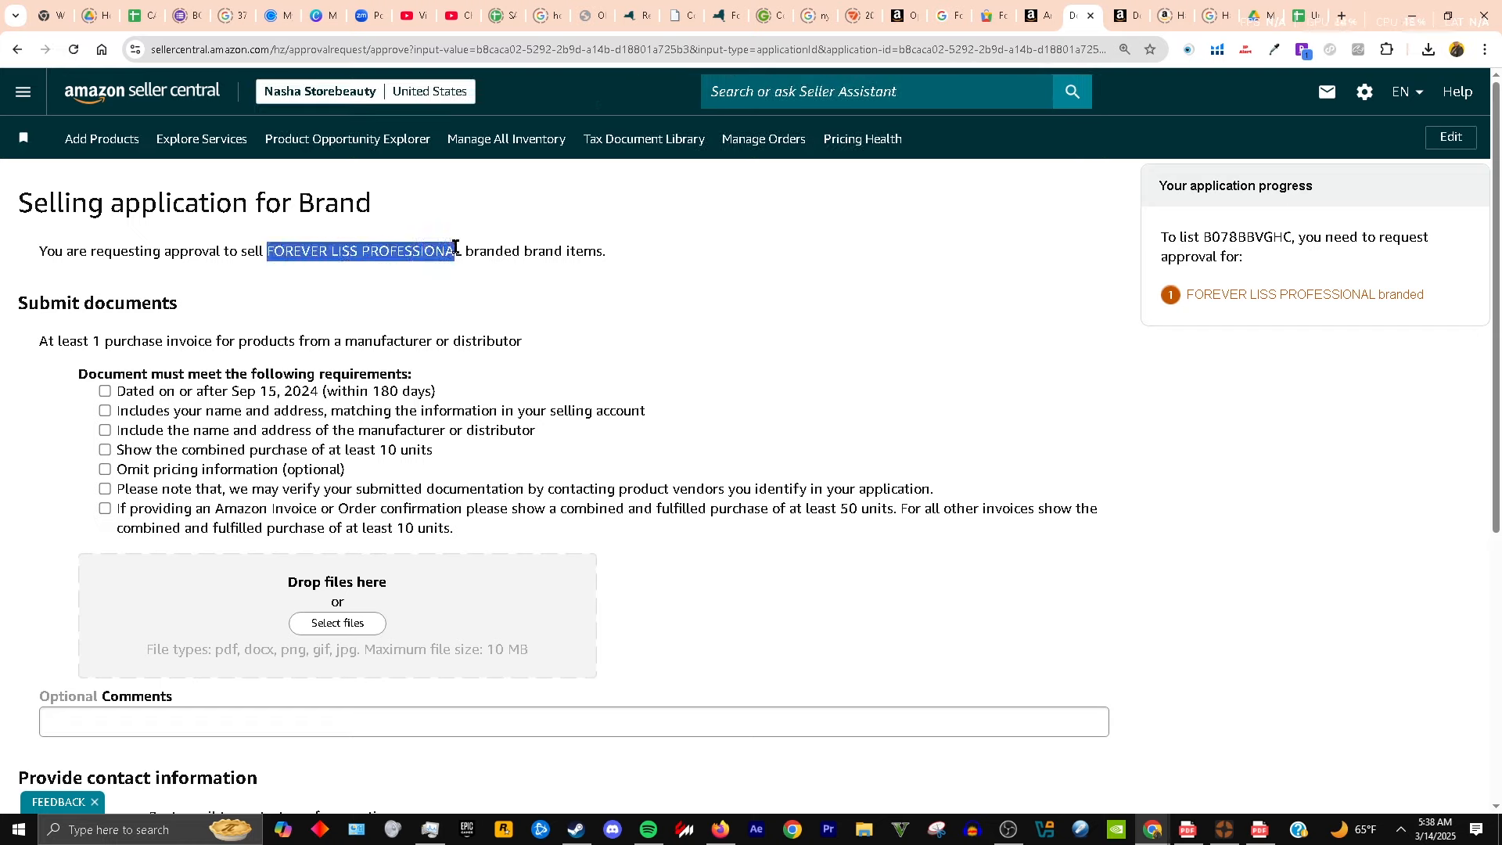
right_click(427, 247)
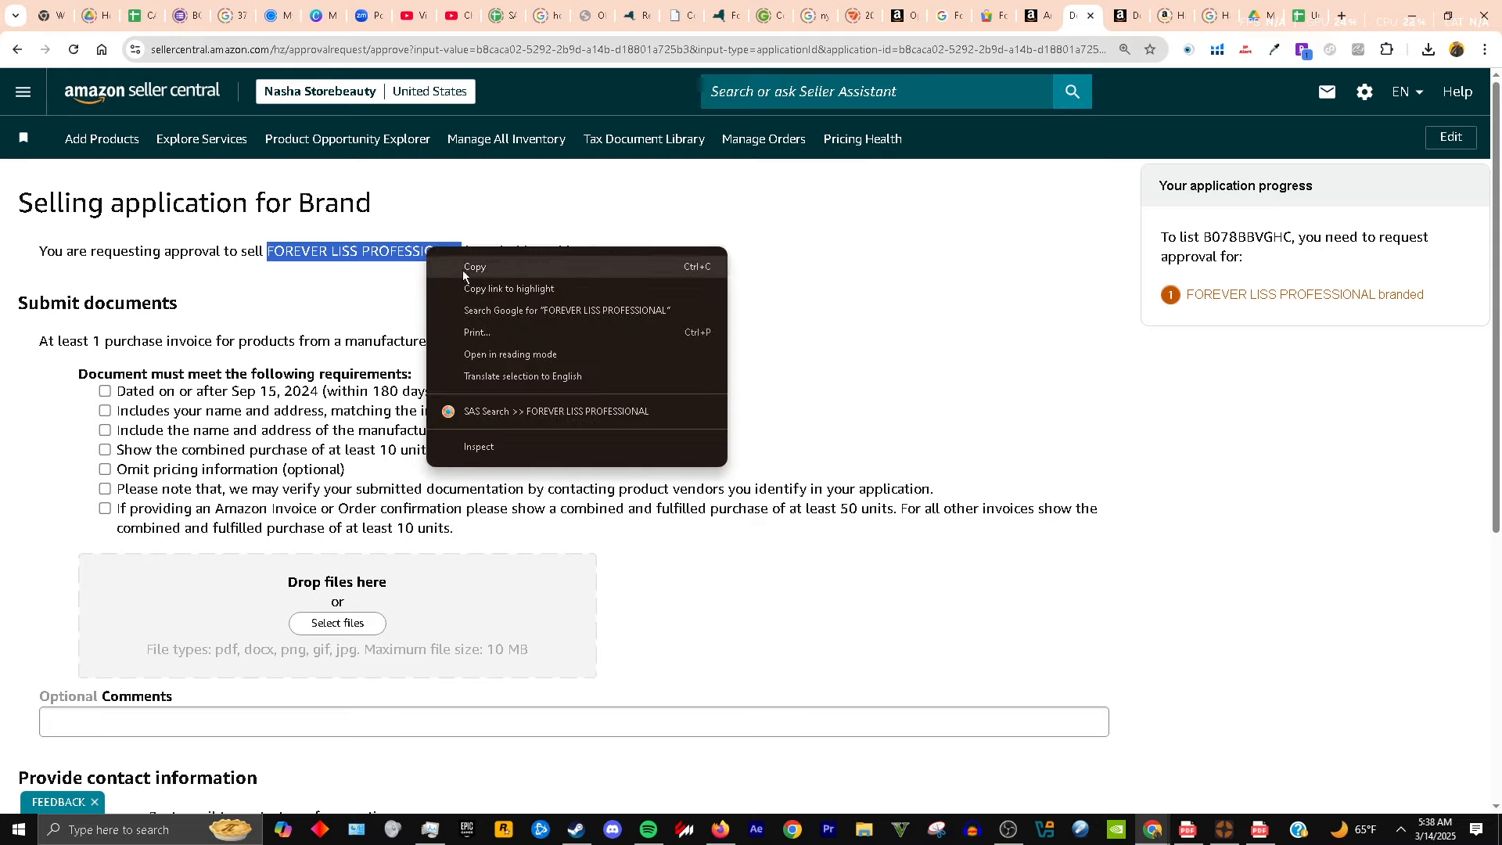
left_click(575, 314)
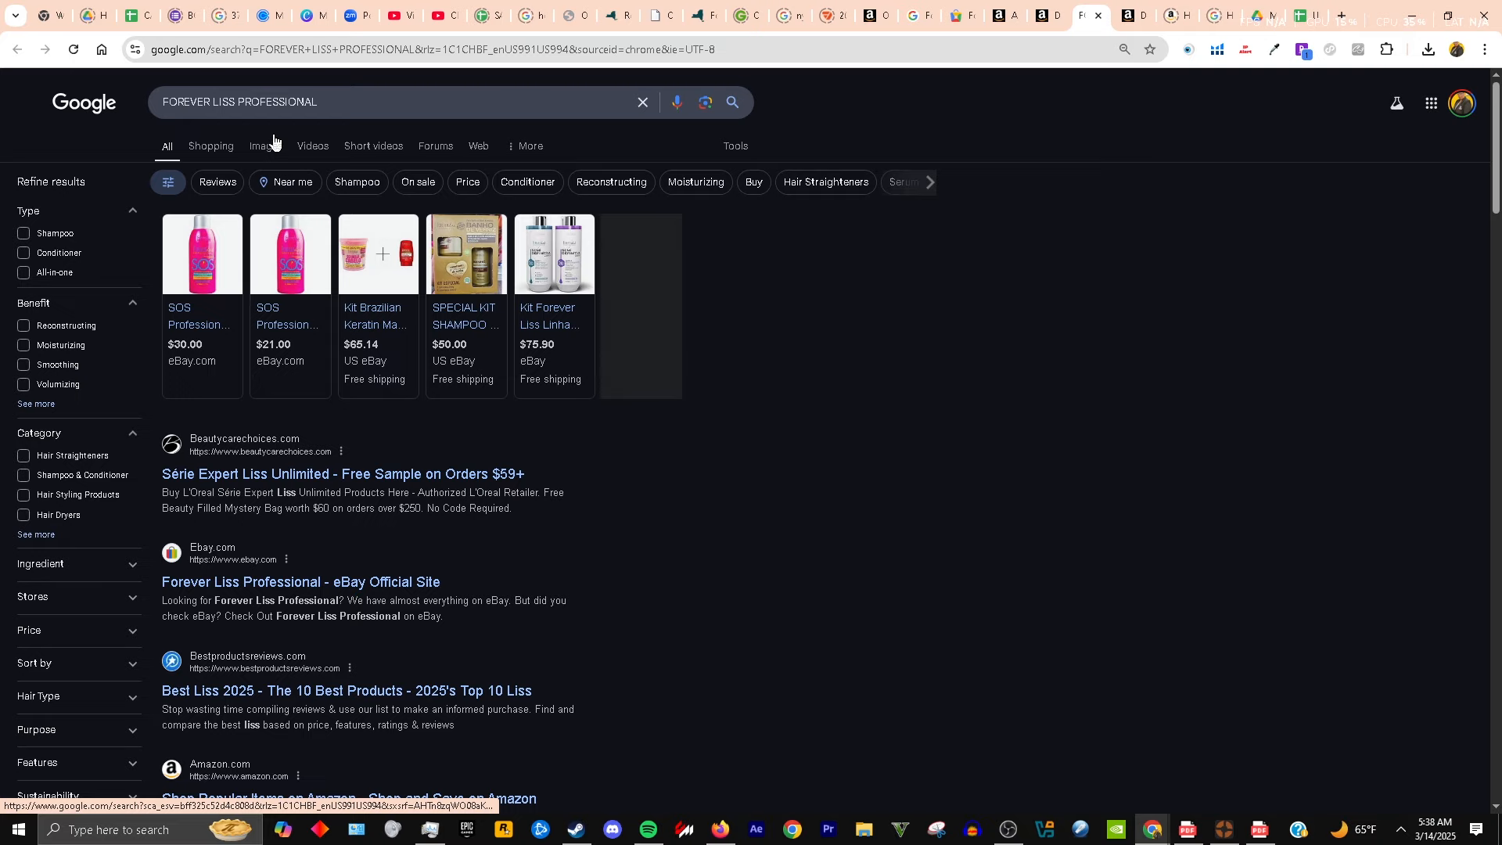
- Look through the Google results and refine the search to "forever liss professional target"
scroll(403, 402, "down", 4)
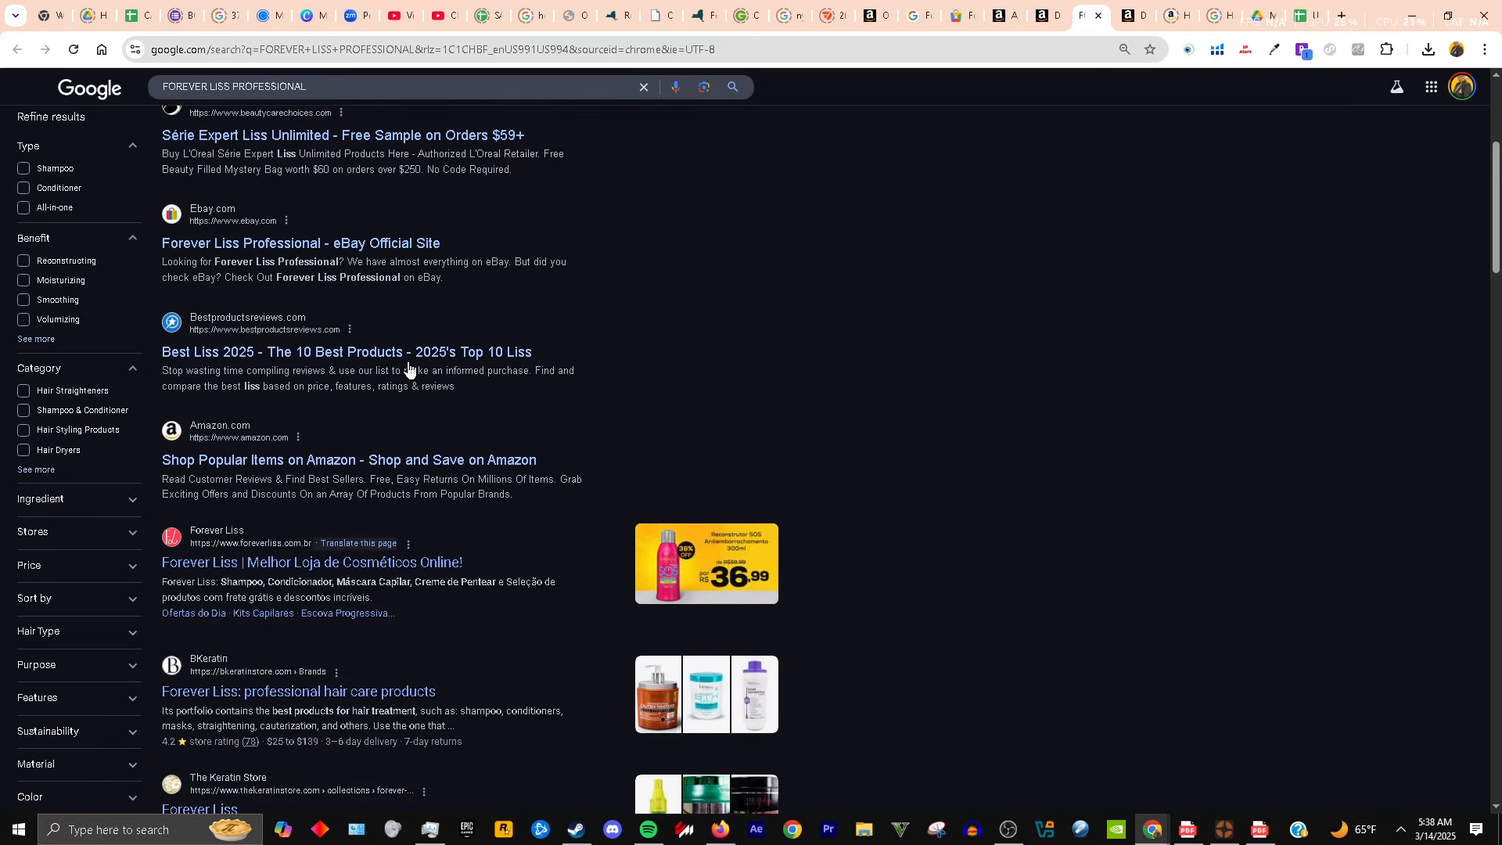
scroll(409, 368, "up", 1)
scroll(411, 196, "up", 2)
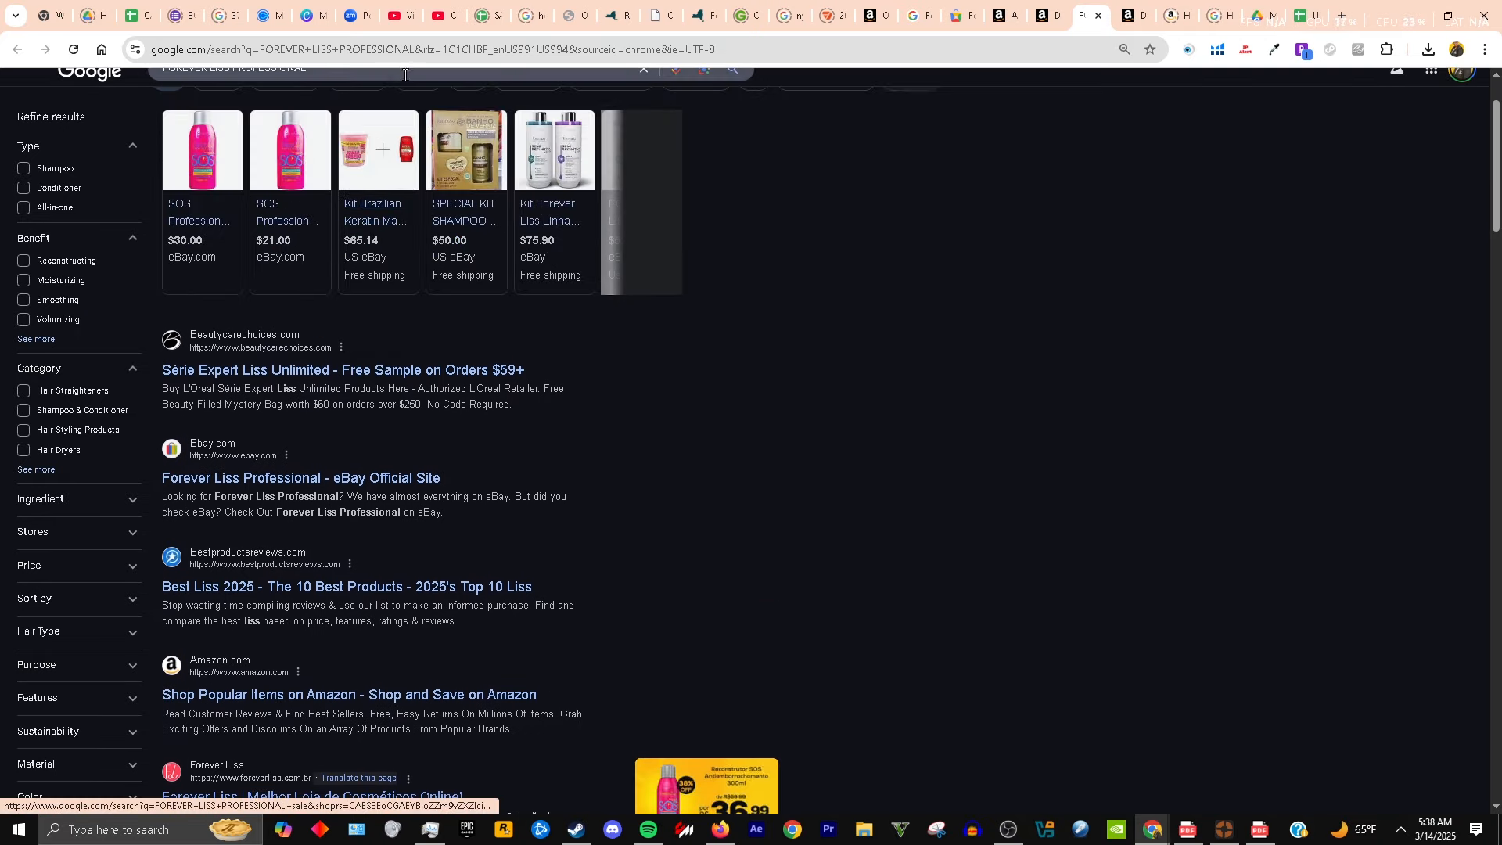
scroll(404, 75, "up", 1)
left_click(376, 99)
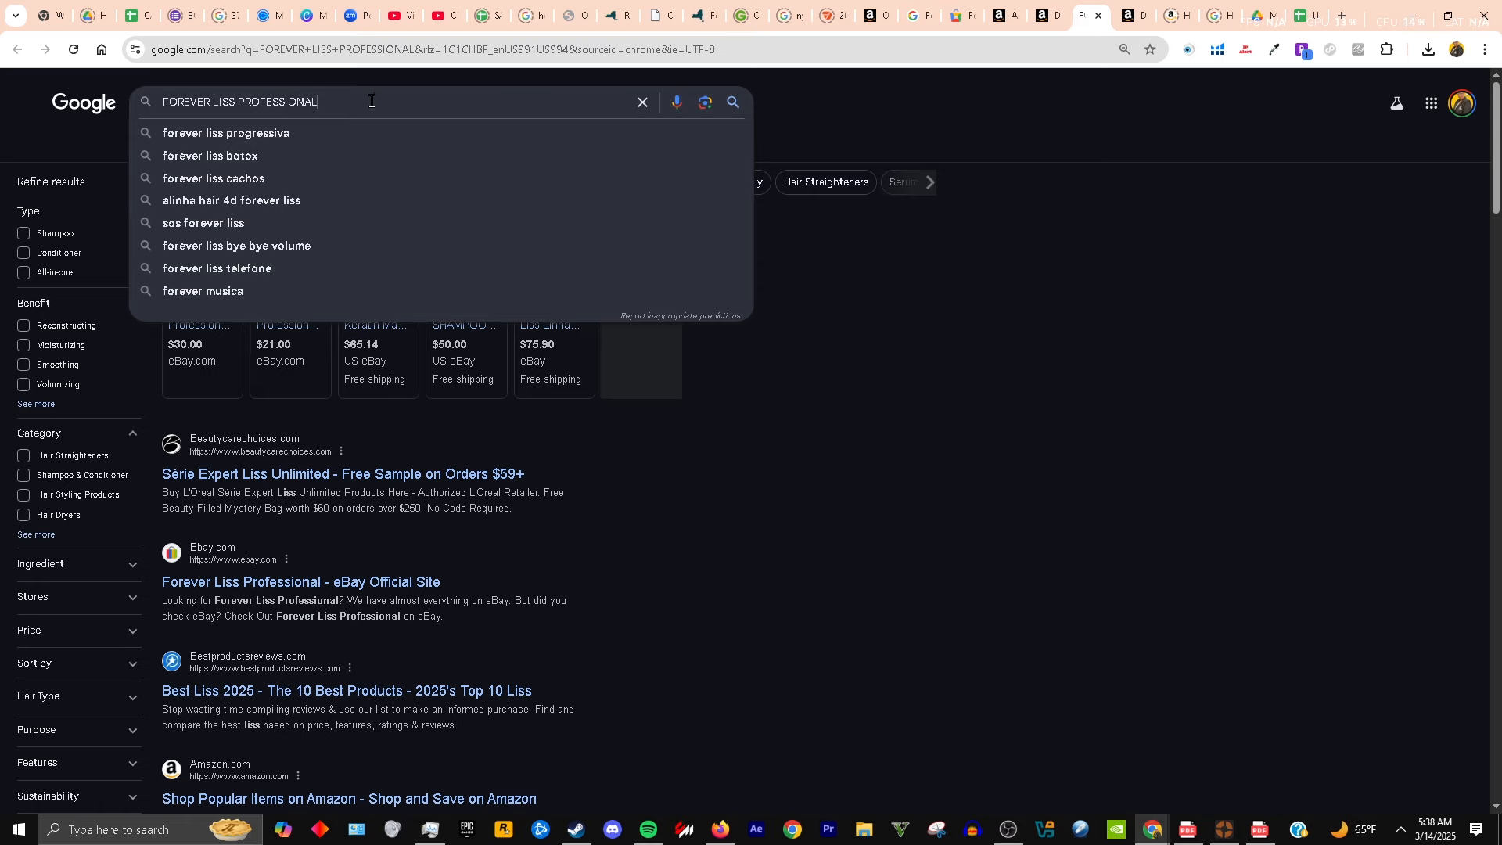
type("ta")
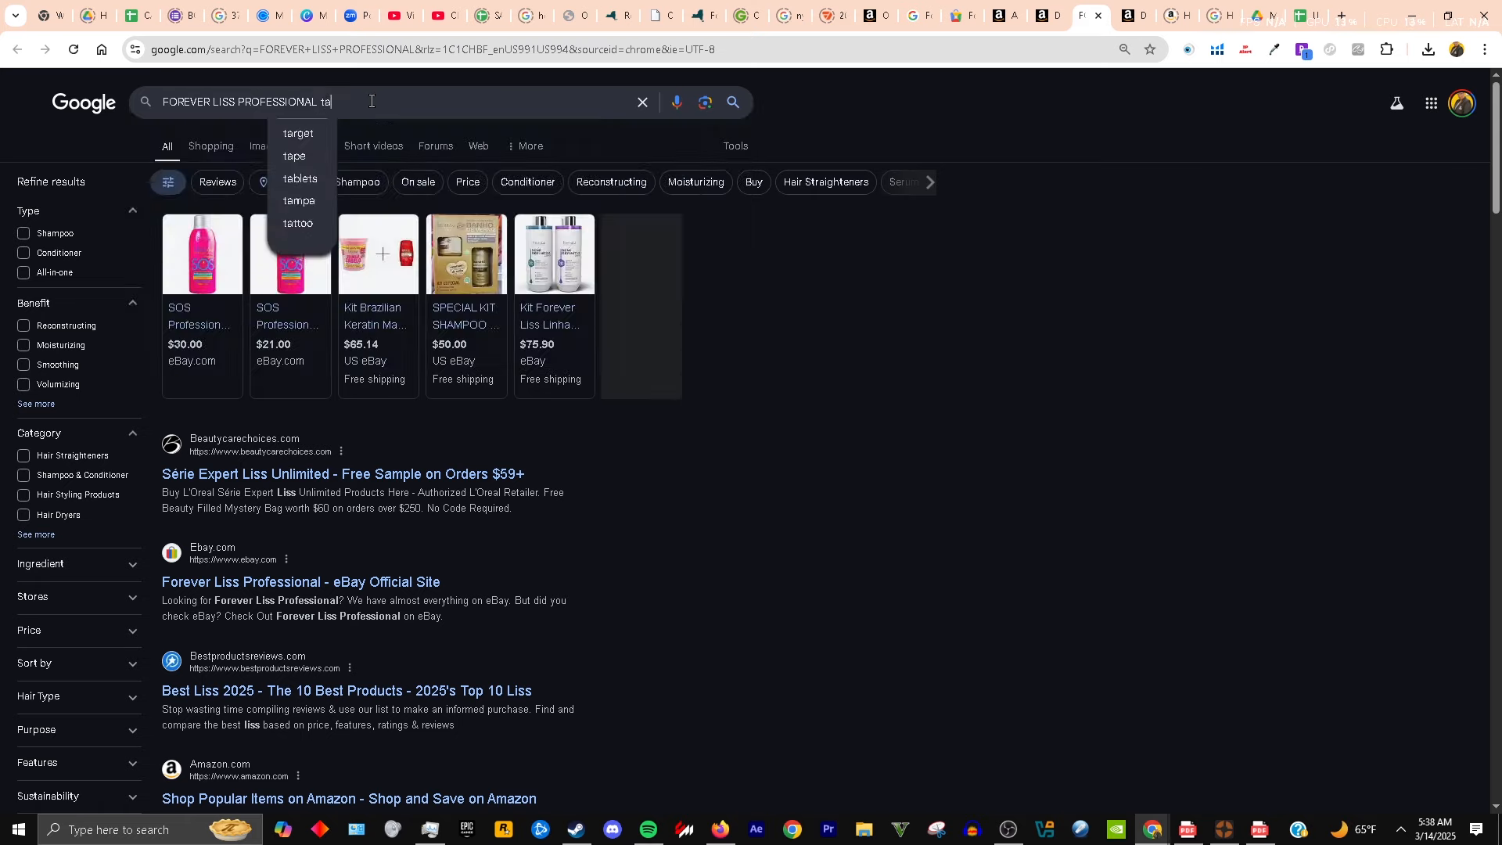
key("Down")
key("Return")
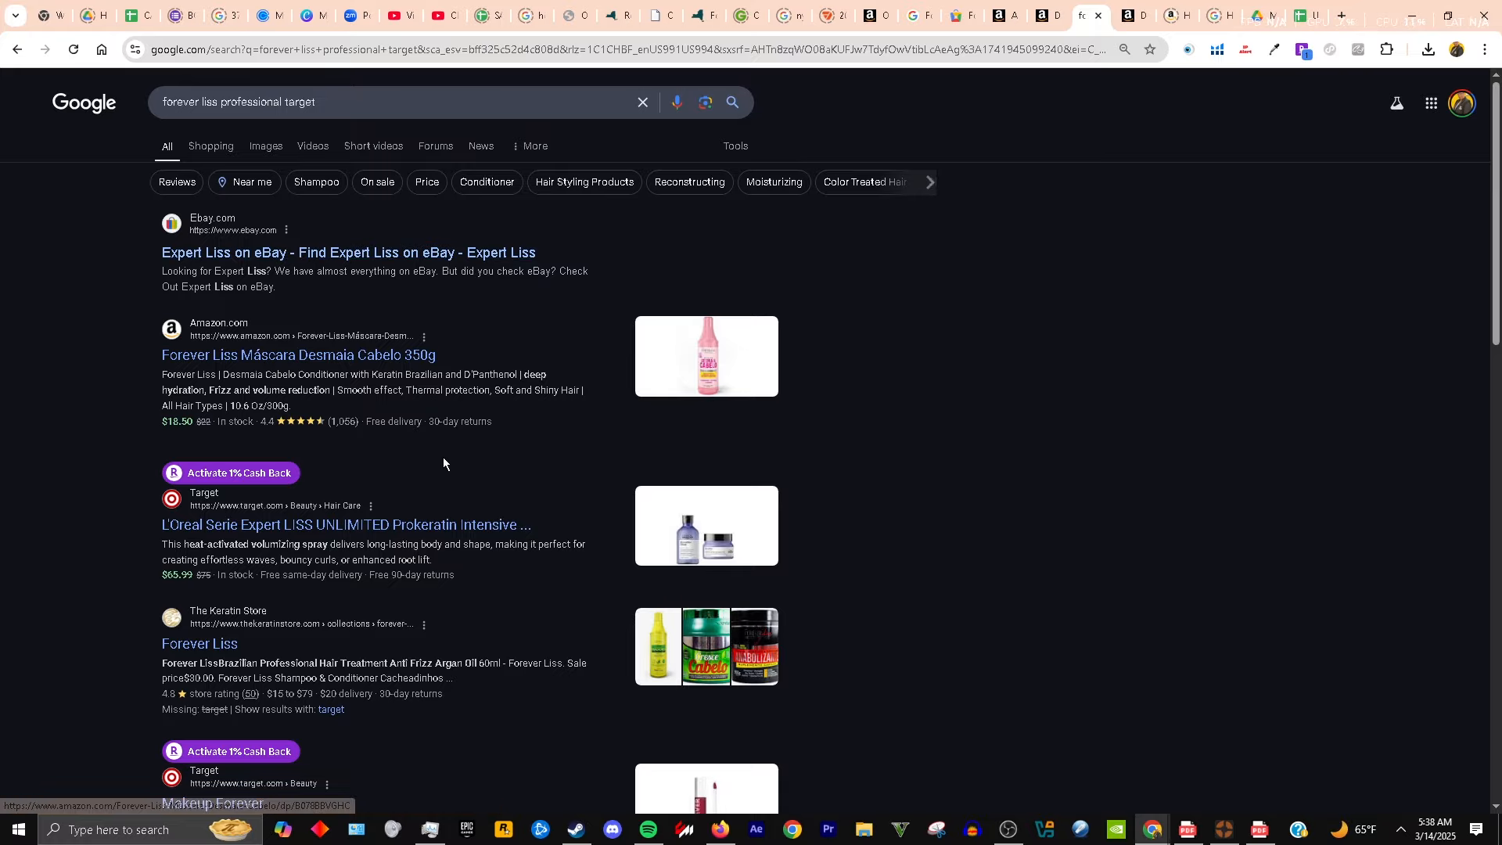
- Open the Target result for the L'Oreal Serie Expert Liss Unlimited set and go to Target's home page
left_click(414, 525)
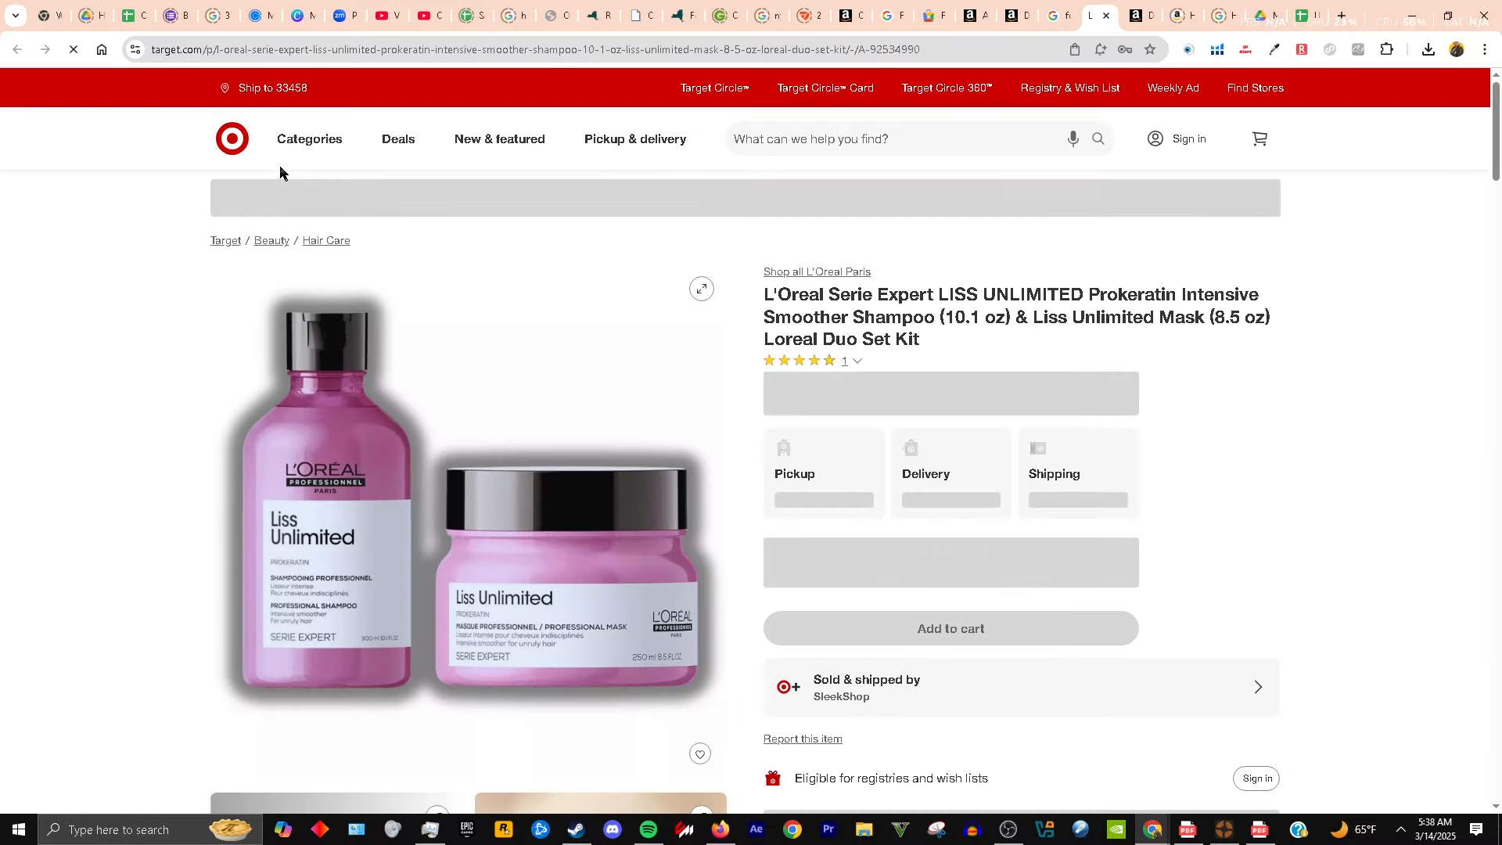
left_click(240, 159)
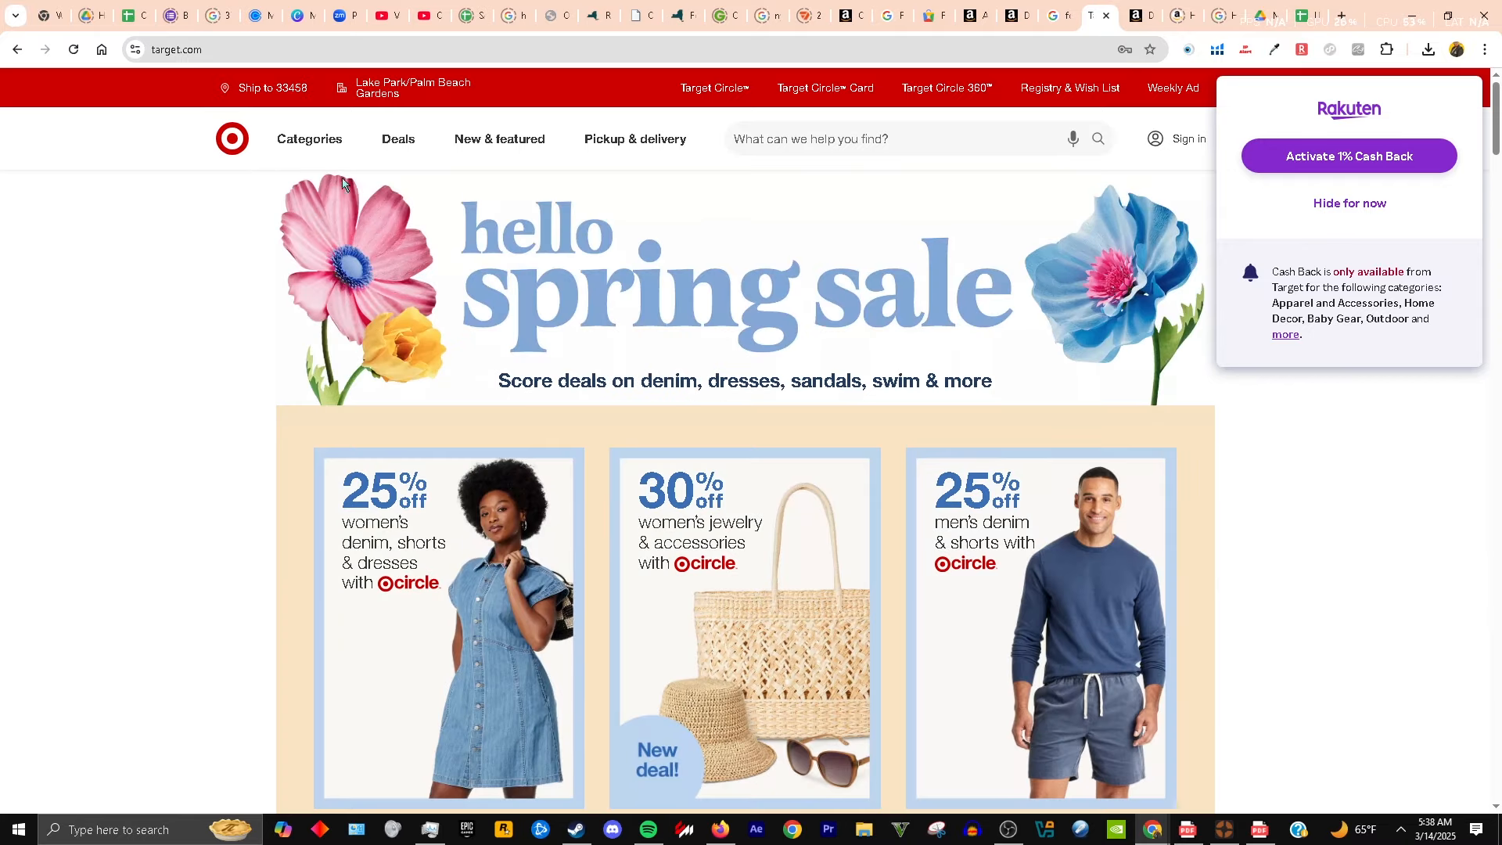
- Copy the brand phrase from the Google query, search Target for "forever liss professional" and look through the results
left_click(1059, 18)
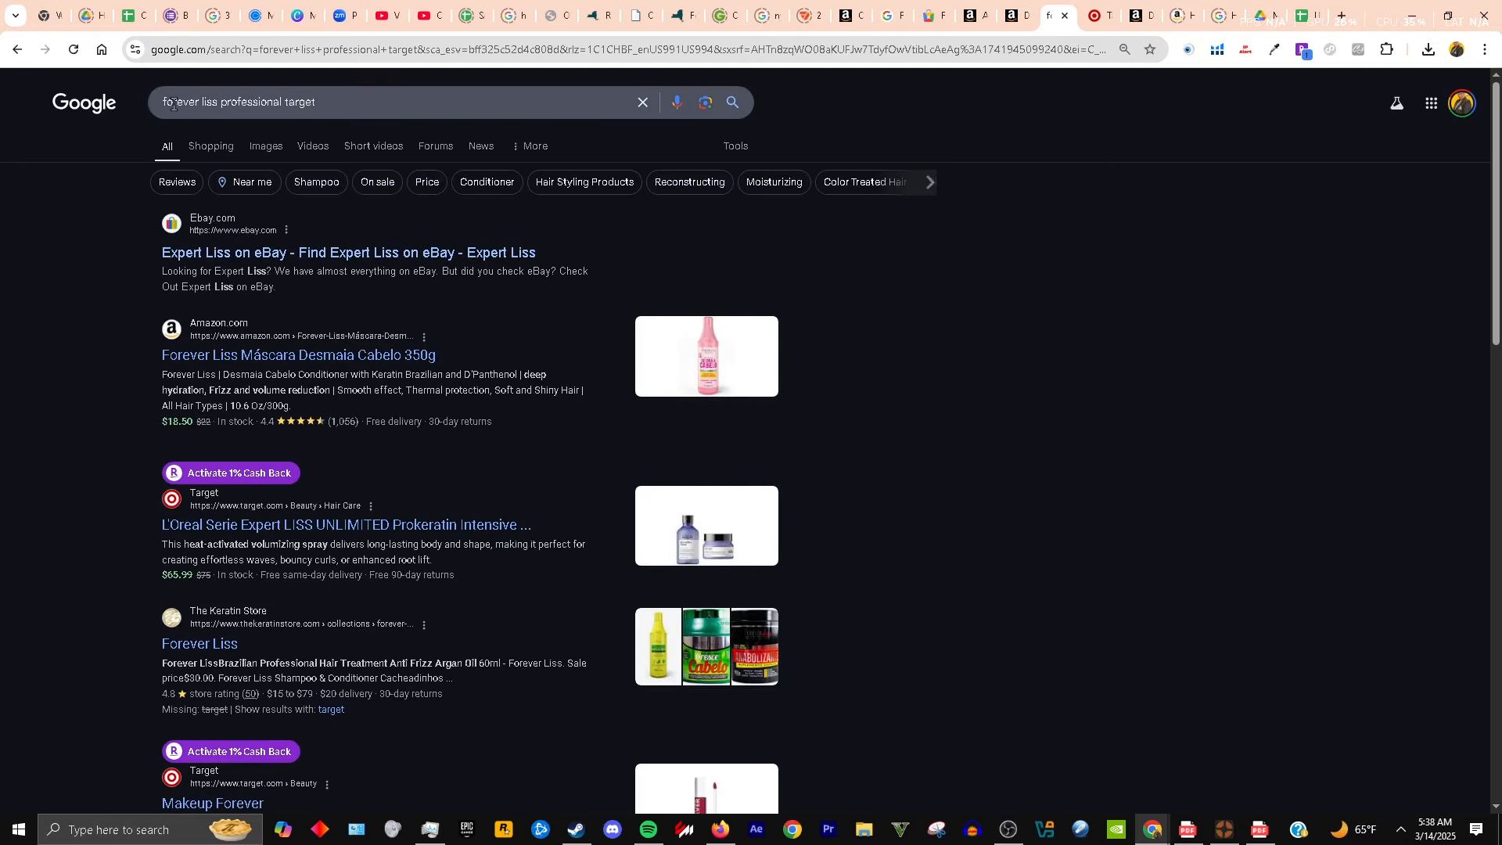
left_click_drag(279, 101, 163, 101)
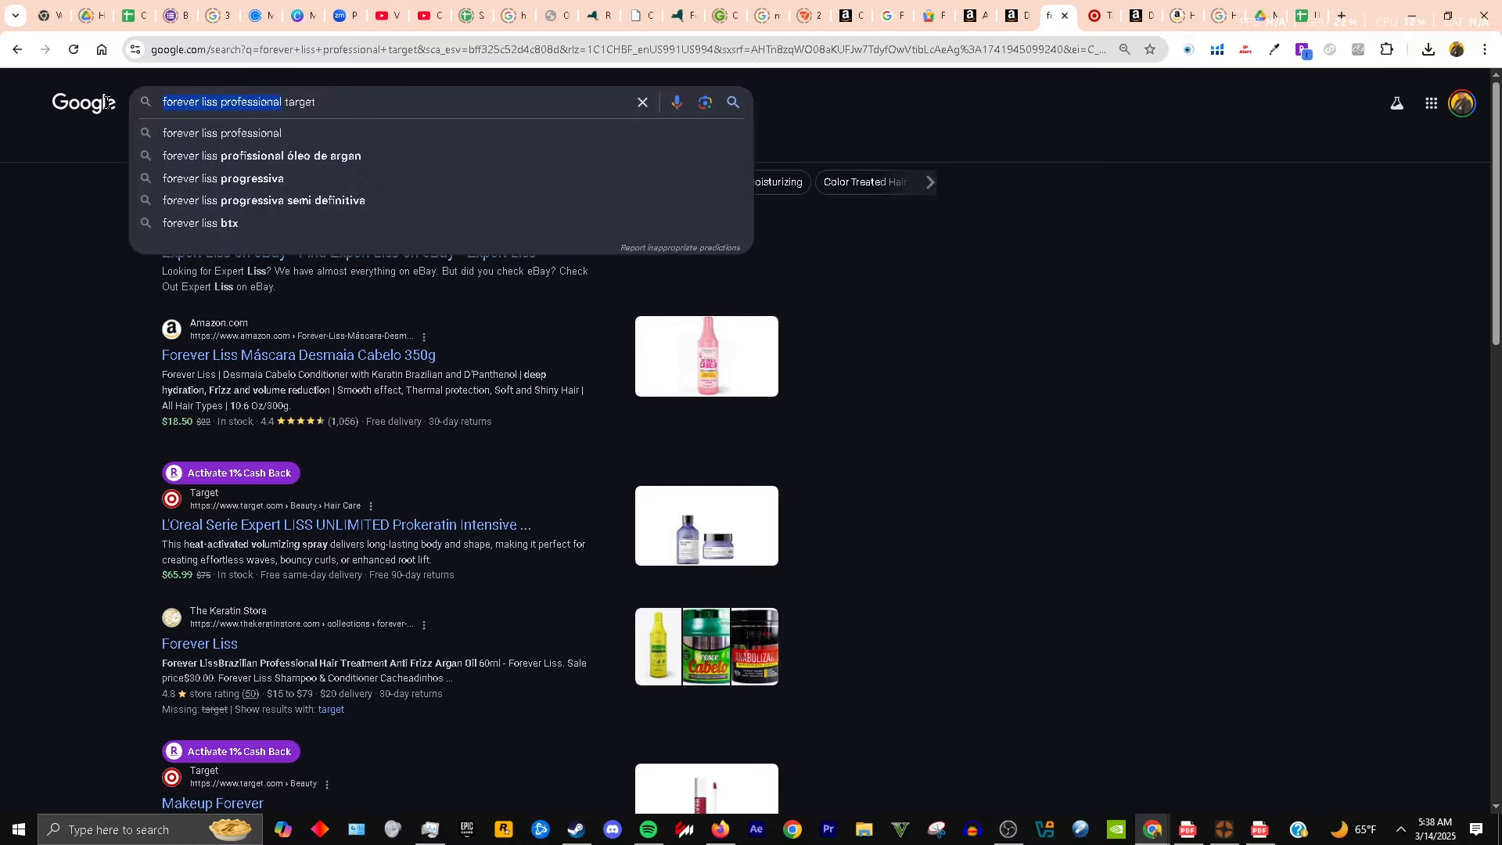
right_click(200, 100)
left_click(303, 195)
key("ctrl+Tab")
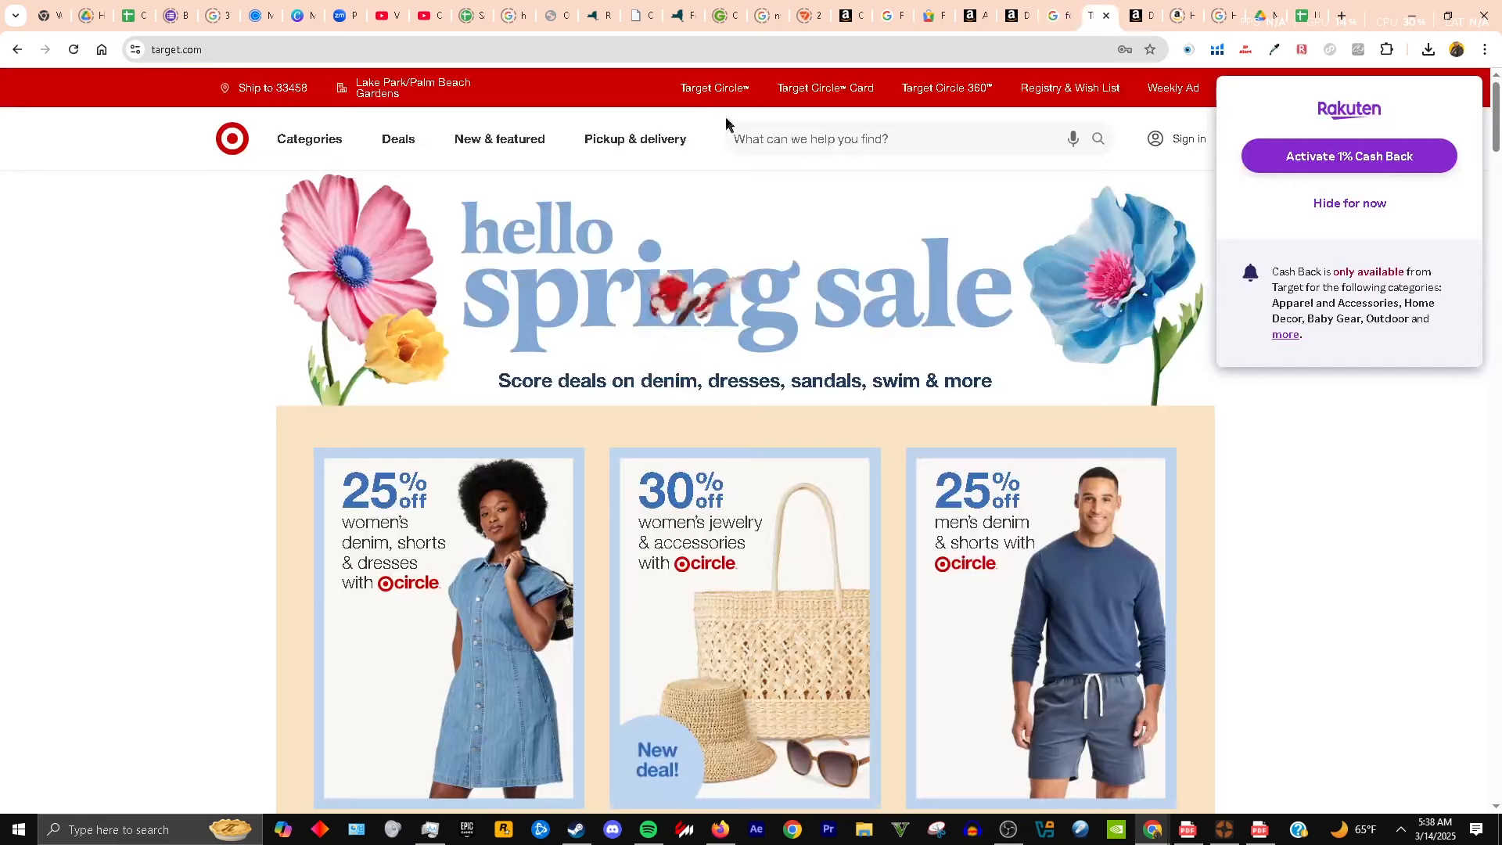
right_click(965, 146)
left_click(1016, 284)
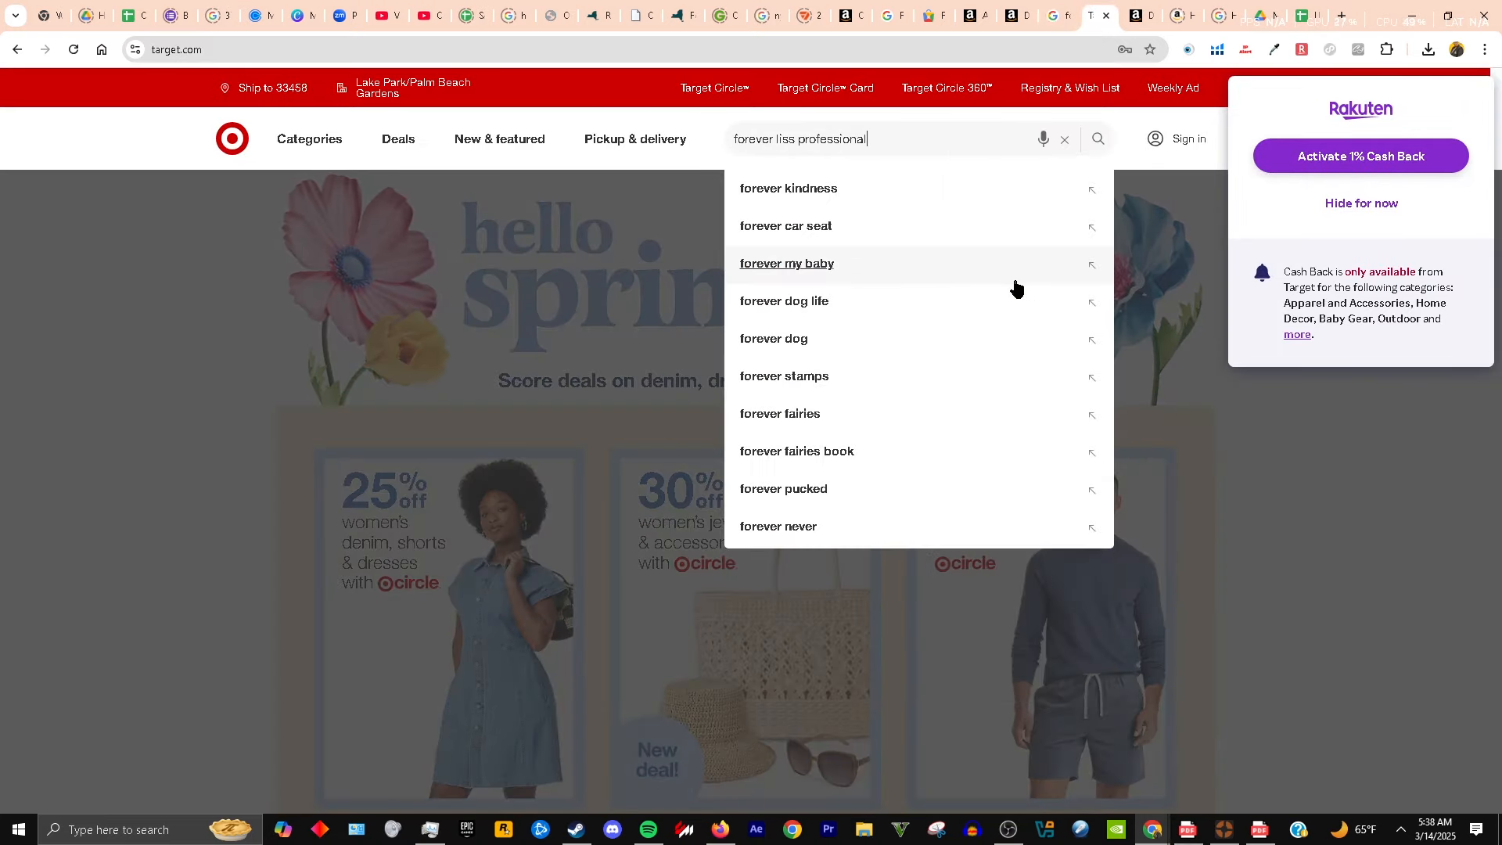
left_click(1100, 141)
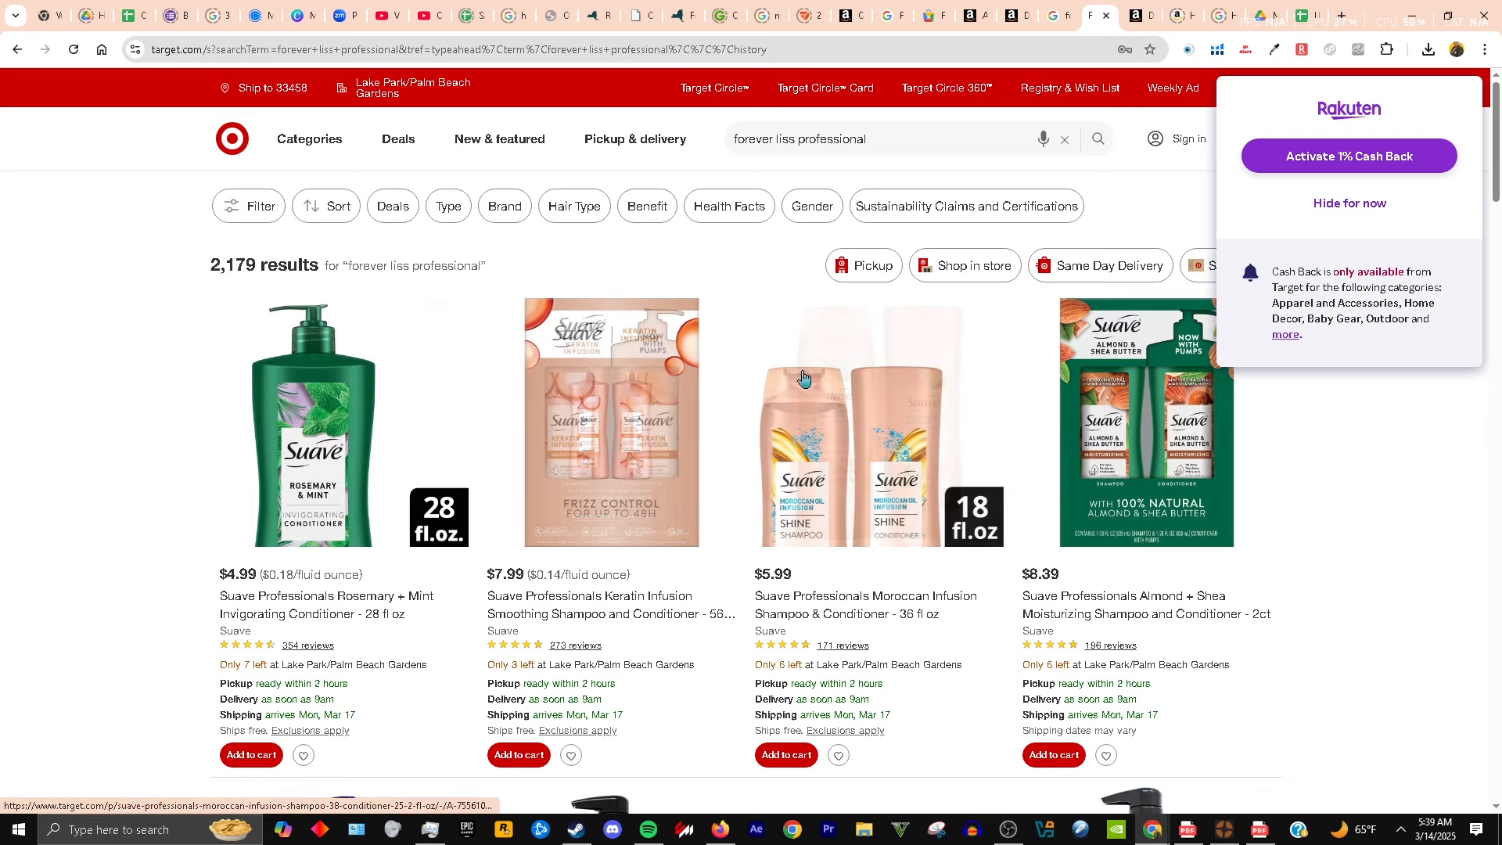
scroll(800, 399, "down", 2)
scroll(801, 399, "down", 8)
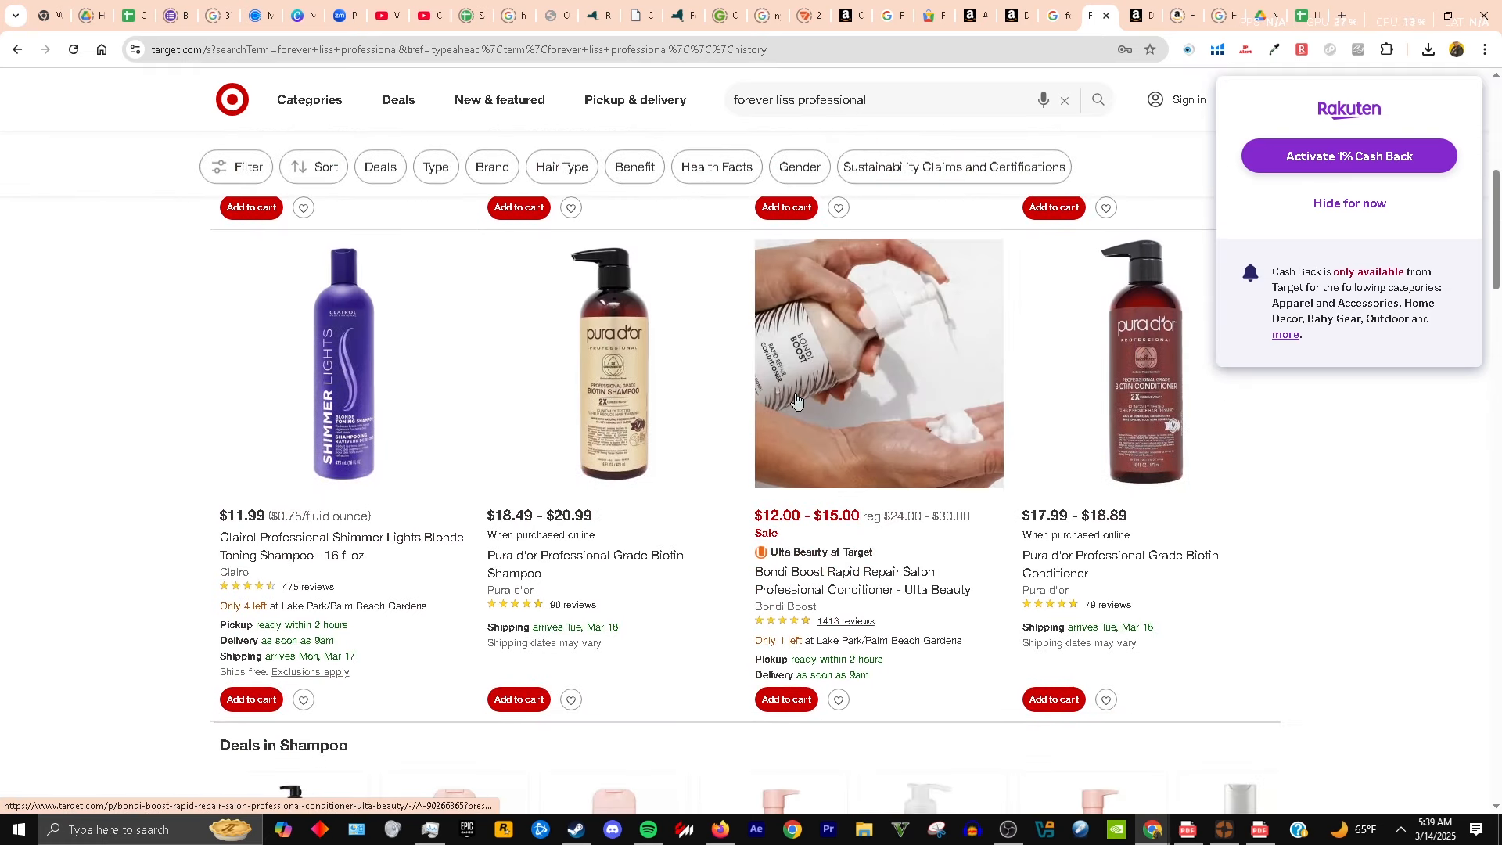
scroll(794, 391, "down", 4)
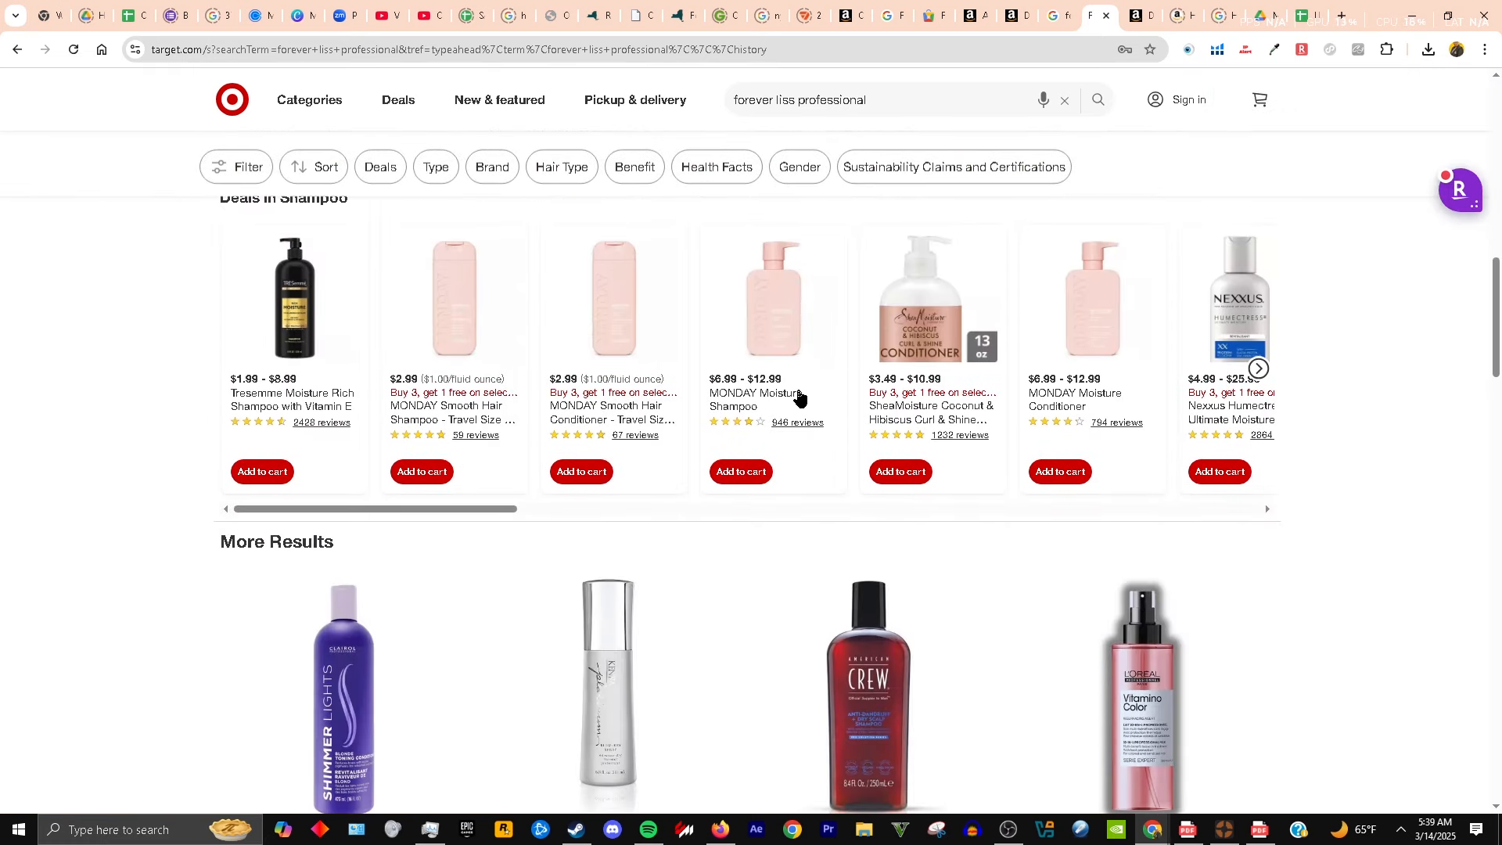
- Return to the Product Opportunity Explorer product list and bring its price, ratings and competition columns into view
left_click(1012, 11)
left_click(974, 11)
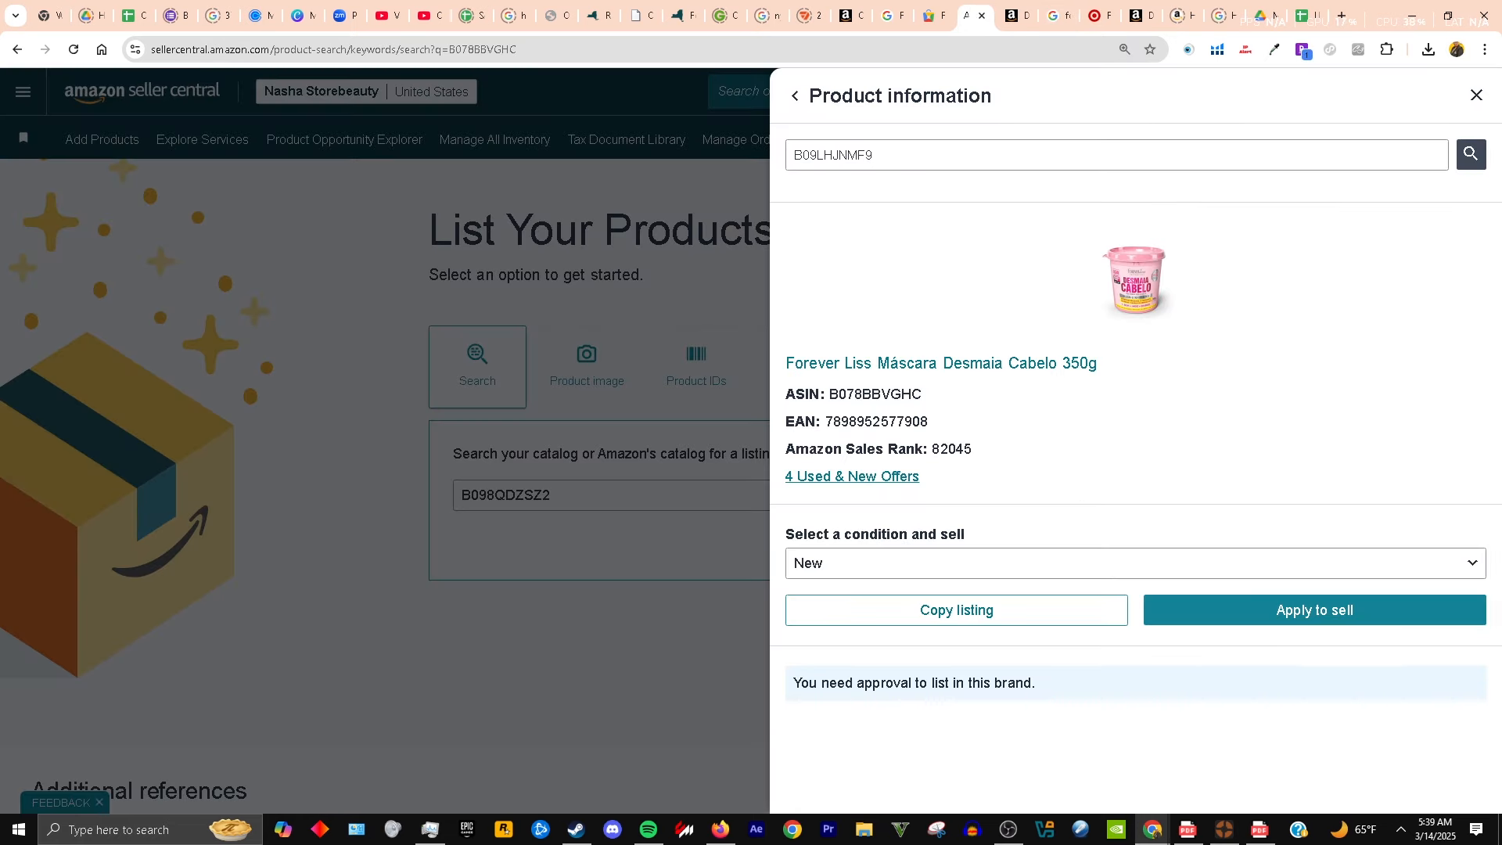
left_click(851, 15)
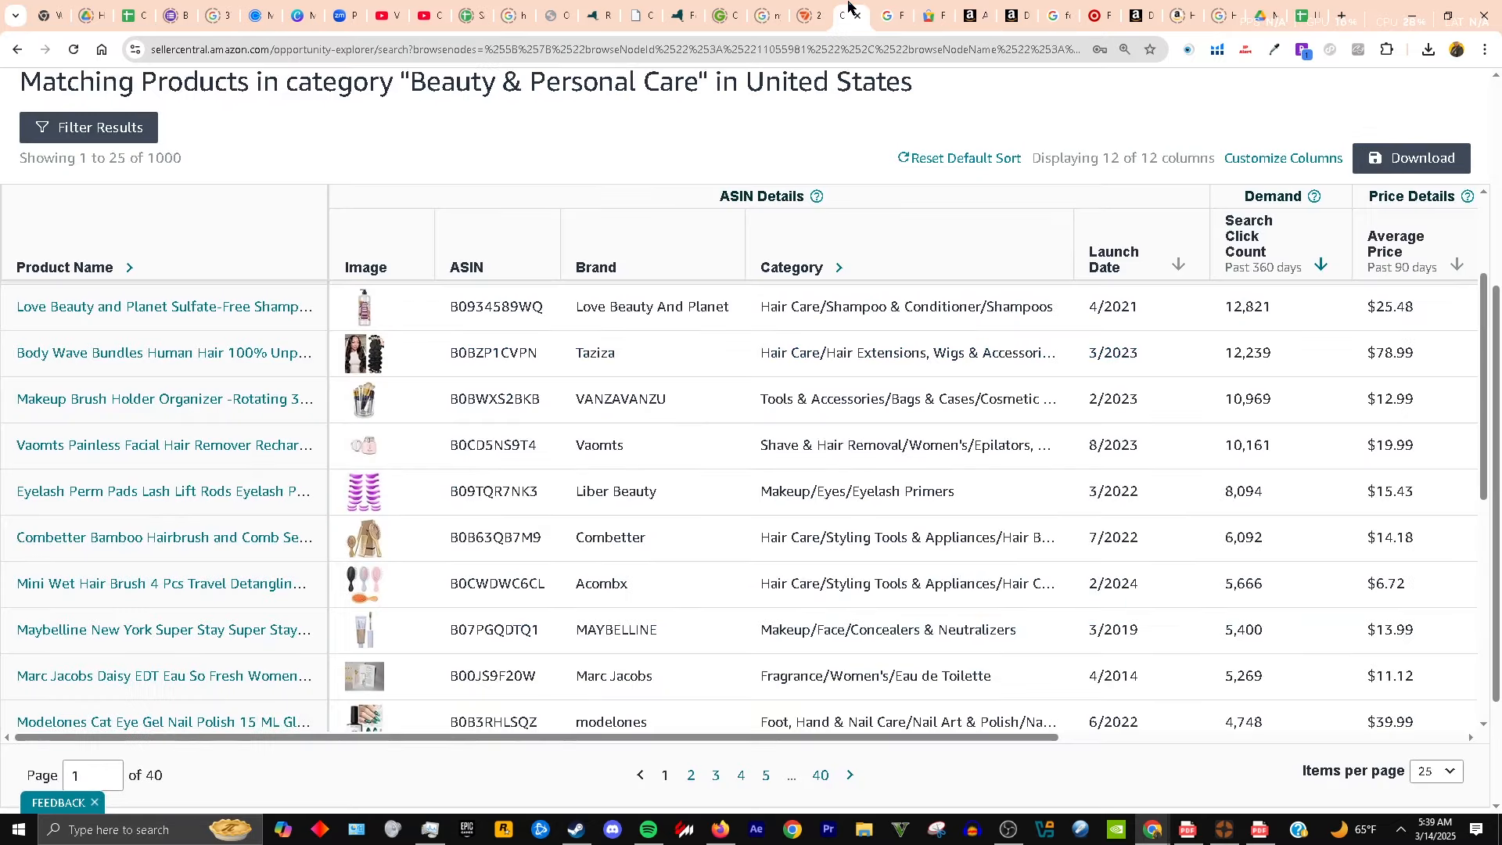
scroll(547, 283, "up", 2)
scroll(548, 283, "down", 4)
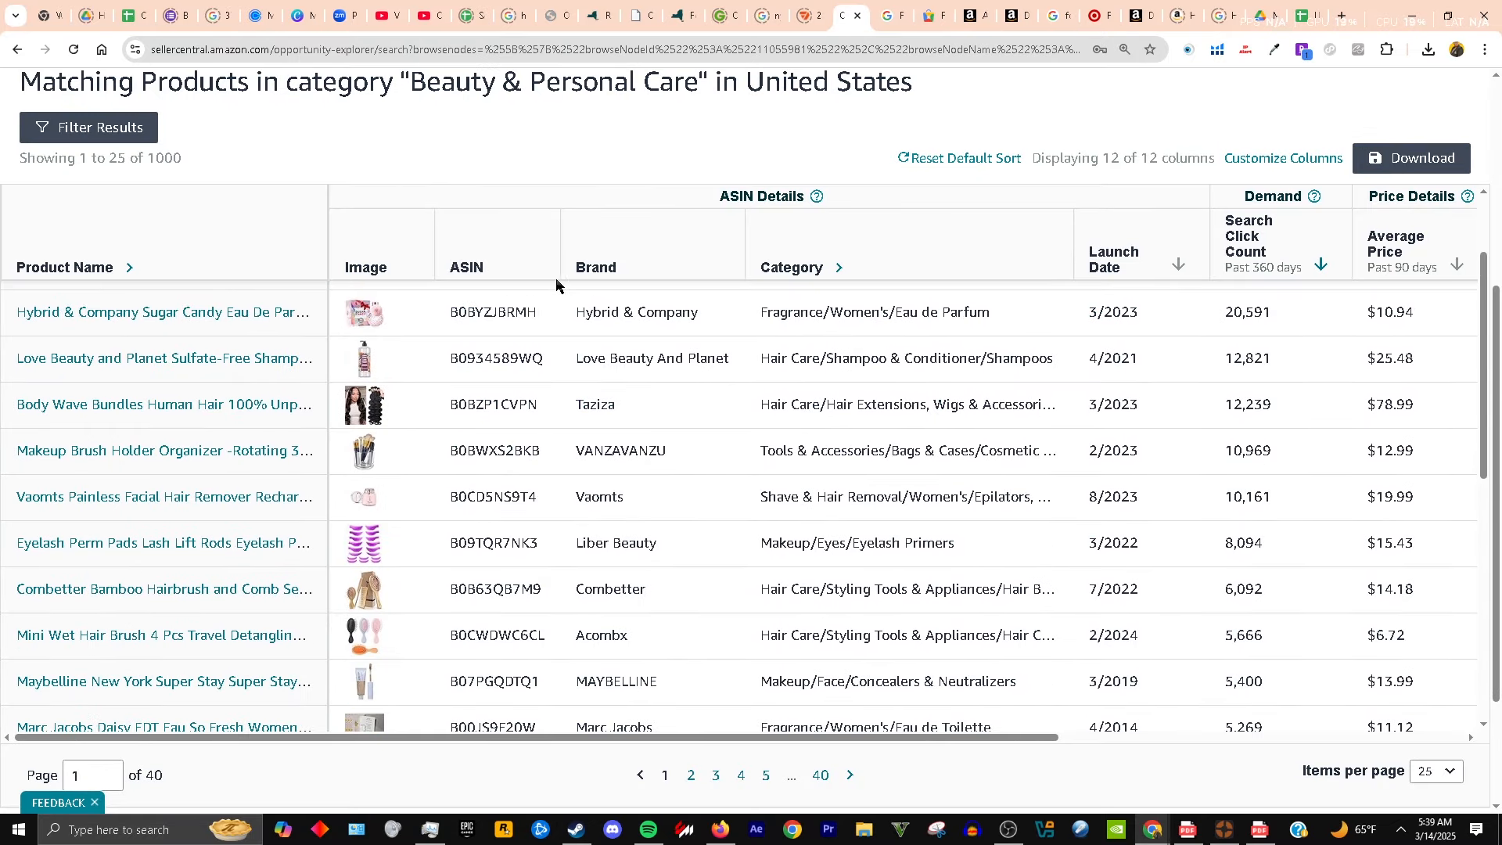
scroll(548, 282, "down", 5)
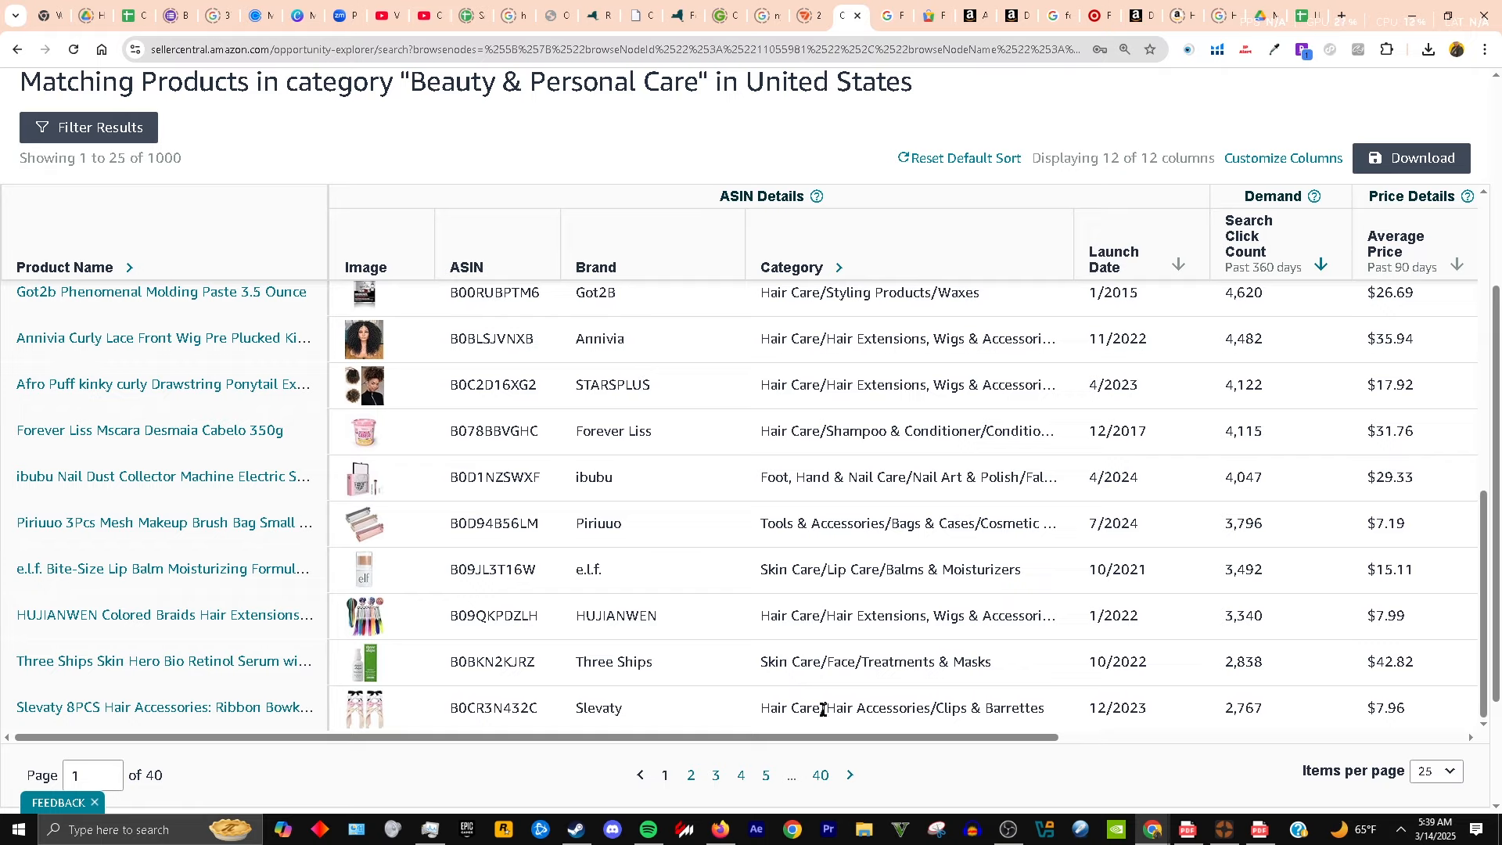
left_click_drag(828, 738, 1299, 730)
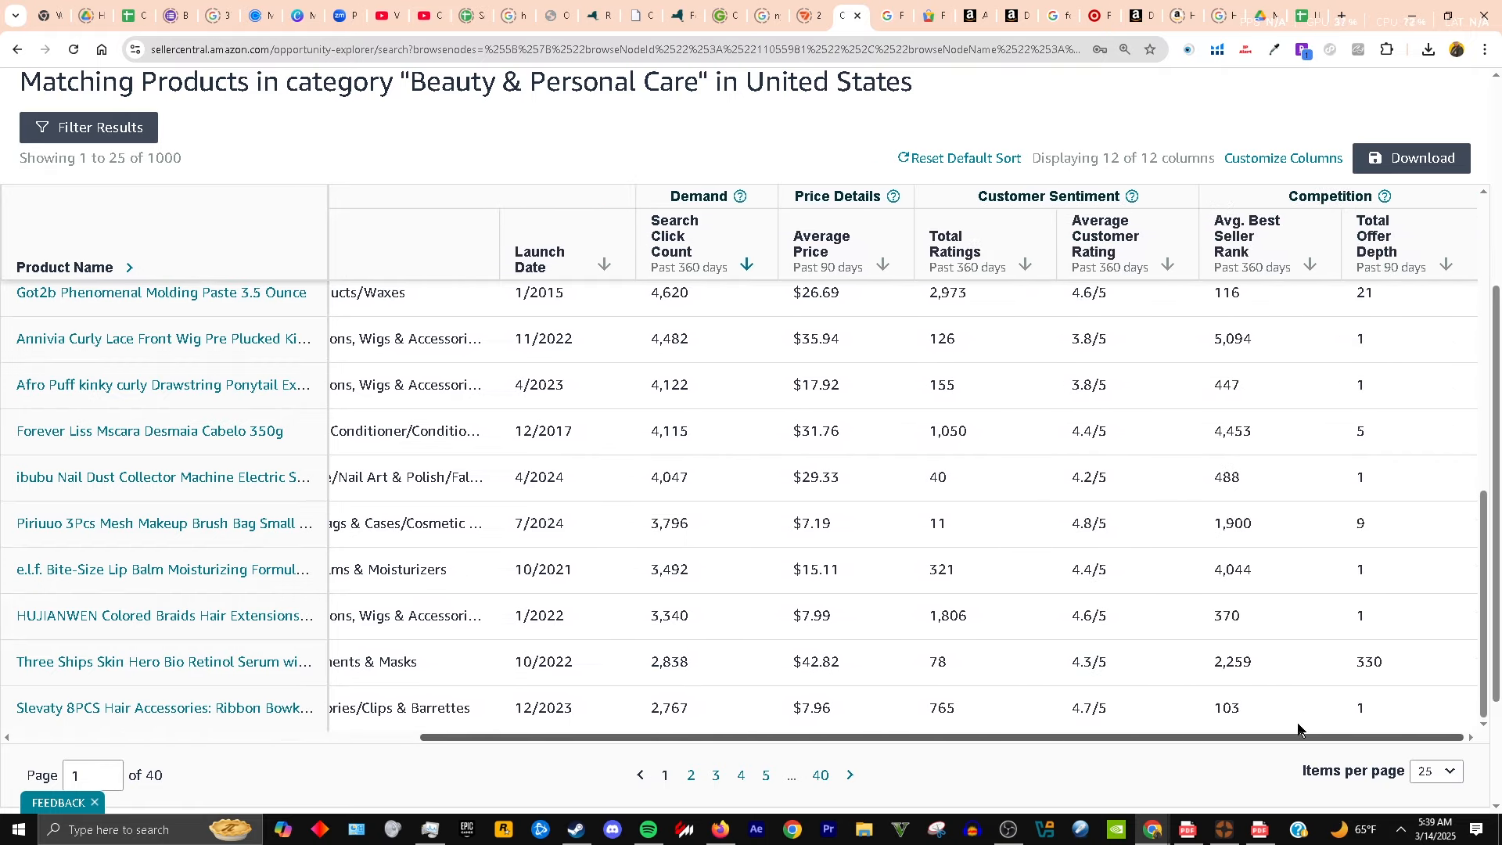
- Examine search click counts, average prices, ratings and offer depth for the matching Beauty & Personal Care products
left_click(747, 268)
scroll(747, 268, "up", 2)
left_click(747, 268)
scroll(734, 376, "up", 5)
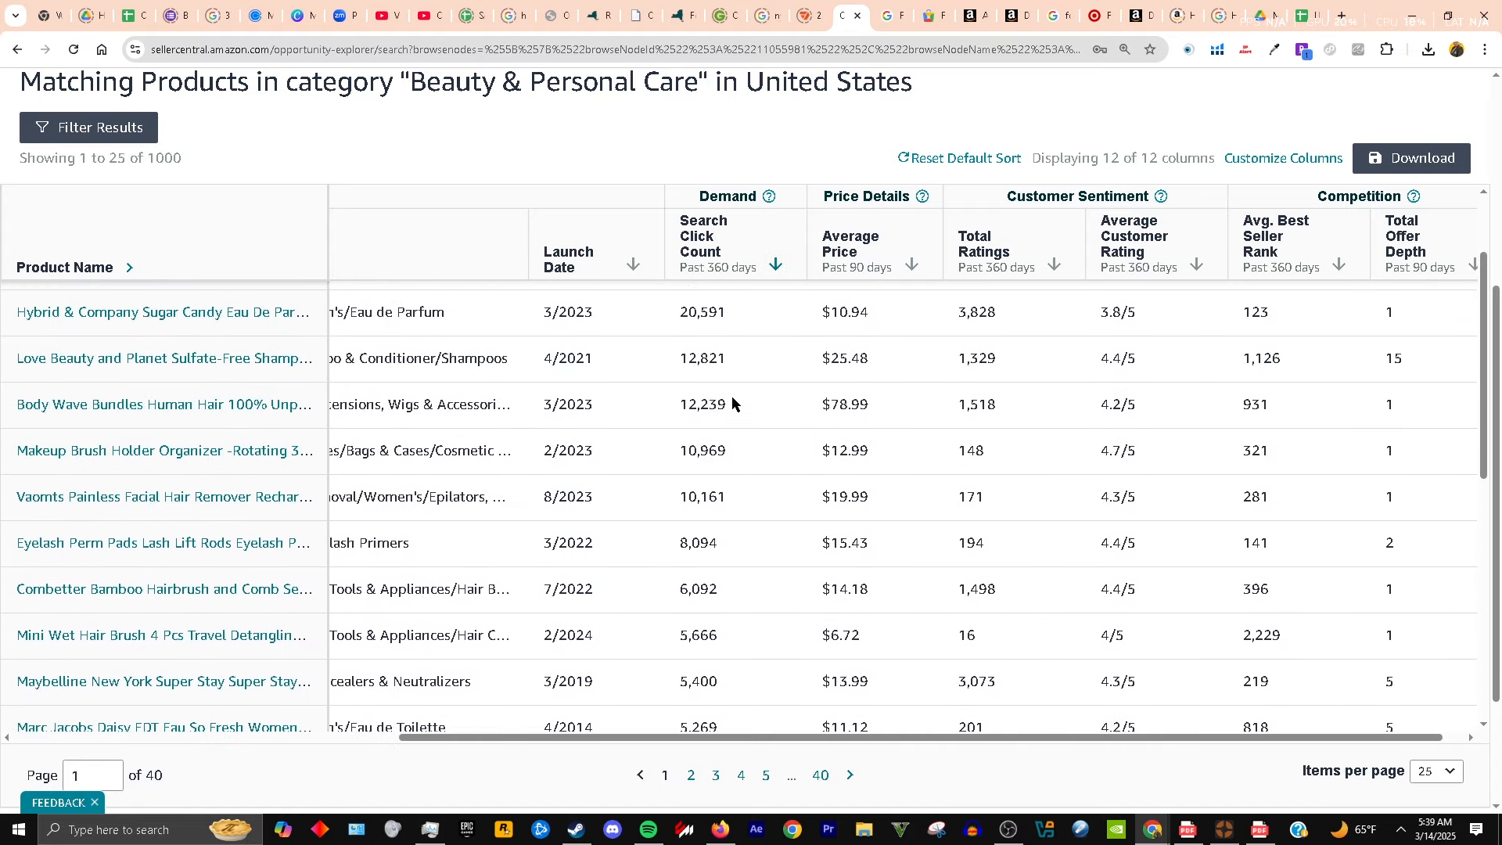
scroll(735, 398, "up", 5)
scroll(732, 444, "down", 5)
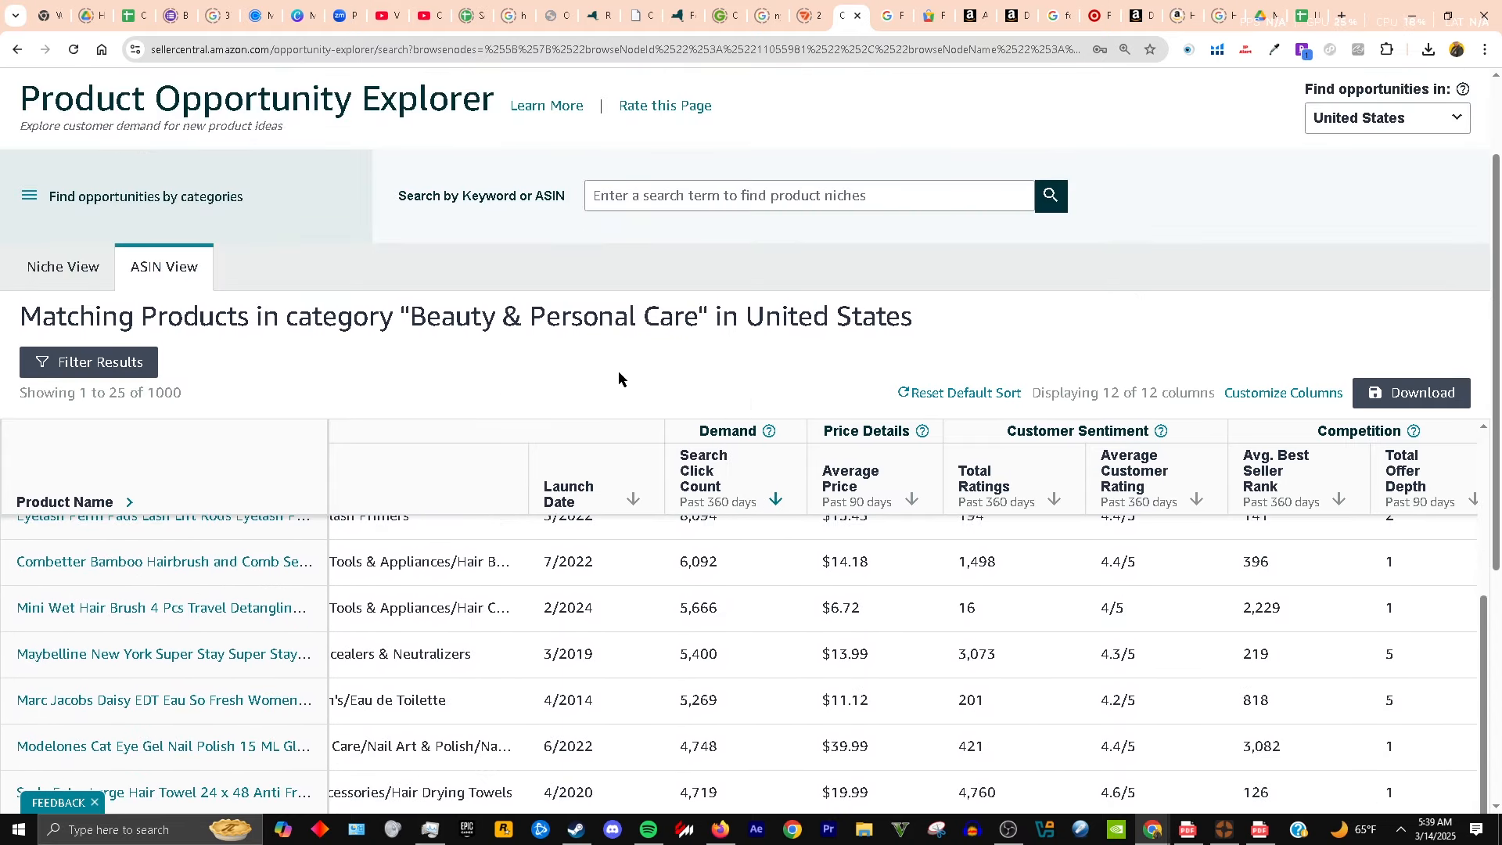
scroll(618, 372, "down", 10)
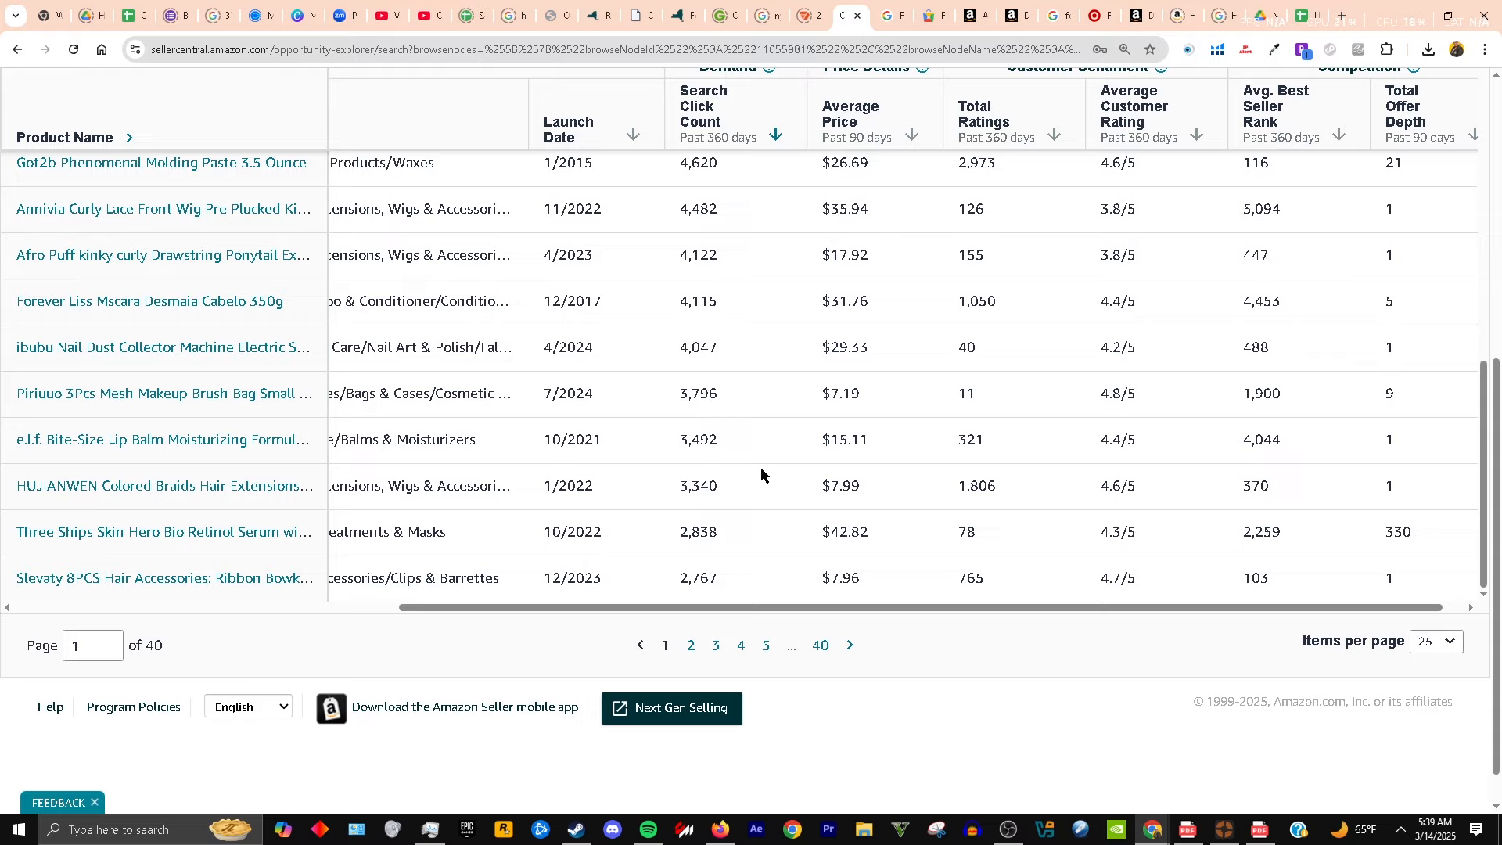
scroll(777, 424, "up", 9)
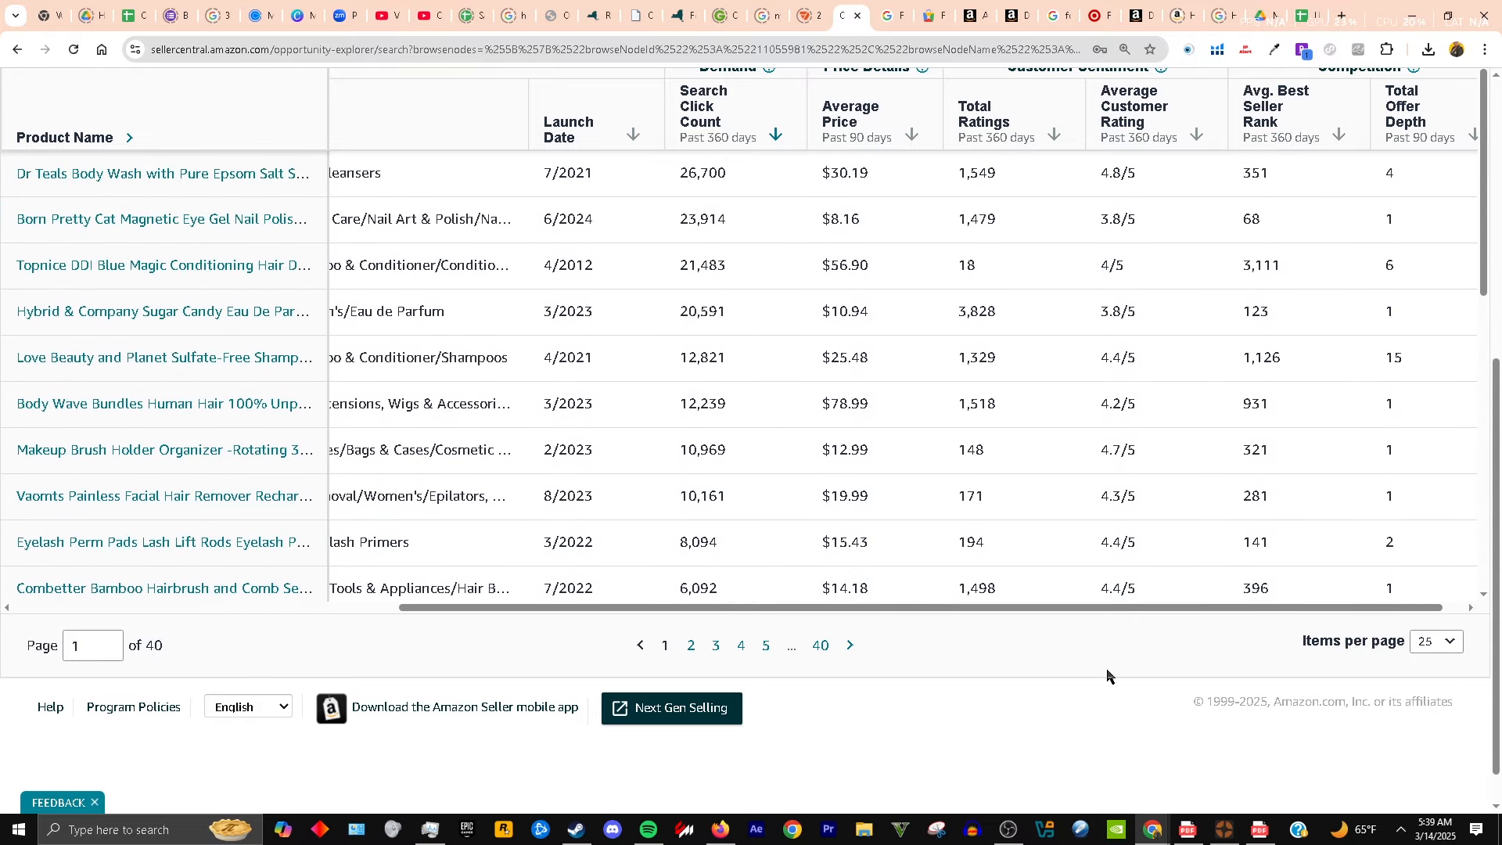
scroll(1095, 665, "up", 5)
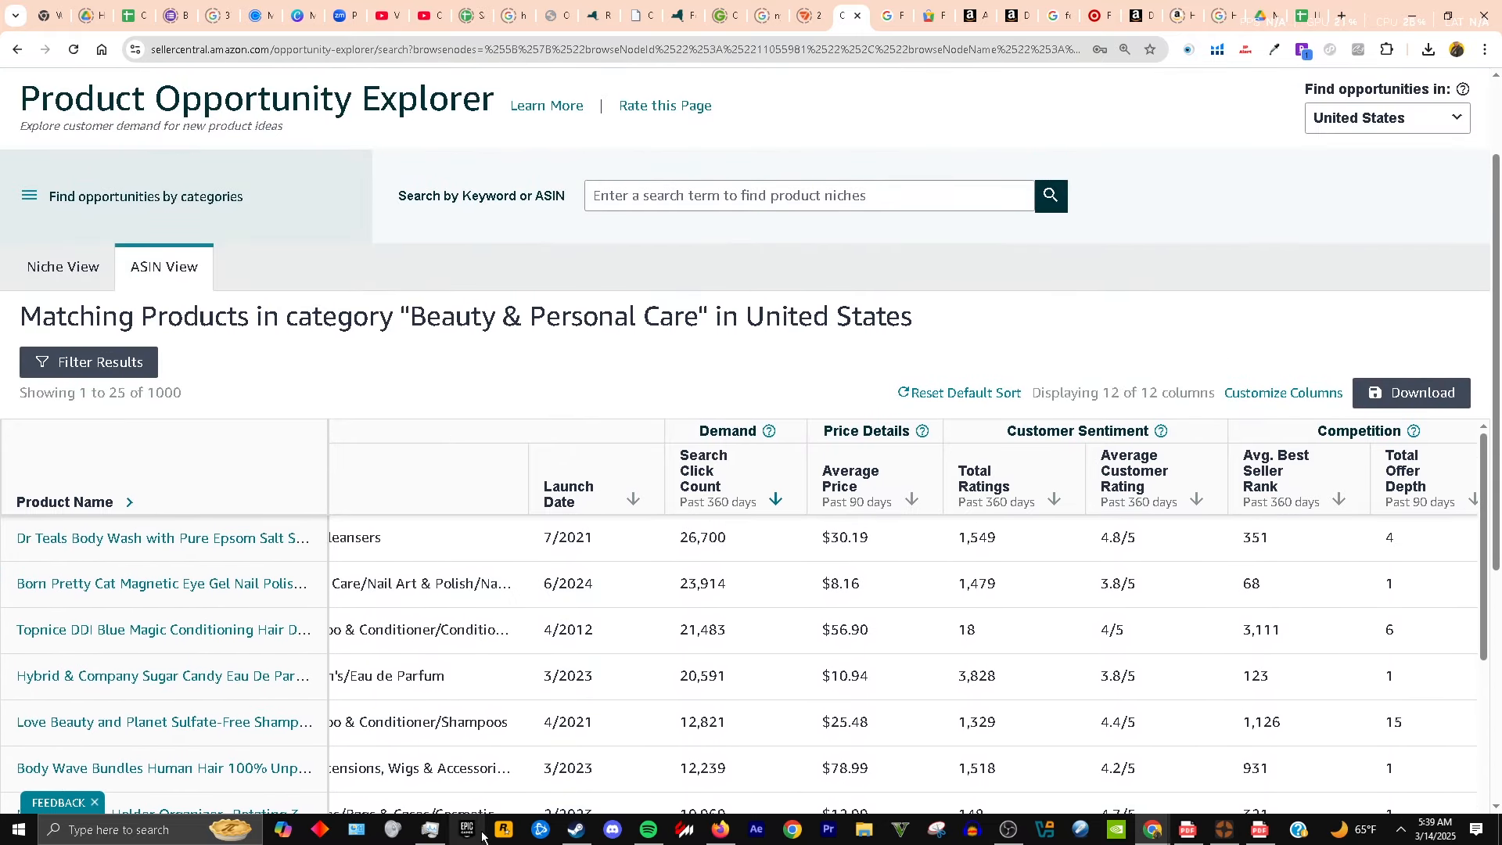
- Open the category browser, go up to all categories and look through the full category list
left_click(31, 191)
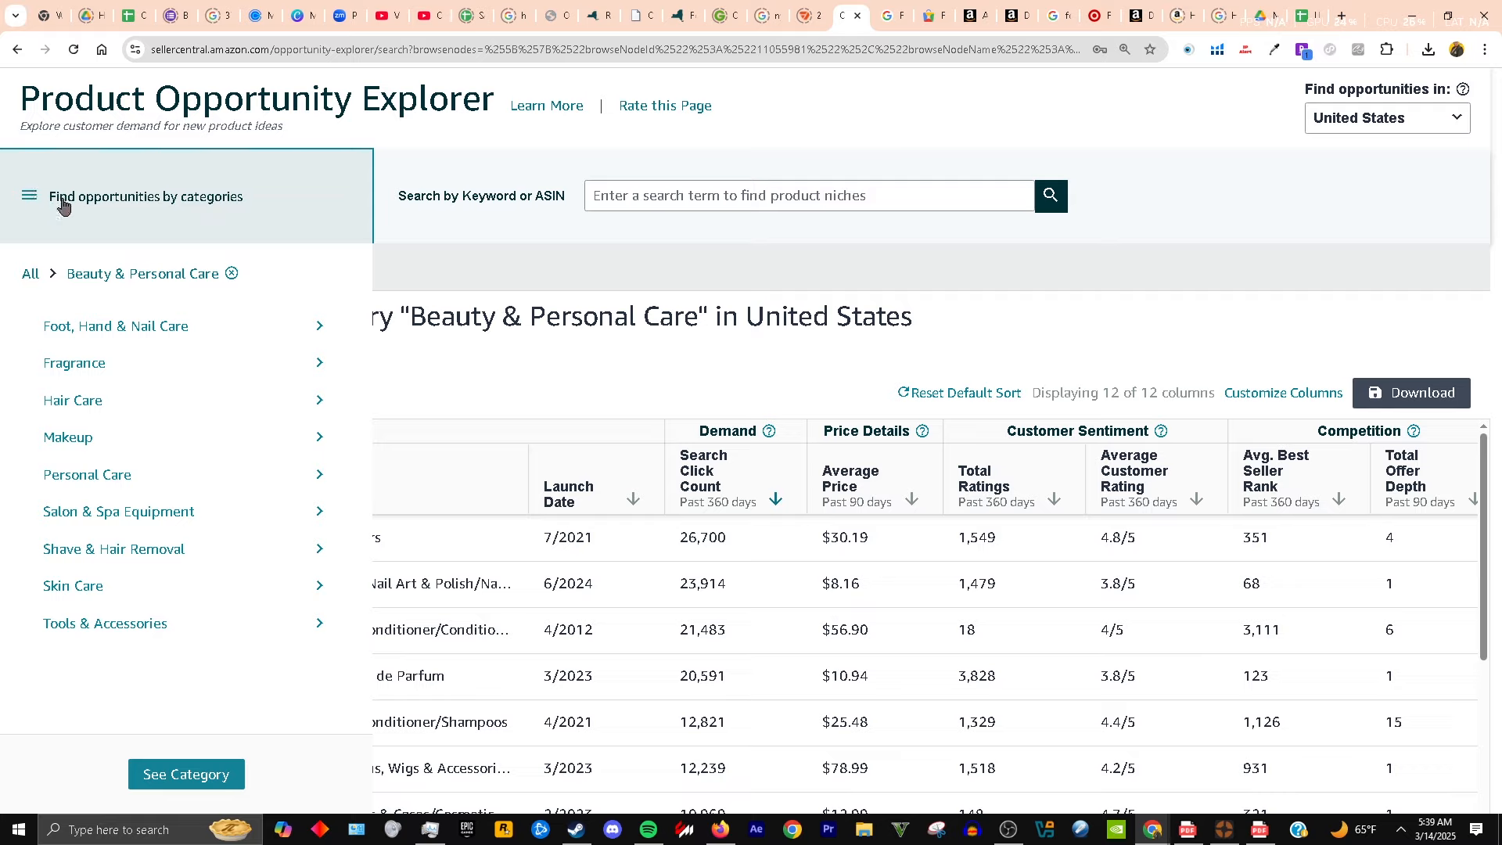
left_click(23, 271)
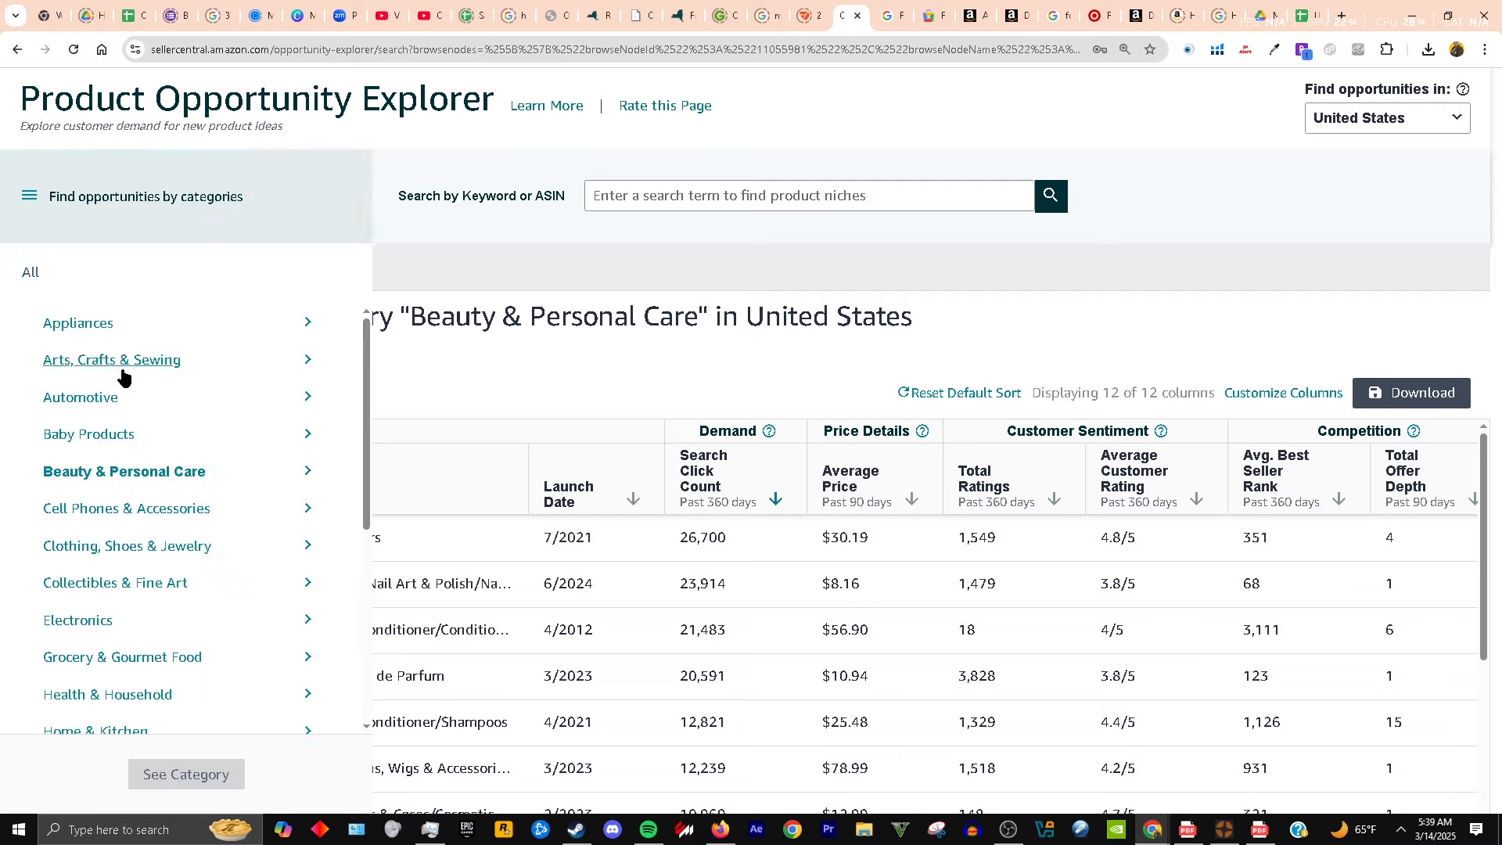
scroll(129, 407, "down", 5)
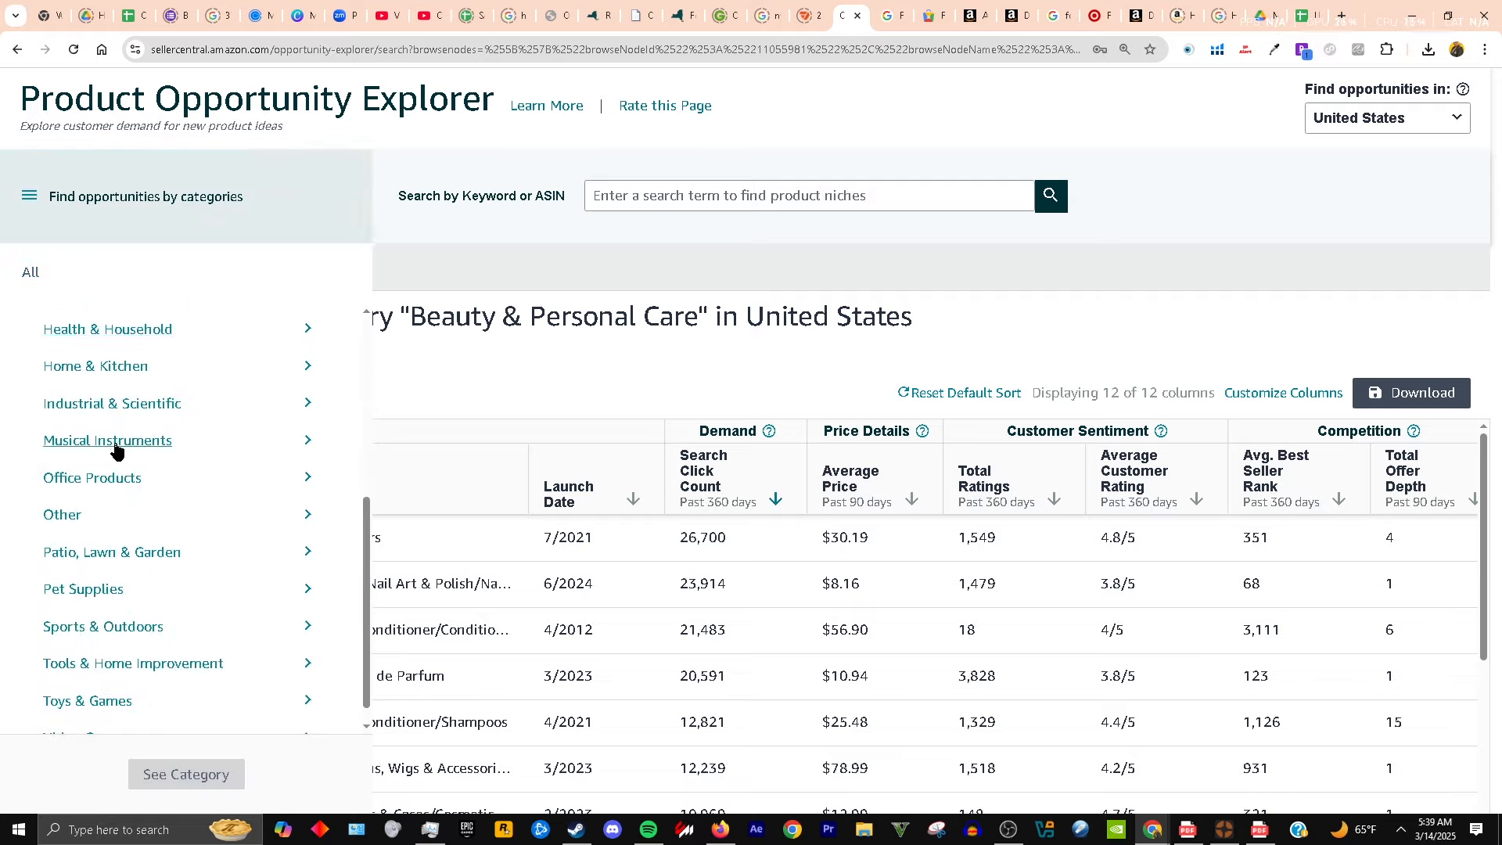
scroll(135, 508, "down", 1)
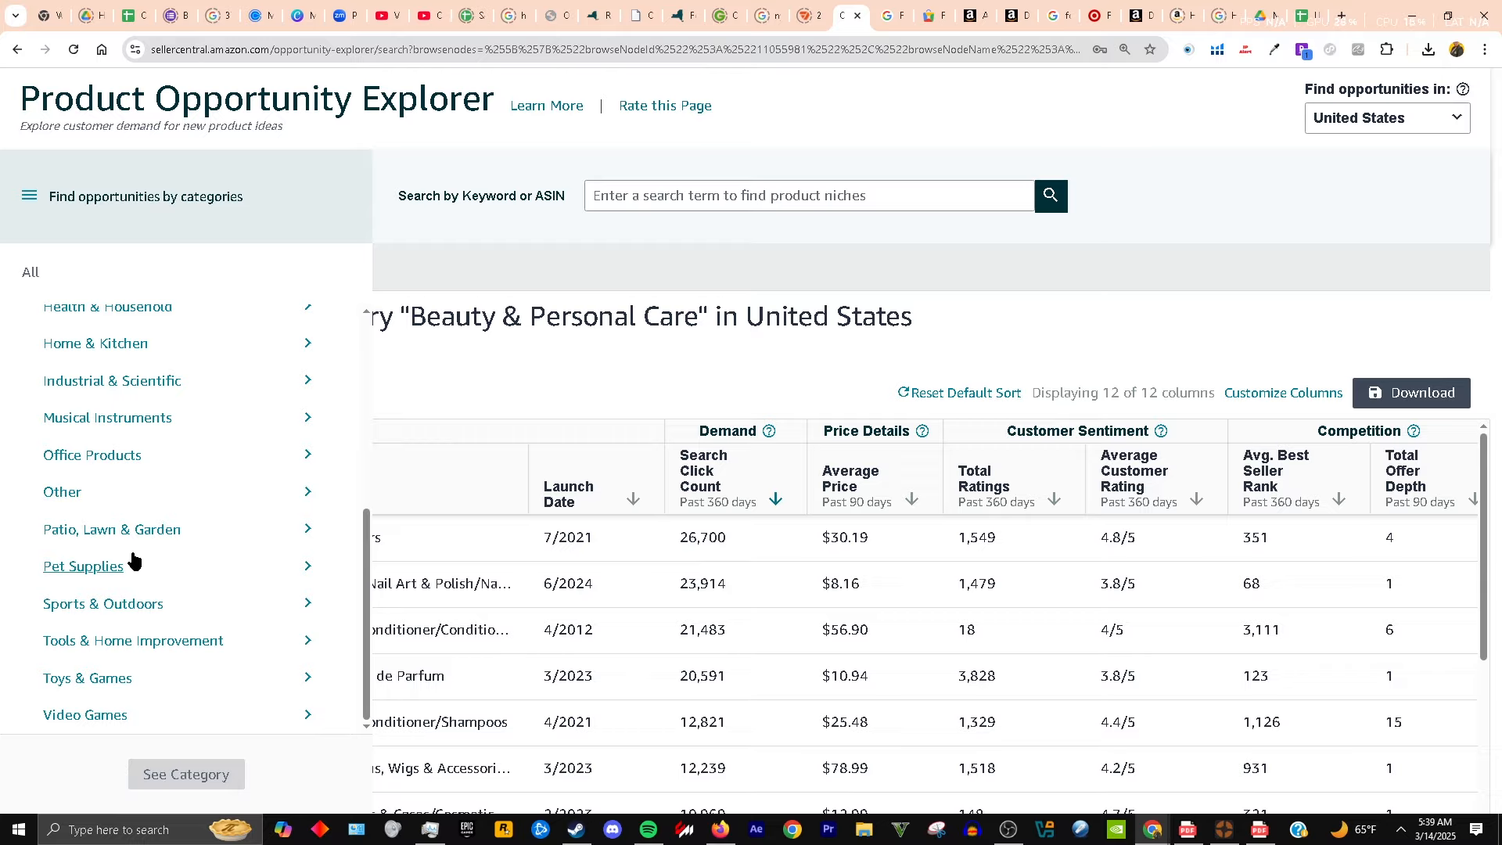
scroll(113, 557, "up", 5)
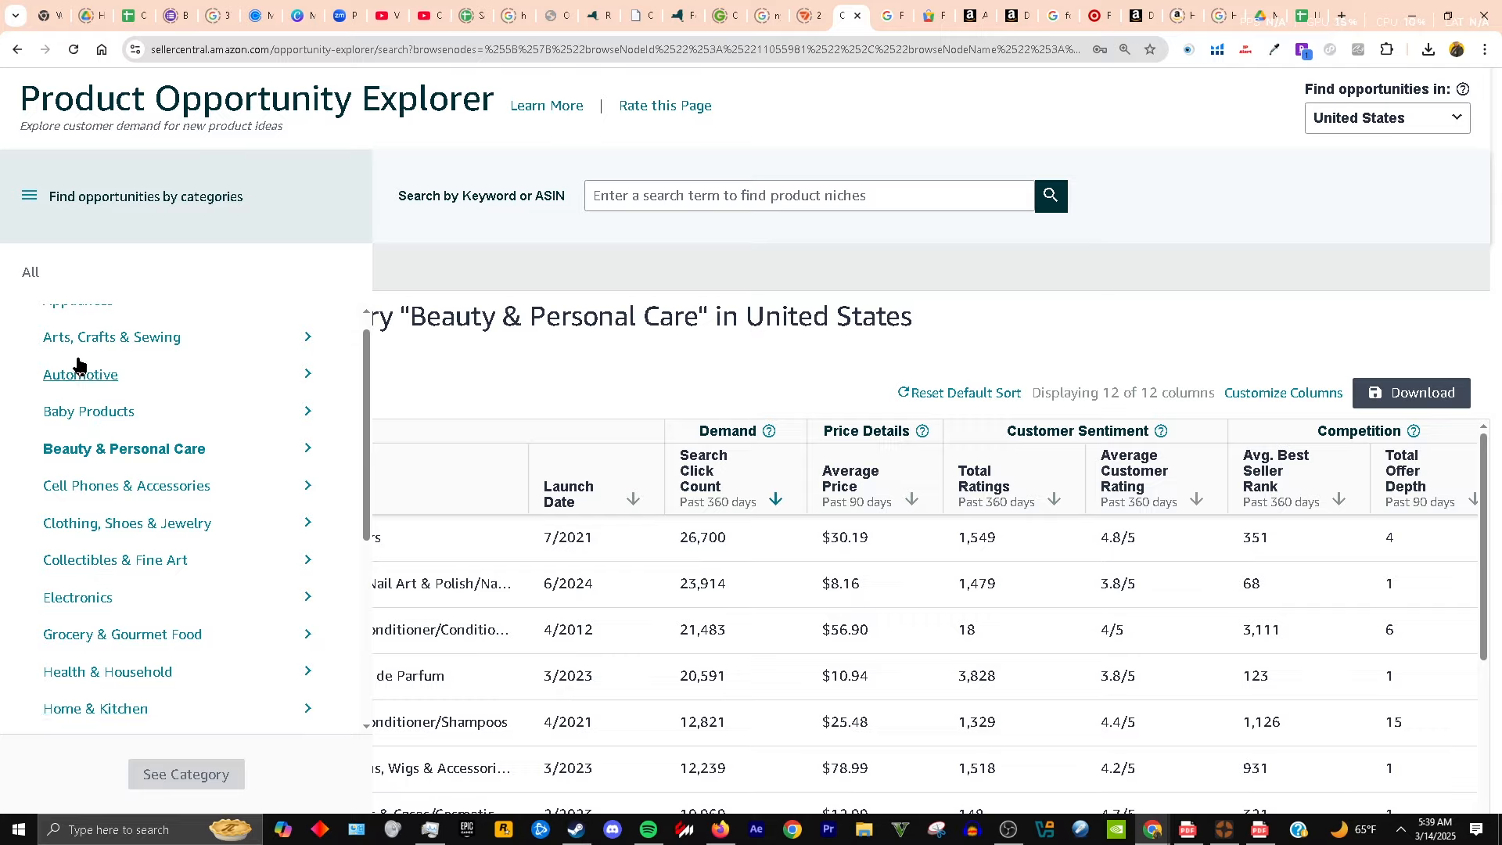
scroll(82, 383, "up", 1)
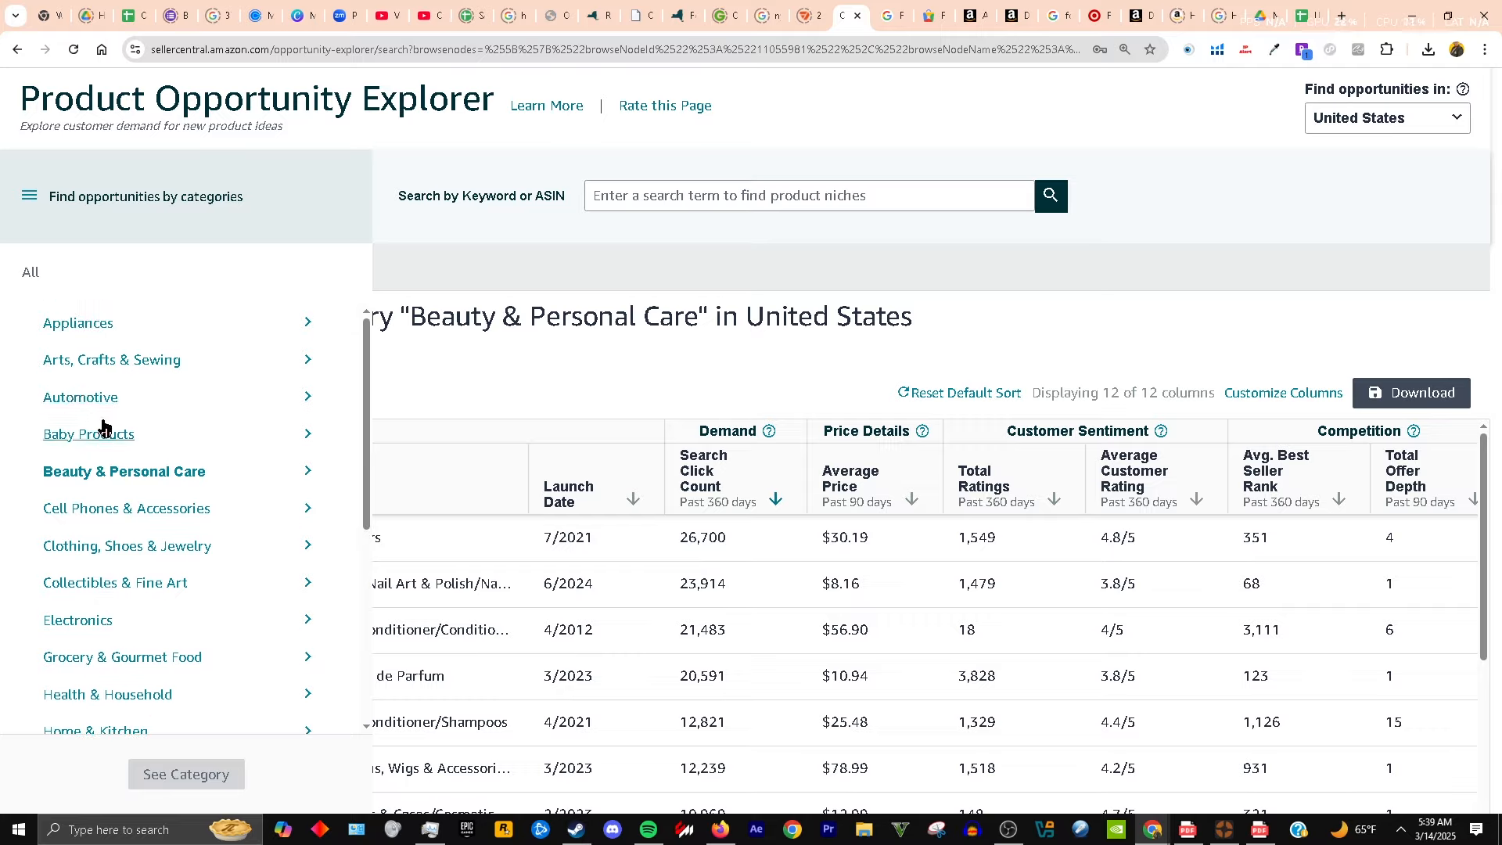
scroll(107, 470, "down", 3)
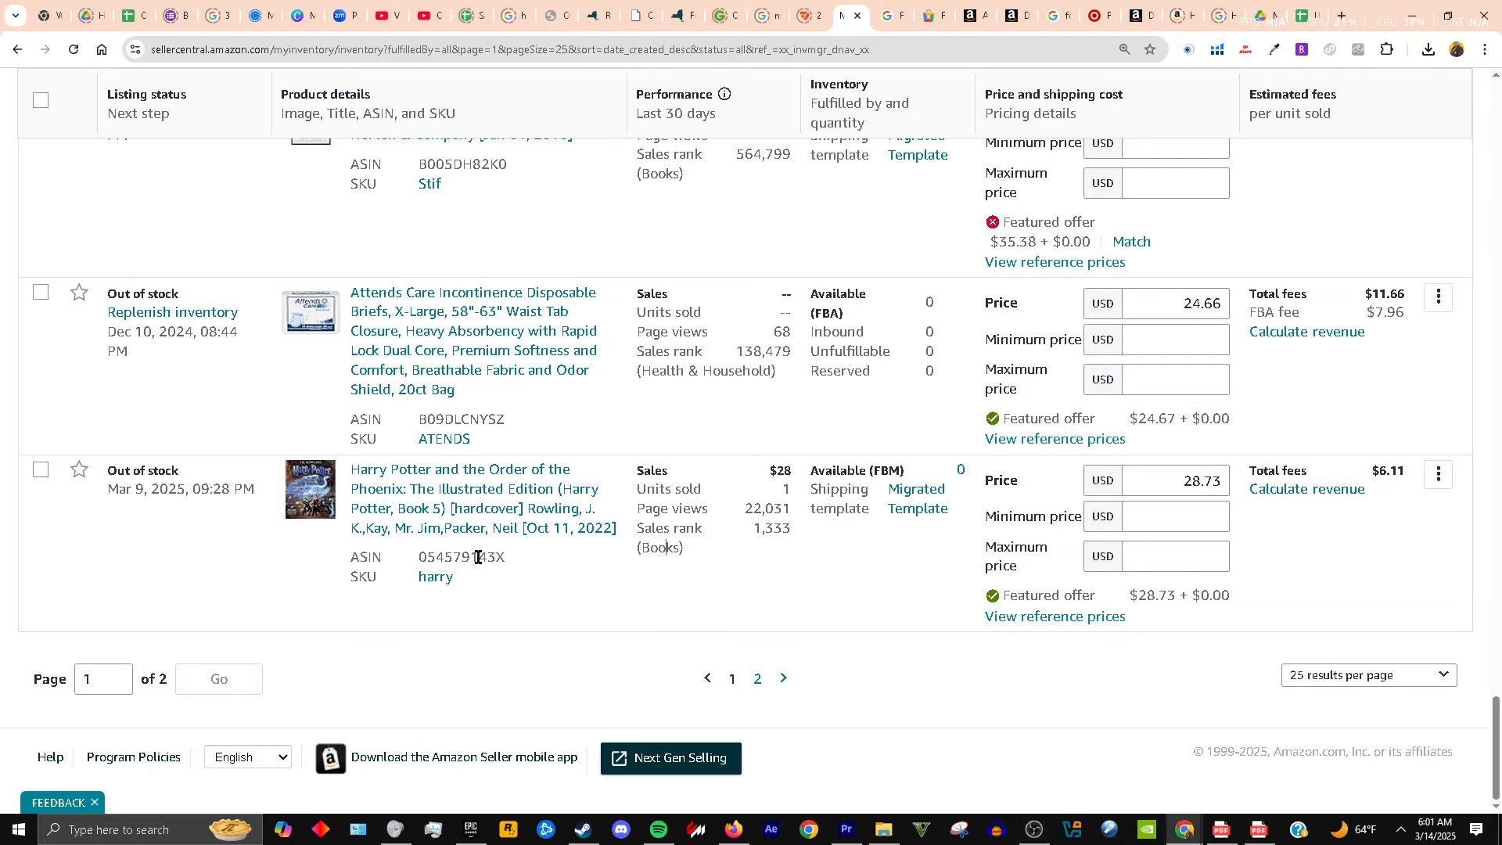
- Copy the ASIN of the Harry Potter and the Order of the Phoenix inventory listing and go to the Add Products page
double_click(478, 558)
key("ctrl+c")
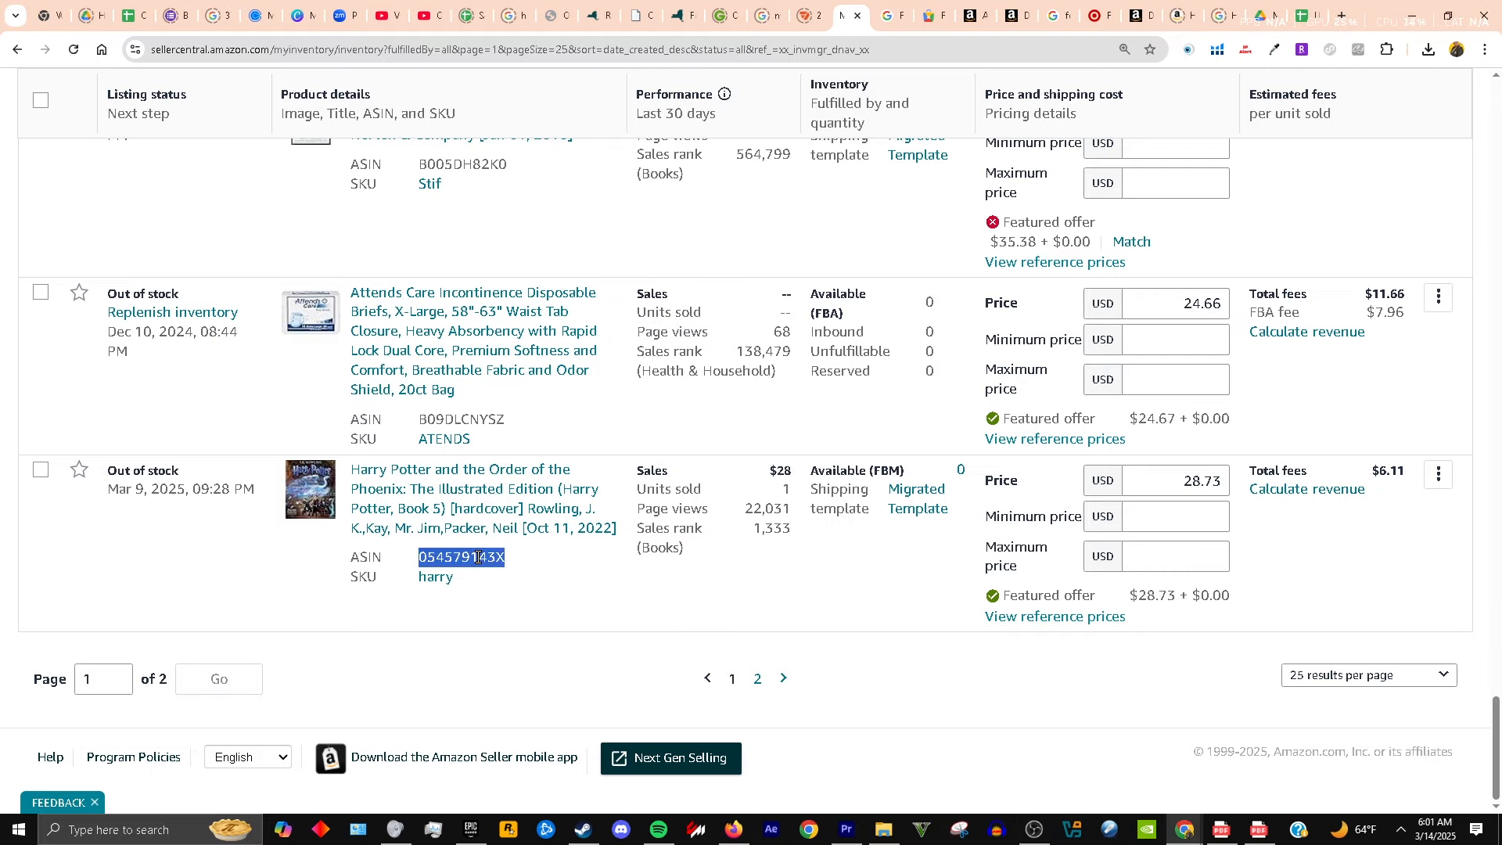
scroll(524, 580, "up", 5)
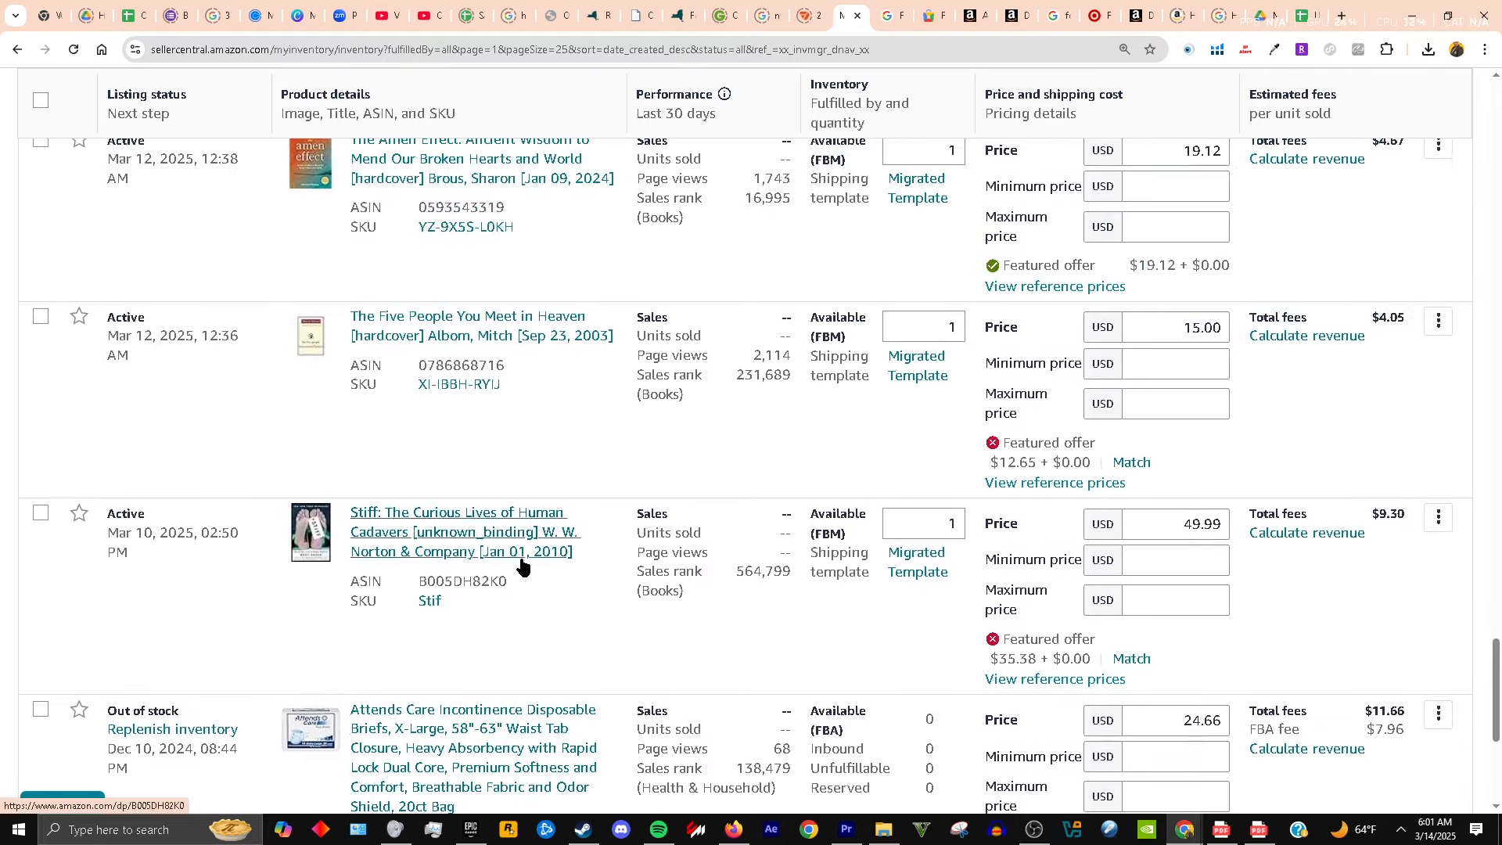
scroll(583, 588, "up", 10)
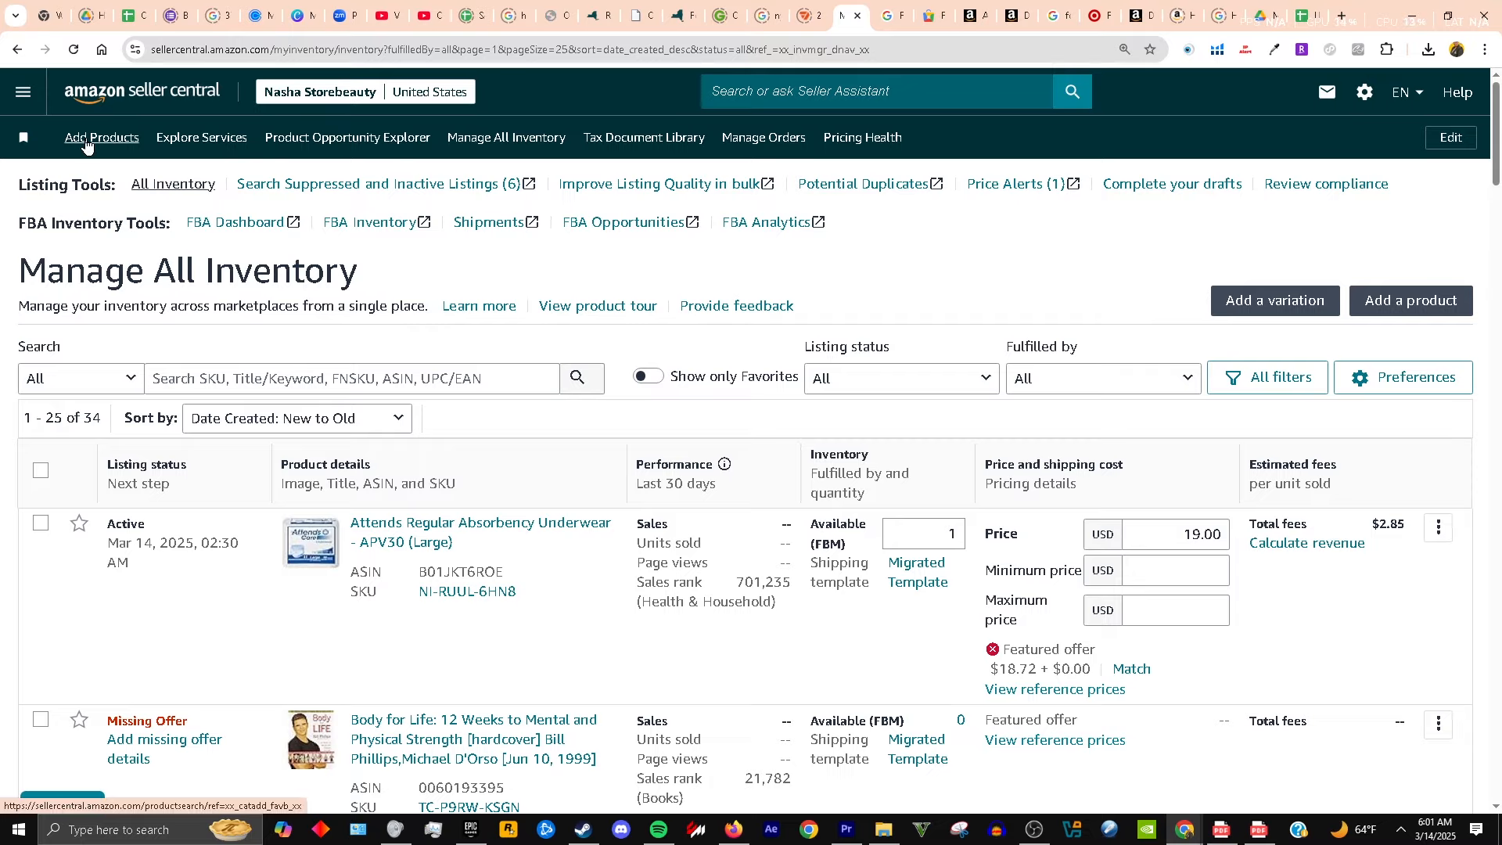
left_click(88, 141)
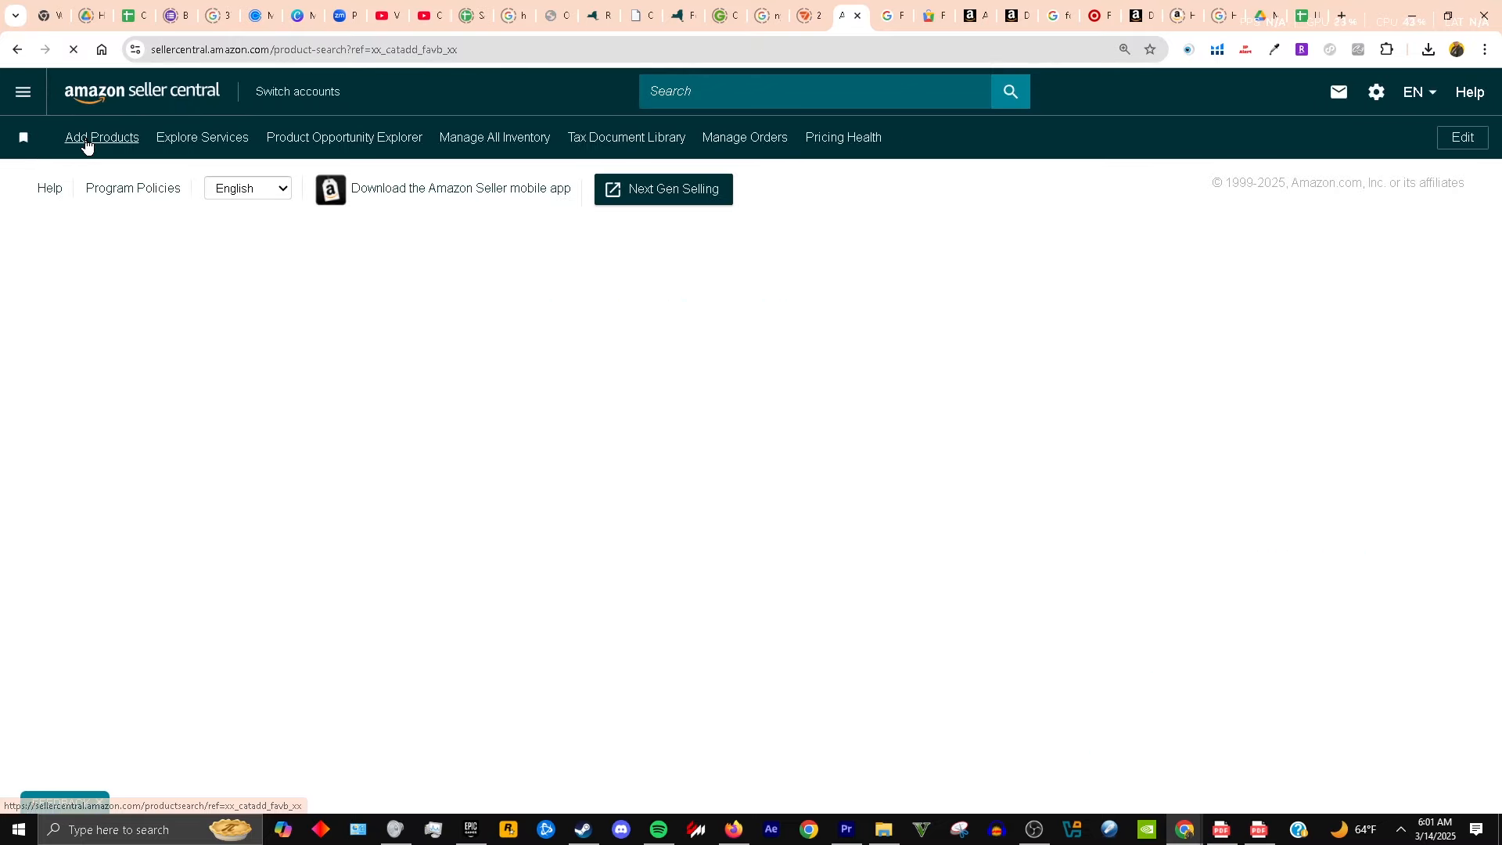
- Check where Add Products sits in the Catalog navigation, and search Amazon's catalog for ASIN 054579143X
left_click(17, 105)
mouse_move(208, 144)
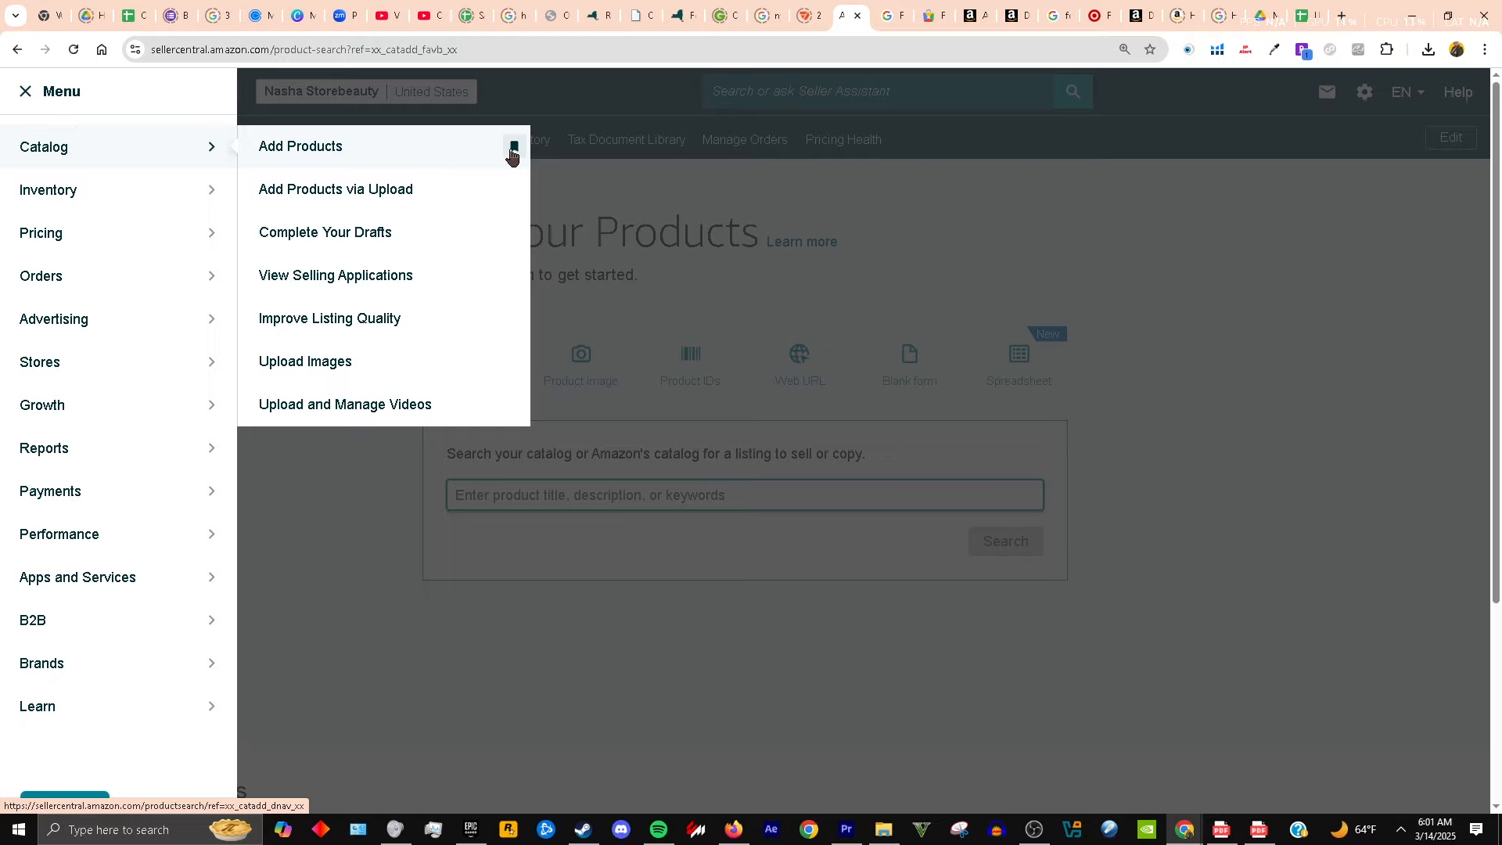
left_click(864, 295)
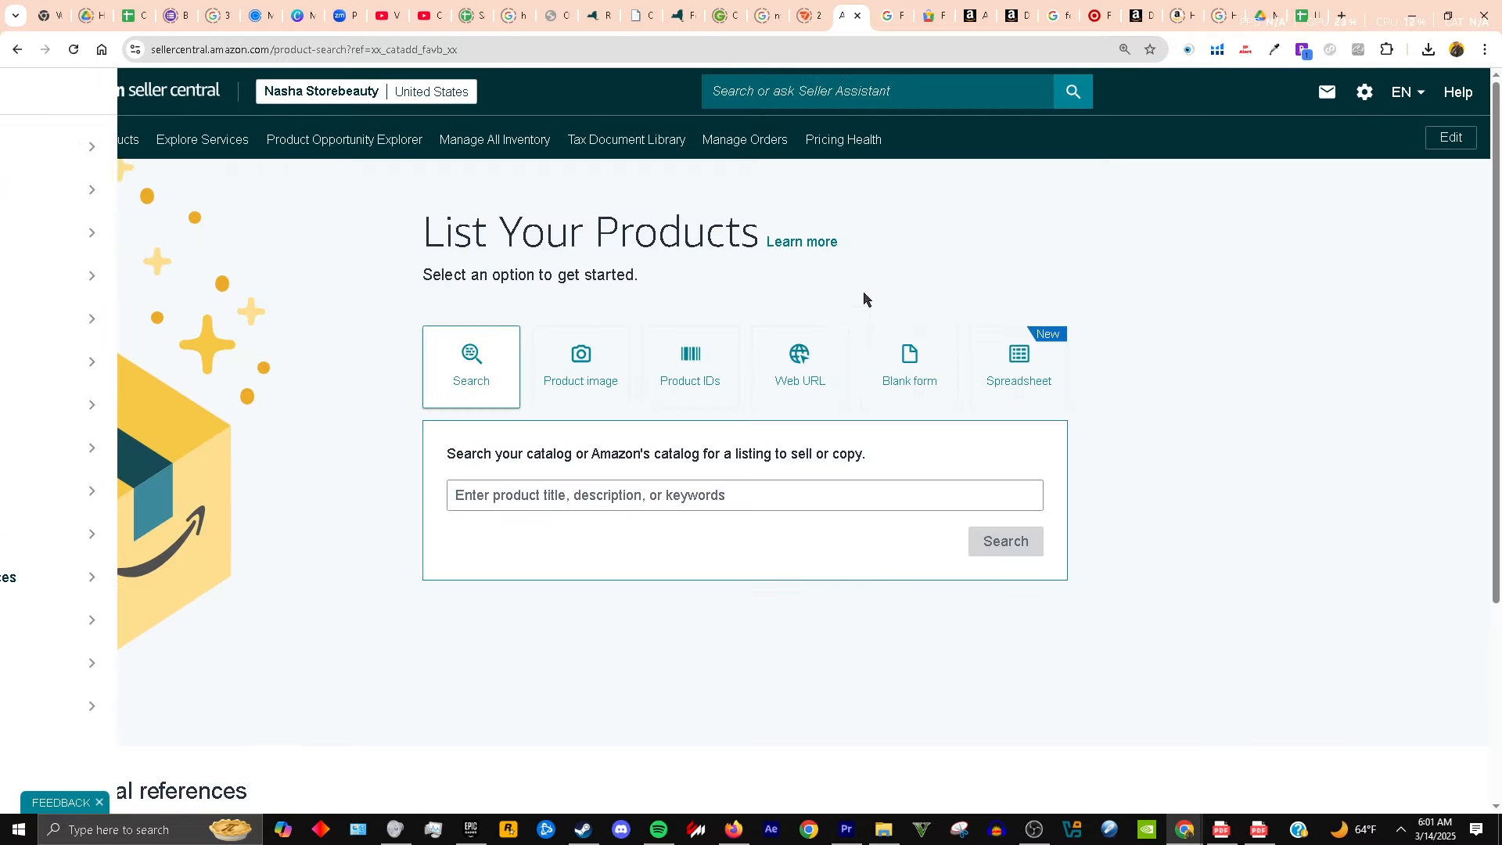
right_click(683, 496)
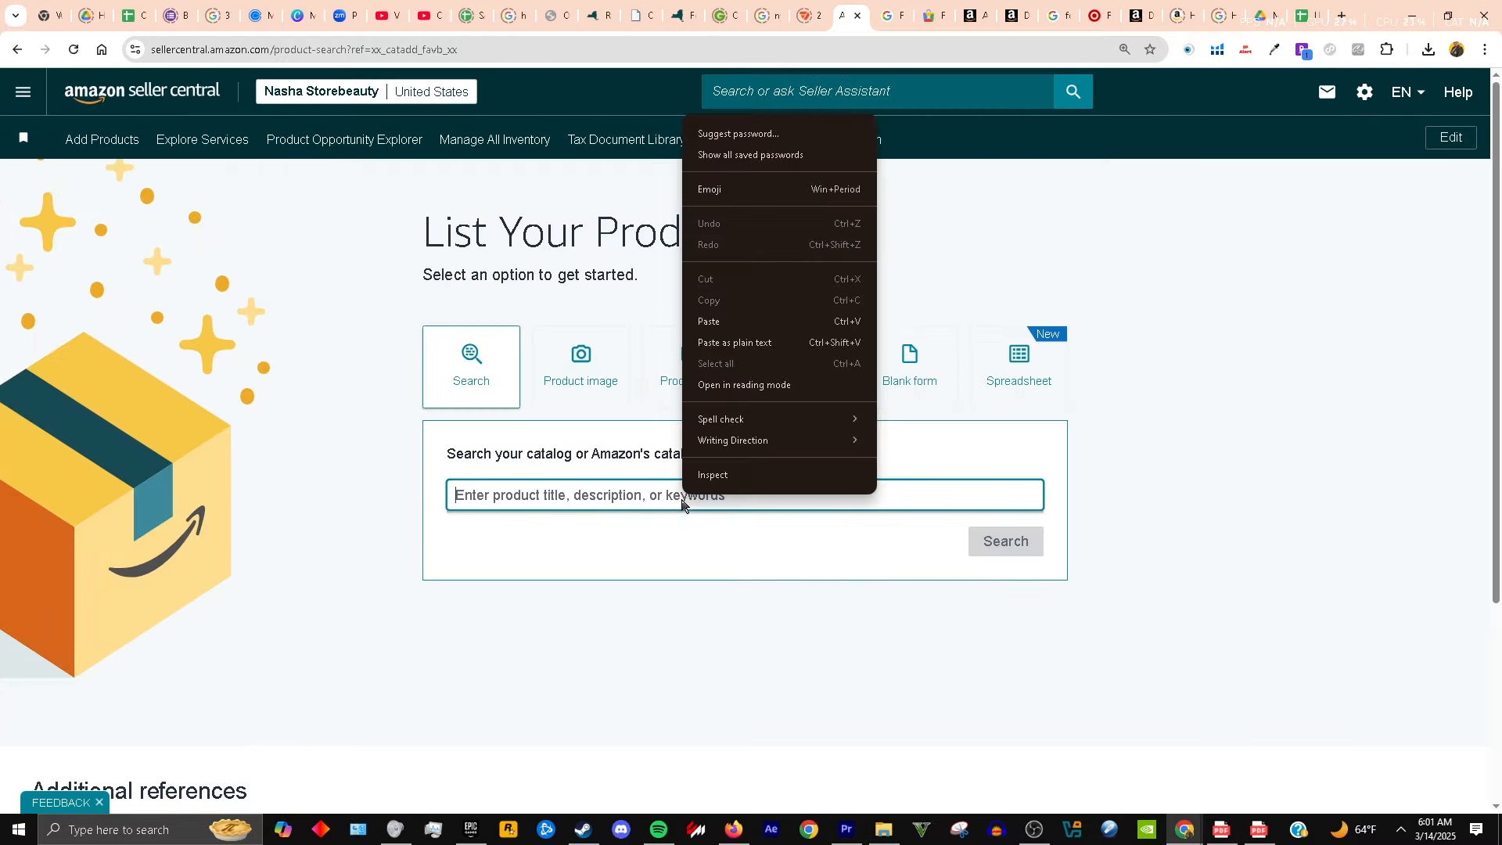
left_click(735, 323)
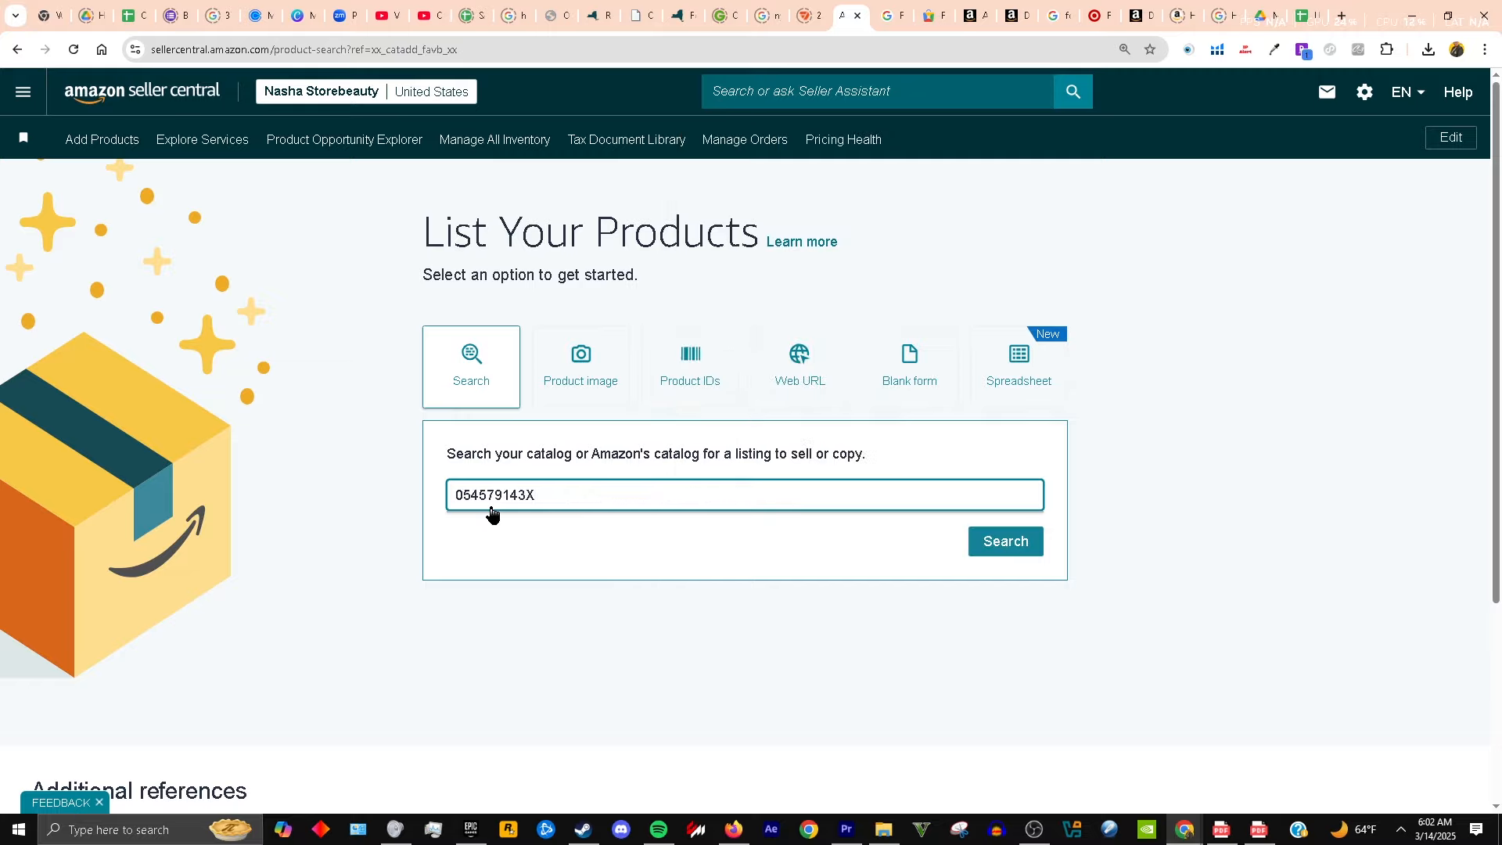
left_click(996, 548)
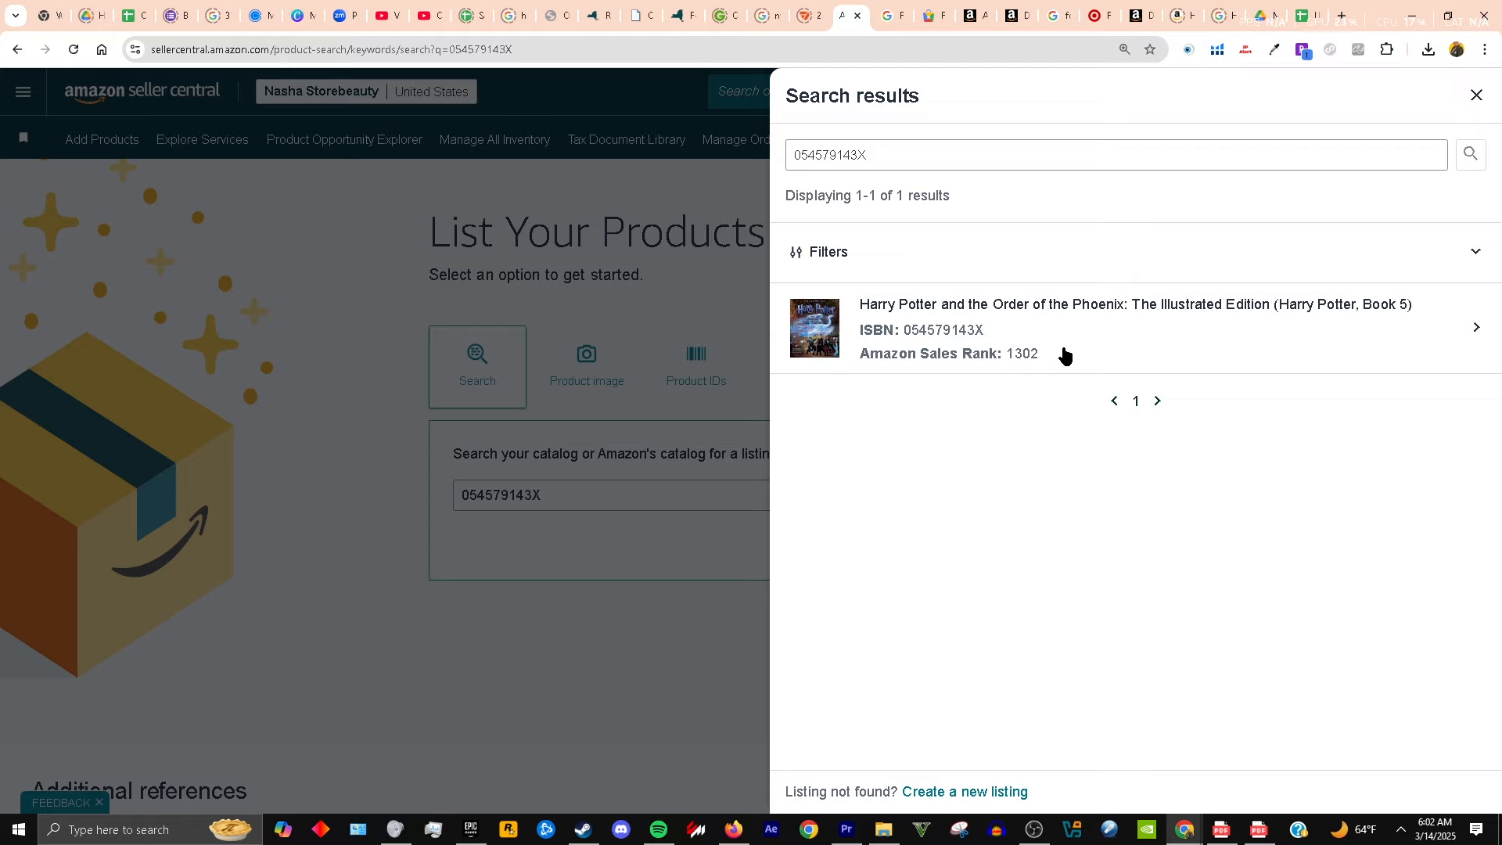
- Open the Harry Potter result's product information and display its available selling conditions
left_click(937, 327)
left_click(1073, 327)
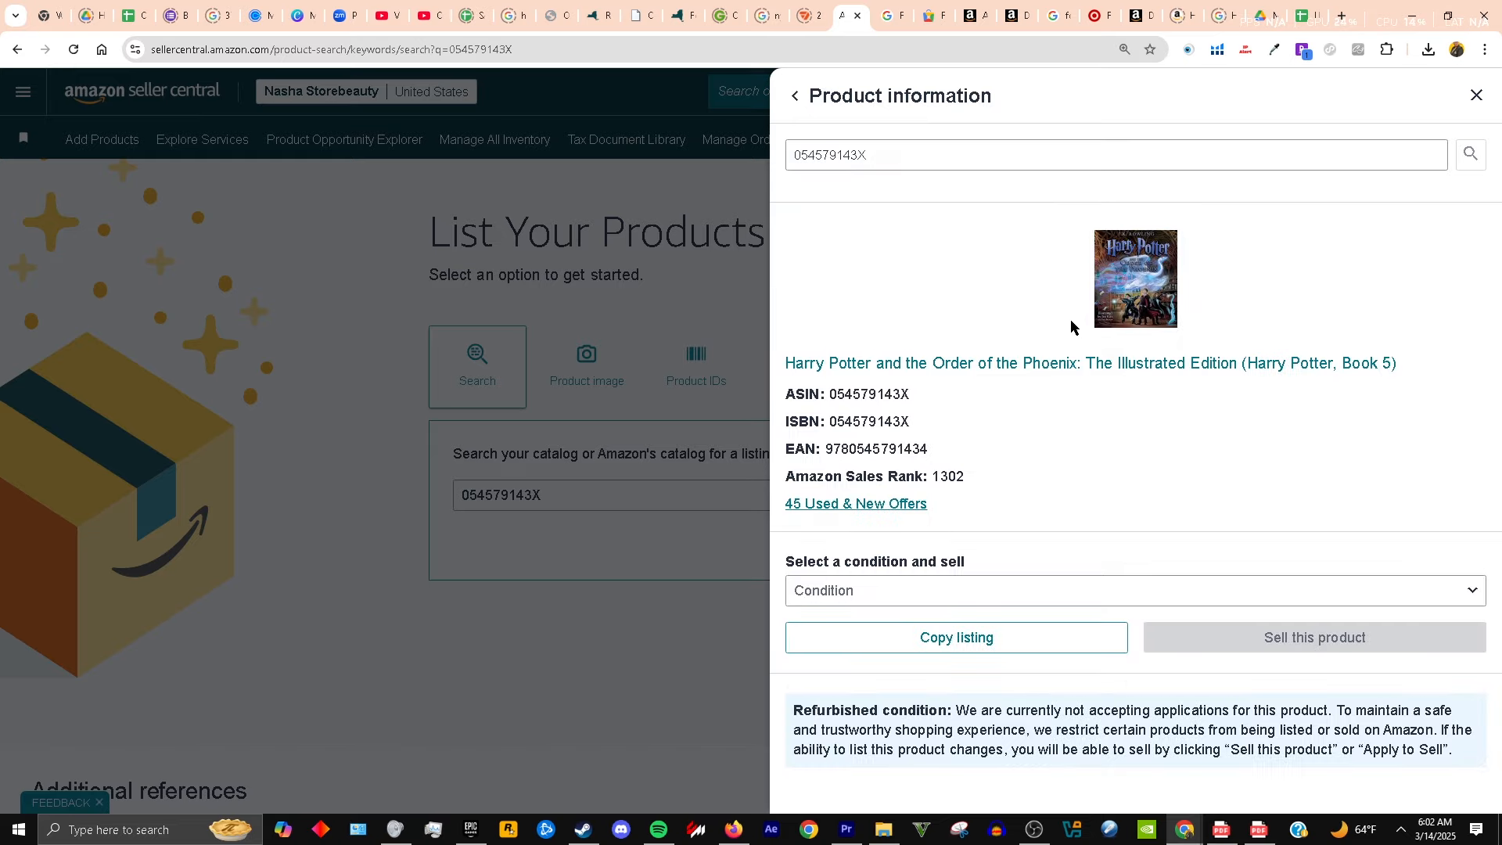
left_click(970, 592)
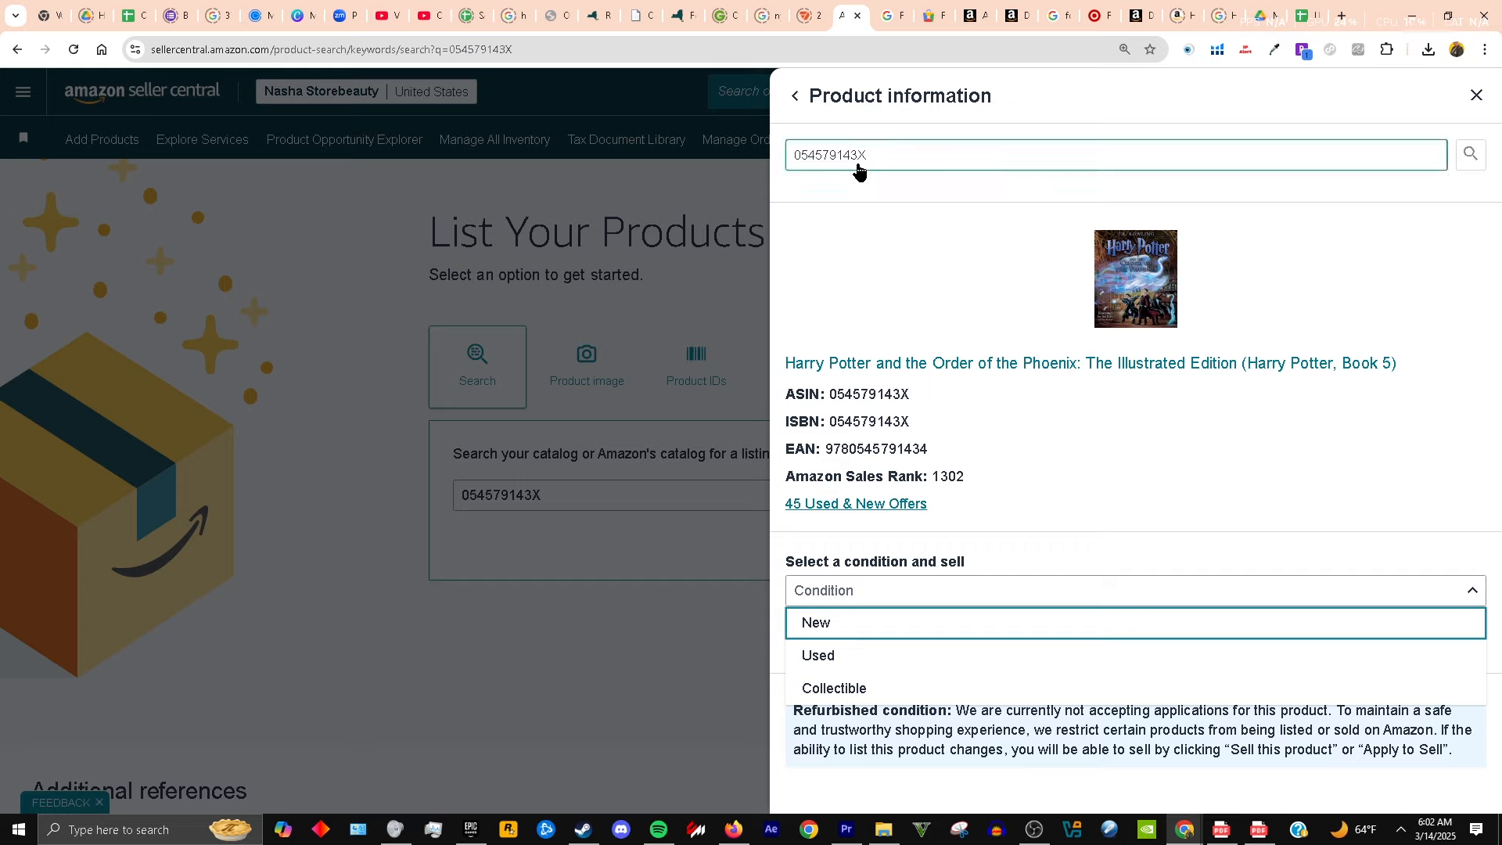
- Choose the New condition for the Harry Potter book, start selling it and look over the offer form
left_click(842, 628)
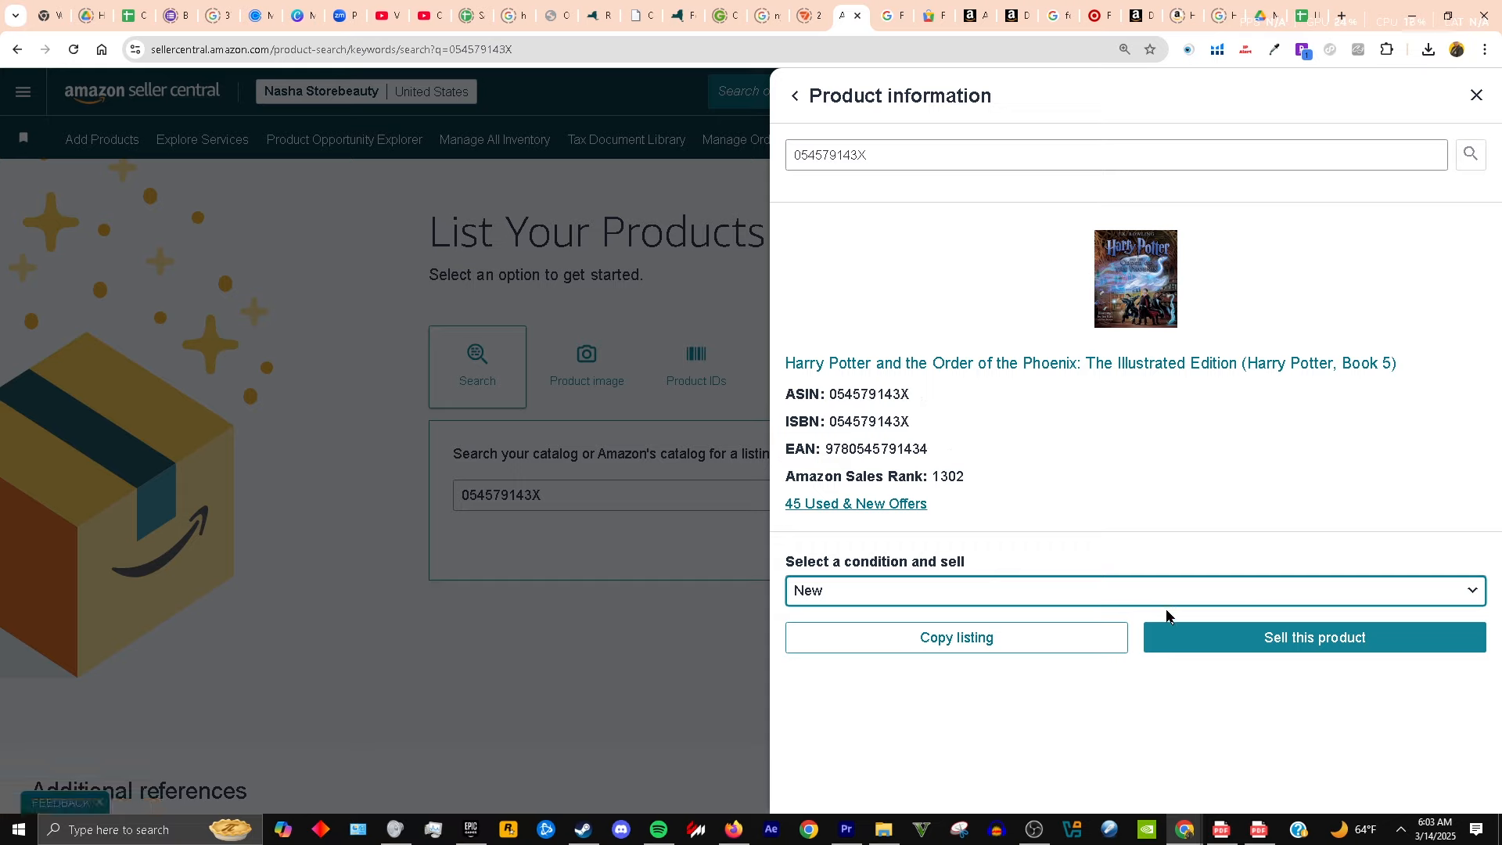
left_click(1211, 645)
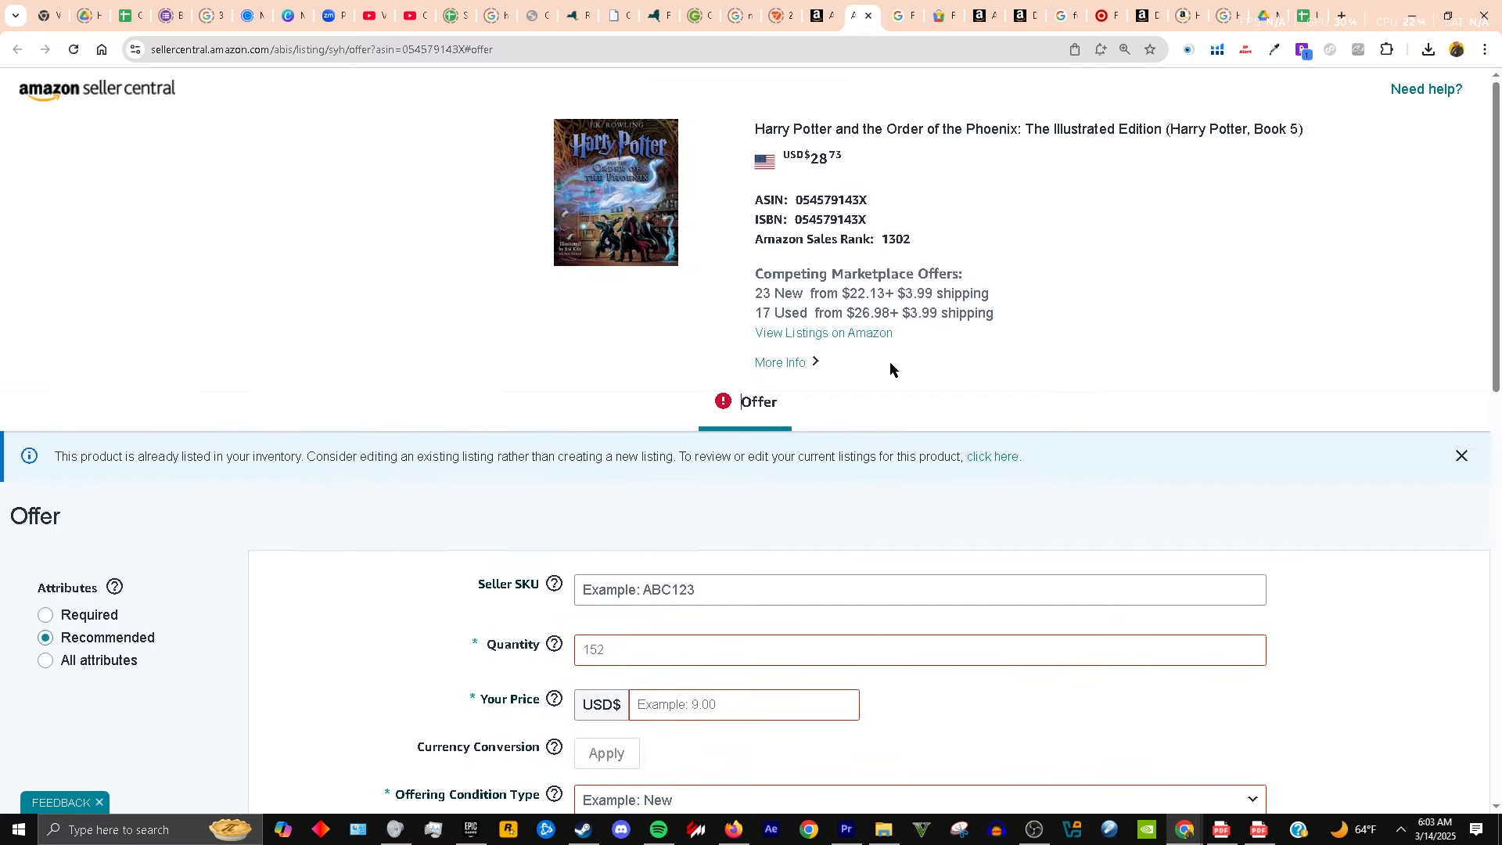
scroll(888, 344, "down", 2)
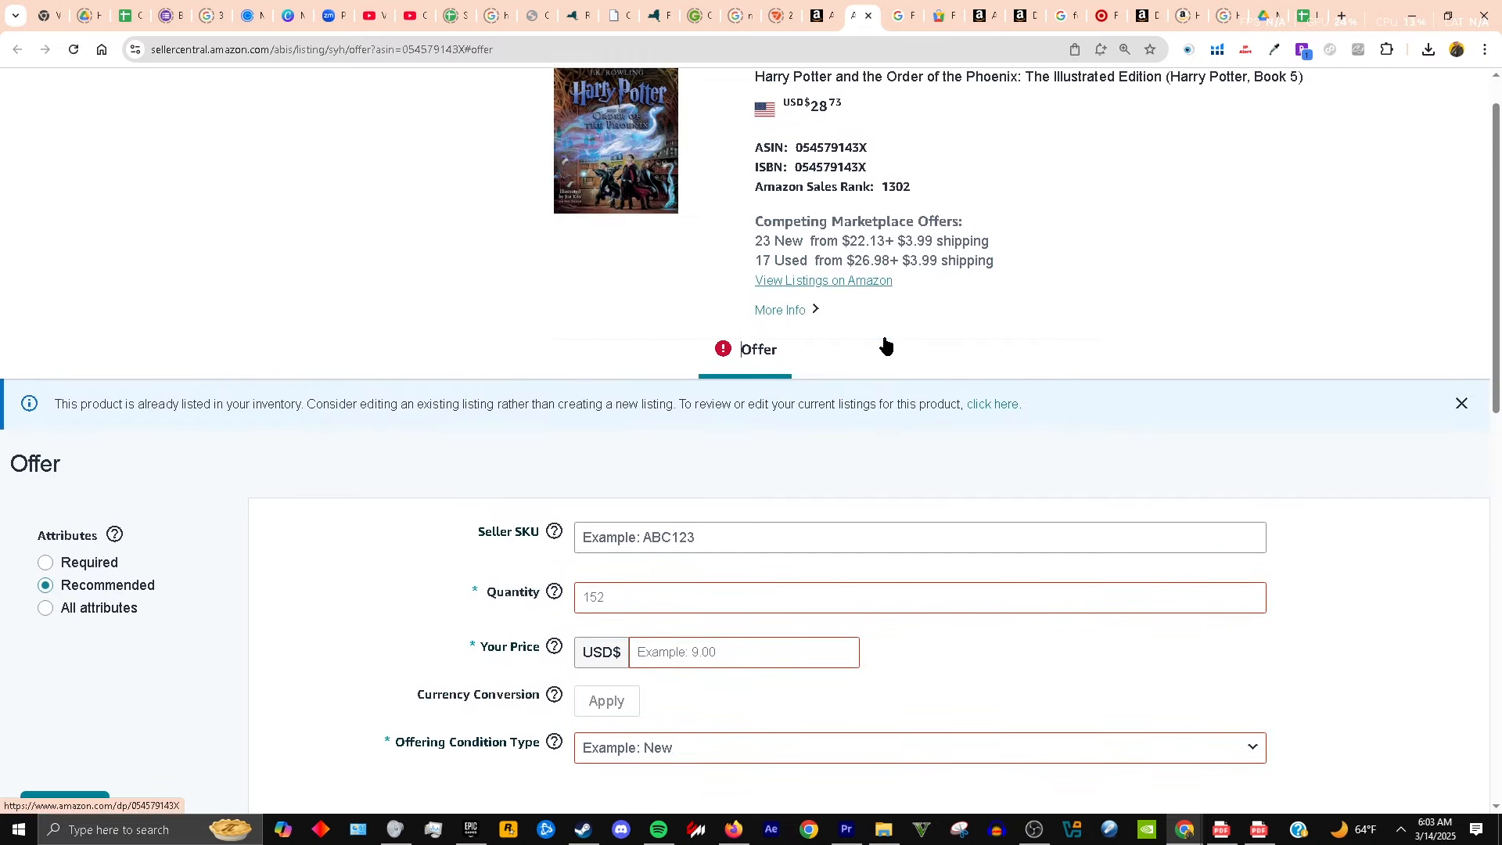
scroll(885, 351, "down", 1)
scroll(885, 350, "up", 2)
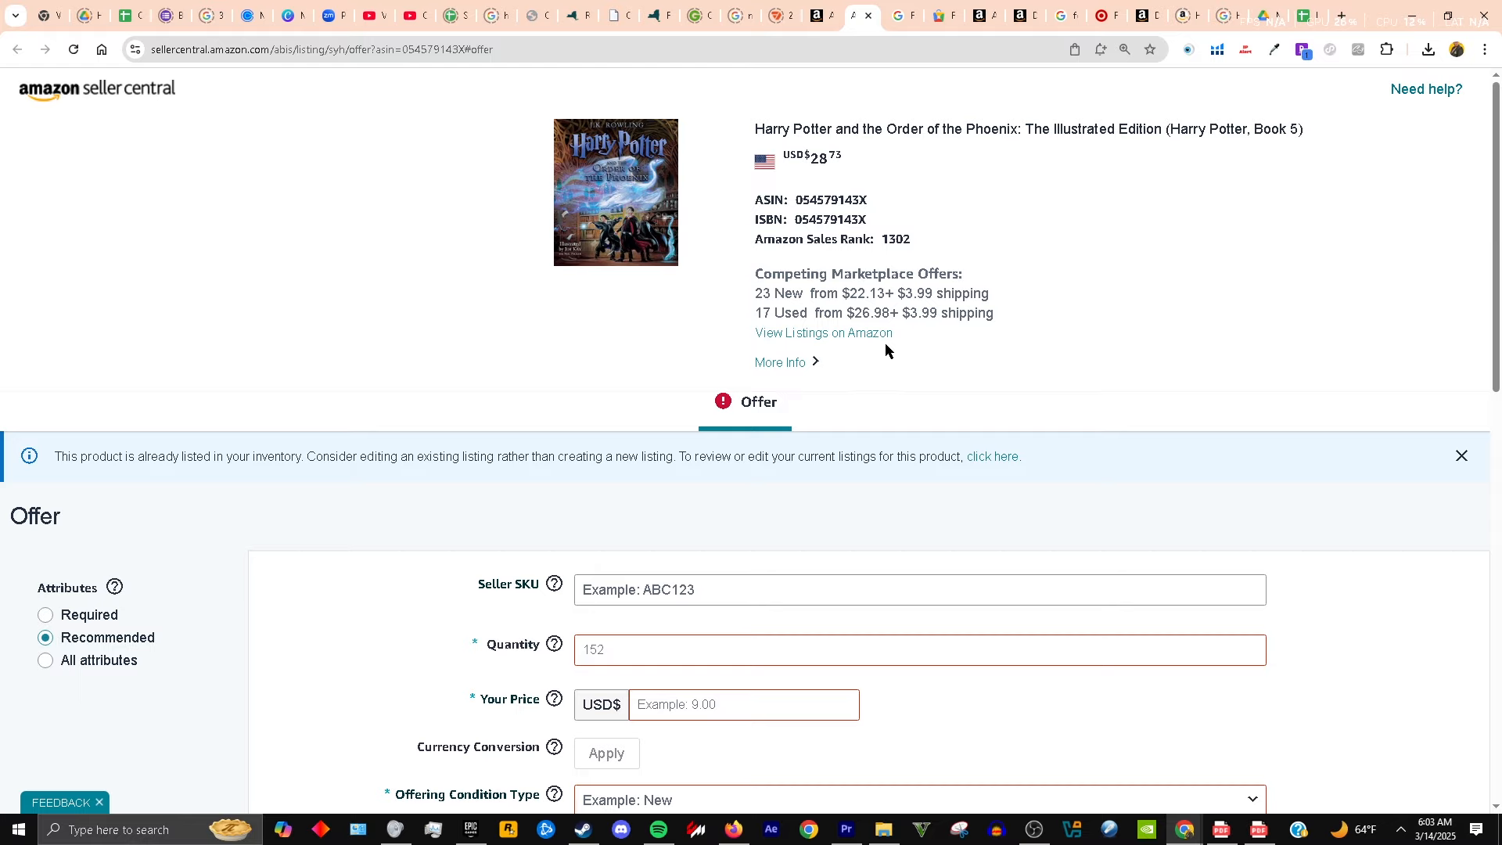
scroll(885, 352, "down", 1)
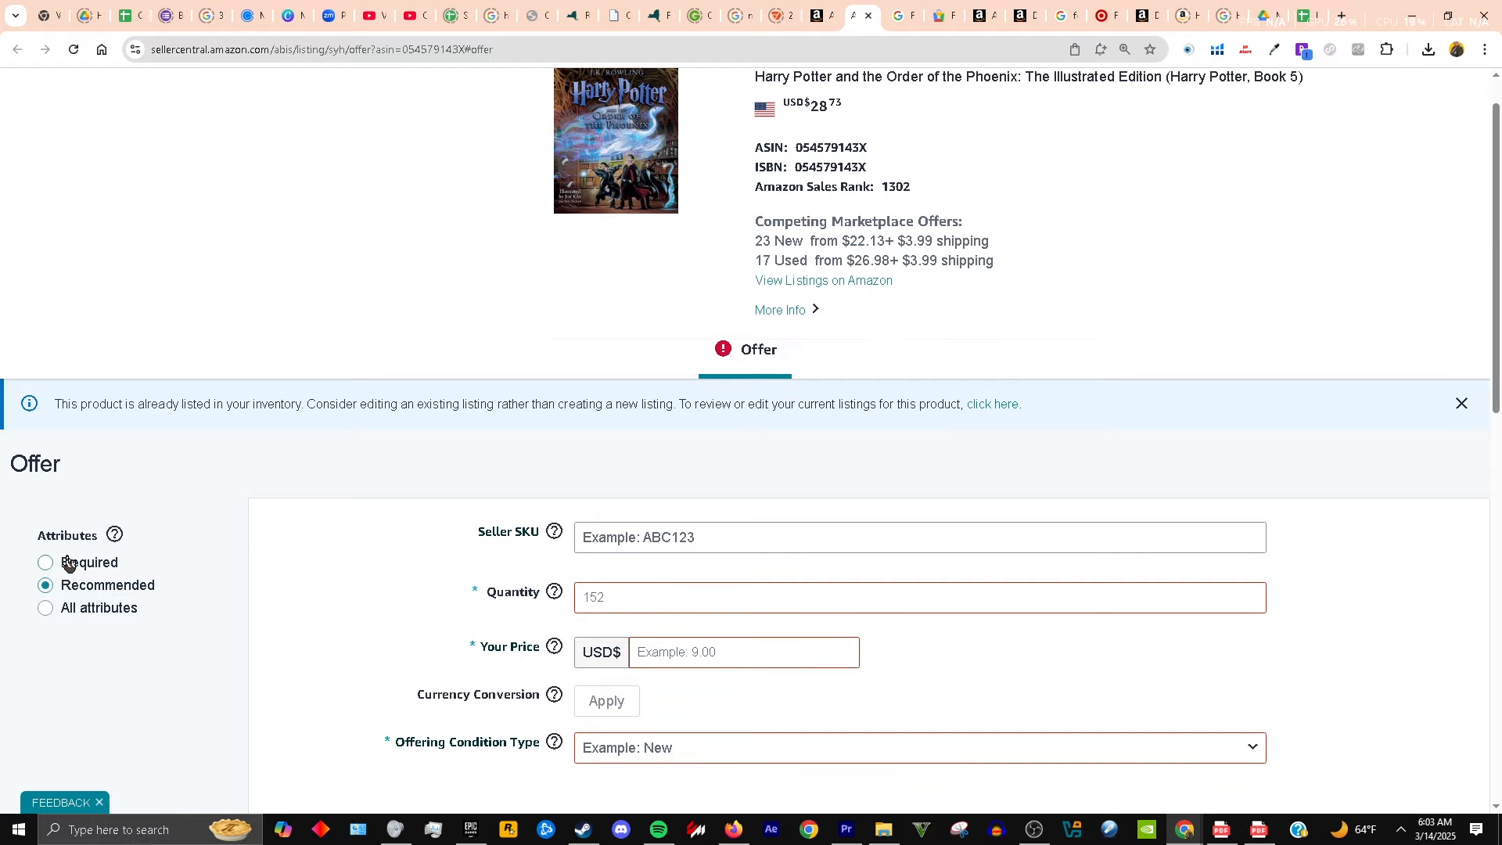
scroll(68, 562, "down", 1)
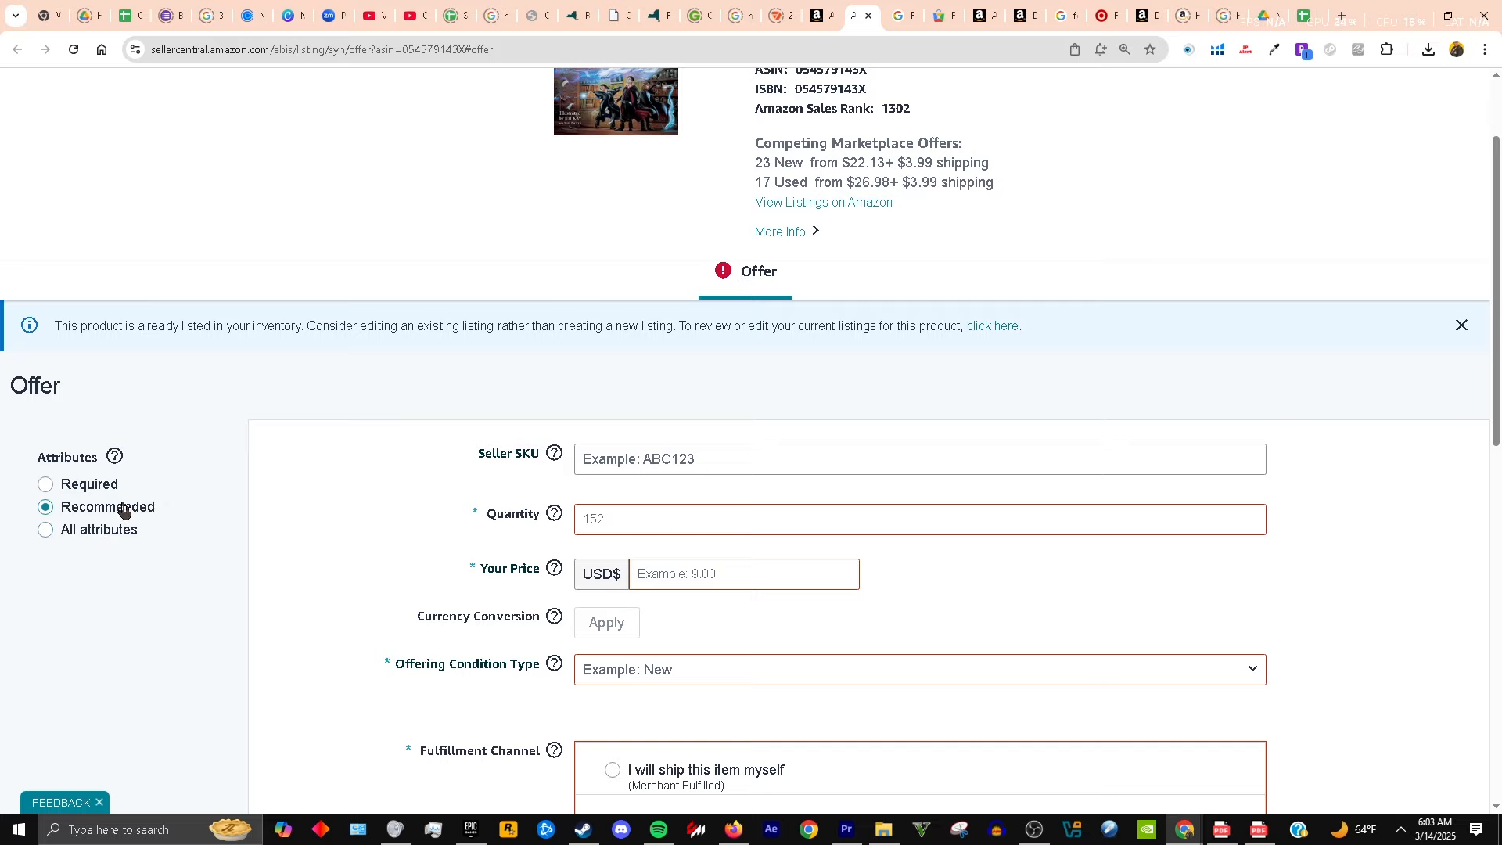
- Limit the offer form to required attributes and set the quantity to 0
left_click(48, 487)
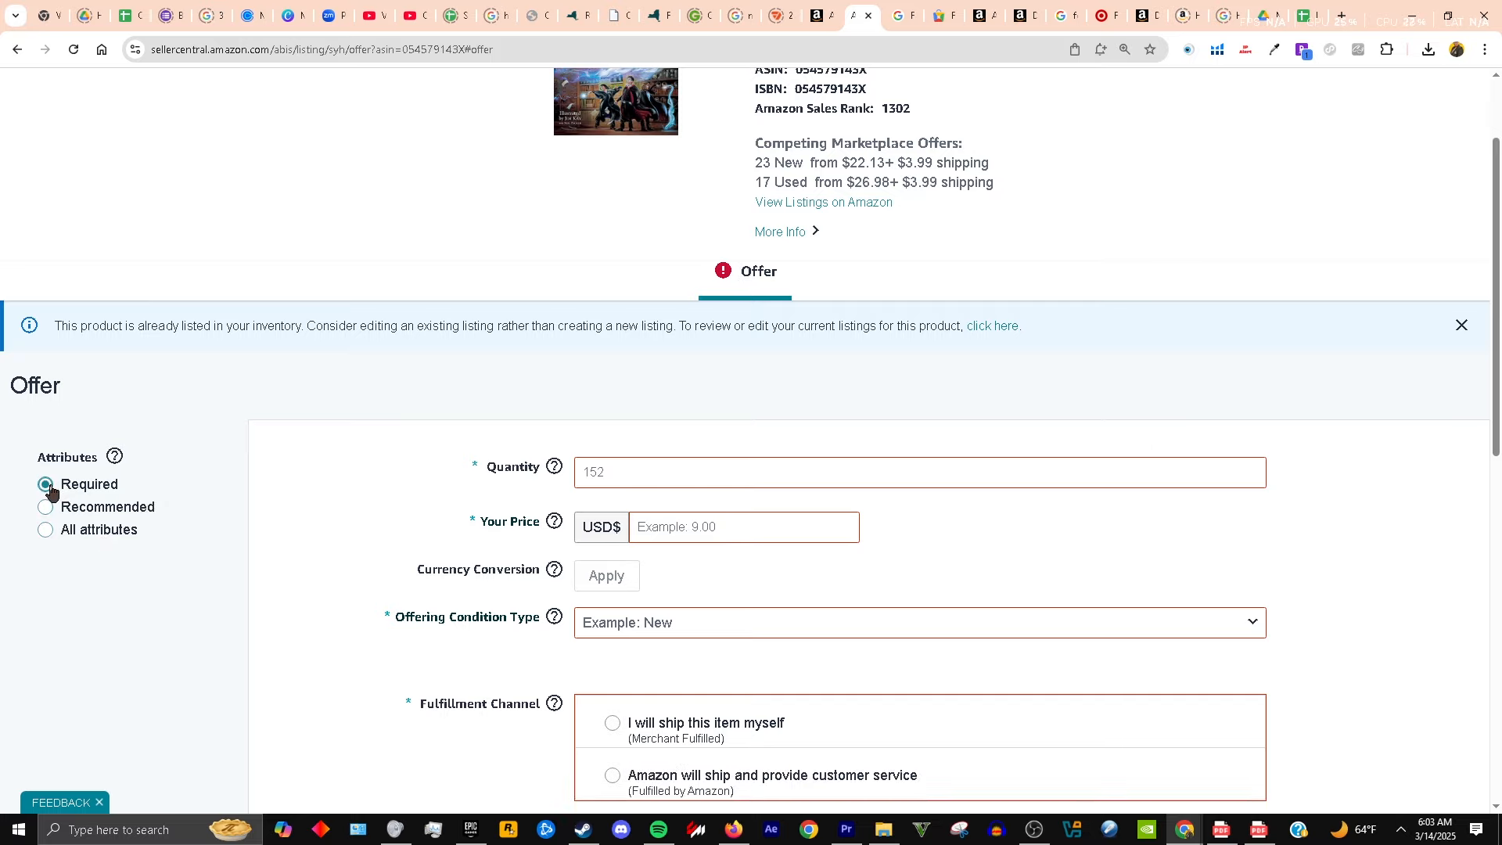
left_click(651, 484)
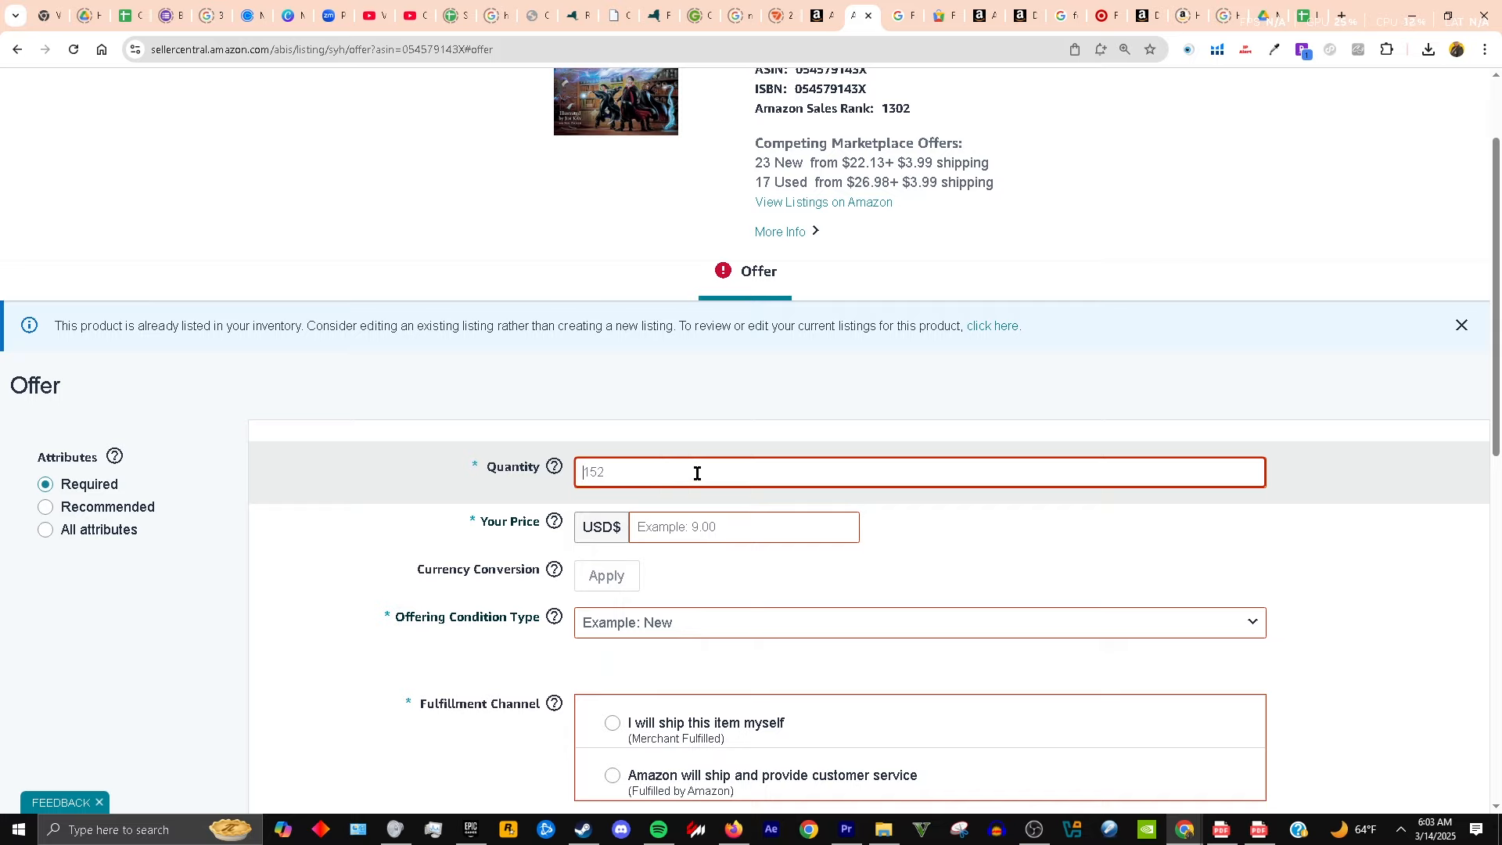
type("0")
left_click(687, 526)
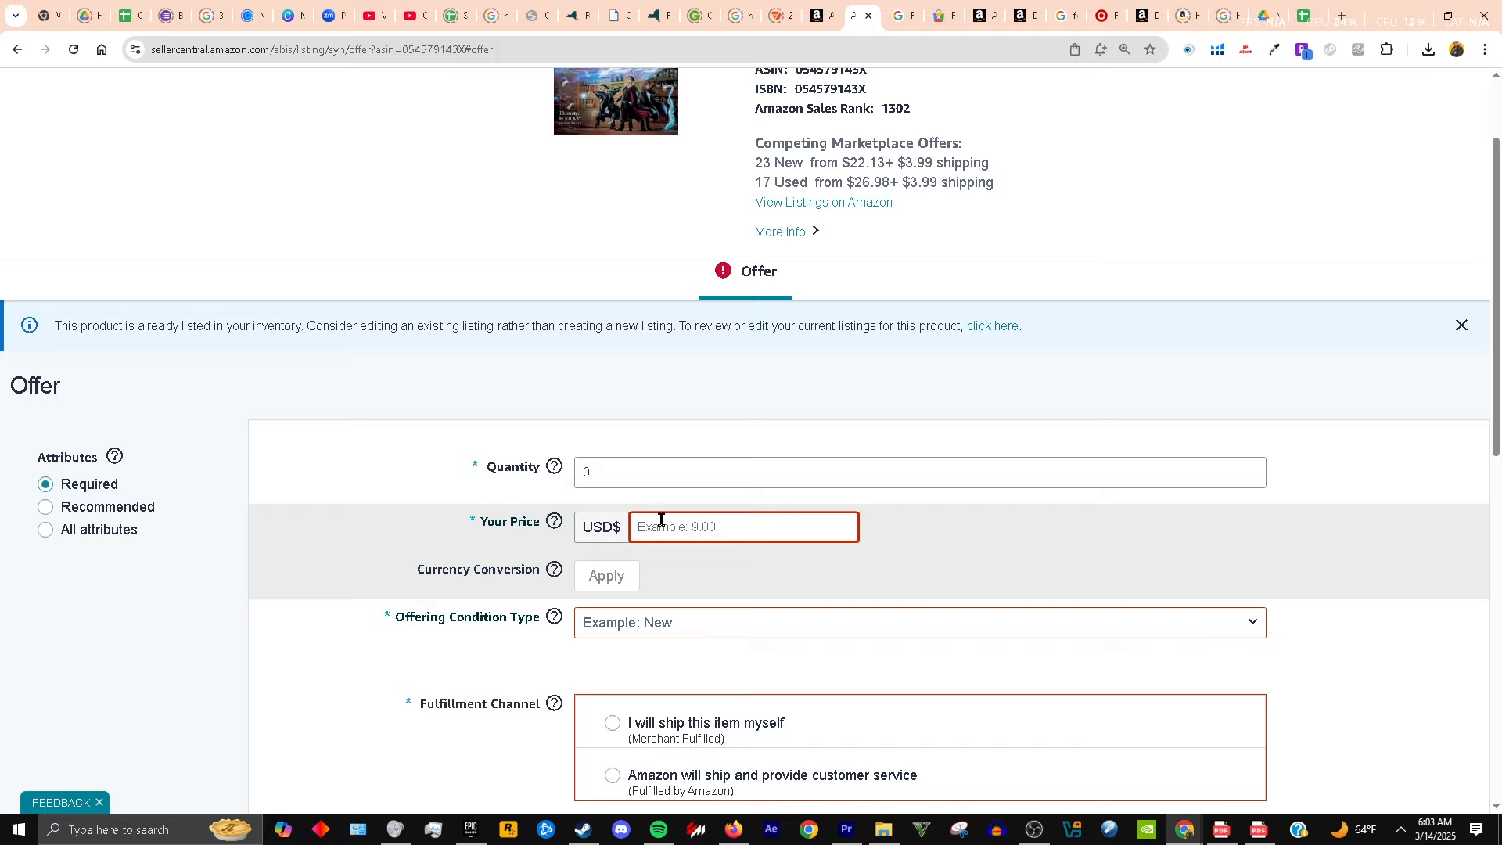
- Look up the book's ASIN 054579143X in SellerAmp SAS from the offer page
scroll(666, 511, "up", 1)
scroll(669, 498, "down", 1)
scroll(696, 528, "up", 1)
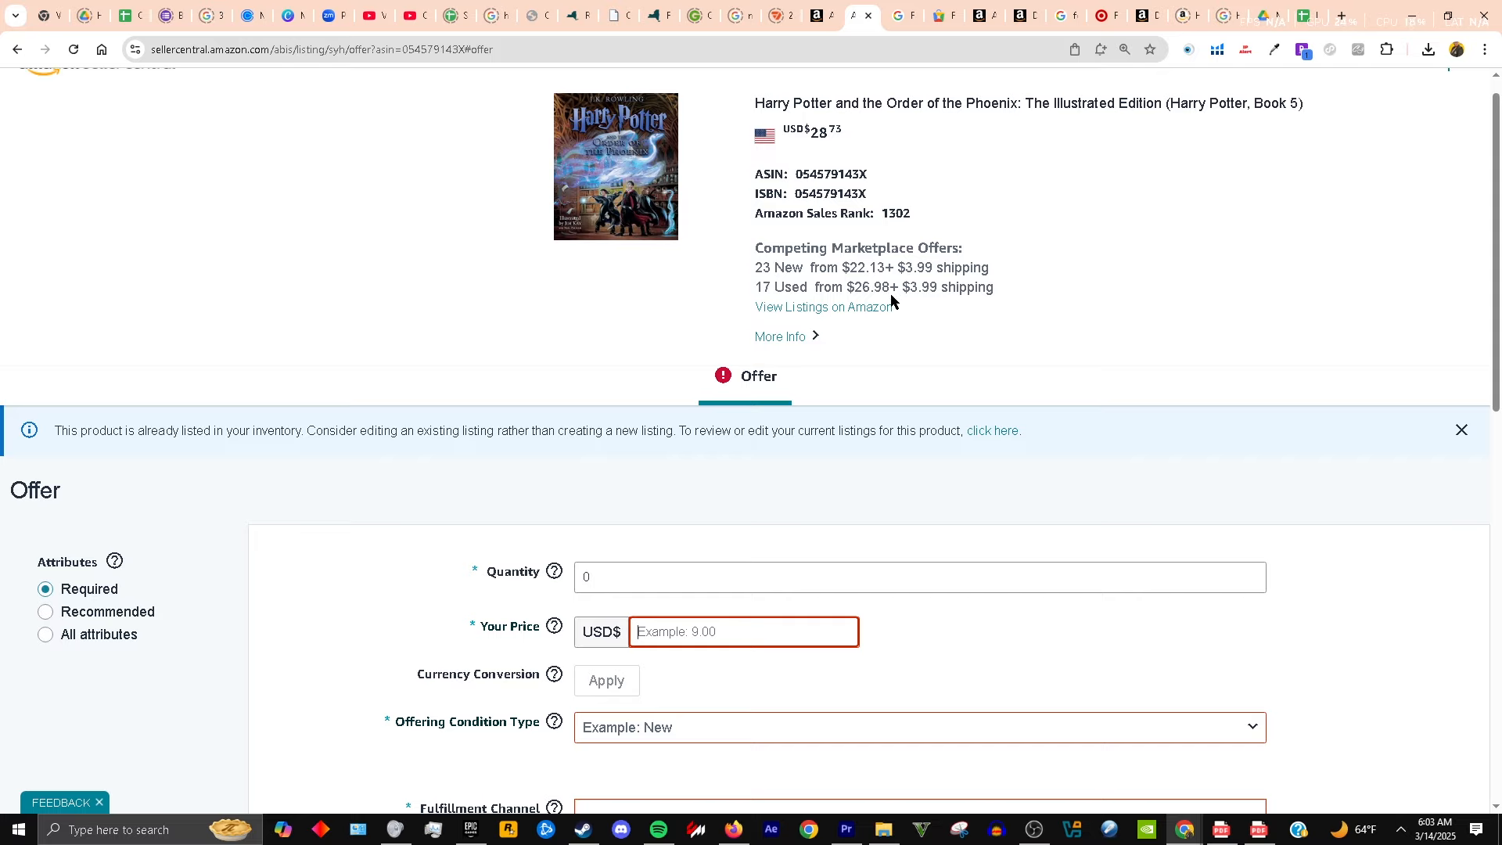
double_click(836, 173)
right_click(837, 174)
left_click(965, 341)
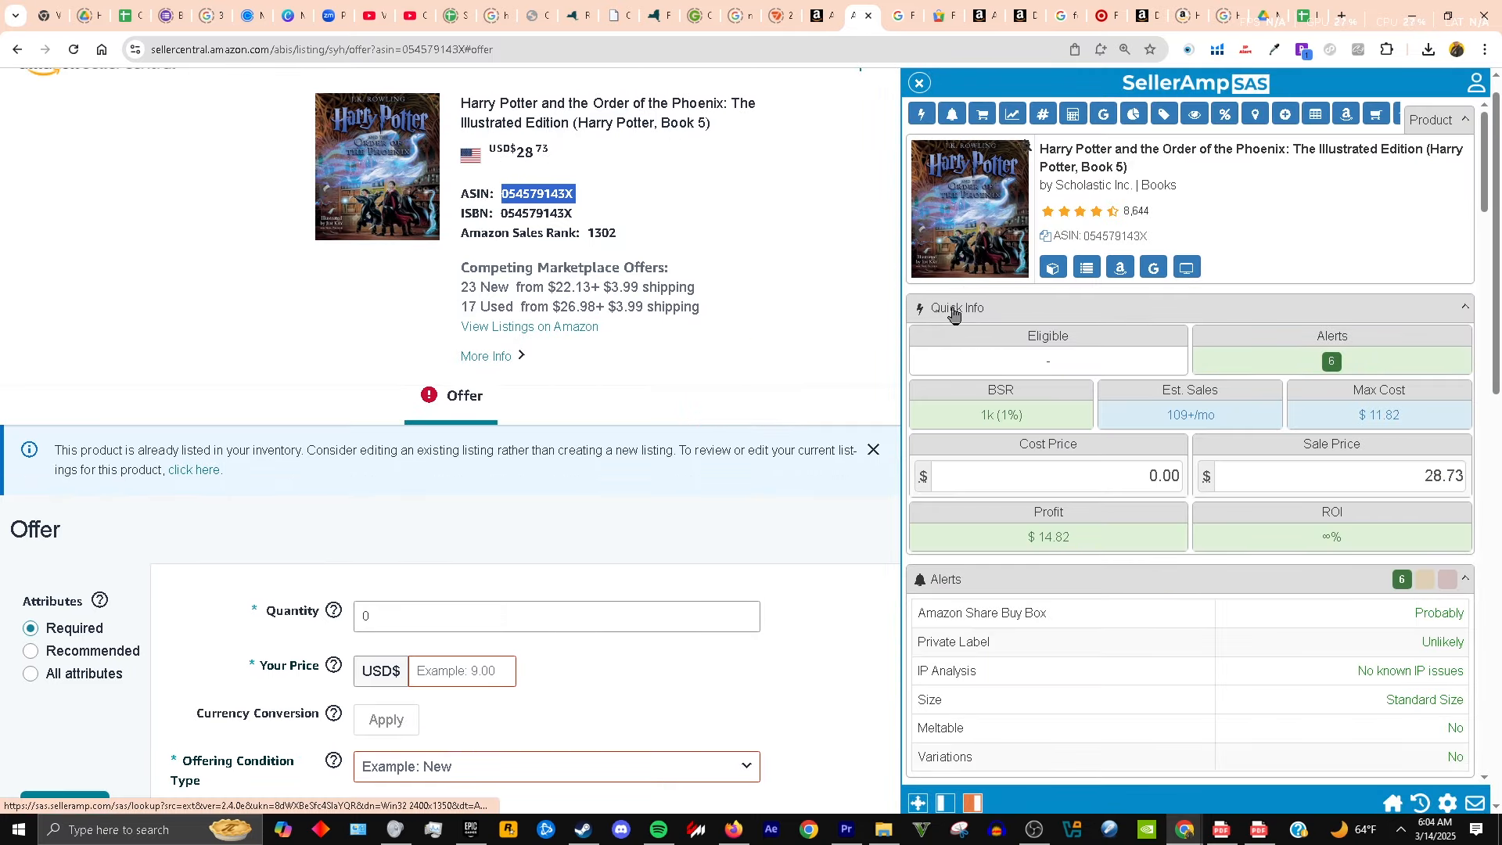
scroll(646, 335, "down", 3)
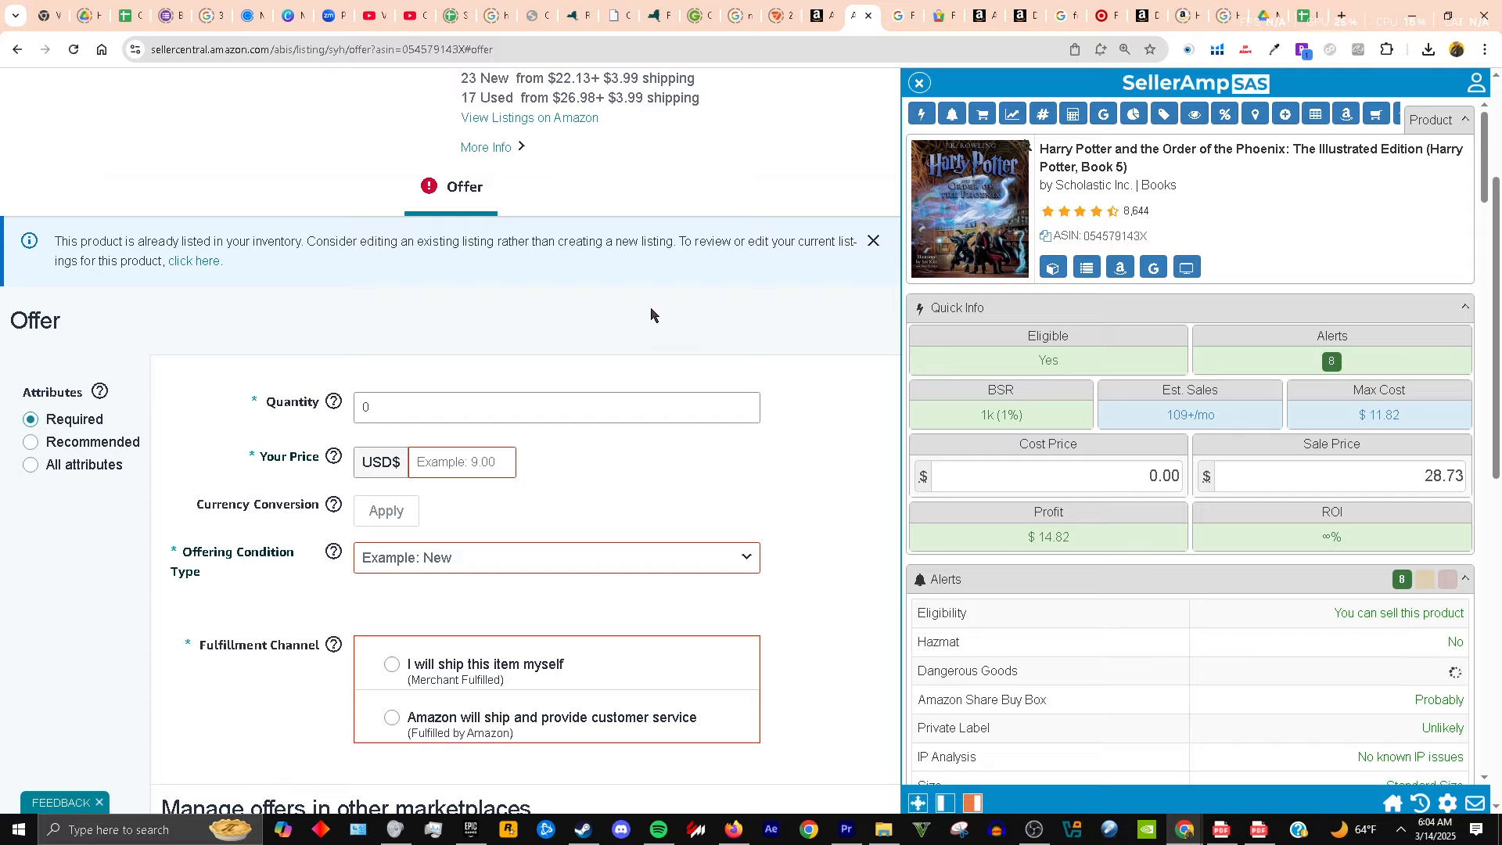
- Set the SellerAmp cost price to $5.00 to calculate the book's profit and ROI
left_click(469, 463)
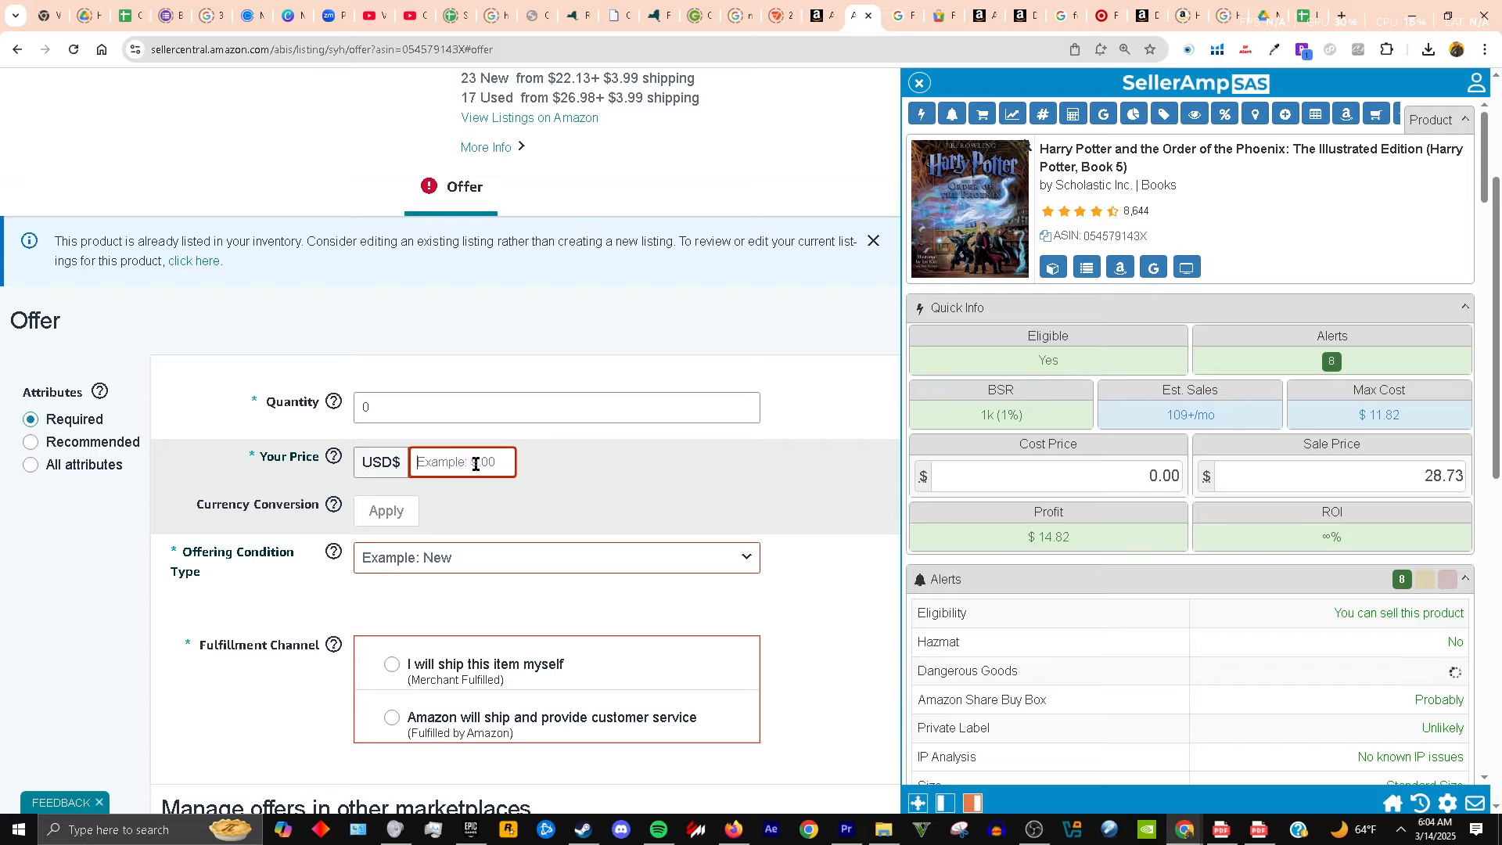
left_click(1156, 479)
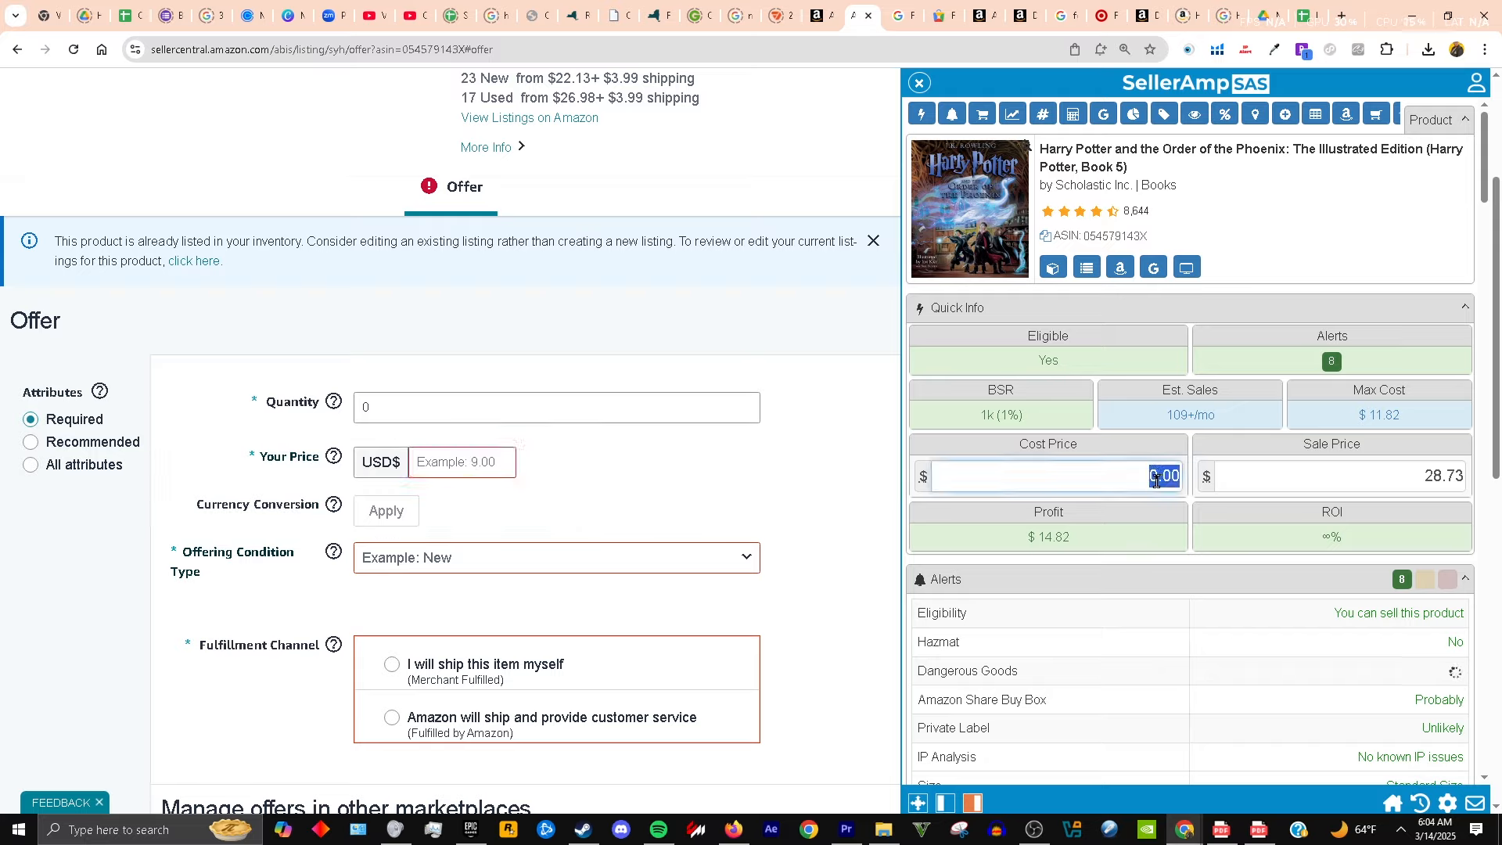
type("5")
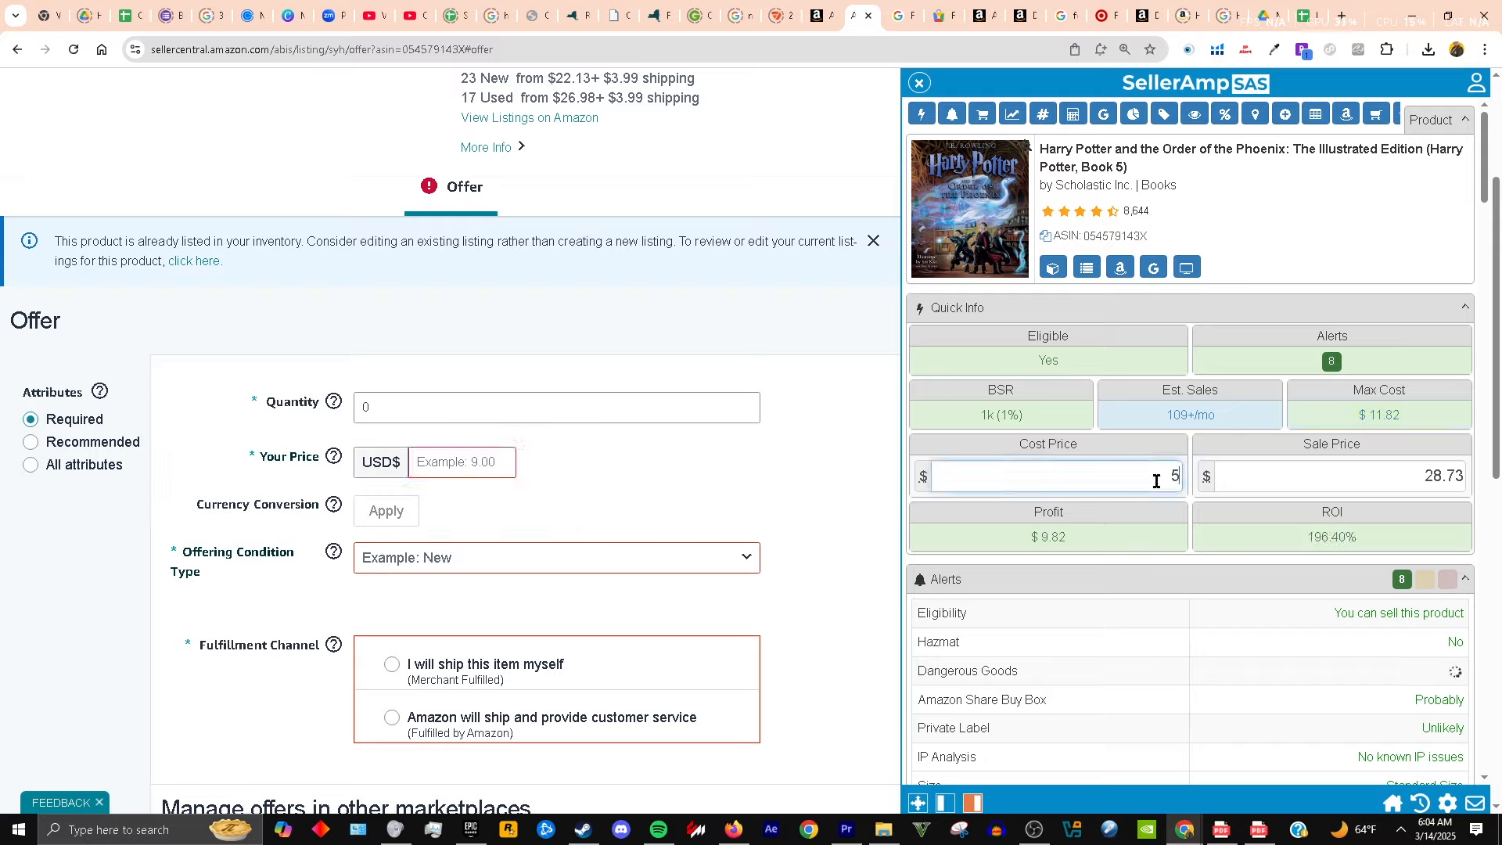
left_click(1139, 610)
- Examine the profit, ROI, alerts, competing offers and price charts in SellerAmp to decide on a selling price
mouse_move(1053, 552)
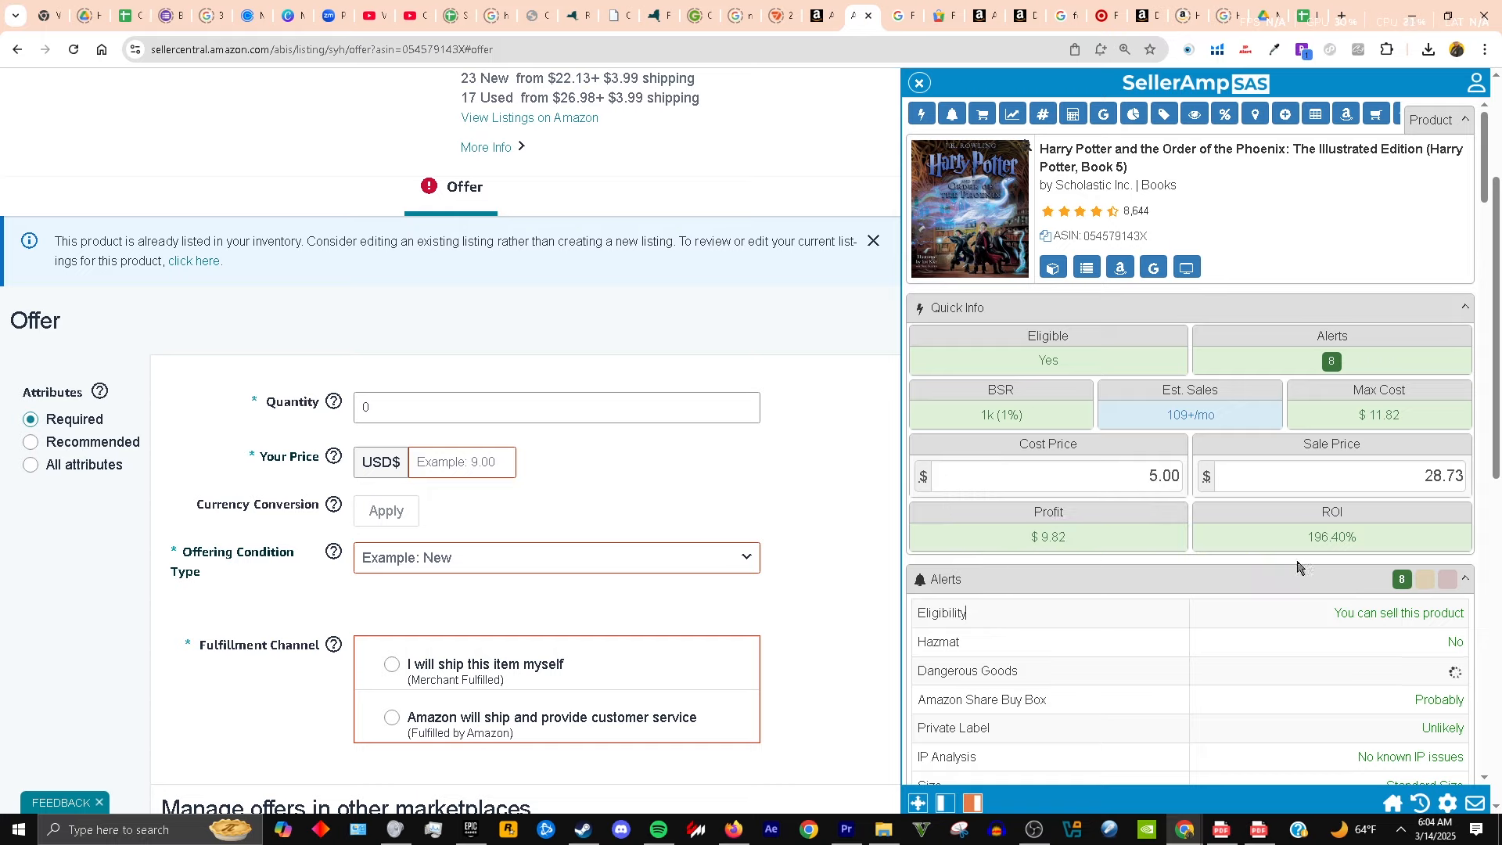
mouse_move(1321, 557)
scroll(1220, 525, "down", 3)
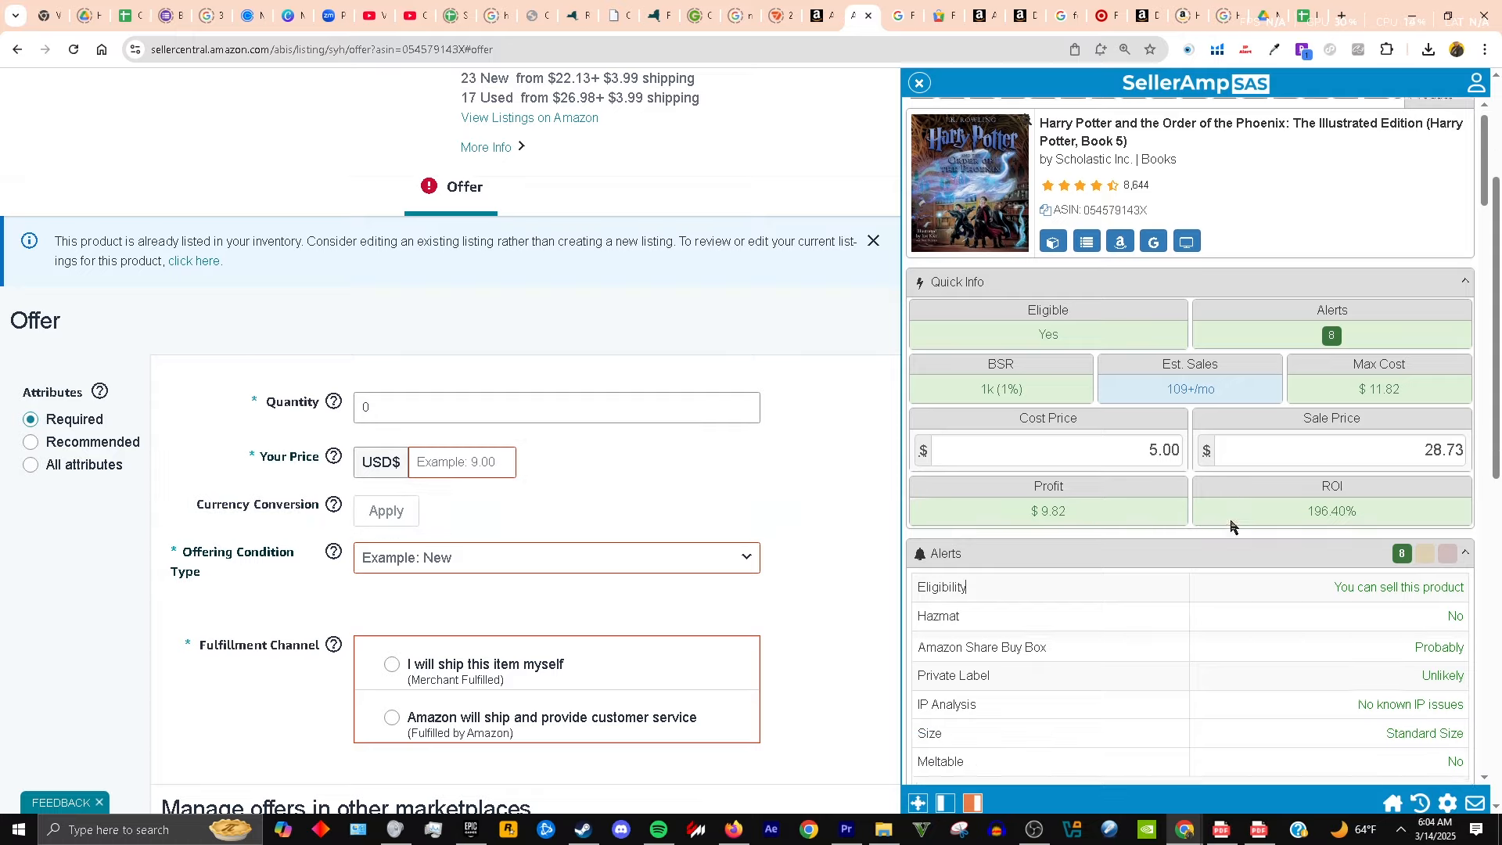
scroll(1195, 519, "down", 10)
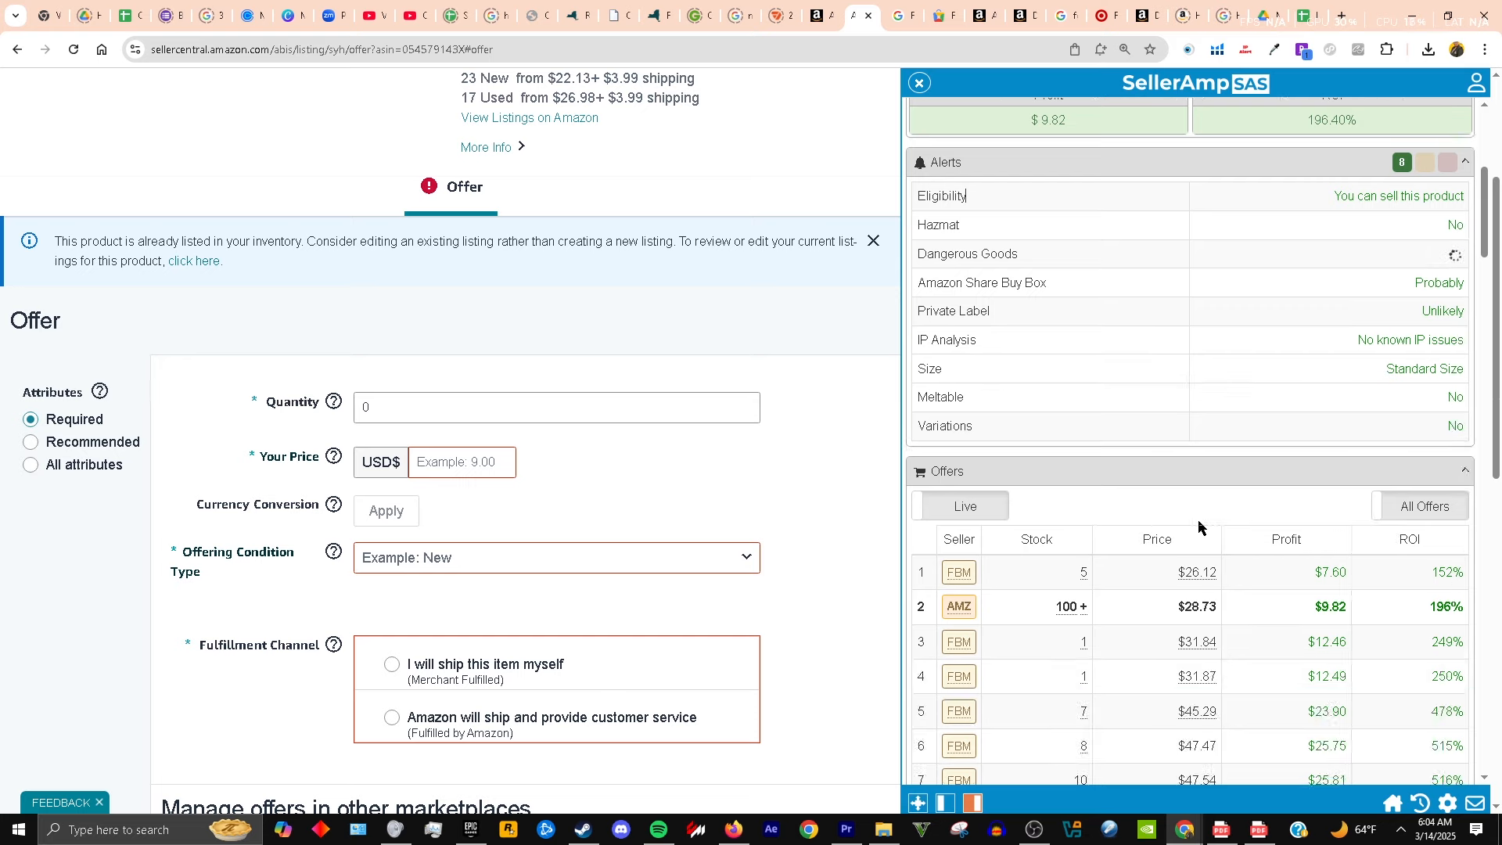
scroll(1193, 528, "down", 3)
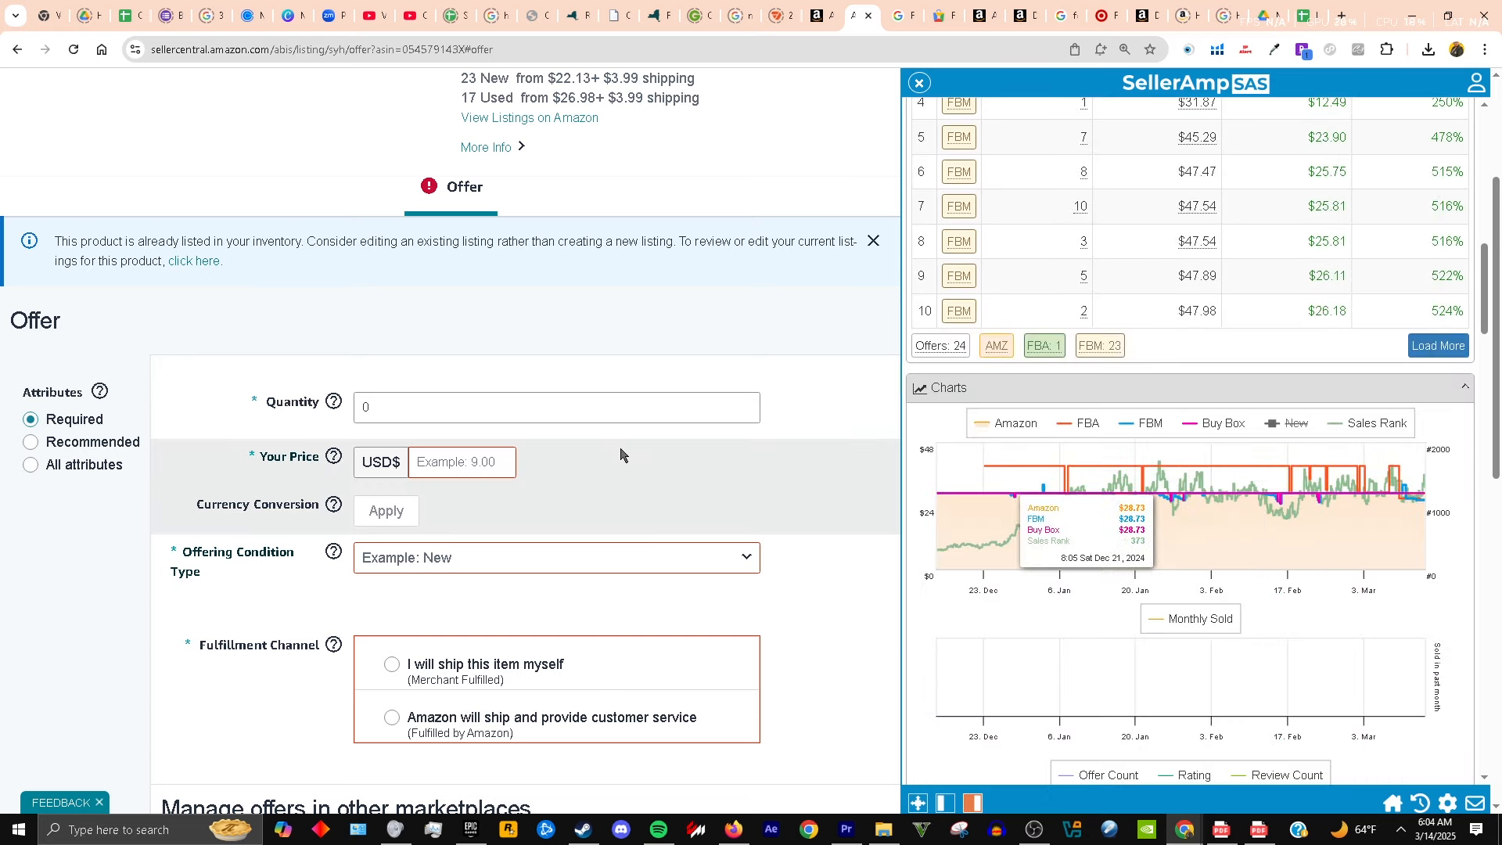
left_click(474, 465)
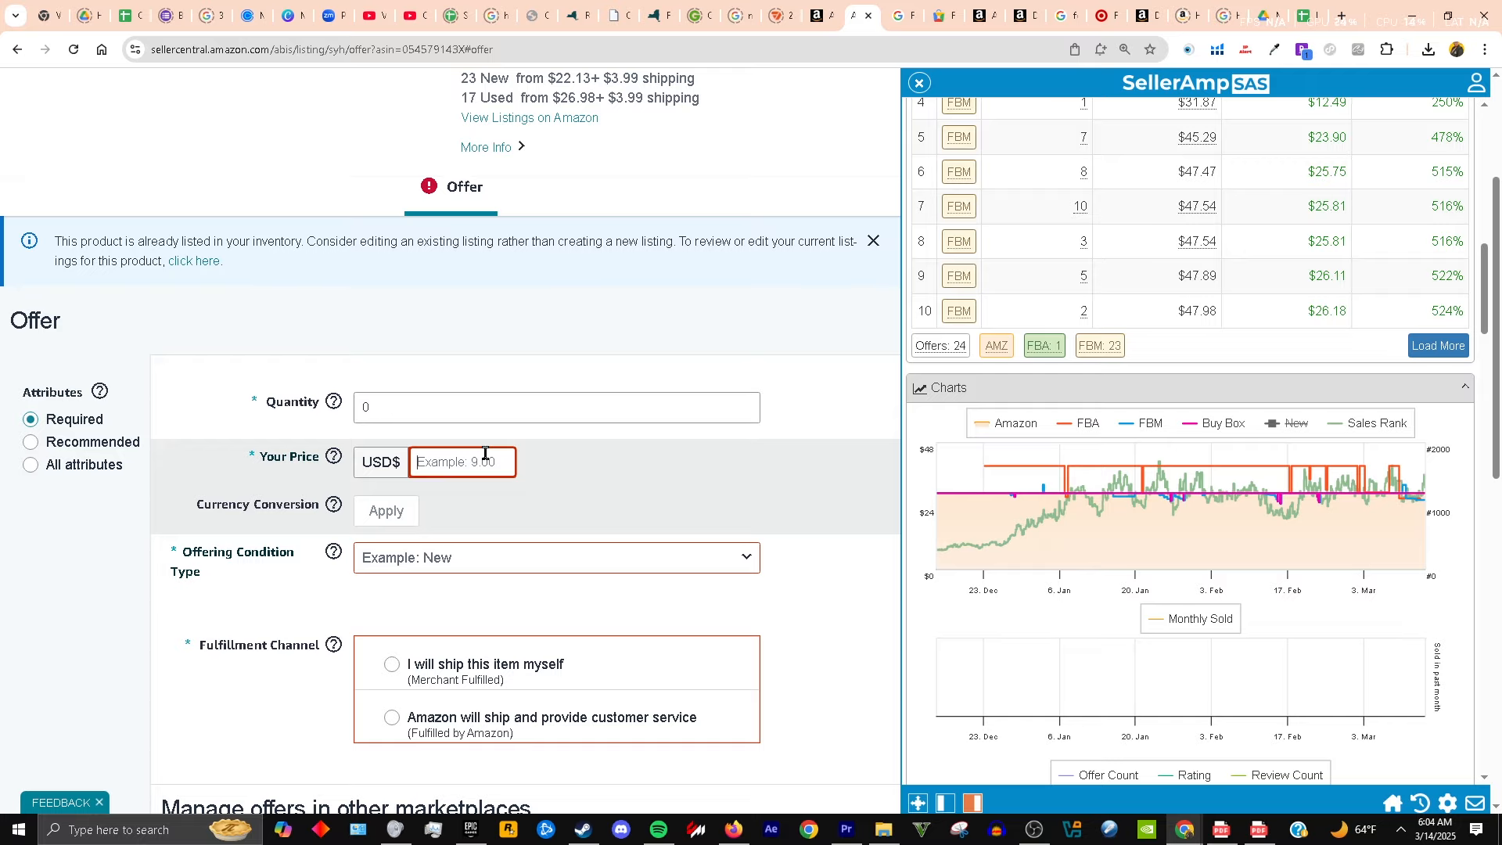
scroll(1068, 390, "up", 5)
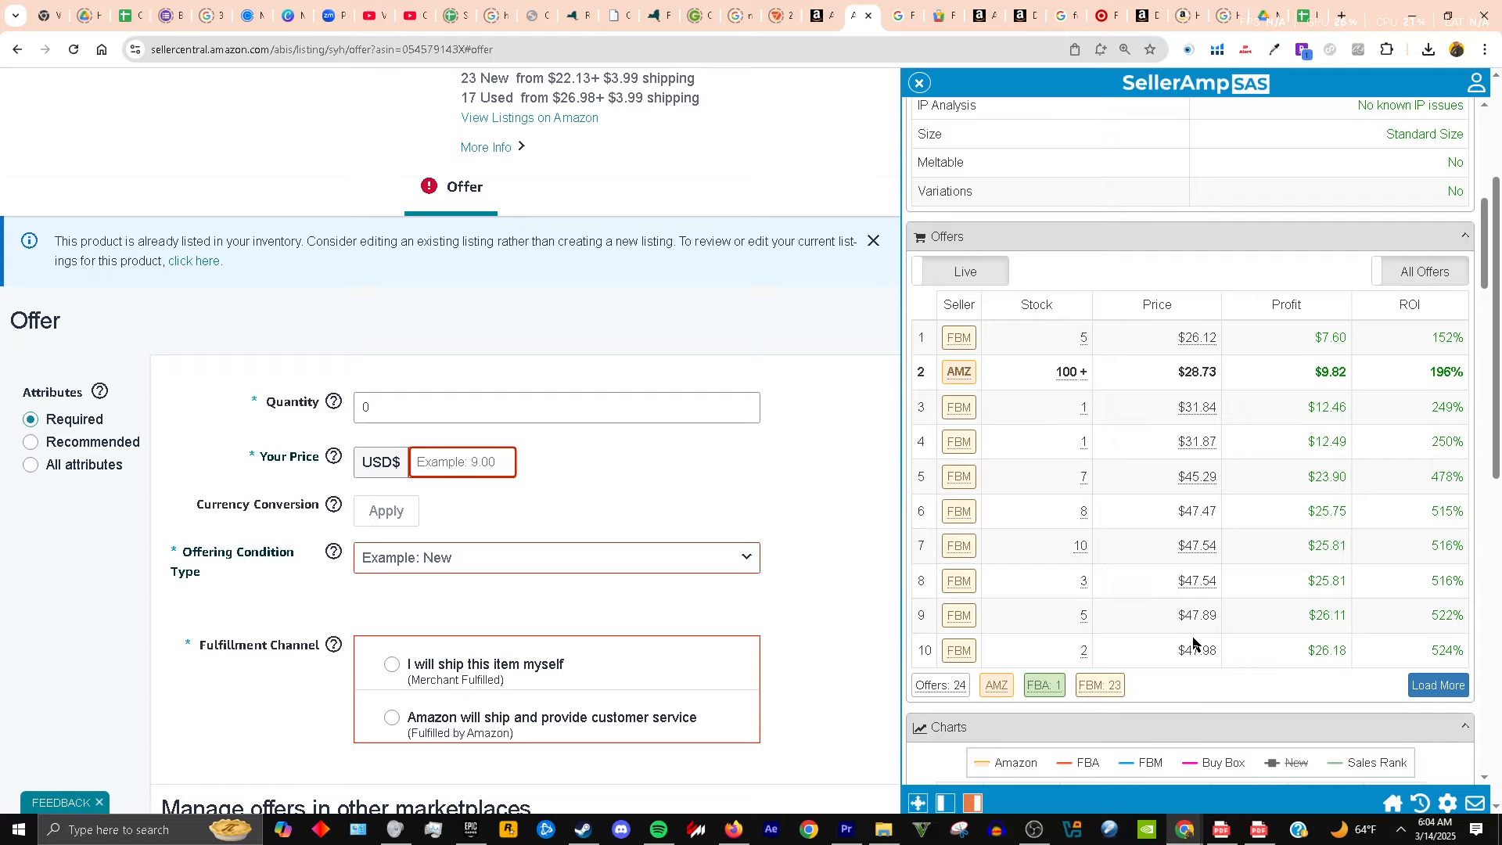
- Set the offer price to USD 47 and the offering condition to New
left_click(480, 463)
type("47")
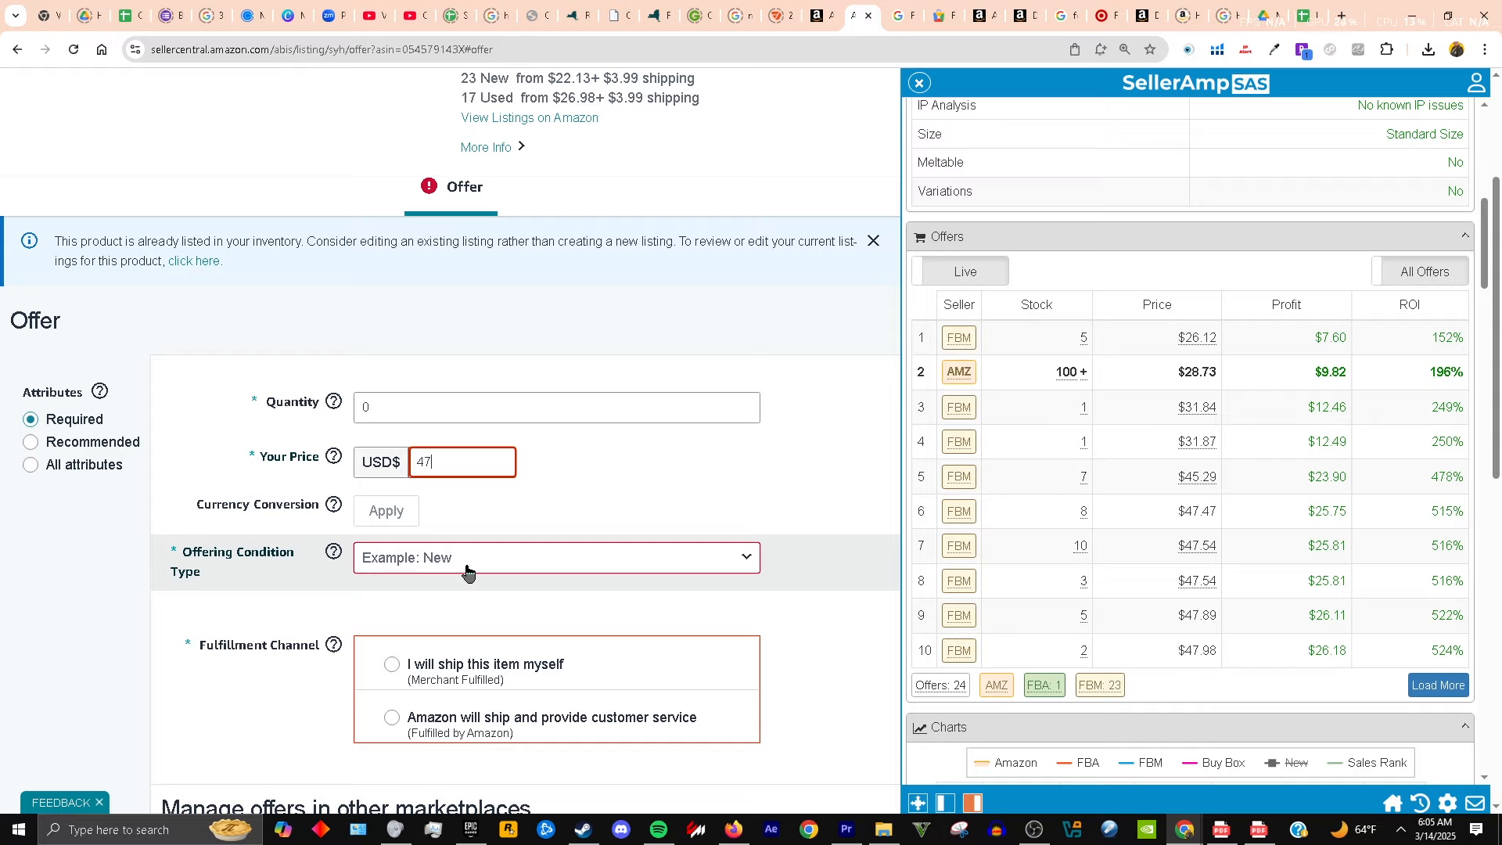
left_click(656, 559)
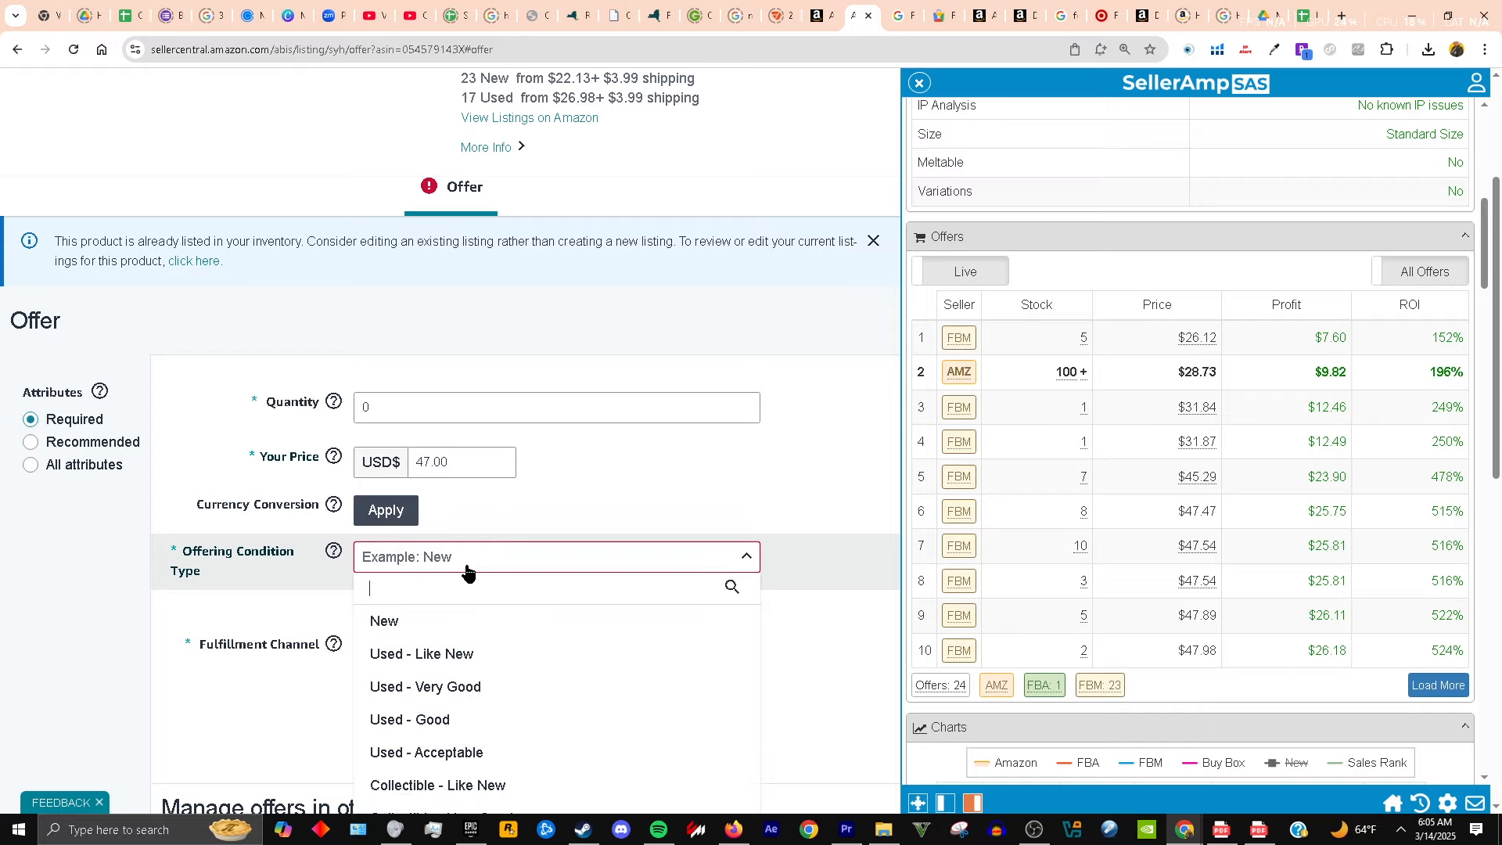
left_click(419, 624)
scroll(352, 547, "down", 2)
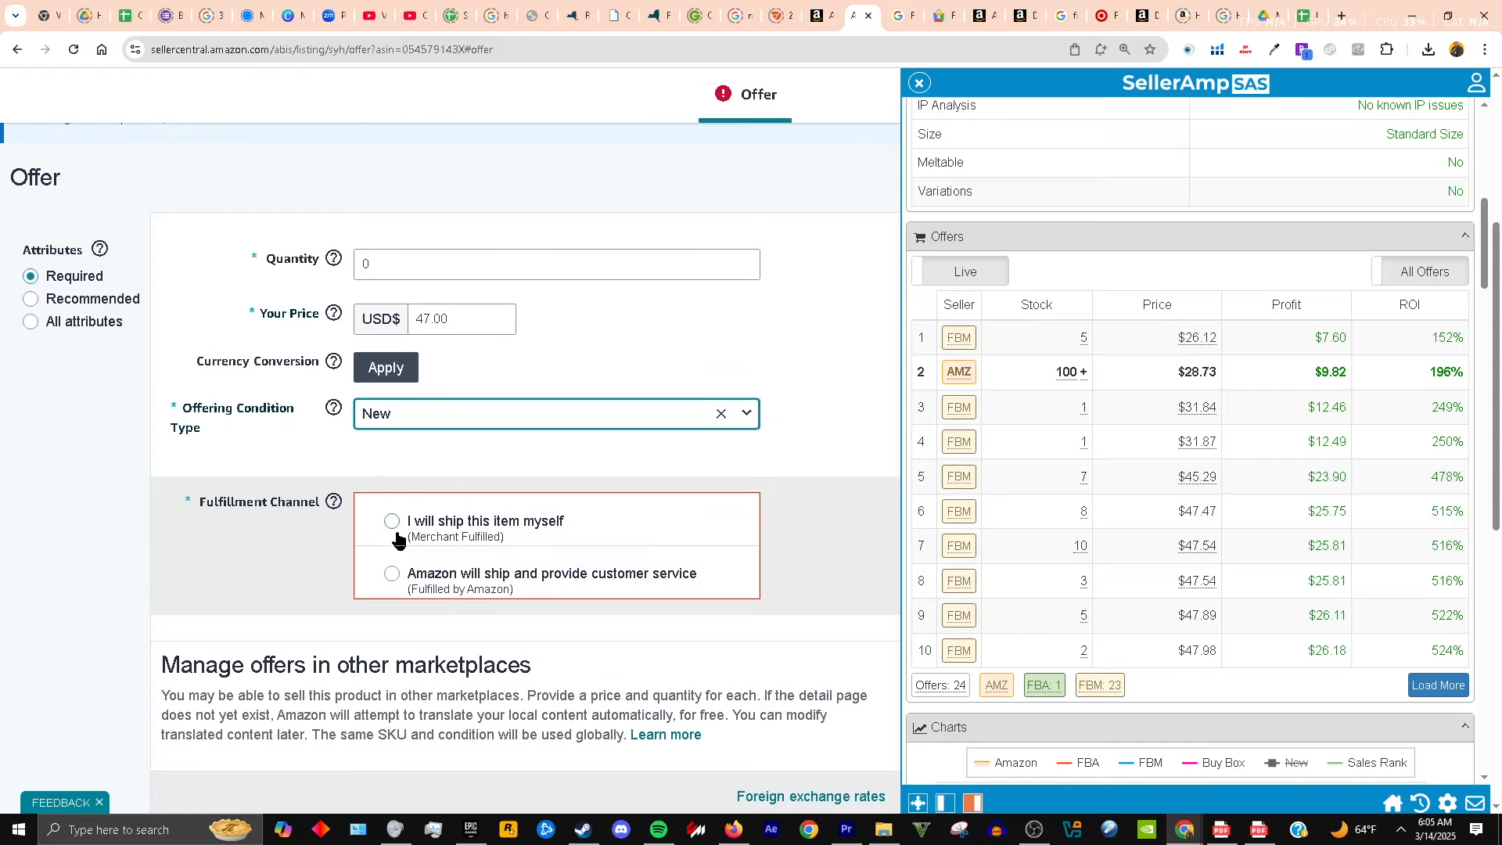
- Try the Used - Like New condition, inspect its image upload fields, and return the offering condition to New
left_click(458, 423)
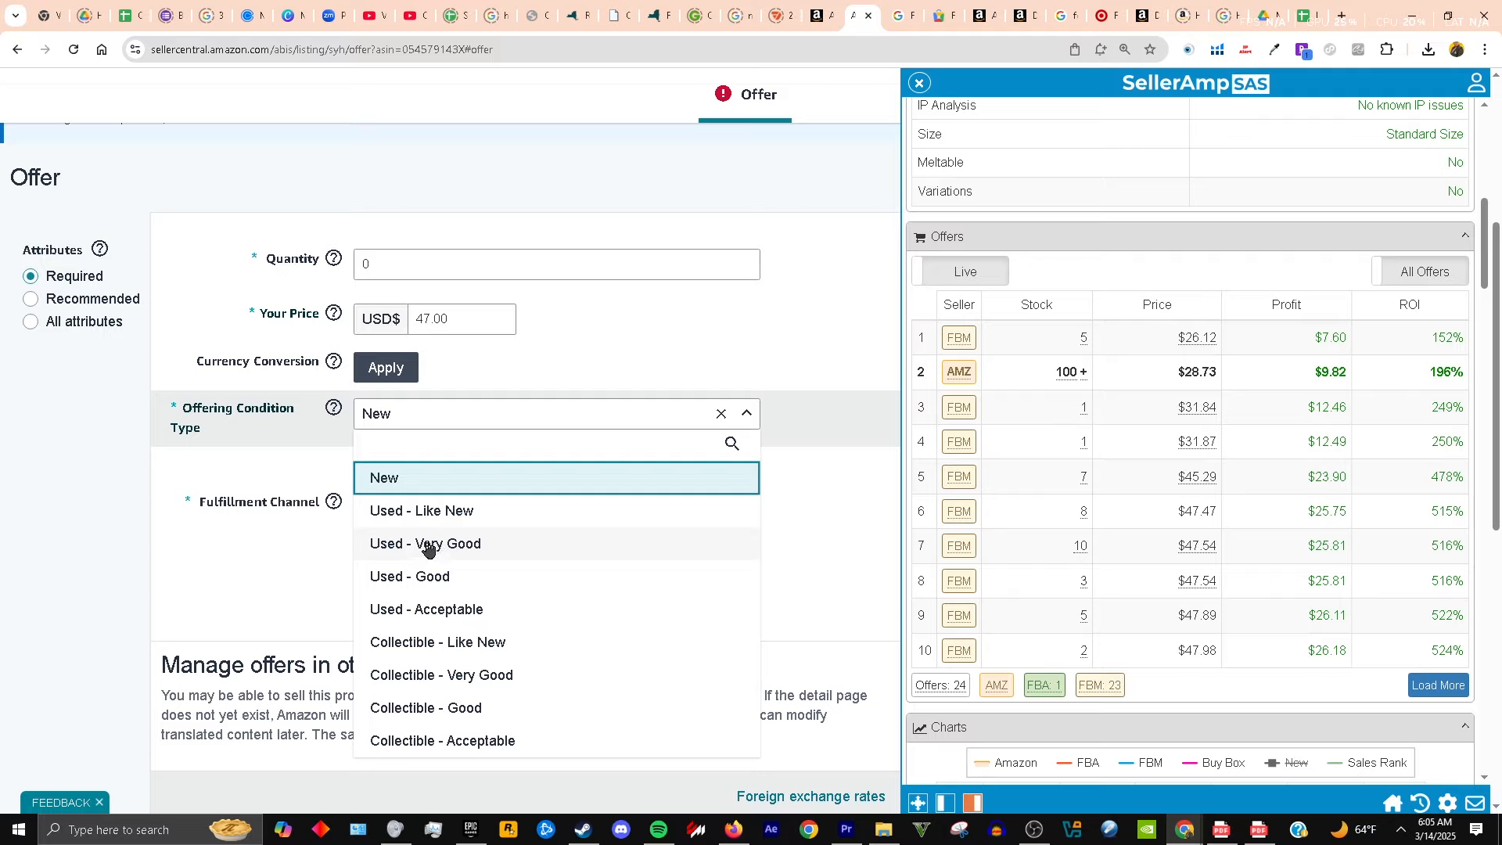
left_click(426, 509)
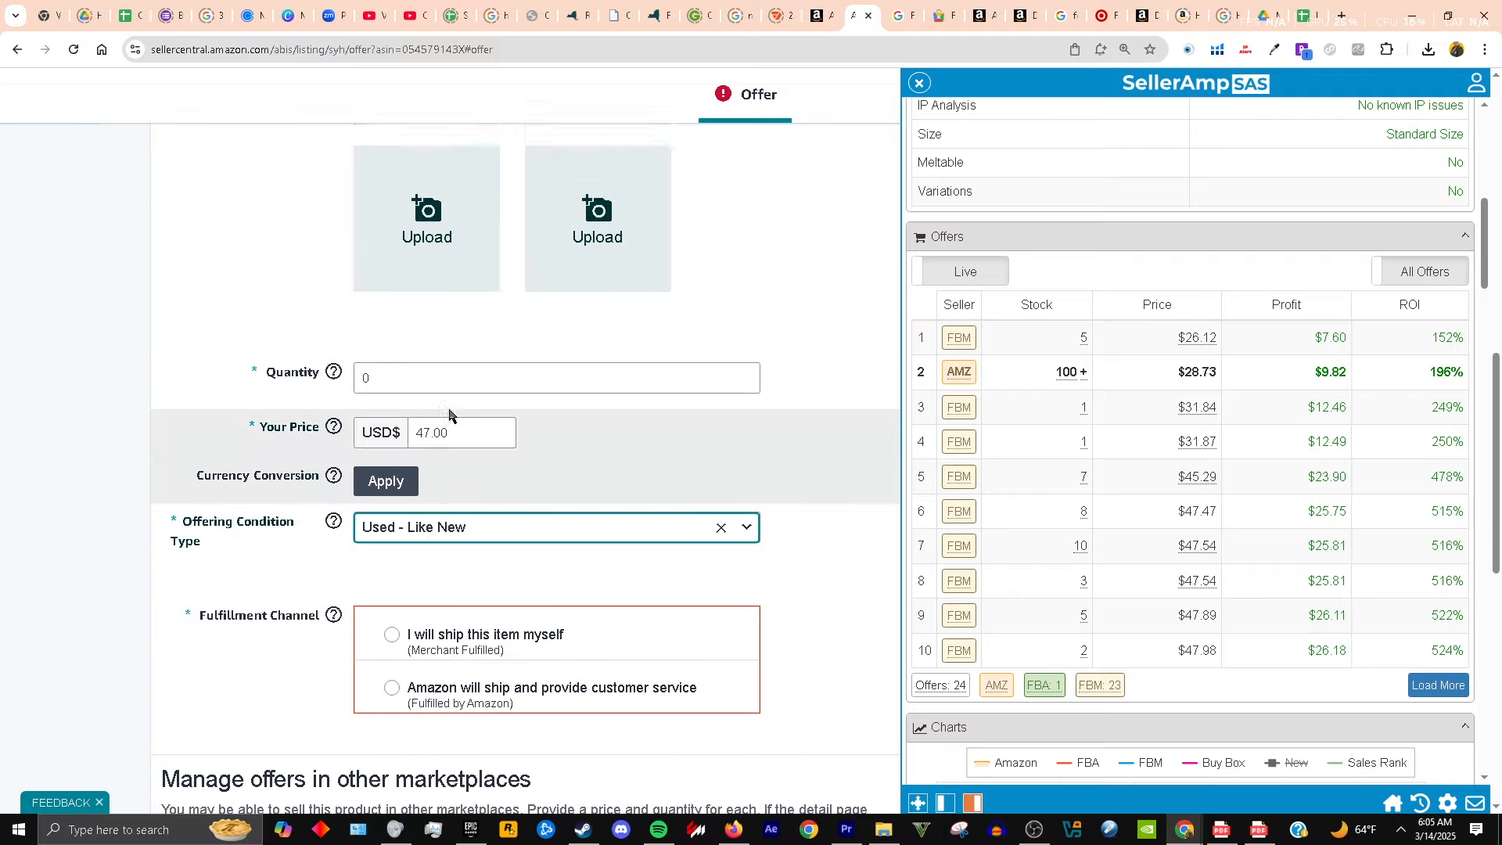
scroll(447, 554, "up", 6)
scroll(447, 554, "down", 4)
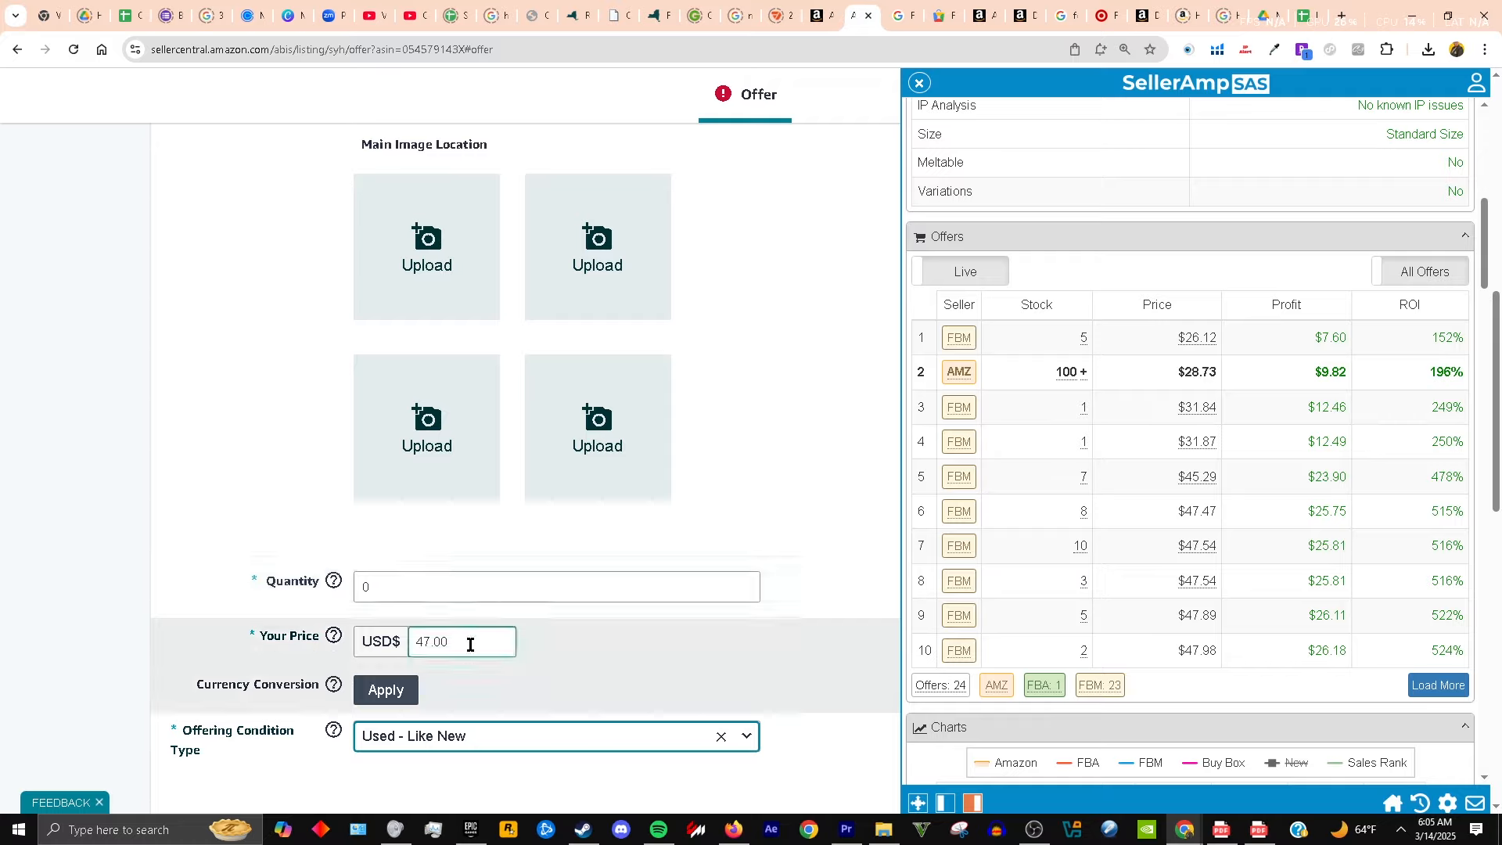
left_click(502, 744)
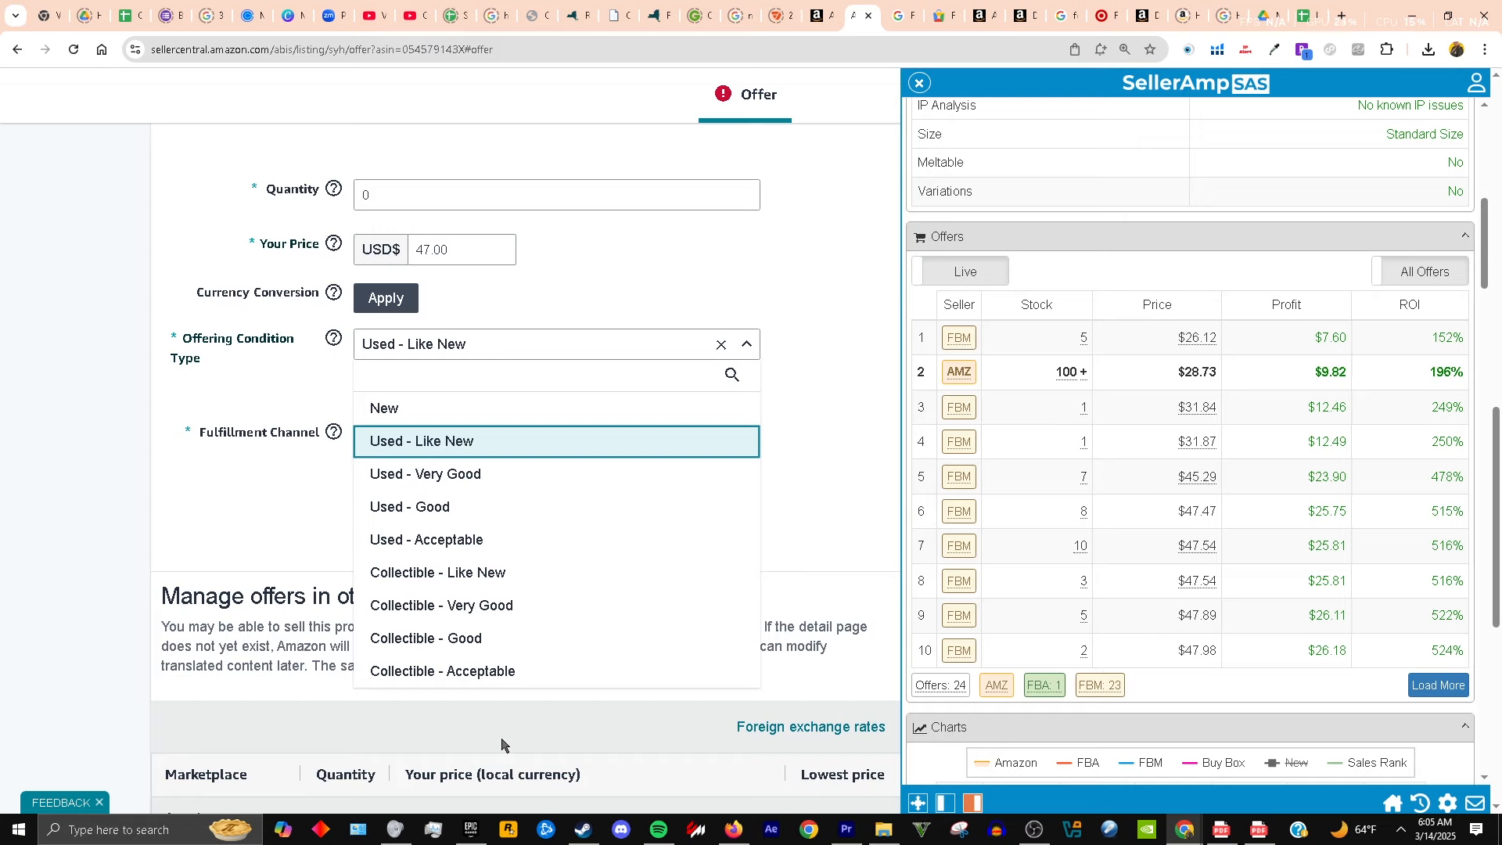
left_click(436, 410)
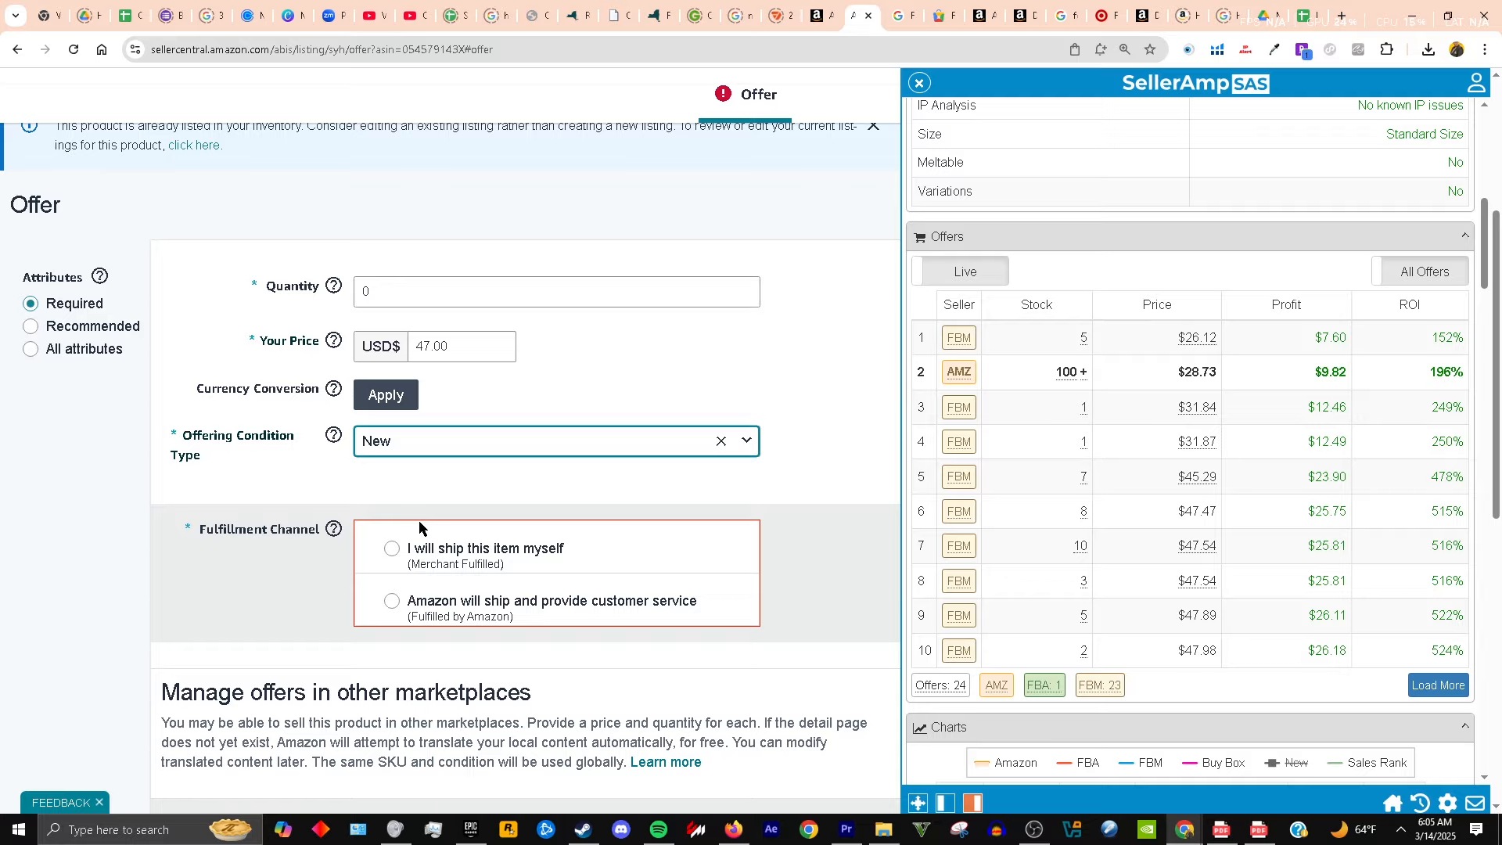
- Set the fulfillment channel to shipping the item yourself (Merchant Fulfilled) and close SellerAmp
left_click(387, 553)
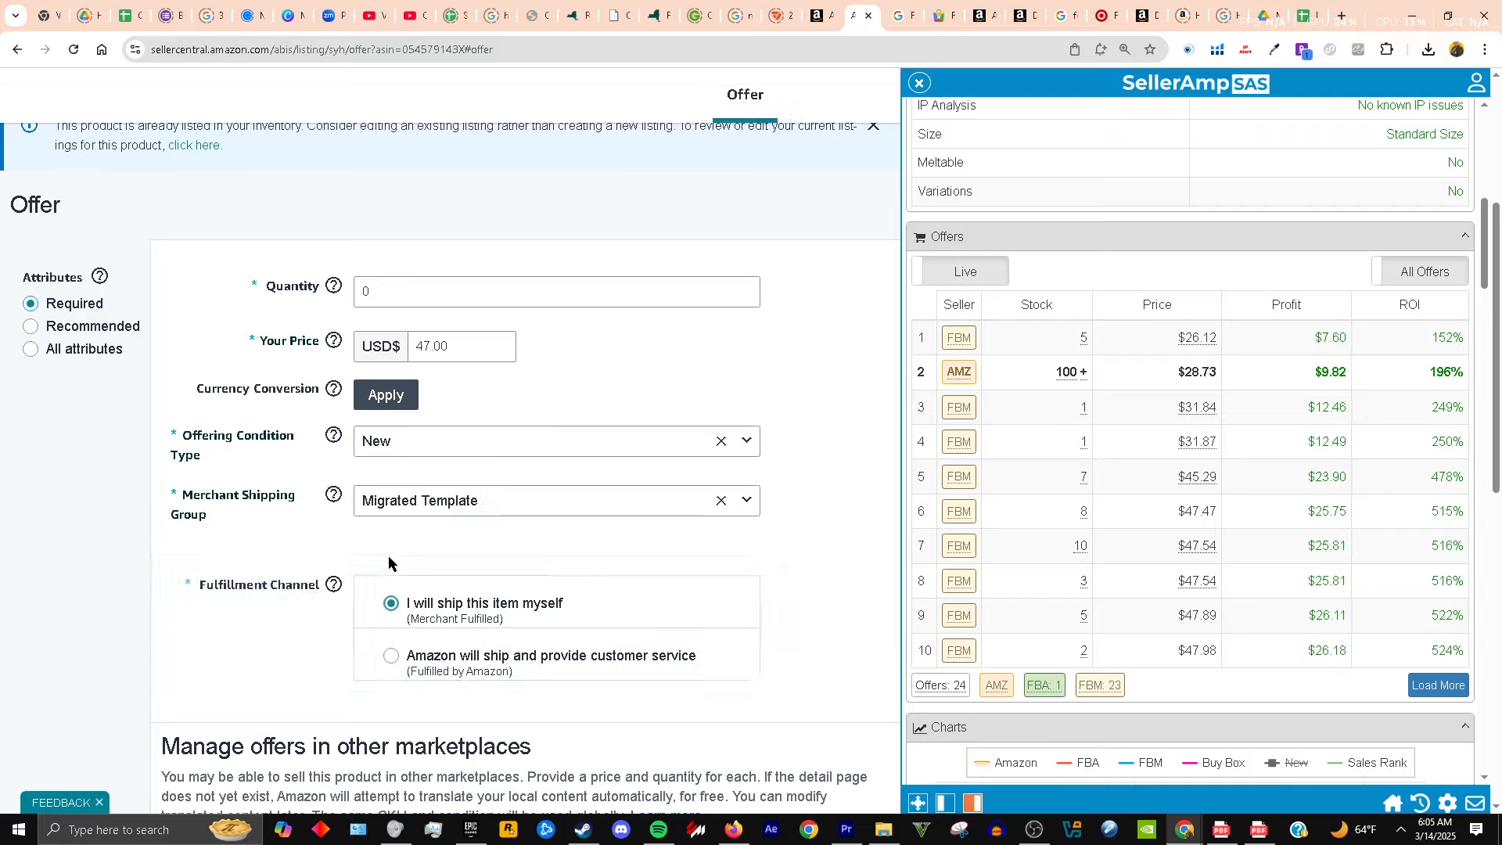
scroll(409, 590, "down", 1)
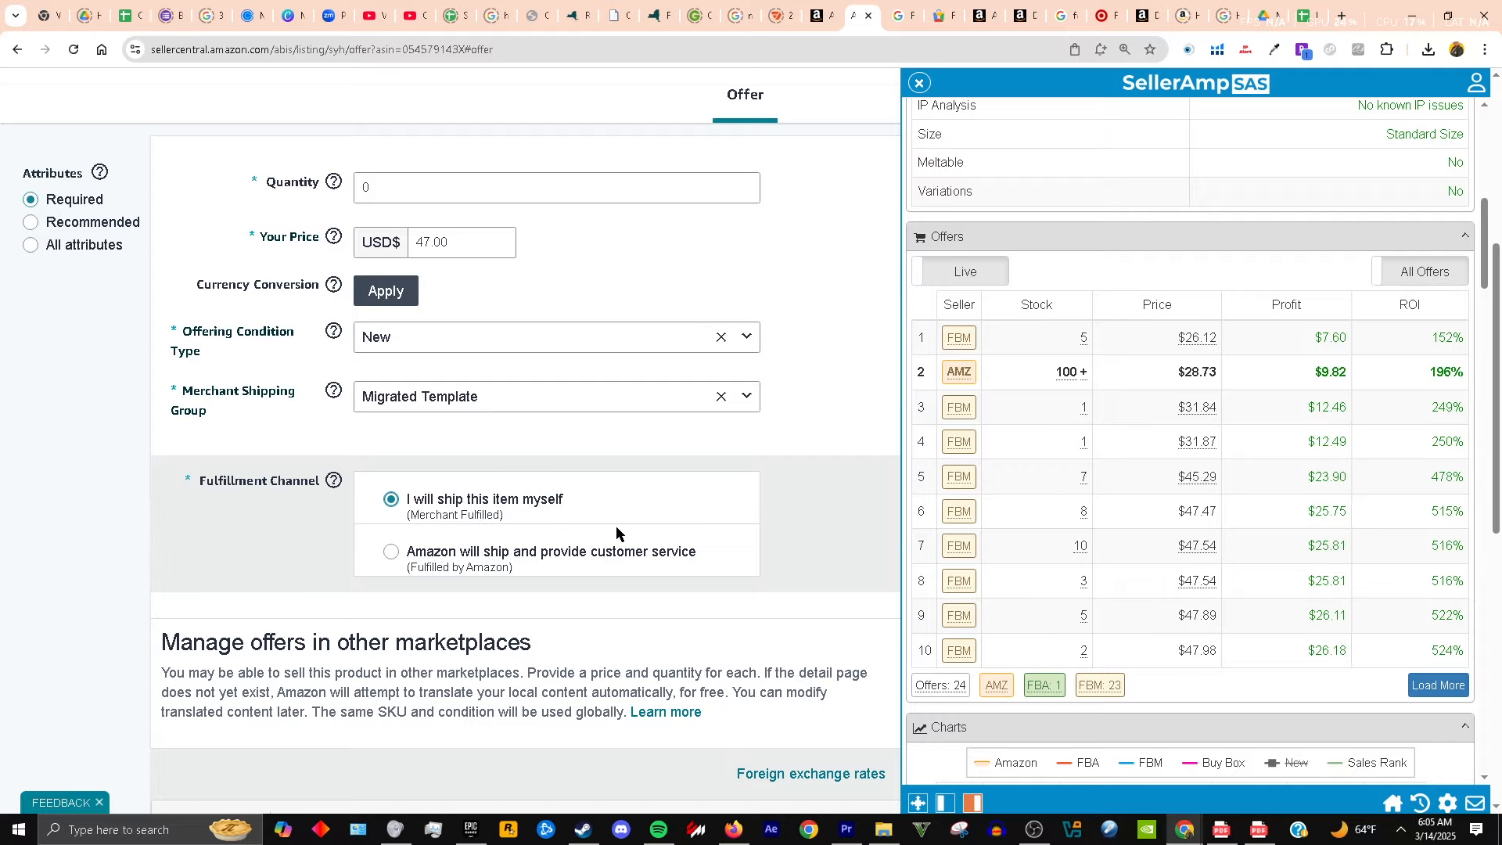
left_click(919, 85)
- Review the offer settings for other marketplaces and submit the completed listing
scroll(654, 539, "down", 4)
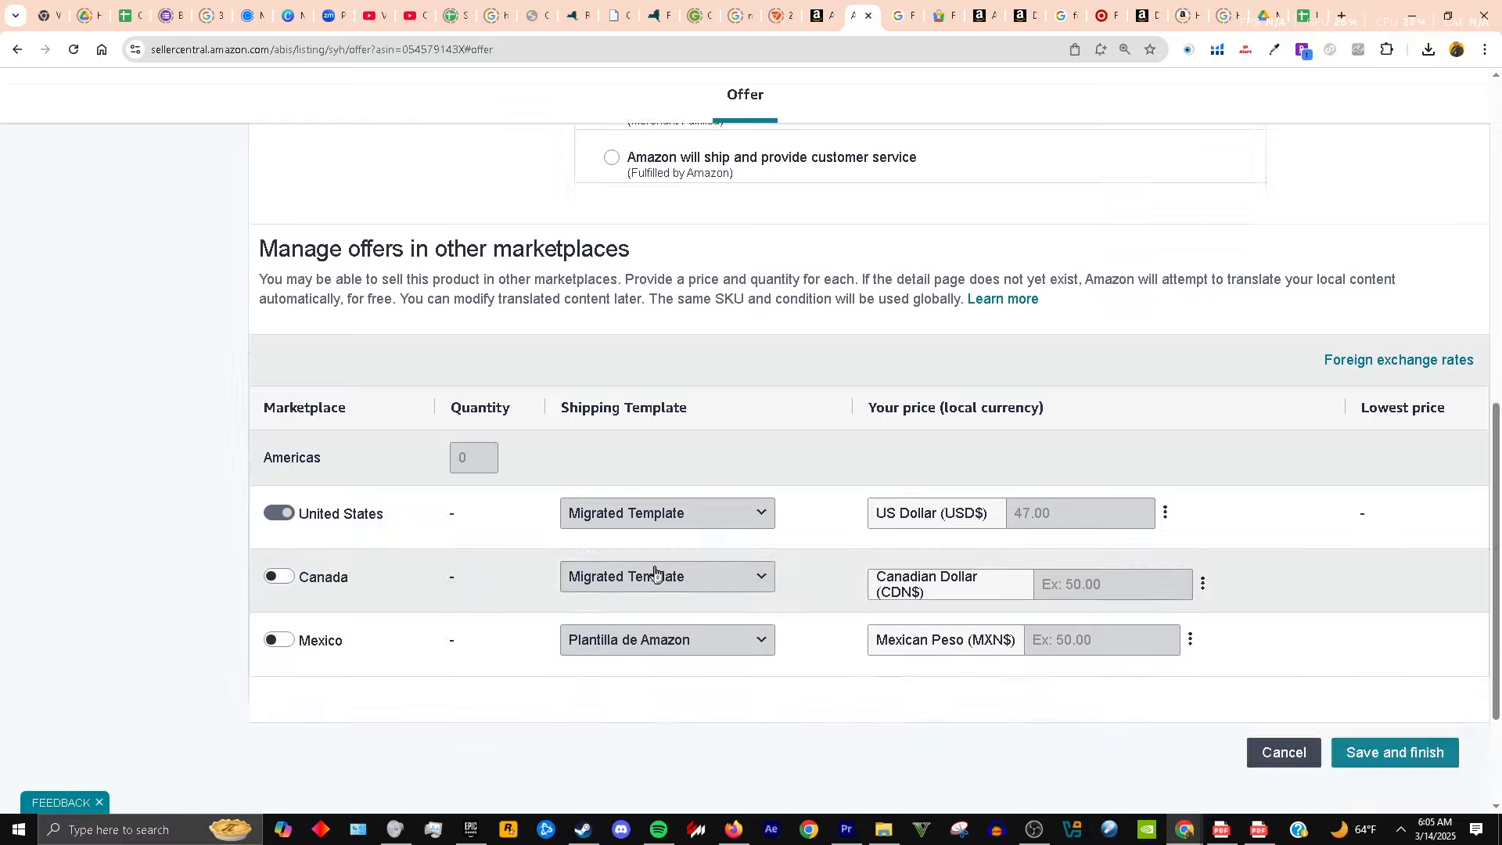
scroll(656, 557, "down", 2)
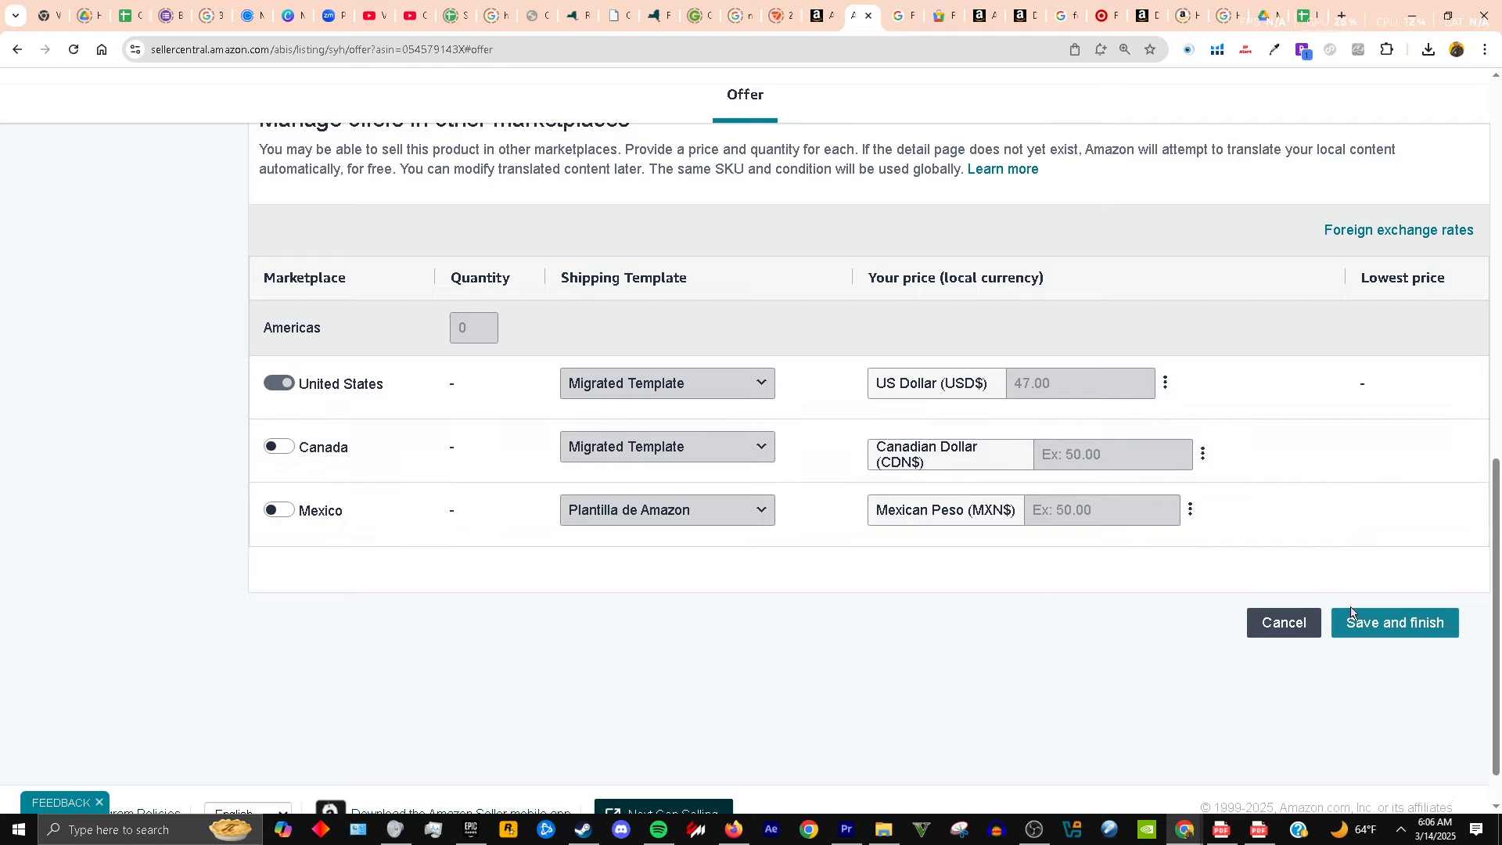
left_click(1420, 631)
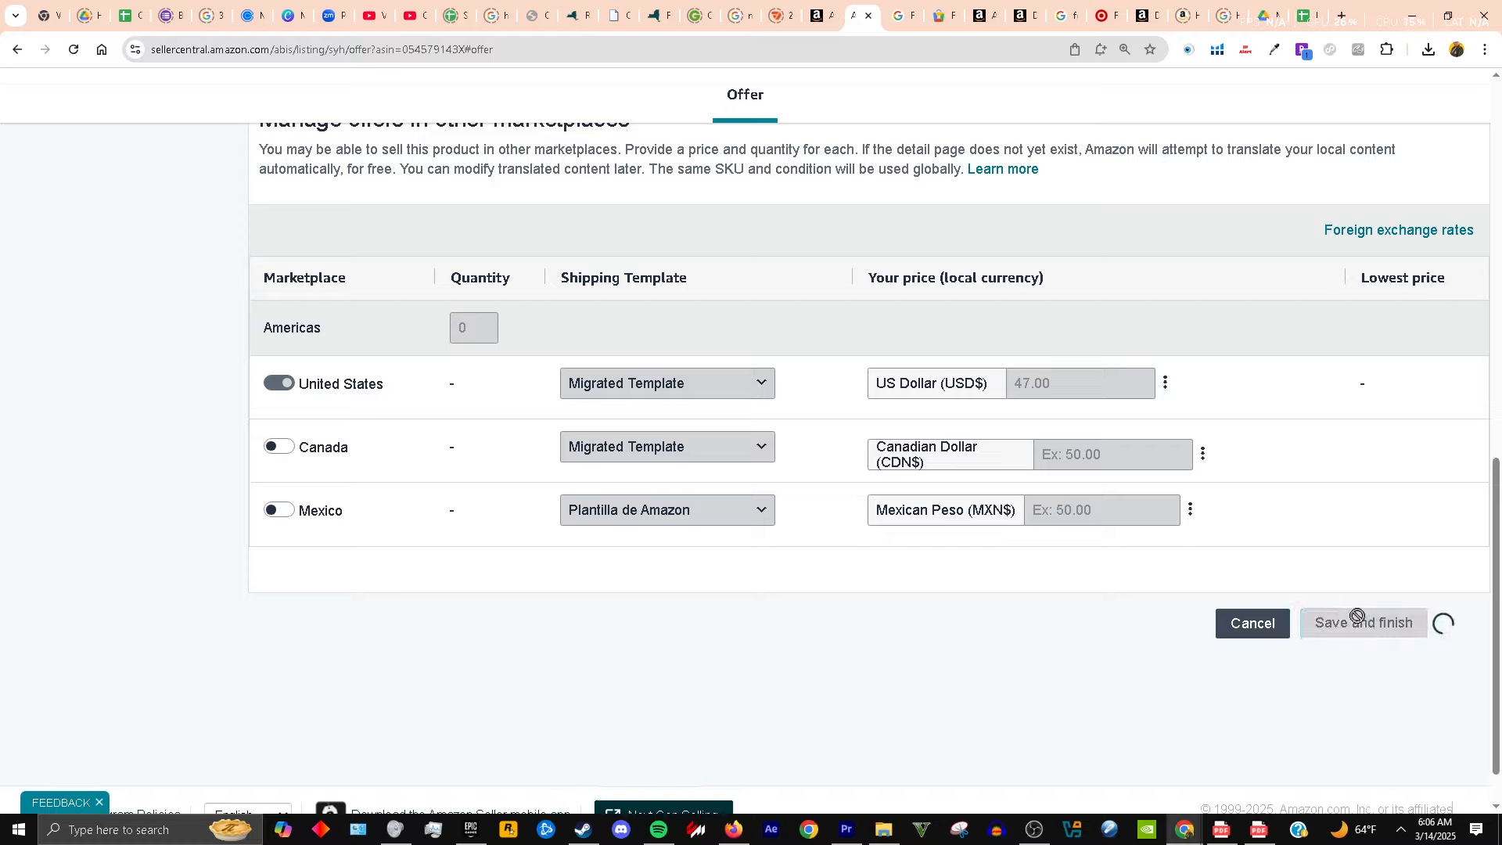